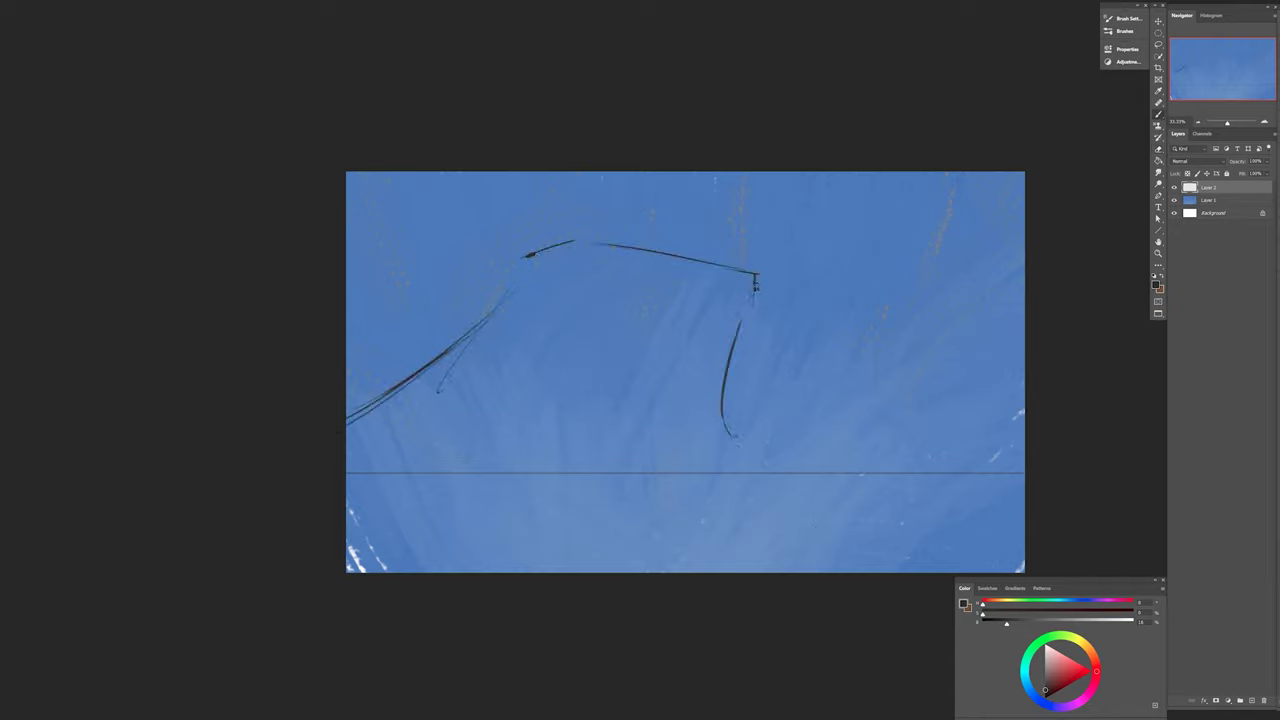
Sketch the horizon line, the big cliff's curved base and clifftop edge, and the small cliff's face and base.
left_click_drag(754, 507, 221, 570)
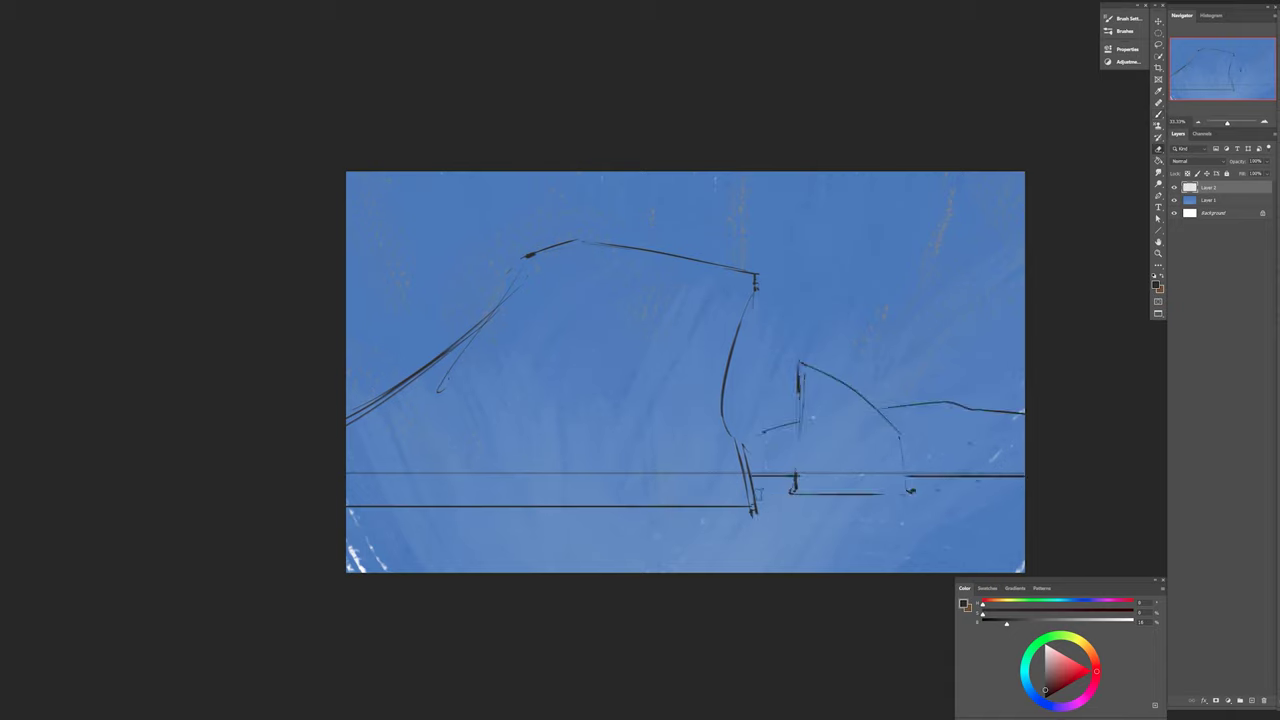
key("b")
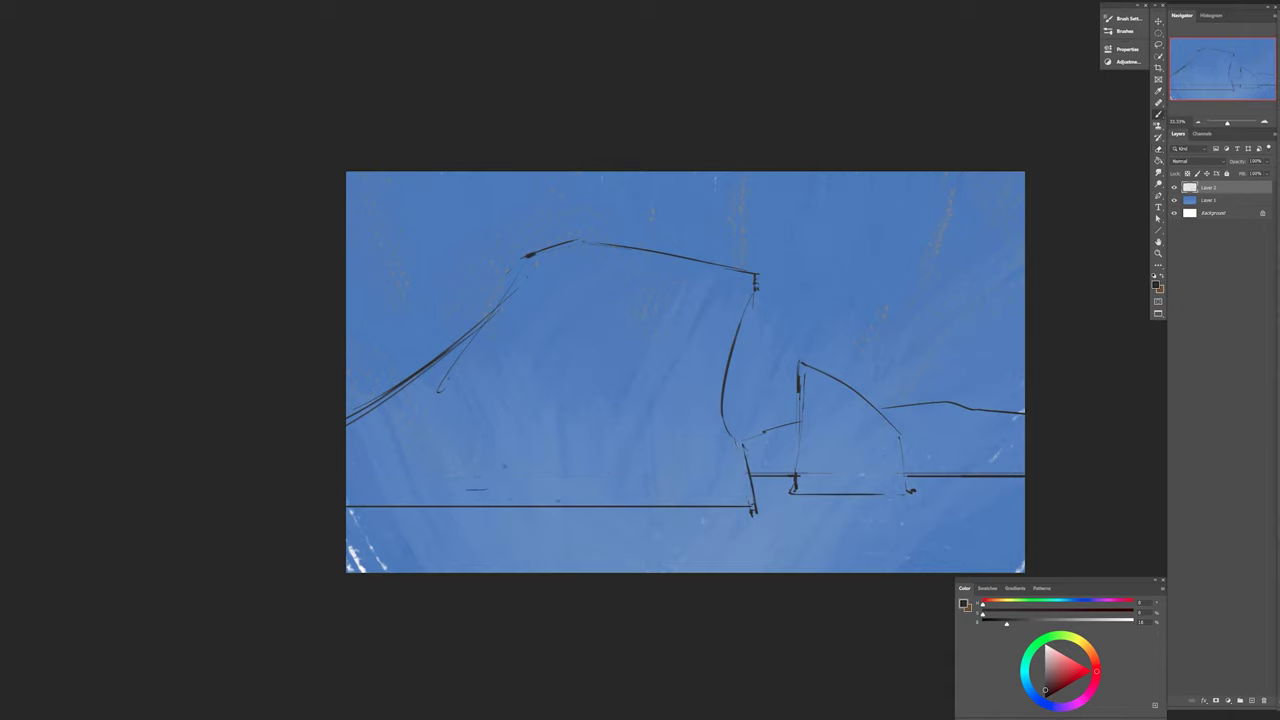
left_click_drag(437, 466, 606, 497)
left_click_drag(543, 290, 568, 289)
left_click_drag(589, 262, 755, 275)
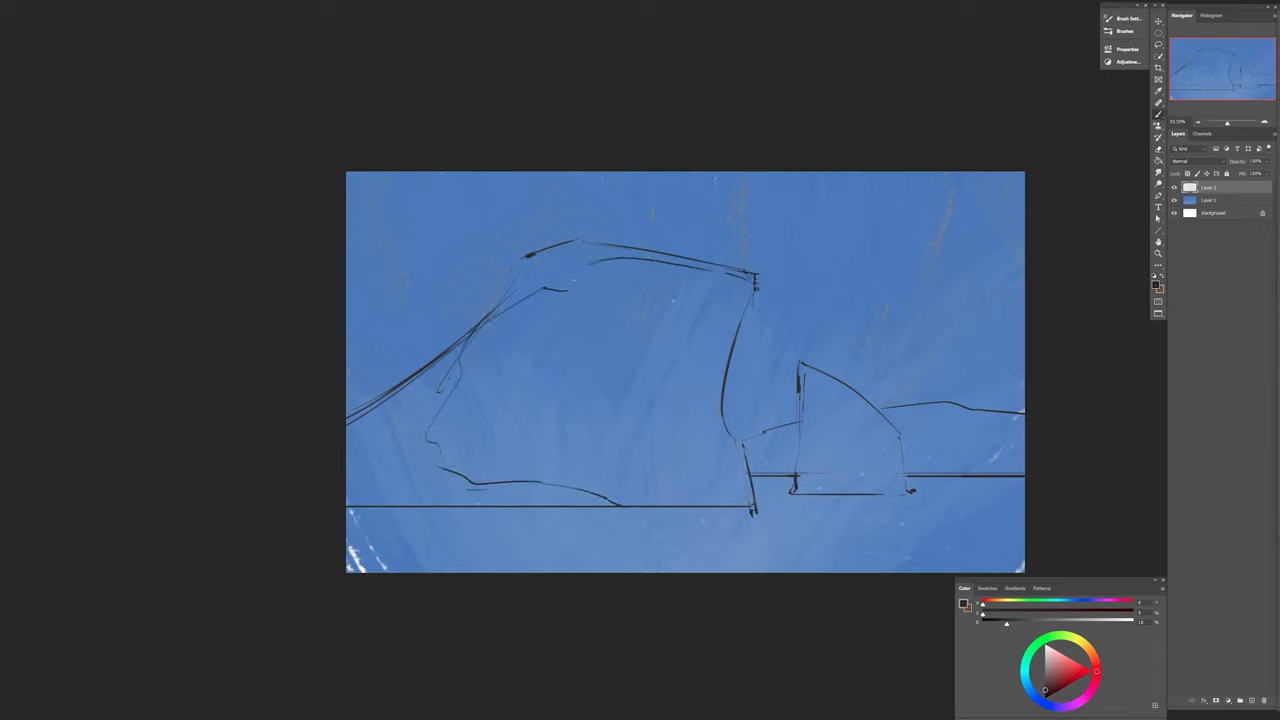
left_click_drag(883, 436, 830, 497)
left_click_drag(866, 490, 920, 492)
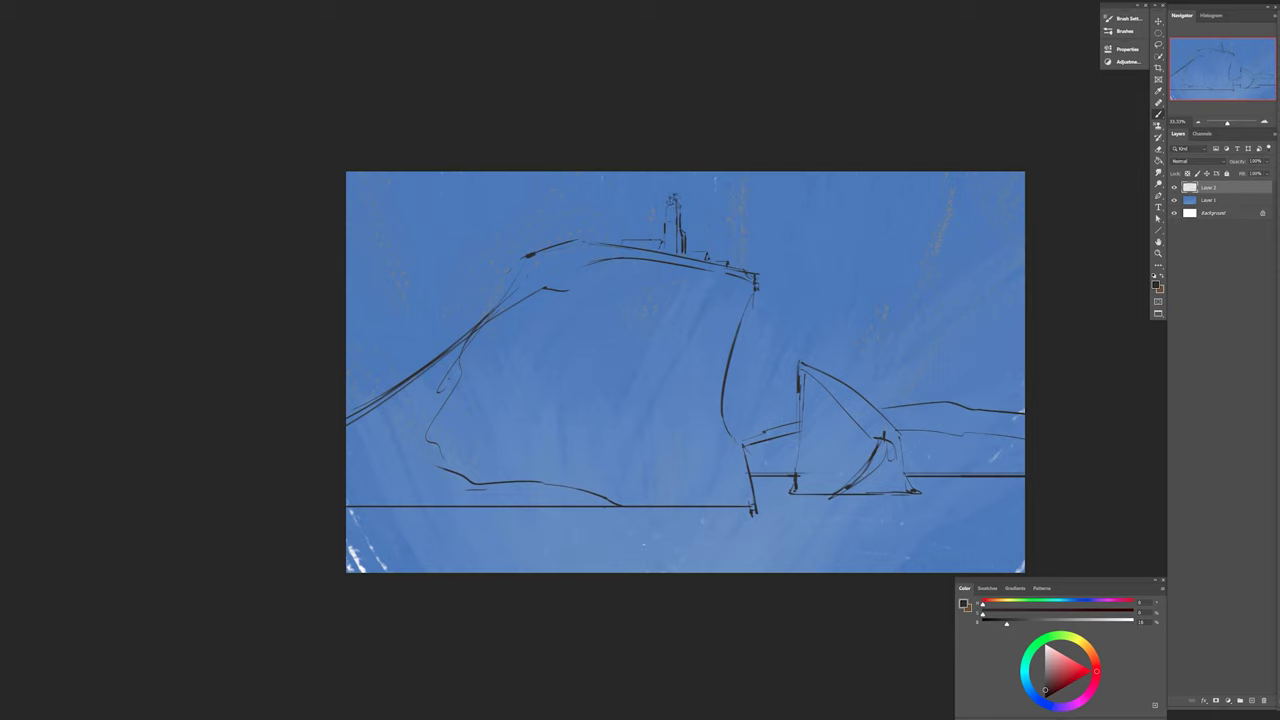
Sketch the waterline rocks, the distant hills near the horizon and the clifftop tower.
left_click_drag(944, 492, 1000, 488)
left_click_drag(598, 514, 672, 510)
left_click_drag(686, 512, 748, 510)
left_click_drag(738, 482, 694, 514)
left_click_drag(974, 490, 1004, 486)
left_click_drag(736, 486, 716, 506)
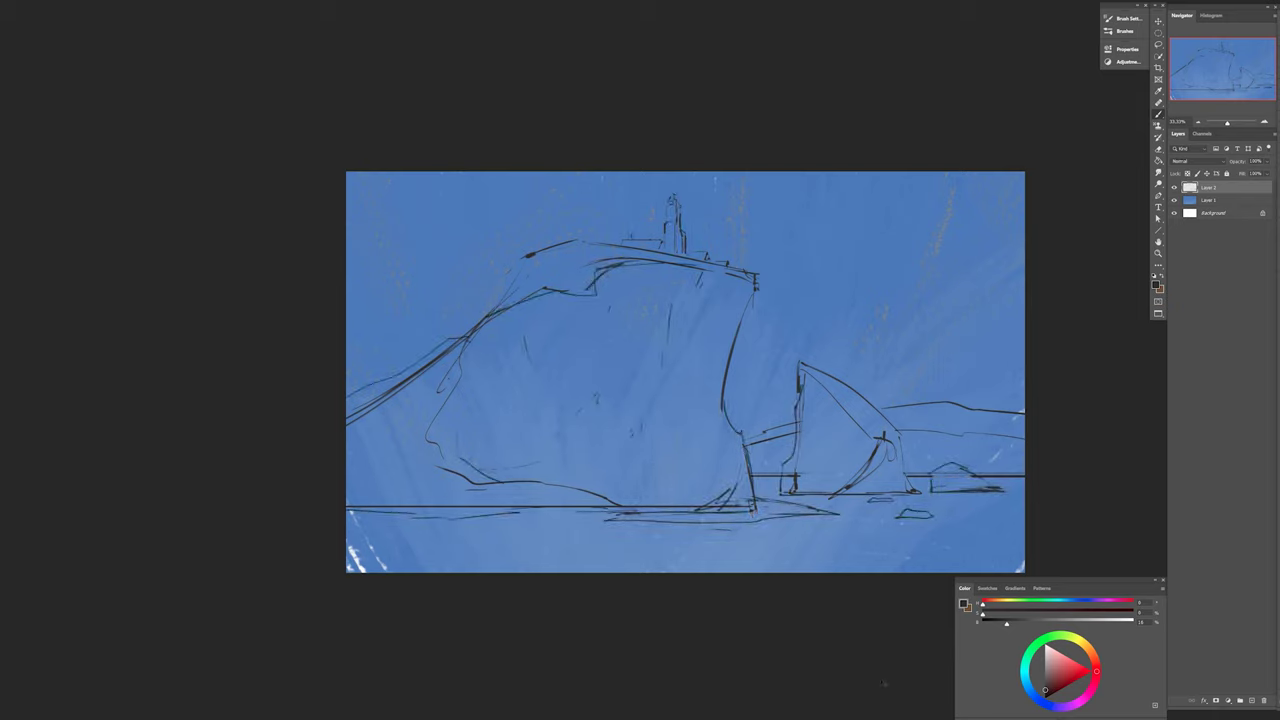
On a new layer, paint the big cliff, small cliff and hills light grey-blue.
left_click(1240, 700)
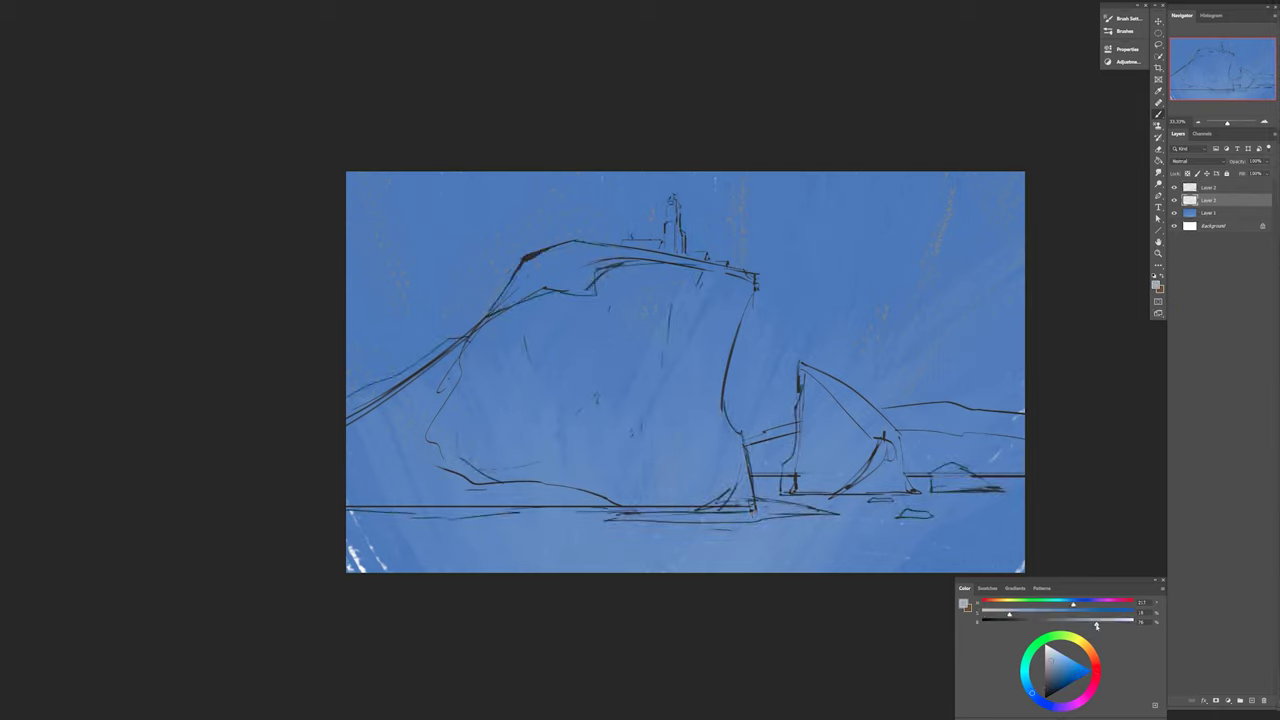
left_click_drag(1008, 622, 1094, 624)
left_click_drag(740, 285, 700, 380)
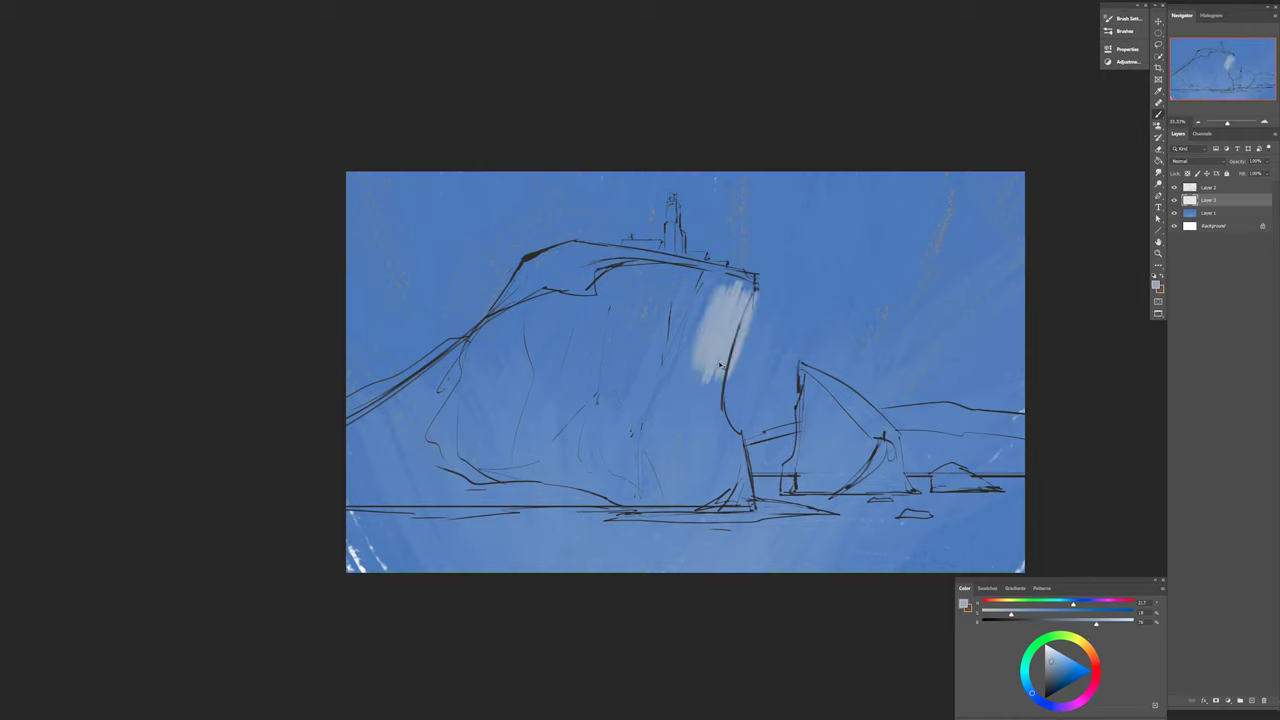
key("ctrl+z")
mouse_move(750, 275)
left_mouse_down()
mouse_move(710, 380)
mouse_move(480, 400)
left_mouse_up()
left_click_drag(740, 300, 480, 420)
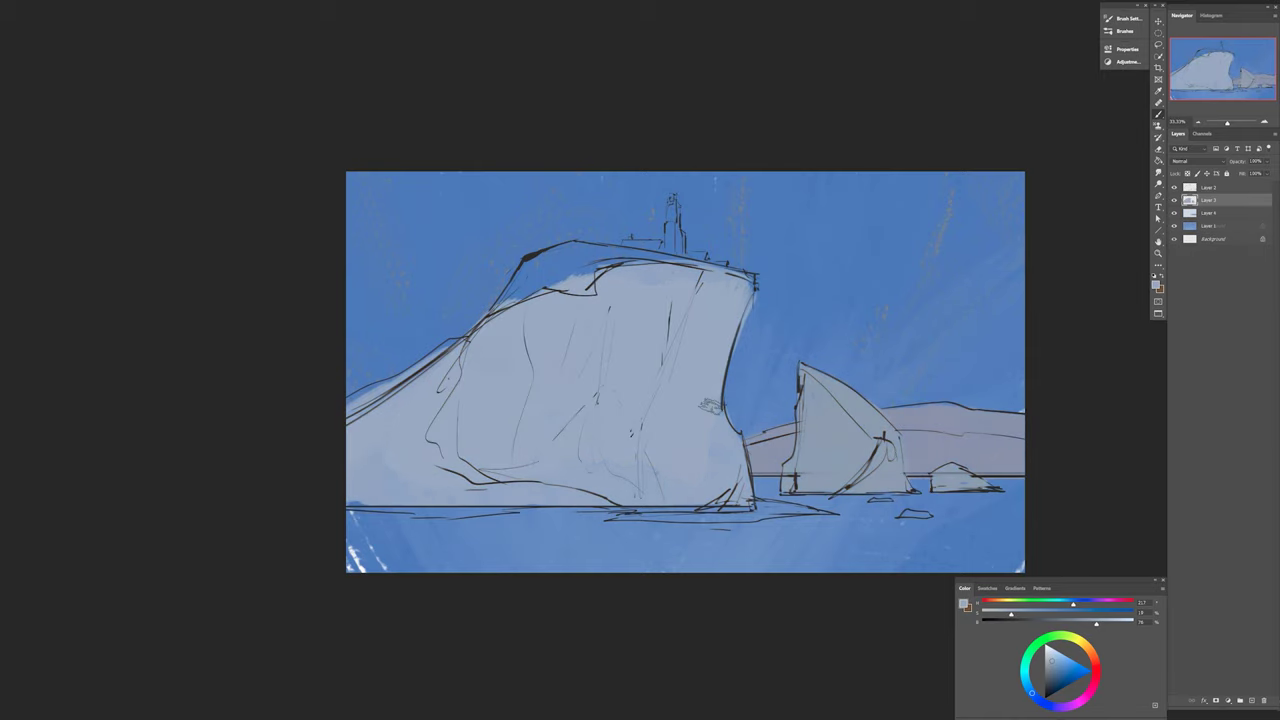
On a new layer, paint the sea band teal with slightly darker blue streaks.
key("ctrl+shift+alt+n")
key("ctrl+shift+alt+n")
key("F5")
key("F6")
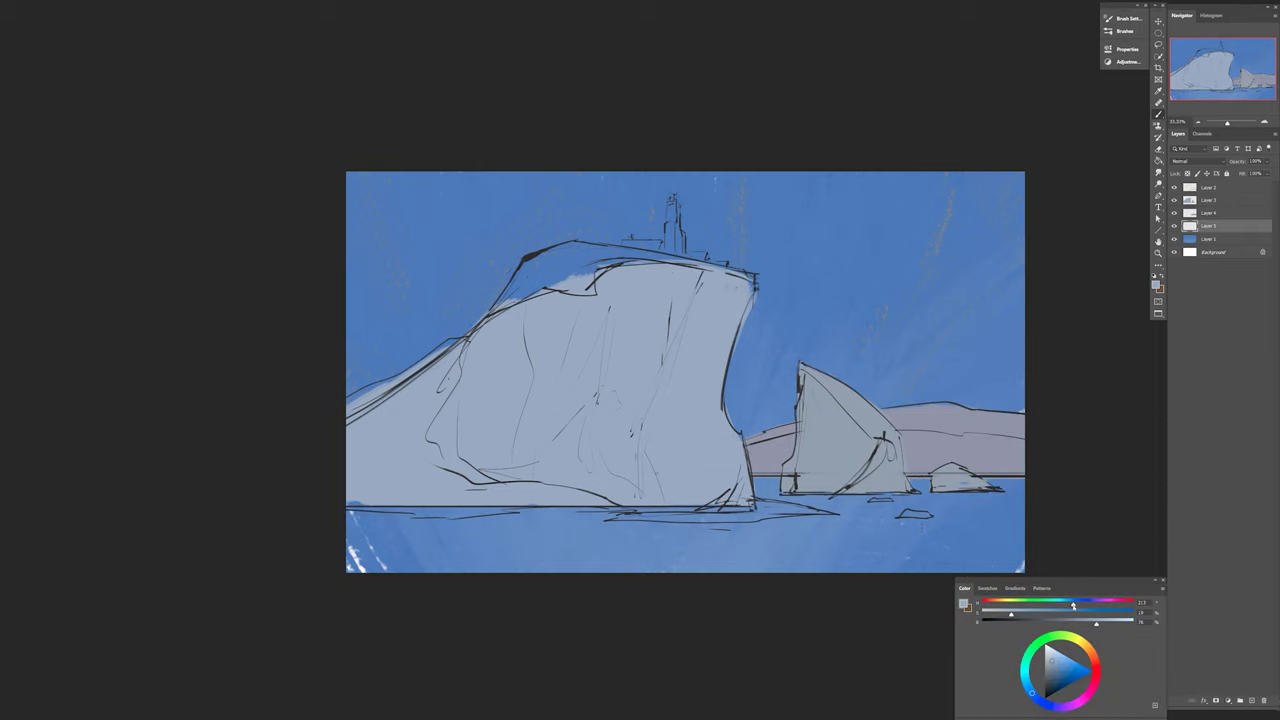
mouse_move(1072, 604)
left_mouse_down()
mouse_move(1019, 616)
mouse_move(1061, 622)
left_mouse_up()
left_click_drag(1040, 560, 241, 572)
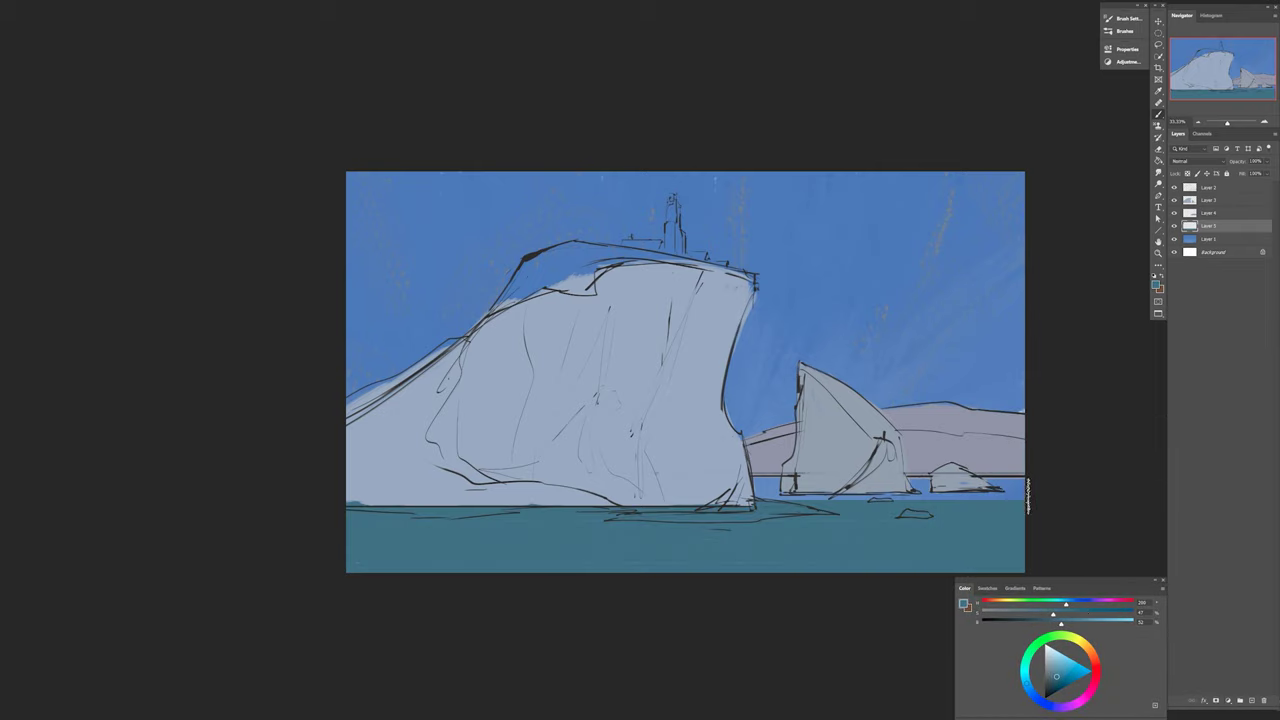
left_click_drag(1020, 492, 760, 492)
left_click_drag(1061, 622, 1071, 606)
left_click_drag(1040, 540, 300, 545)
Add a new layer above Layer 3 and choose a green for the grass.
left_click(1208, 200)
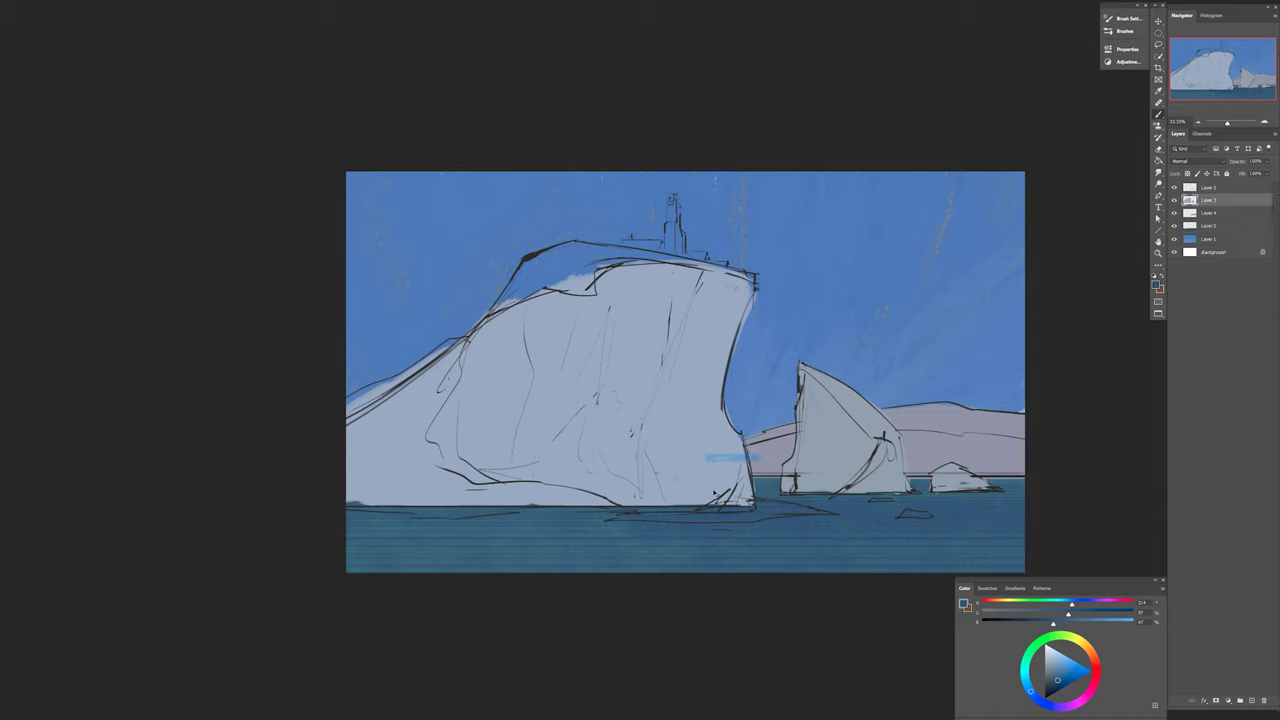
left_click(1252, 700)
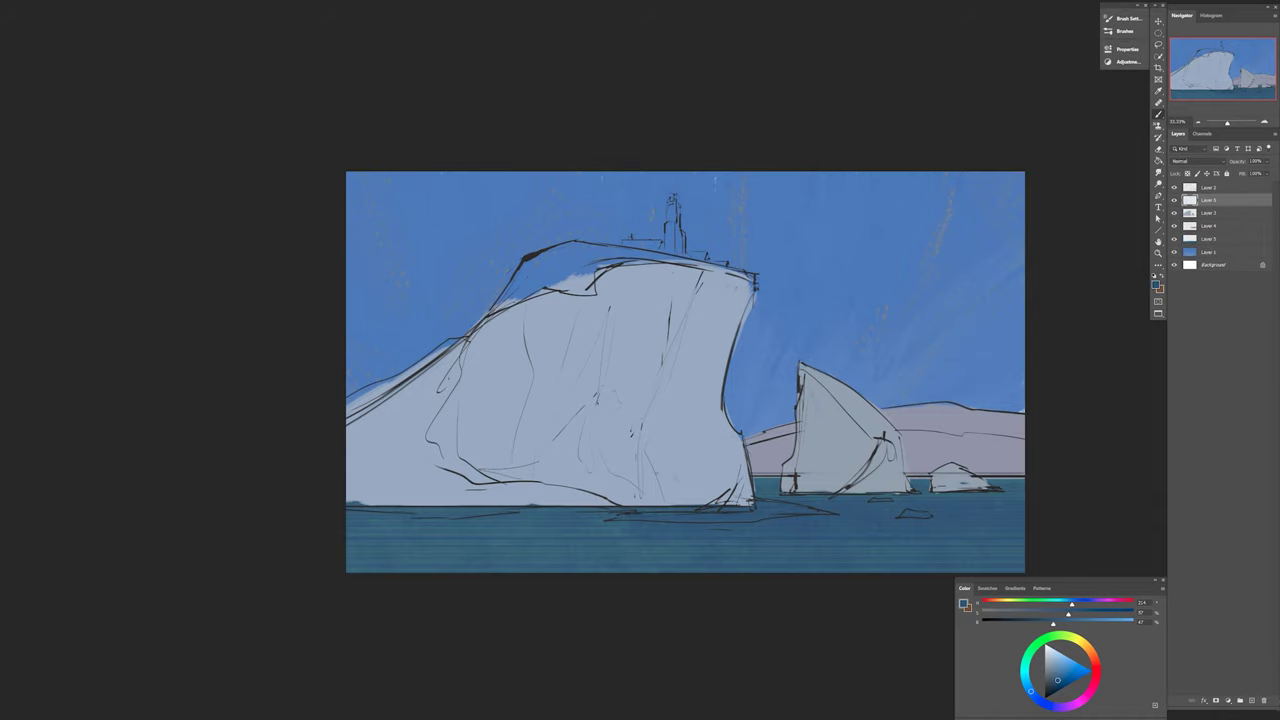
mouse_move(1071, 605)
left_mouse_down()
mouse_move(1021, 605)
mouse_move(1066, 622)
left_mouse_up()
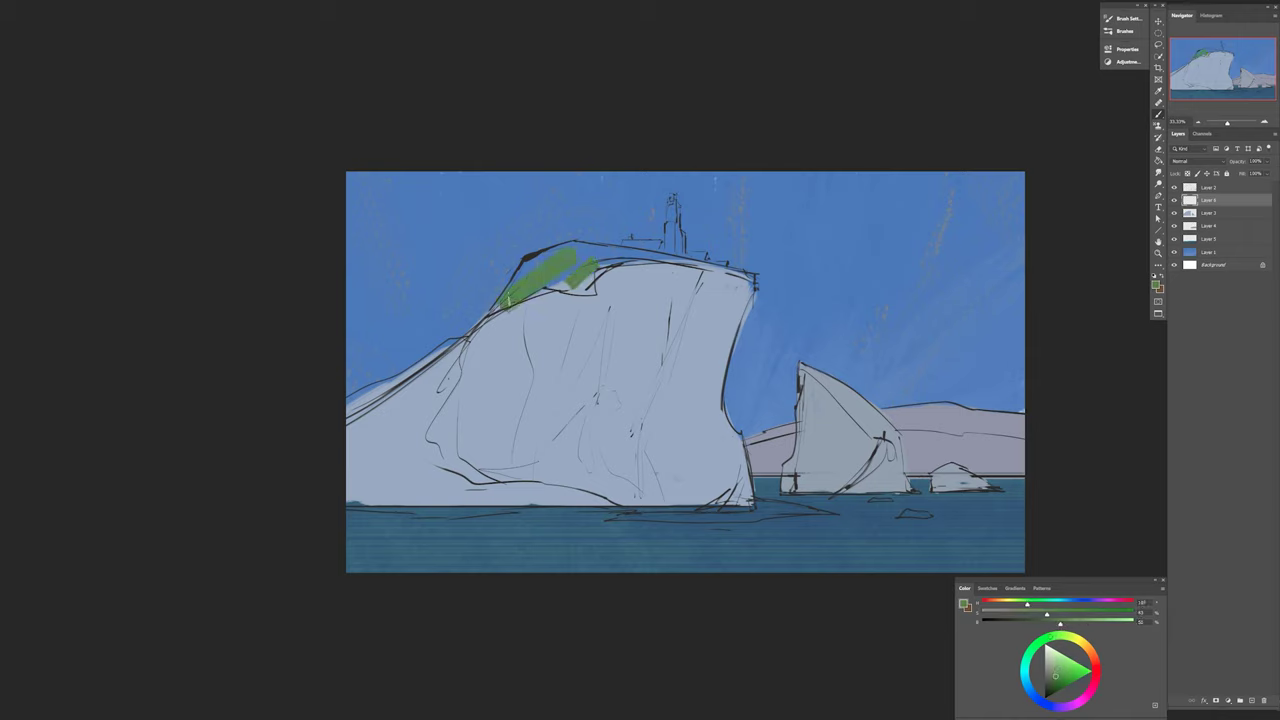
Paint green grass along the big cliff's top ridge, left edge, slope and base.
left_click(507, 300, "alt")
mouse_move(522, 262)
left_mouse_down()
mouse_move(590, 250)
mouse_move(352, 425)
mouse_move(500, 500)
mouse_move(371, 472)
left_mouse_up()
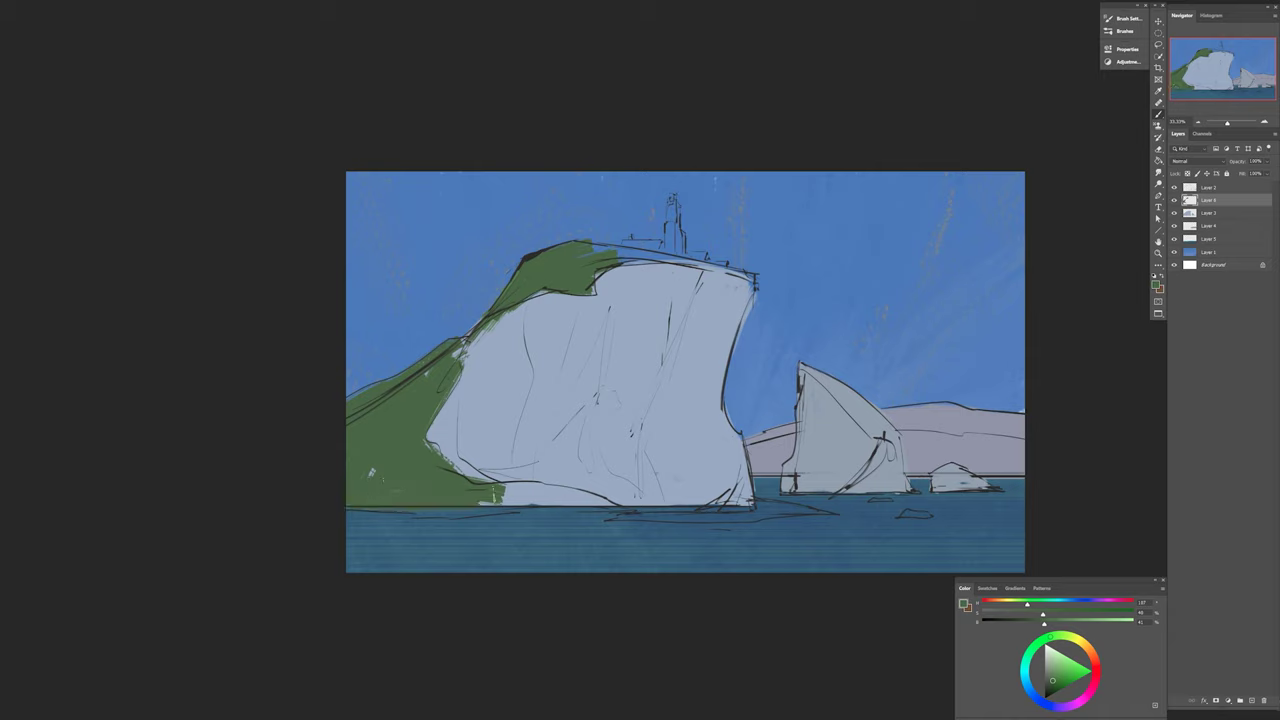
mouse_move(480, 495)
left_mouse_down()
mouse_move(440, 400)
mouse_move(585, 500)
left_mouse_up()
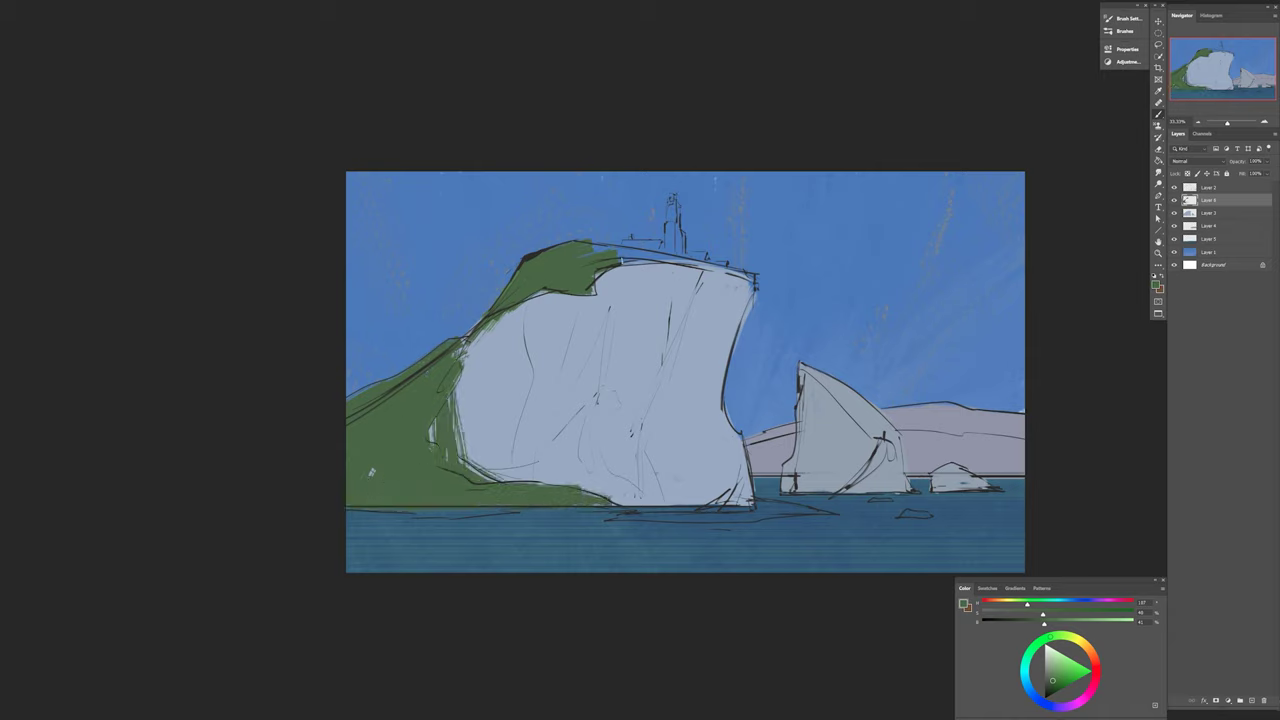
mouse_move(594, 248)
left_mouse_down()
mouse_move(722, 262)
mouse_move(758, 282)
left_mouse_up()
left_click_drag(644, 264, 590, 292)
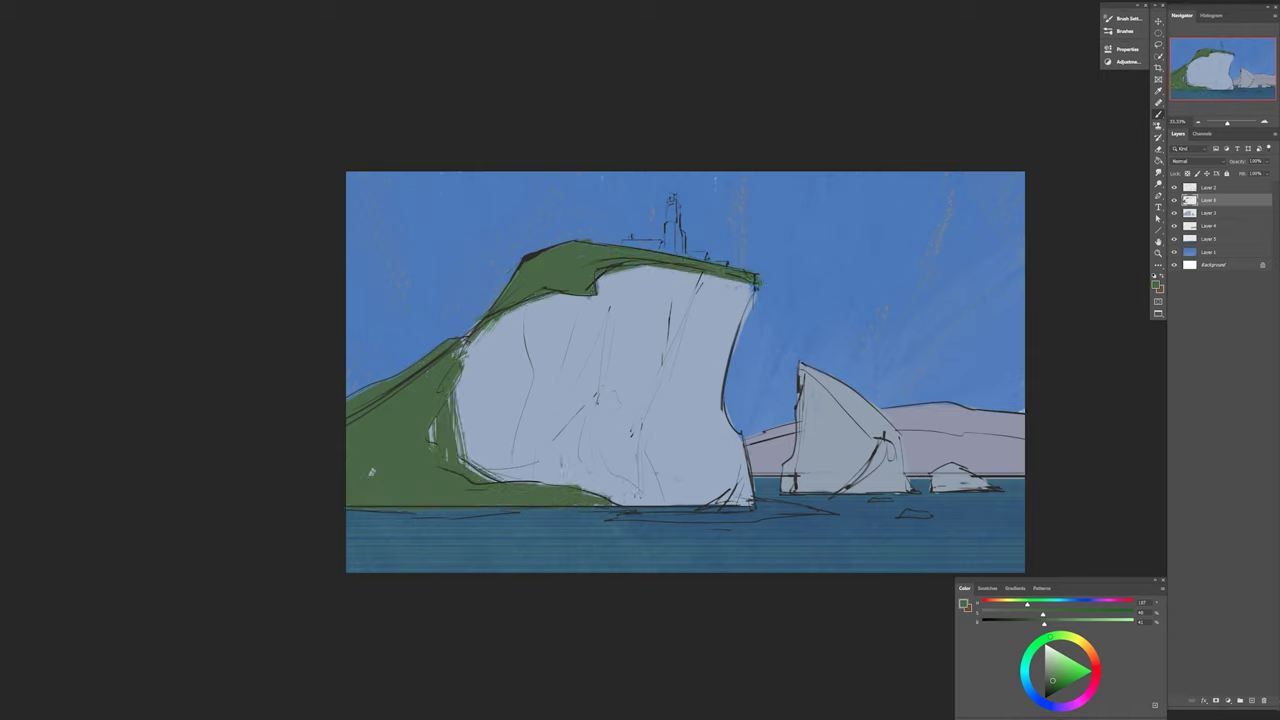
left_click_drag(462, 325, 480, 425)
mouse_move(470, 475)
left_mouse_down()
mouse_move(550, 445)
mouse_move(650, 500)
left_mouse_up()
Cover the small cliff's base, ridge and right face with grass.
left_click_drag(840, 492, 905, 445)
left_click_drag(800, 366, 878, 420)
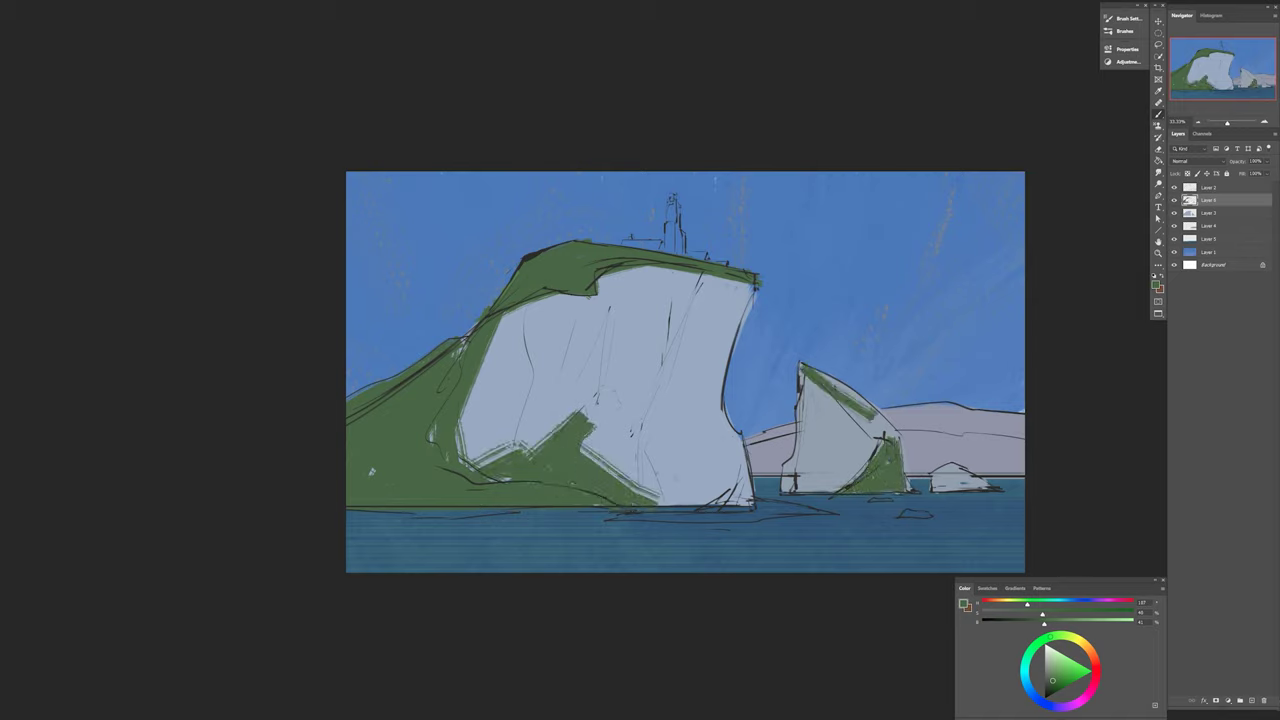
left_click_drag(830, 385, 895, 445)
On a new Layer 7 below Layer 3, paint a green strip along the far hills' tops.
key("alt+bracketleft")
key("ctrl+shift+alt+n")
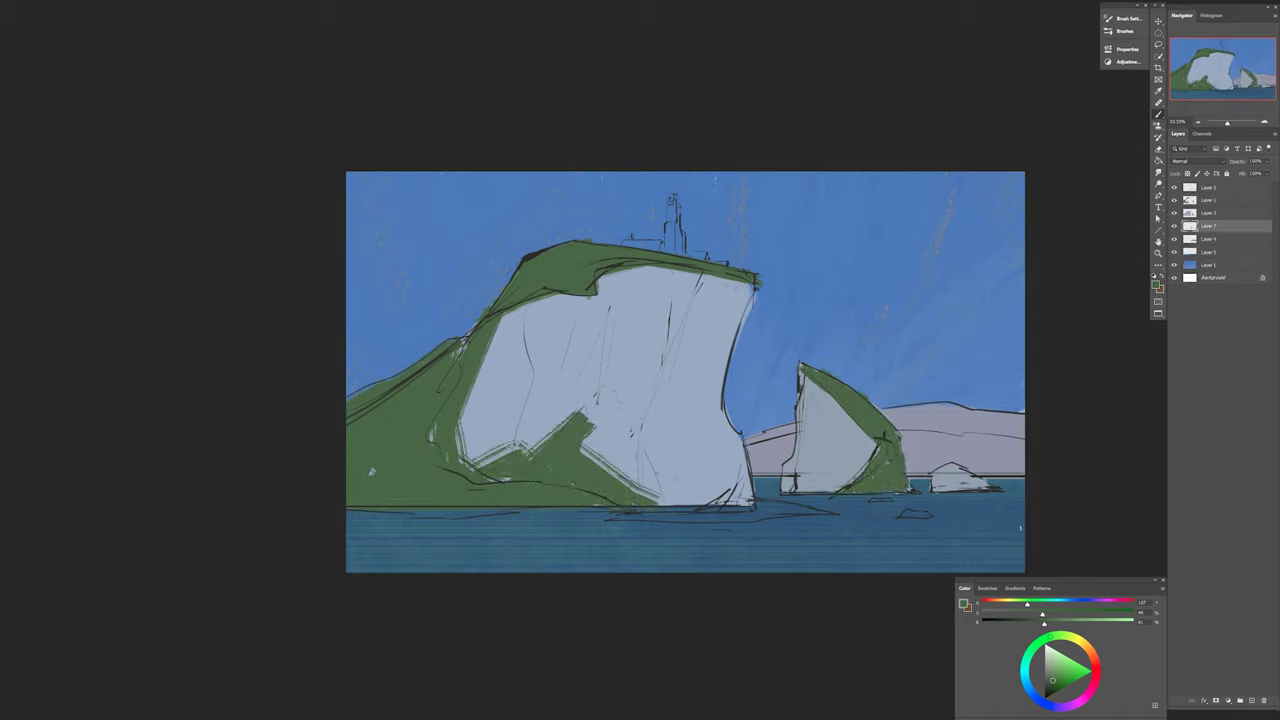
right_click(960, 370)
key("Escape")
left_click(770, 432, "alt")
left_click_drag(1036, 630, 1052, 625)
left_click_drag(750, 440, 970, 412)
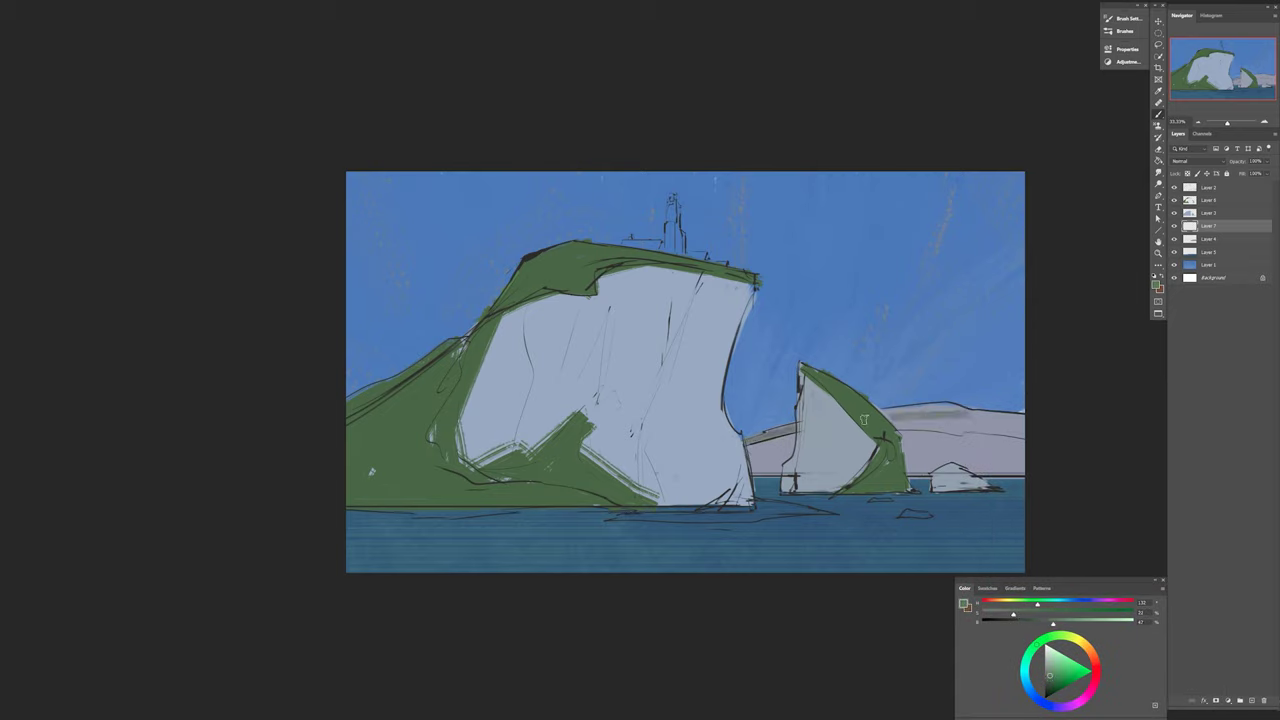
left_click_drag(880, 418, 1025, 415)
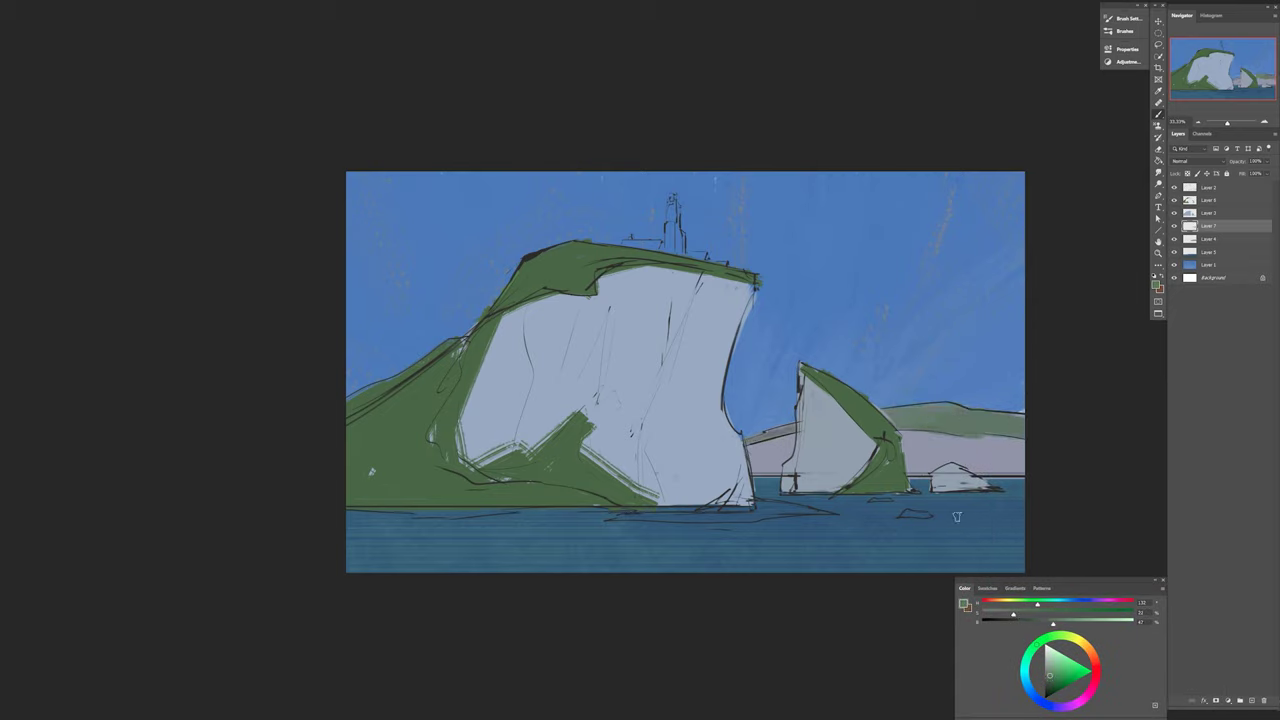
Sample the far hills' lavender grey and the cliff's pale blue-grey, returning to Layer 3.
left_click(984, 469, "alt")
key("alt+bracketleft")
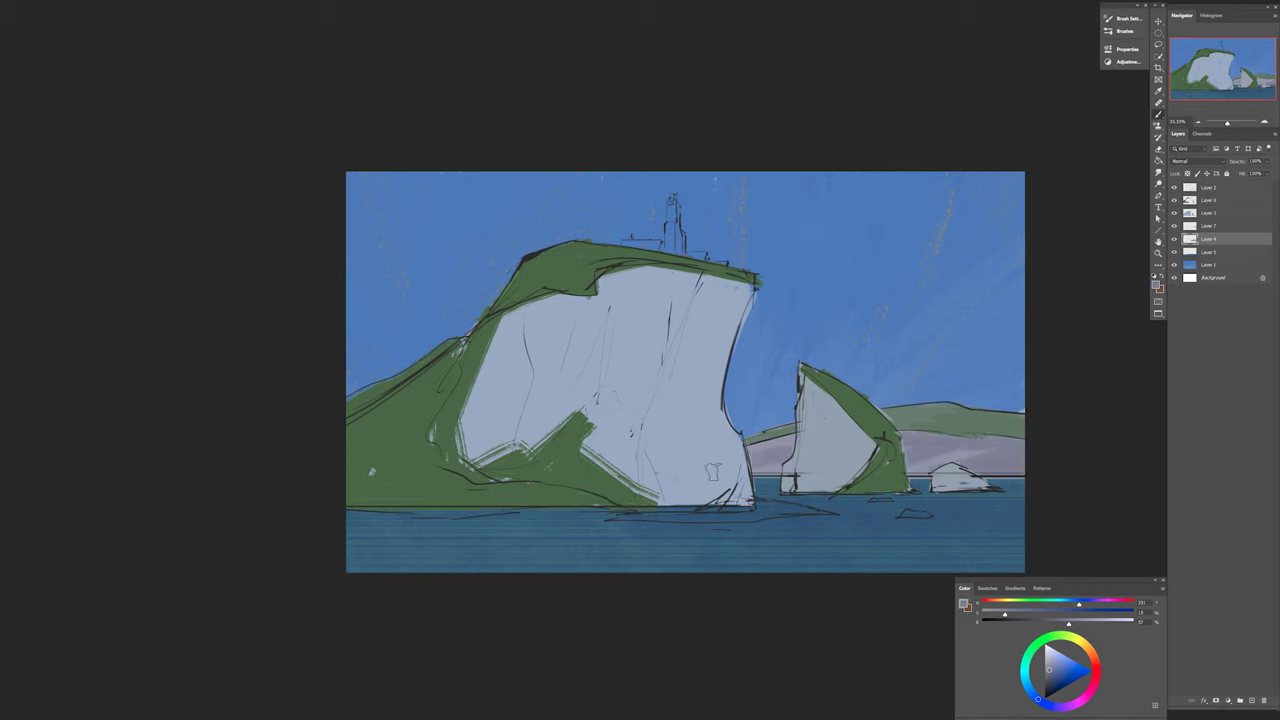
left_click(640, 362, "alt")
key("alt+bracketright")
key("alt+bracketright")
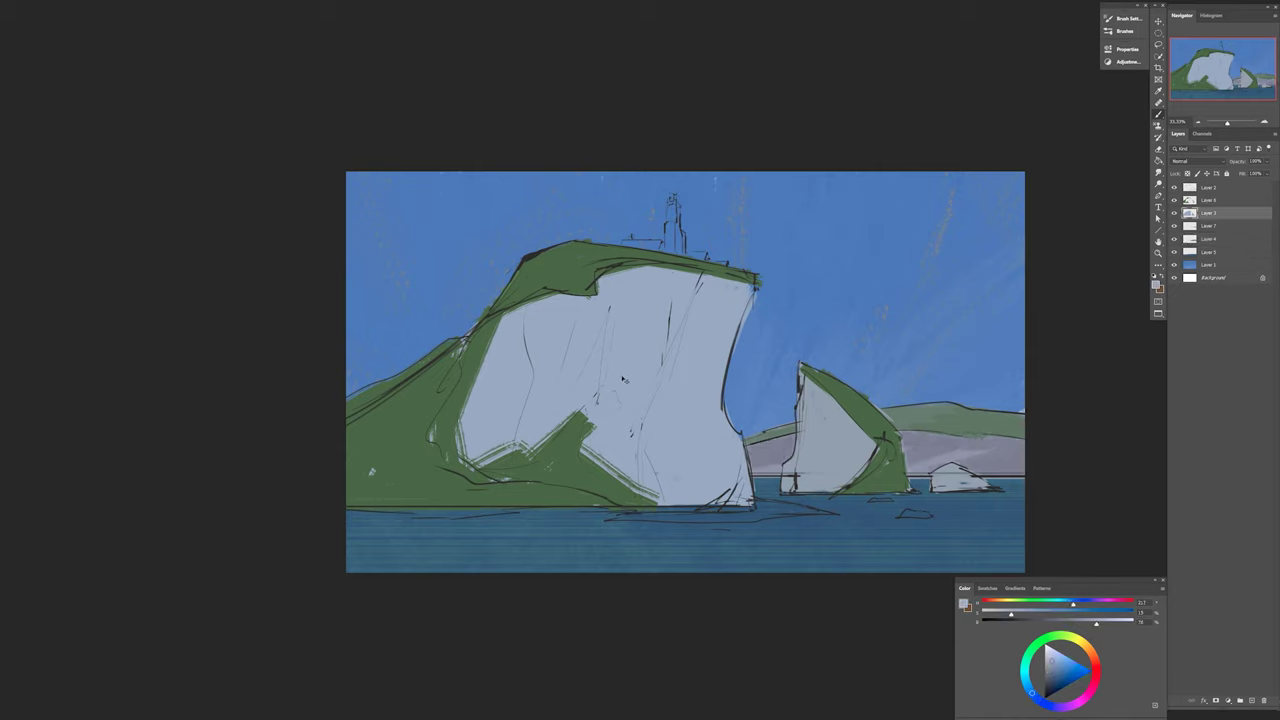
Brighten the cliffs with two Curves adjustments, raising the curve and tweaking darker tones.
key("ctrl+m")
left_click_drag(1050, 483, 936, 326)
left_click_drag(979, 391, 981, 383)
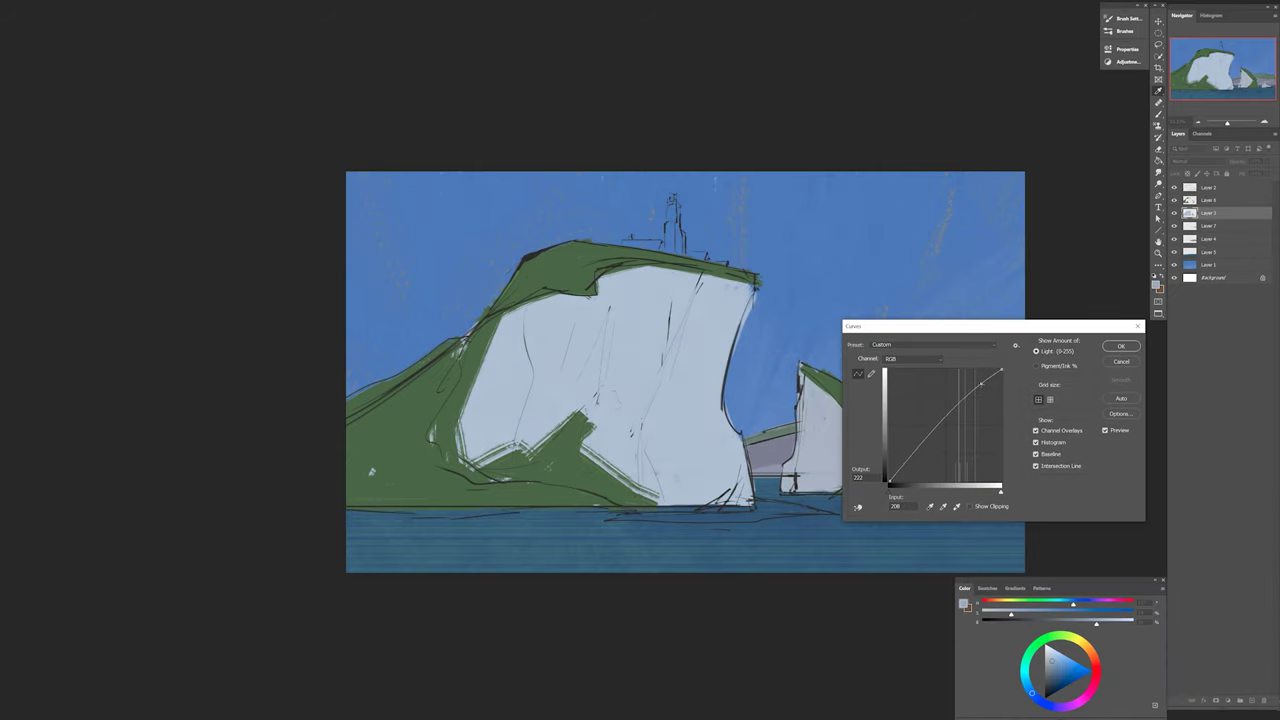
key("Return")
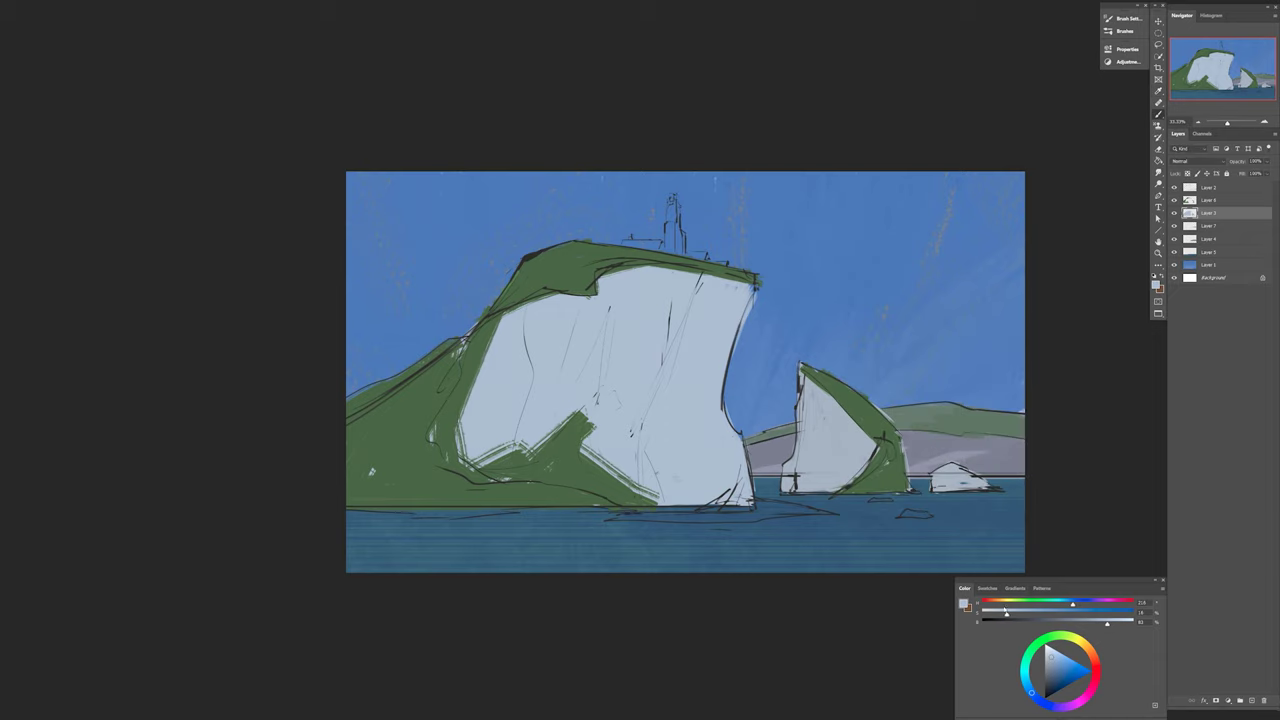
key("ctrl+m")
left_click_drag(905, 470, 898, 465)
key("Return")
Add a new Layer 8 clipped to Layer 3 and lighten the paint colour toward cream.
key("ctrl+h")
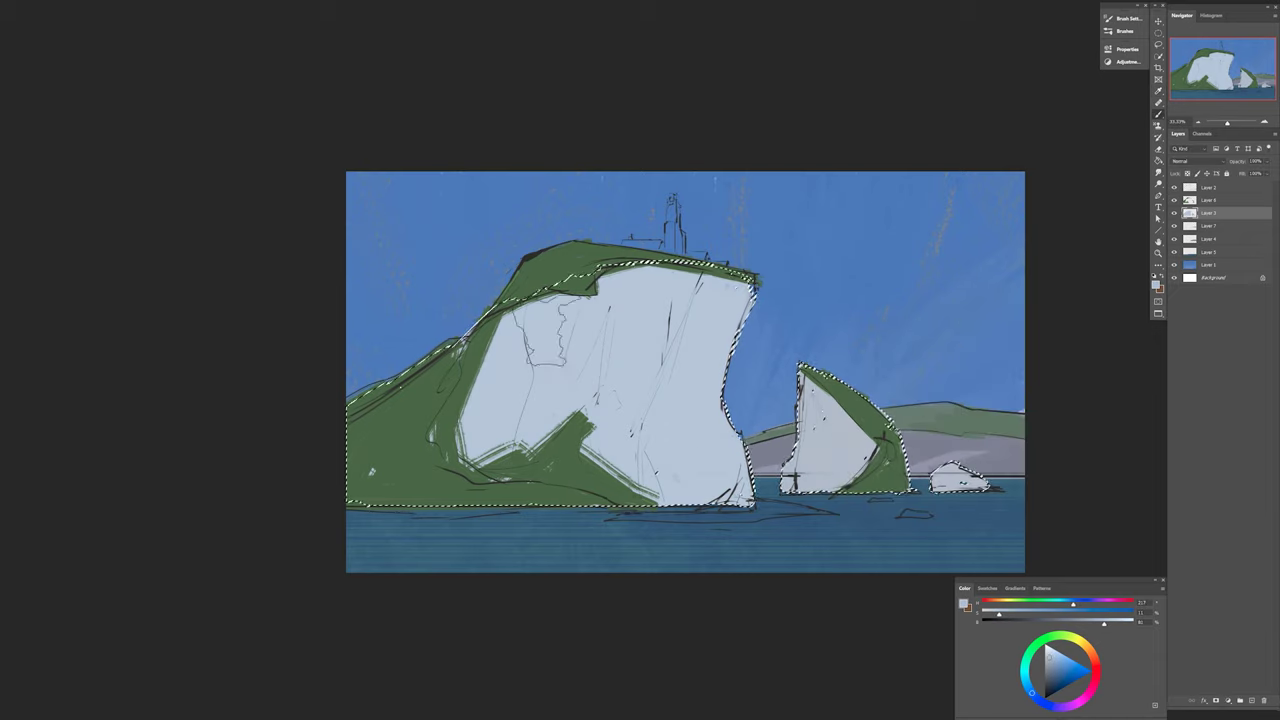
key("ctrl+d")
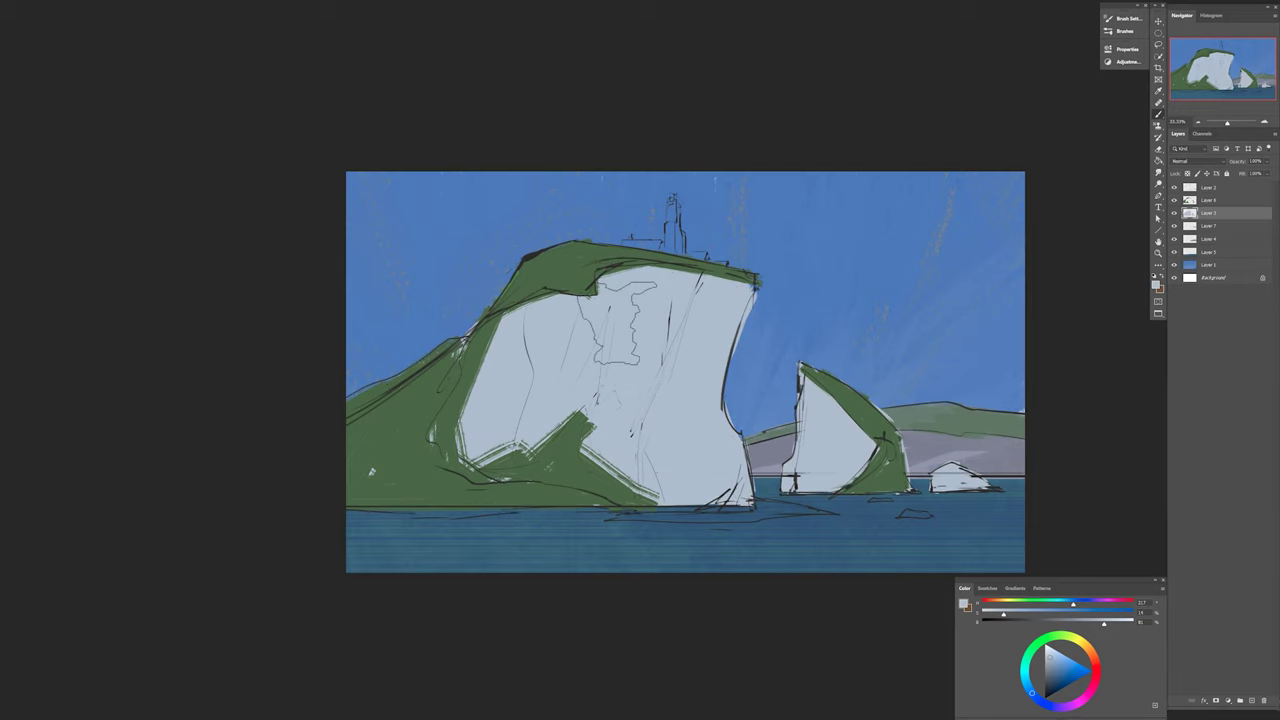
key("ctrl+shift+alt+n")
key("ctrl+alt+g")
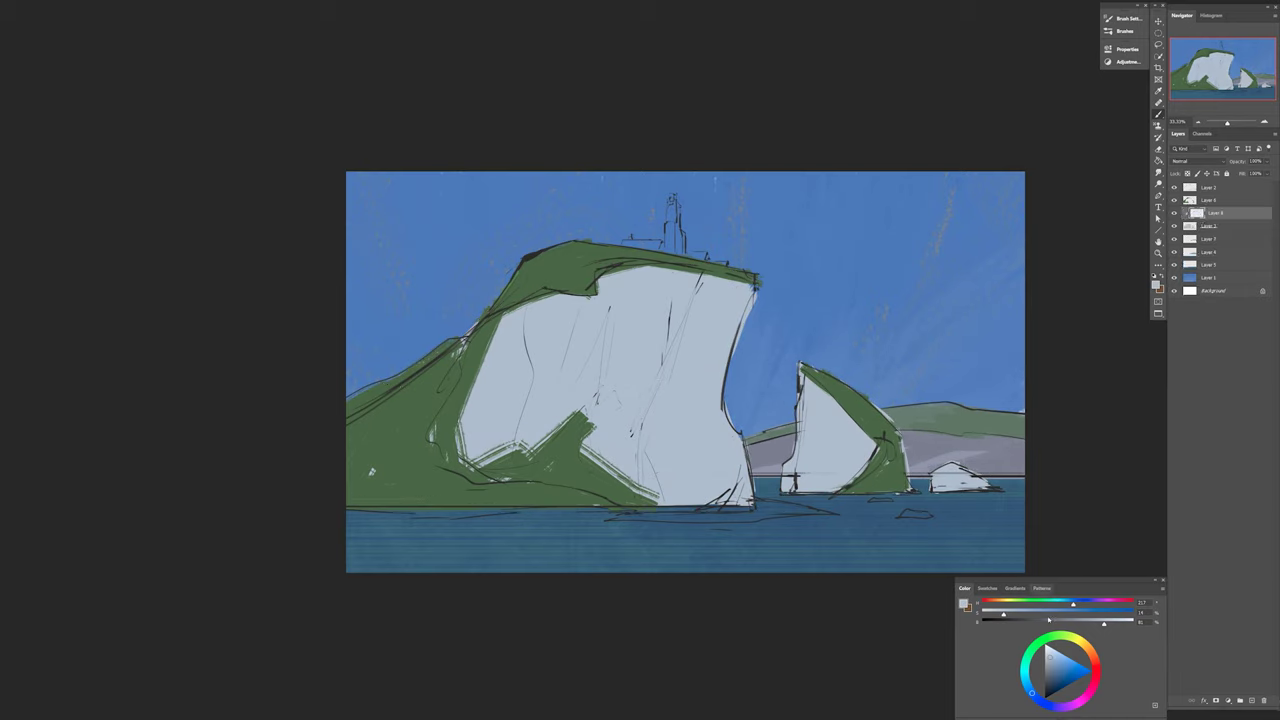
mouse_move(1104, 622)
left_mouse_down()
mouse_move(1125, 623)
mouse_move(1006, 606)
left_mouse_up()
right_click(655, 466)
Paint a light cream highlight over the large cliff's left face.
key("Escape")
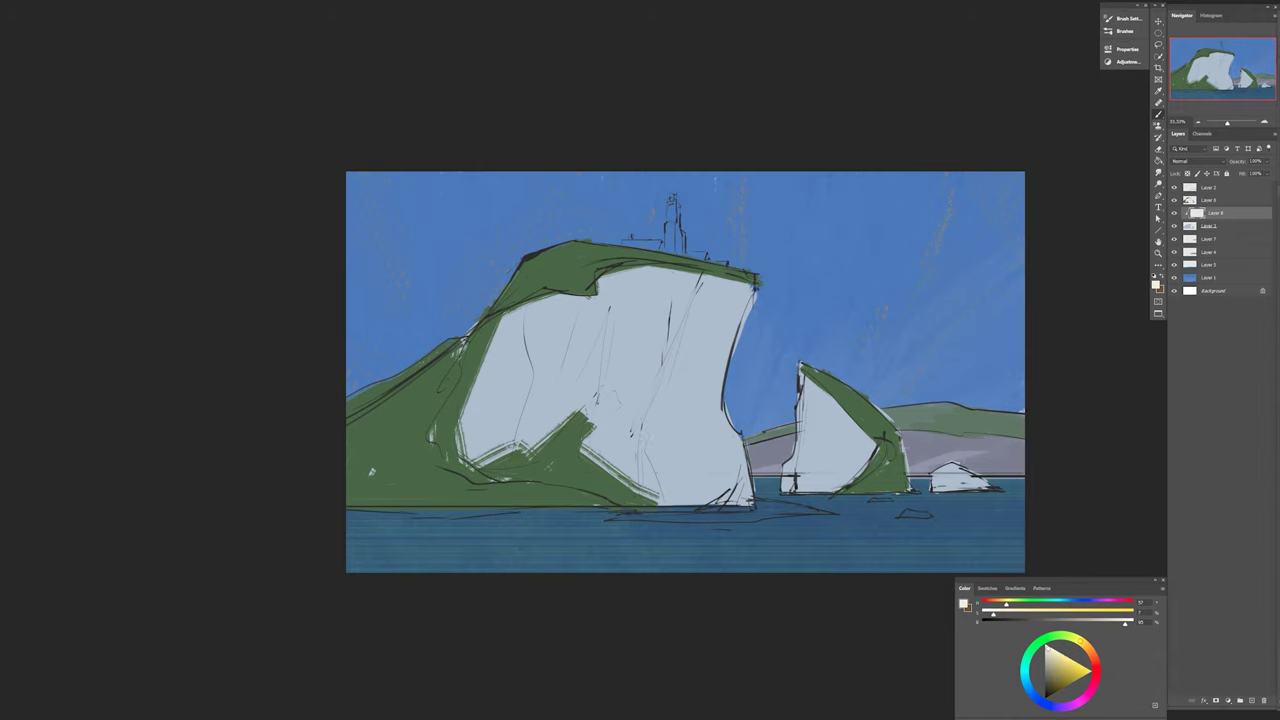
mouse_move(1126, 622)
left_mouse_down()
mouse_move(1104, 622)
mouse_move(1124, 622)
left_mouse_up()
left_click_drag(625, 300, 618, 400)
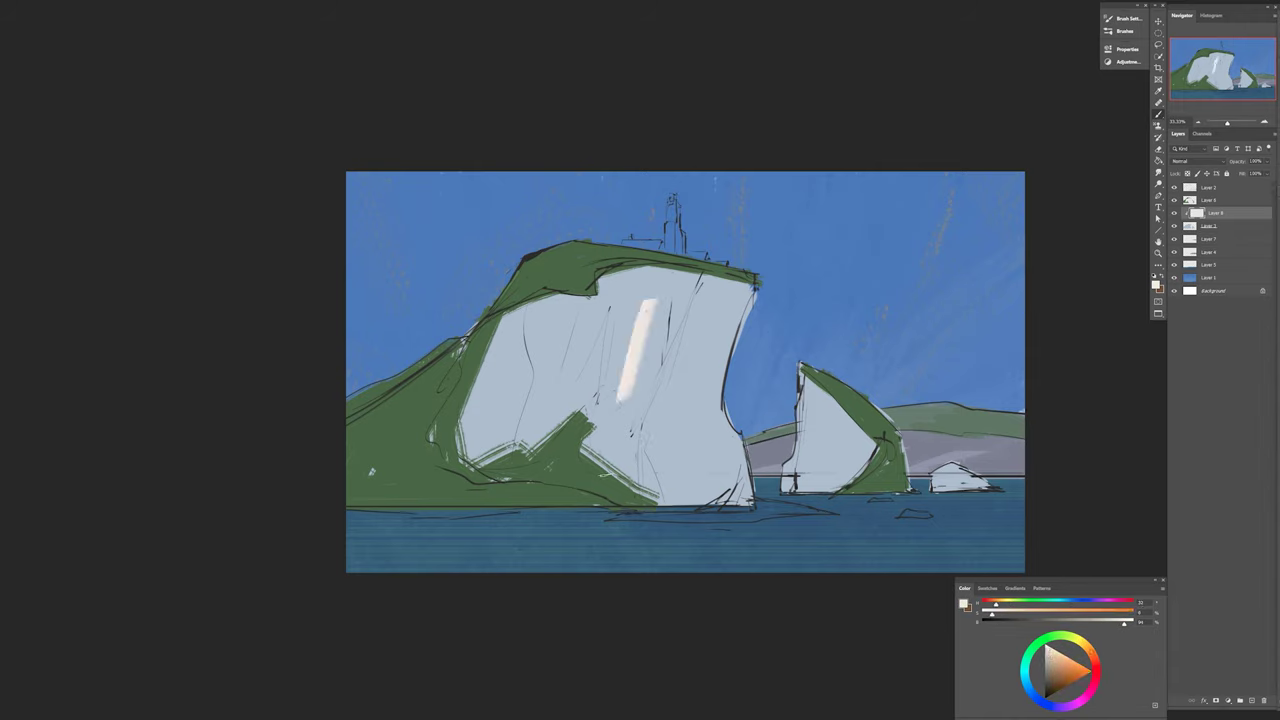
key("ctrl+z")
left_click_drag(540, 300, 528, 368)
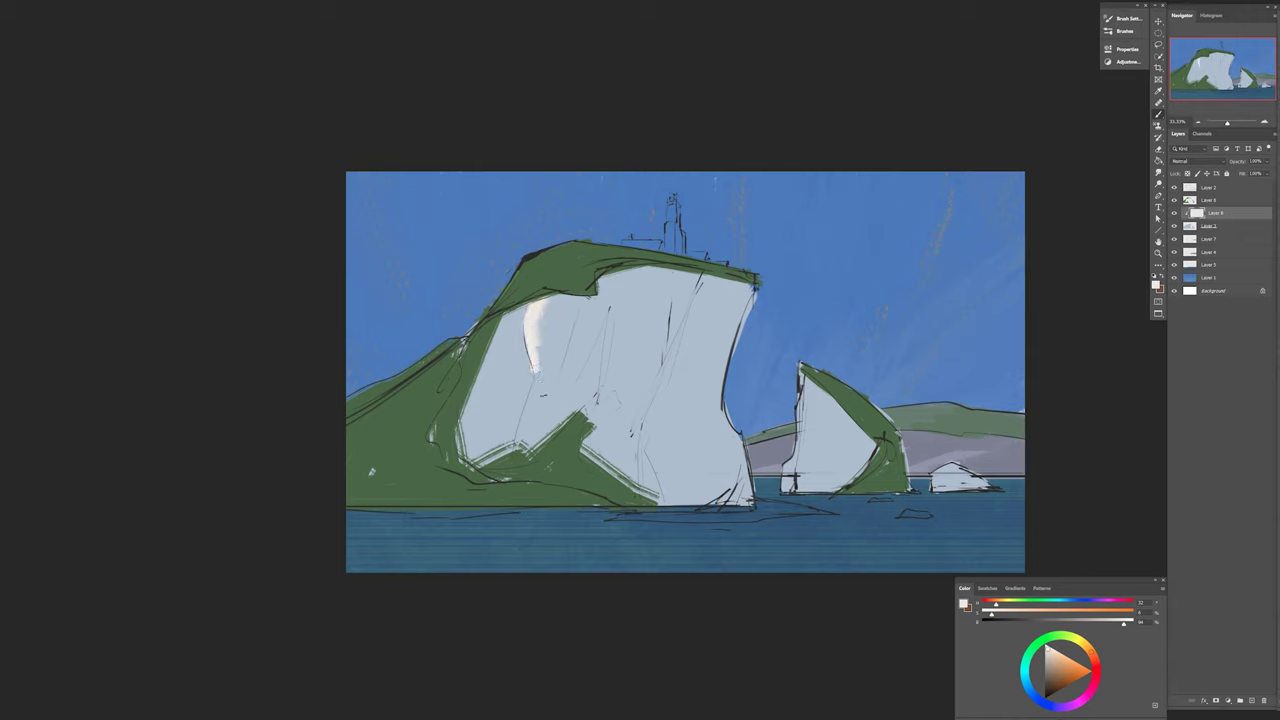
left_click_drag(543, 298, 538, 356)
left_click_drag(470, 462, 530, 306)
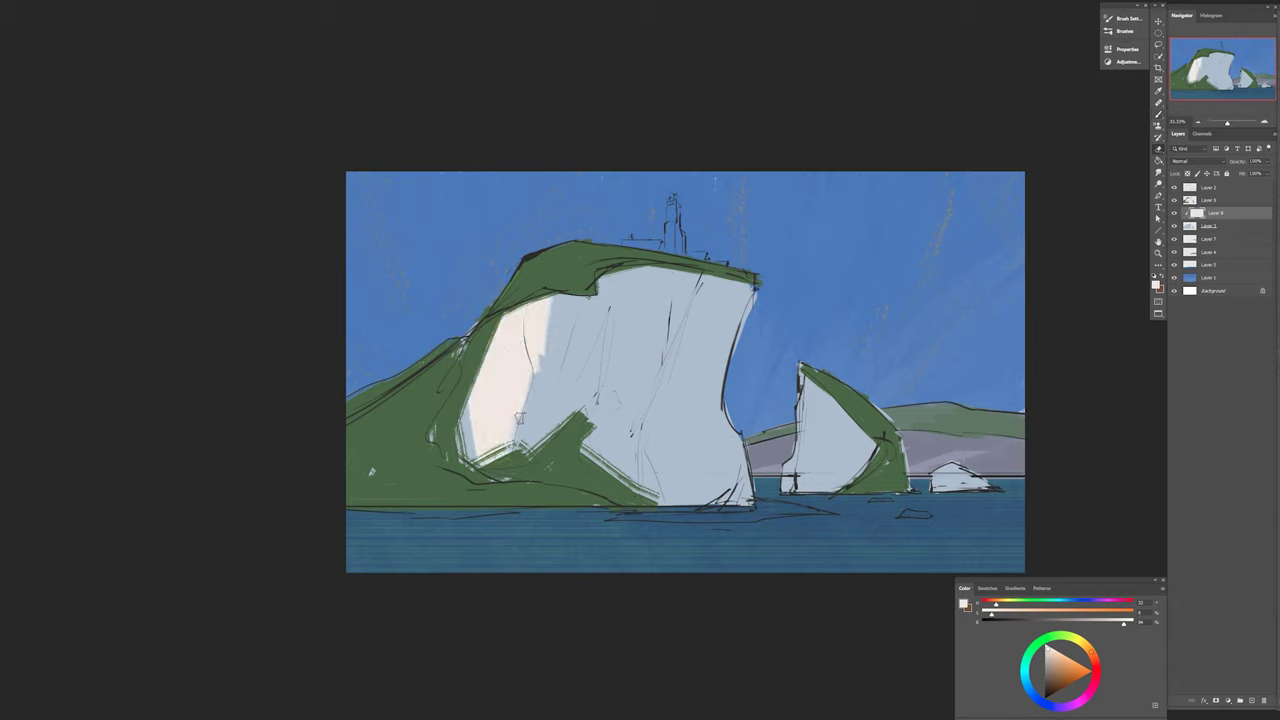
Carve a blue-grey shadow notch into the lit face and widen the light diagonally across the cliff.
mouse_move(519, 418)
left_mouse_down()
mouse_move(545, 298)
mouse_move(530, 380)
left_mouse_up()
mouse_move(535, 305)
left_mouse_down()
mouse_move(545, 340)
mouse_move(530, 415)
mouse_move(530, 395)
left_mouse_up()
left_click_drag(515, 450, 605, 275)
mouse_move(560, 430)
left_mouse_down()
mouse_move(650, 270)
mouse_move(645, 370)
left_mouse_up()
With another brush, paint cream streaks down the cliff's right side to its base.
right_click(686, 330)
key("Return")
left_click_drag(690, 270, 655, 365)
mouse_move(686, 318)
left_mouse_down()
mouse_move(648, 390)
mouse_move(636, 498)
left_mouse_up()
left_click_drag(694, 290, 655, 502)
left_click_drag(706, 274, 668, 410)
left_click_drag(640, 312, 590, 448)
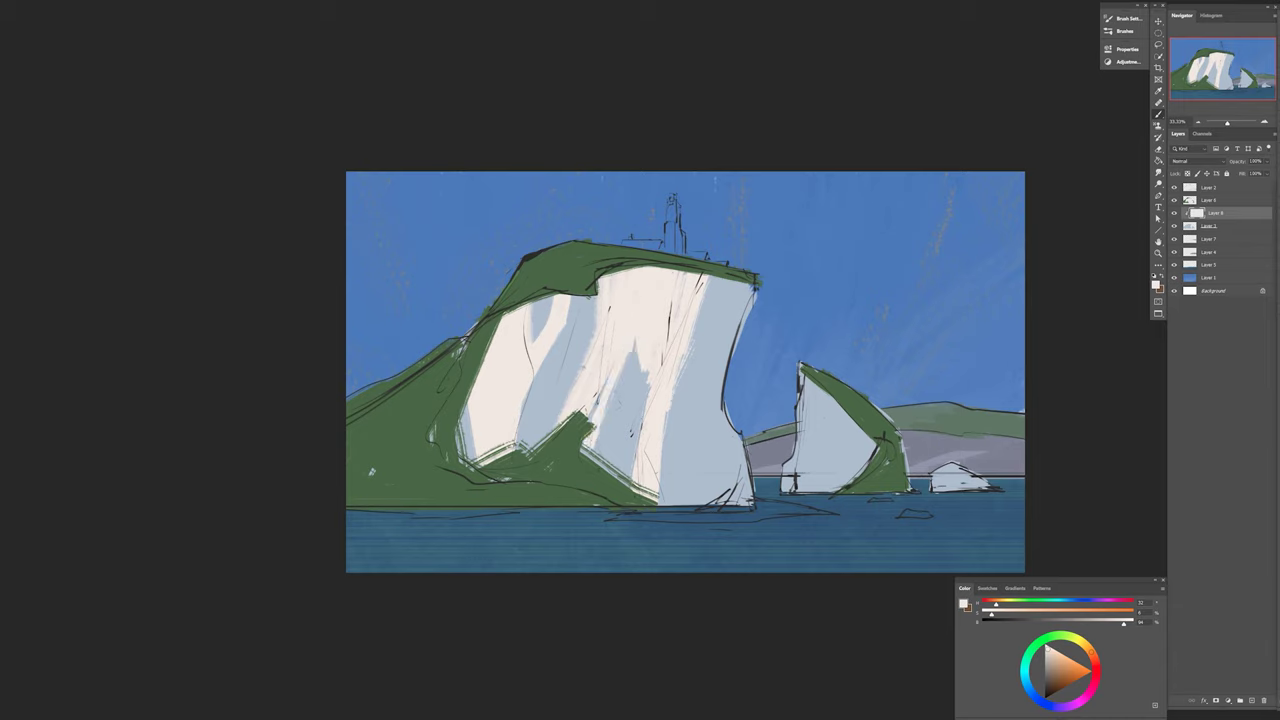
left_click_drag(636, 340, 606, 470)
left_click_drag(650, 364, 636, 436)
left_click_drag(590, 342, 568, 394)
Light the small sea stack in cream and add blue-grey shadow streaks down the big cliff.
left_click_drag(576, 360, 550, 436)
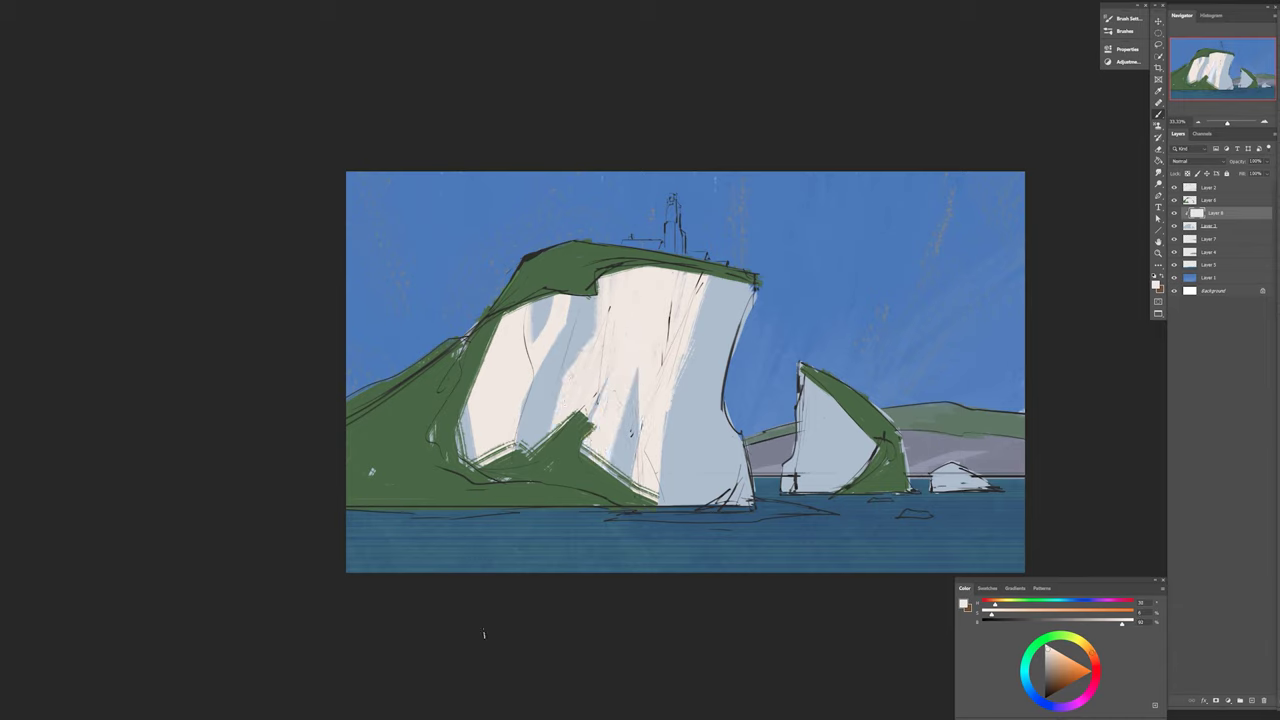
left_click_drag(808, 376, 784, 490)
left_click_drag(822, 390, 806, 492)
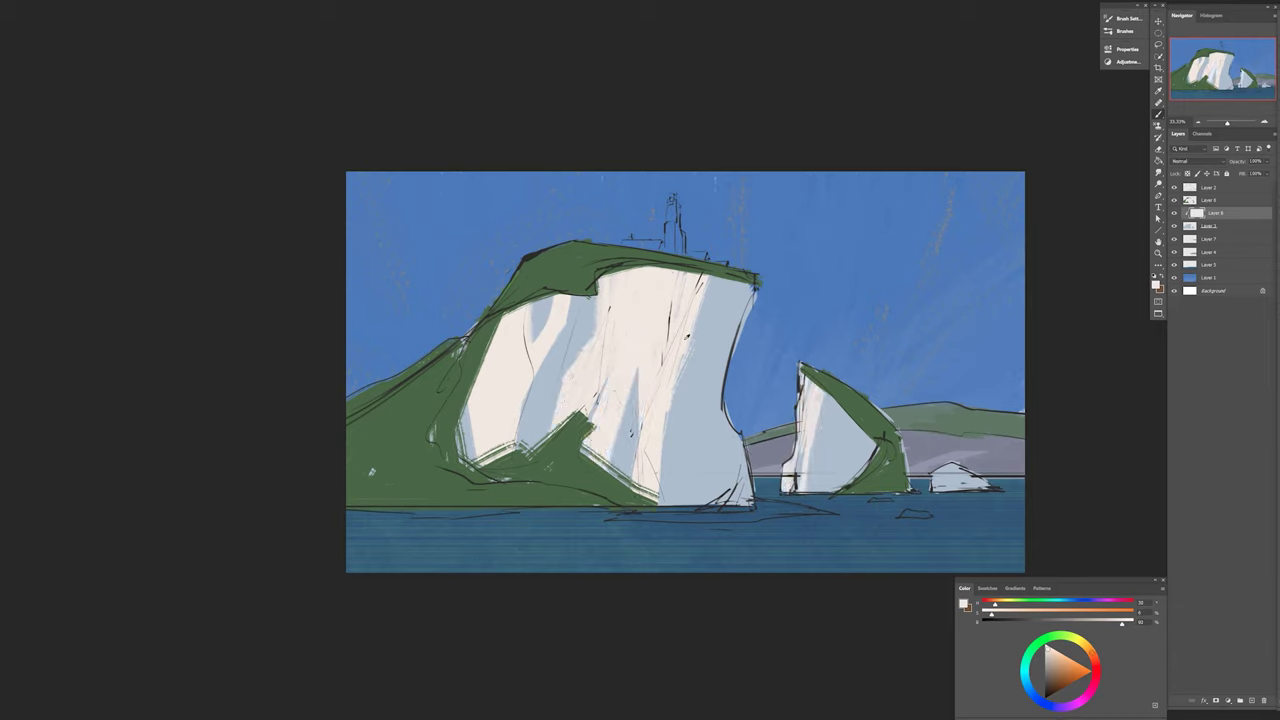
left_click_drag(722, 280, 698, 334)
mouse_move(655, 258)
left_mouse_down()
mouse_move(610, 466)
mouse_move(630, 378)
left_mouse_up()
left_click_drag(690, 346, 638, 506)
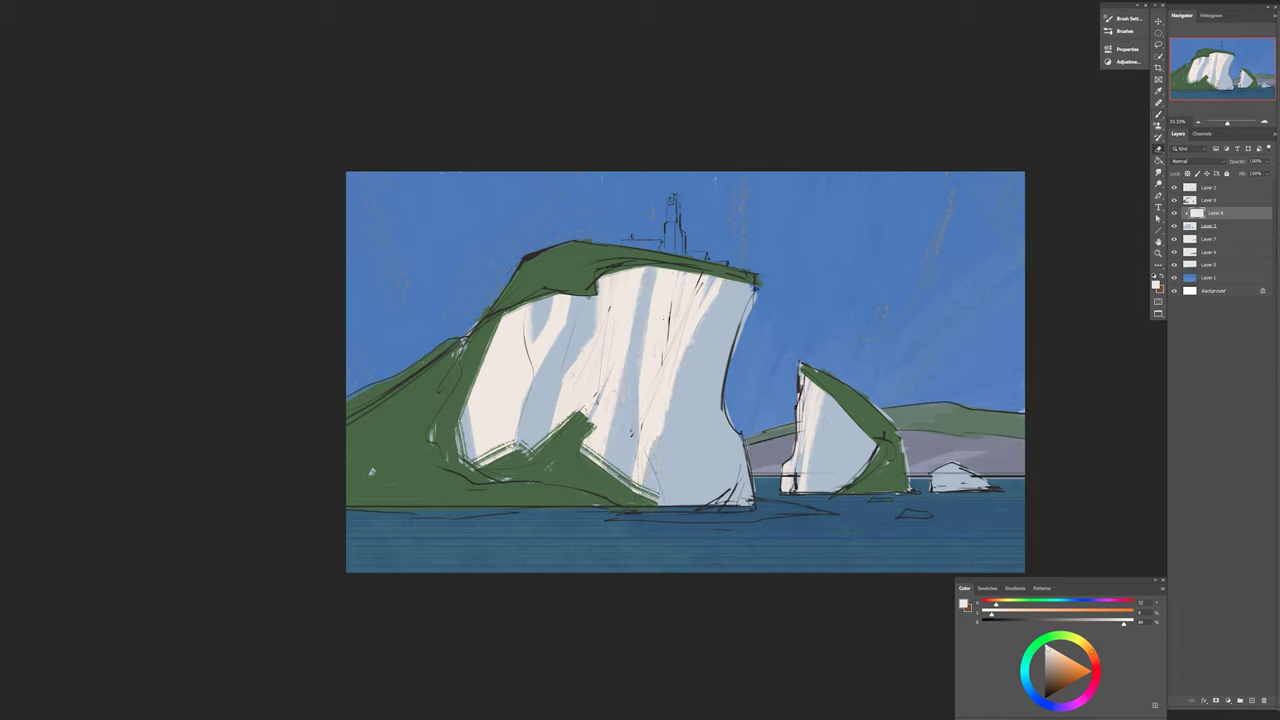
Add lighter strokes on the cliff face, sample cliff shades and light blue-grey, then activate Layer 6.
key("b")
left_click_drag(636, 378, 624, 486)
left_click_drag(592, 298, 555, 432)
left_click(560, 360, "alt")
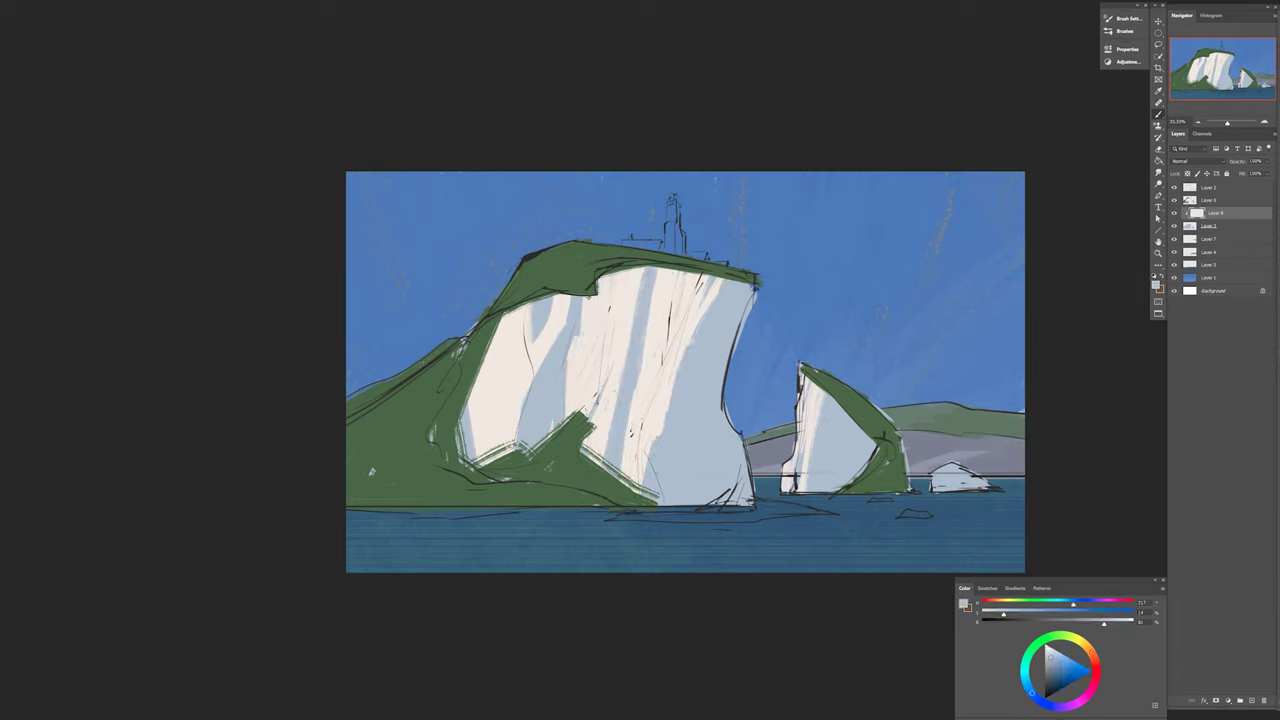
left_click(580, 330, "alt")
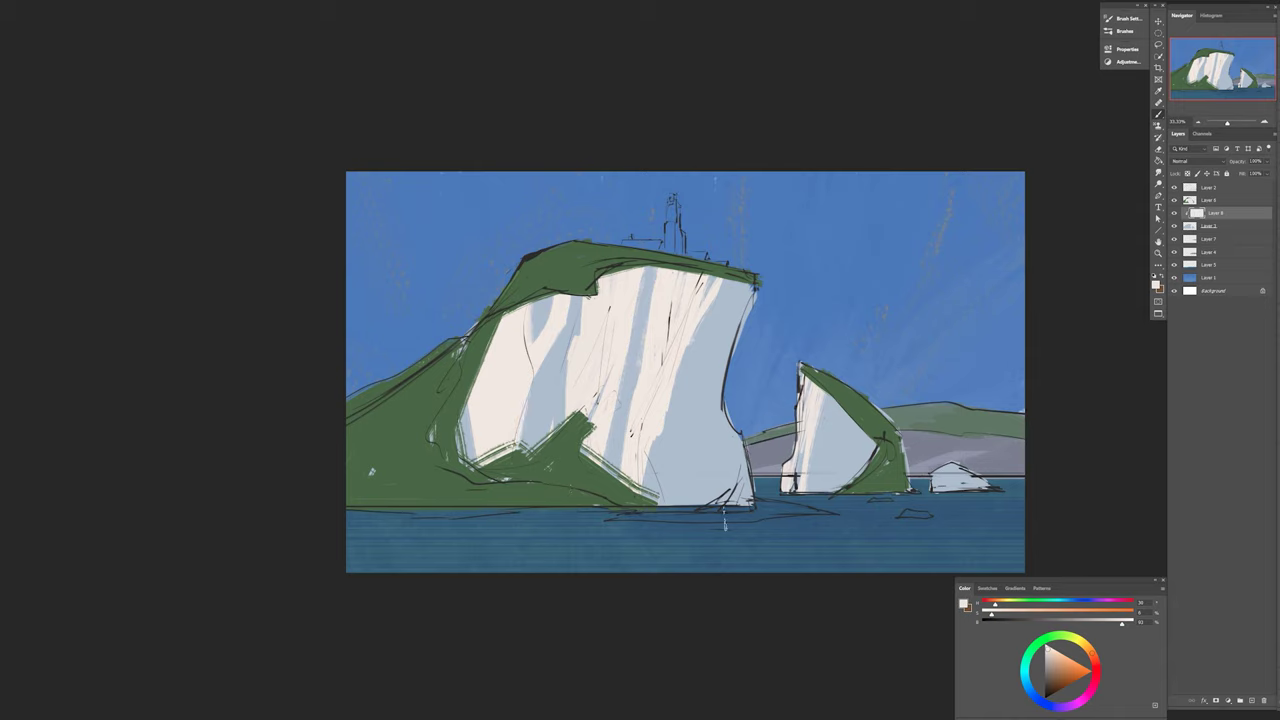
left_click(703, 437, "alt")
right_click(427, 473, "ctrl")
left_click(440, 478)
Brighten the blue sky on Layer 1 with a Curves adjustment.
right_click(858, 334, "ctrl")
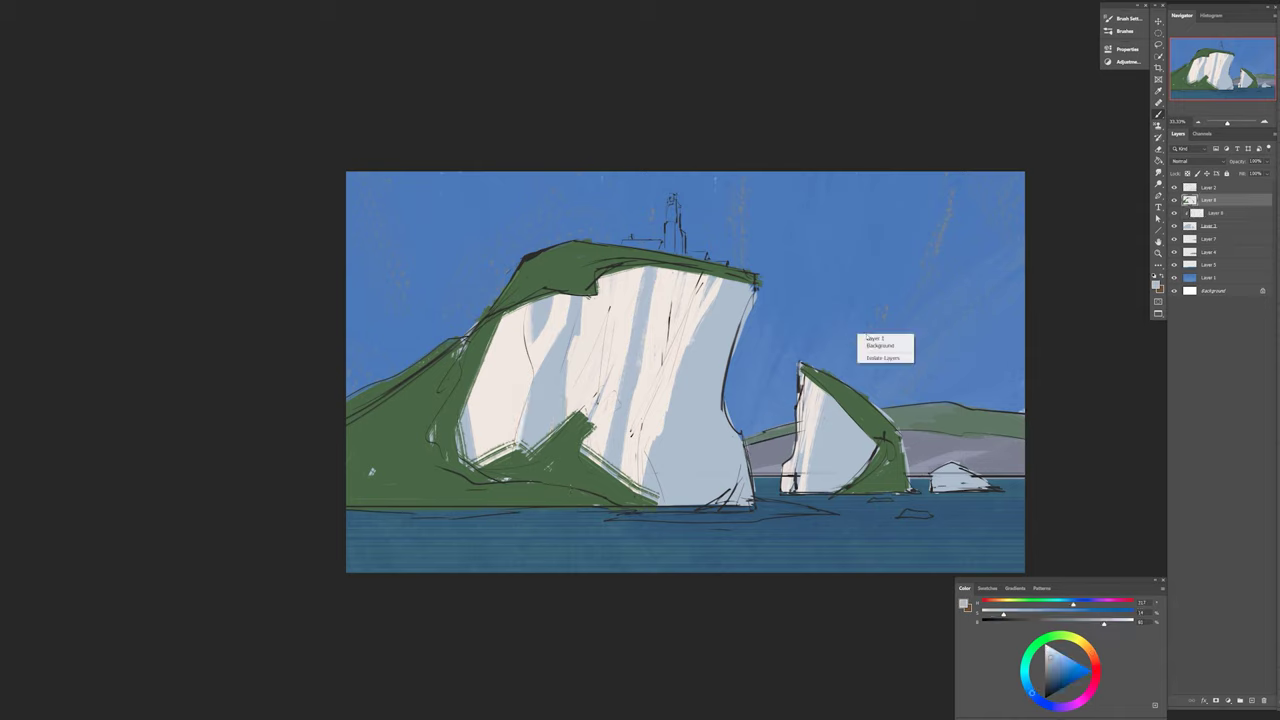
left_click(872, 338)
key("ctrl+m")
mouse_move(920, 440)
left_mouse_down()
mouse_move(900, 410)
mouse_move(905, 420)
left_mouse_up()
key("Return")
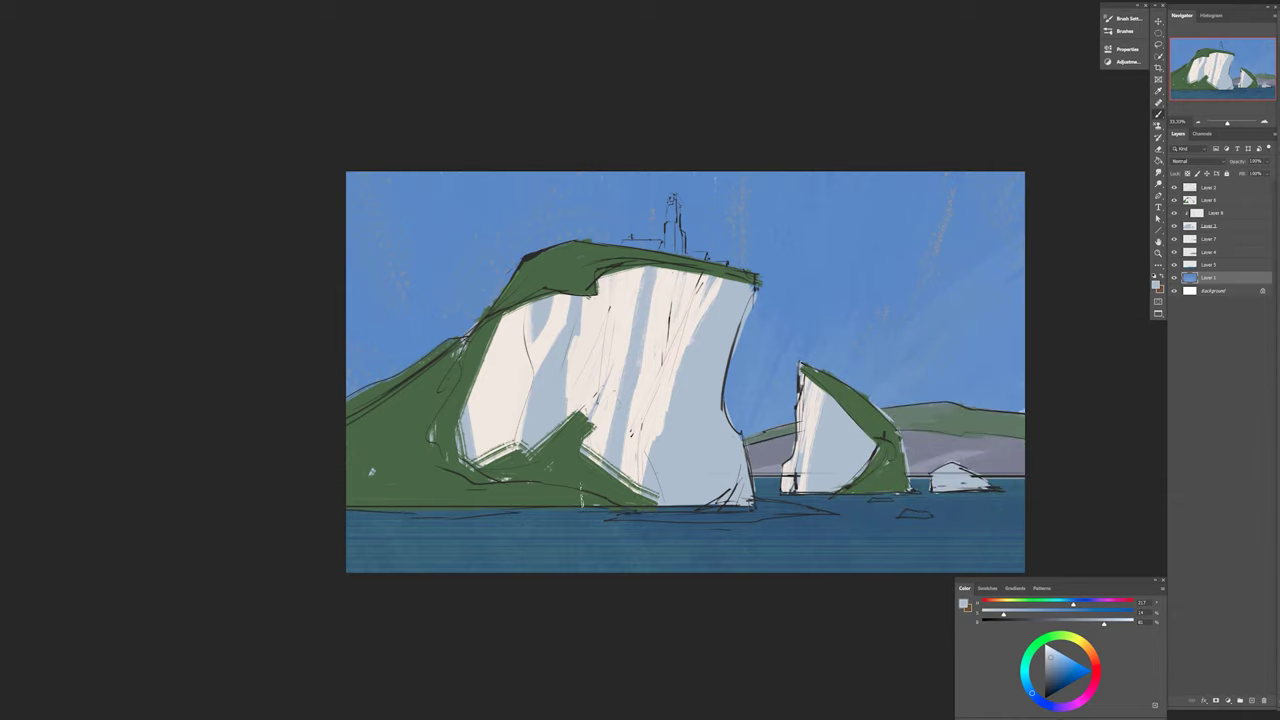
On Layer 8, paint blue-grey shadow down the cliff's left face and lighten its upper-left area.
right_click(497, 330, "ctrl")
left_click(530, 345)
mouse_move(565, 298)
left_mouse_down()
mouse_move(550, 356)
mouse_move(530, 362)
left_mouse_up()
key("ctrl+z")
left_click_drag(538, 300, 522, 446)
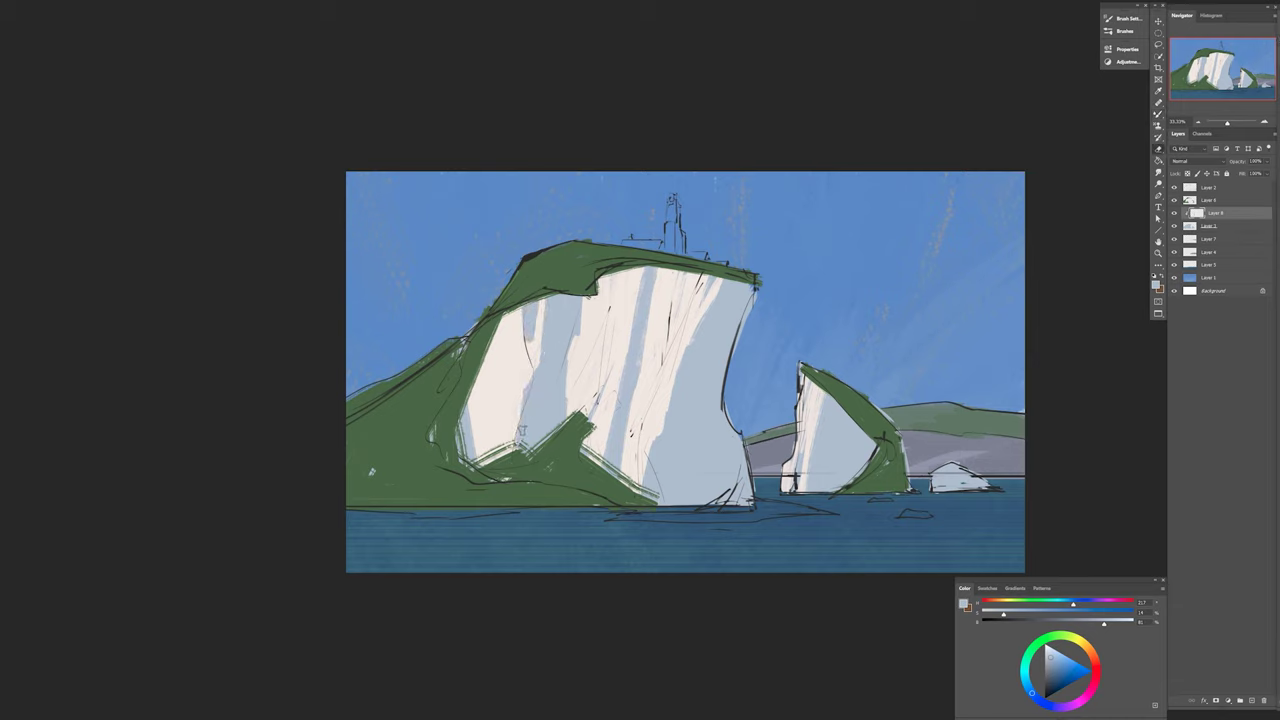
left_click_drag(520, 394, 512, 452)
left_click(532, 320, "alt")
mouse_move(536, 304)
left_mouse_down()
mouse_move(530, 344)
mouse_move(508, 340)
left_mouse_up()
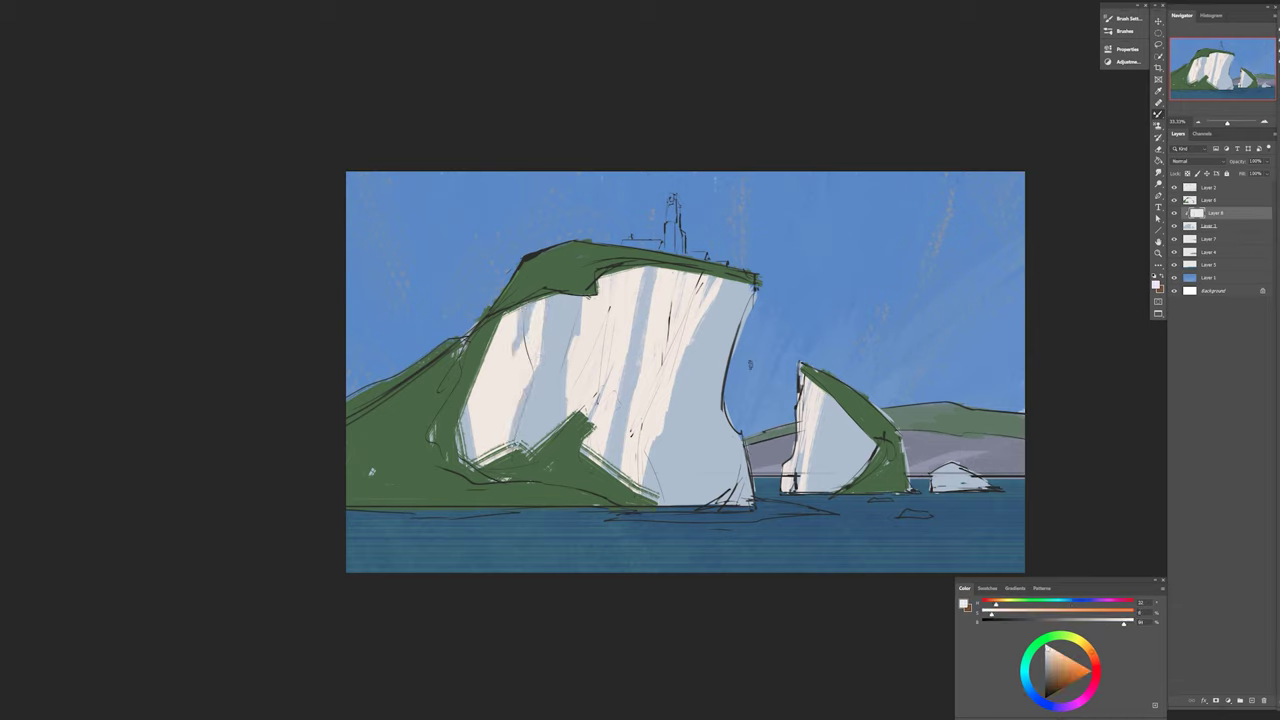
On Layer 6, paint grass over the cliff's base, upper-left face and dark green top edge.
left_click(727, 466, "ctrl")
mouse_move(624, 478)
left_mouse_down()
mouse_move(720, 500)
mouse_move(748, 456)
mouse_move(750, 508)
left_mouse_up()
mouse_move(520, 304)
left_mouse_down()
mouse_move(490, 352)
mouse_move(544, 340)
left_mouse_up()
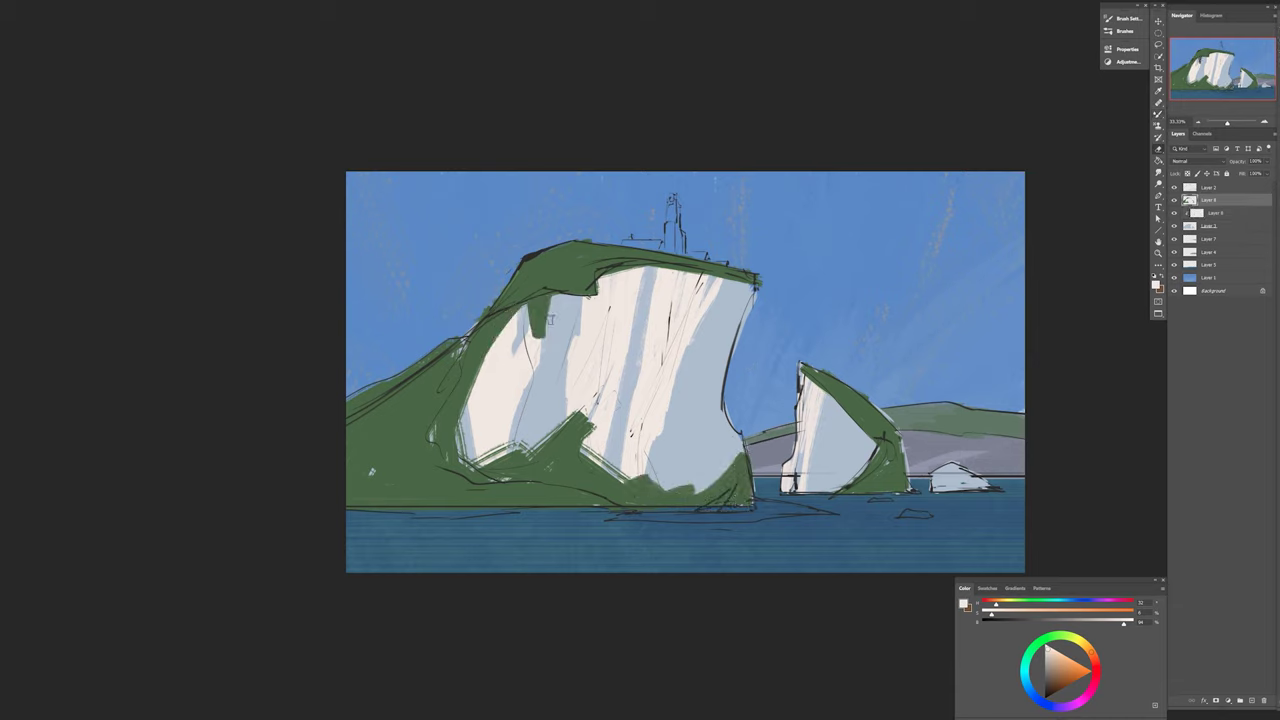
left_click_drag(682, 266, 756, 288)
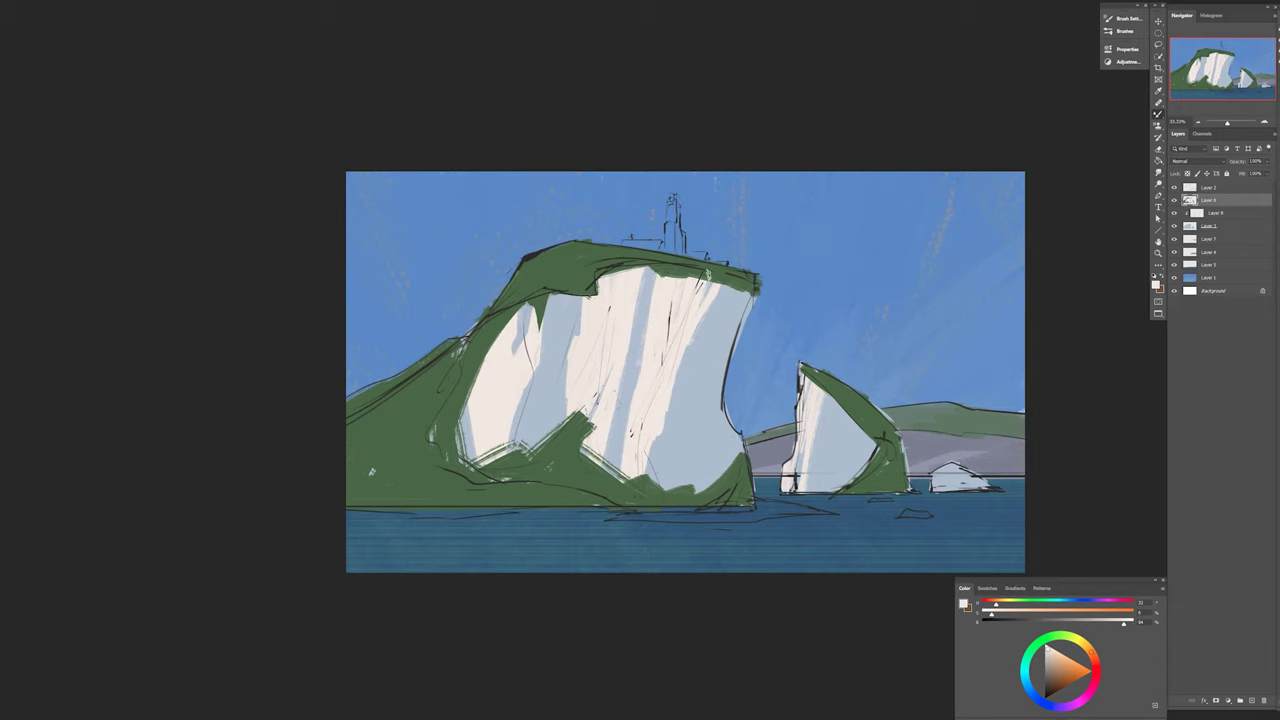
Cover the big cliff's lower-left face with sampled grass green.
key("e")
key("b")
left_click(470, 440, "alt")
left_click_drag(470, 400, 490, 465)
left_click_drag(520, 380, 495, 455)
On a new layer, paint deeper green textured foliage along the cliff base and left slope.
left_click(1238, 700)
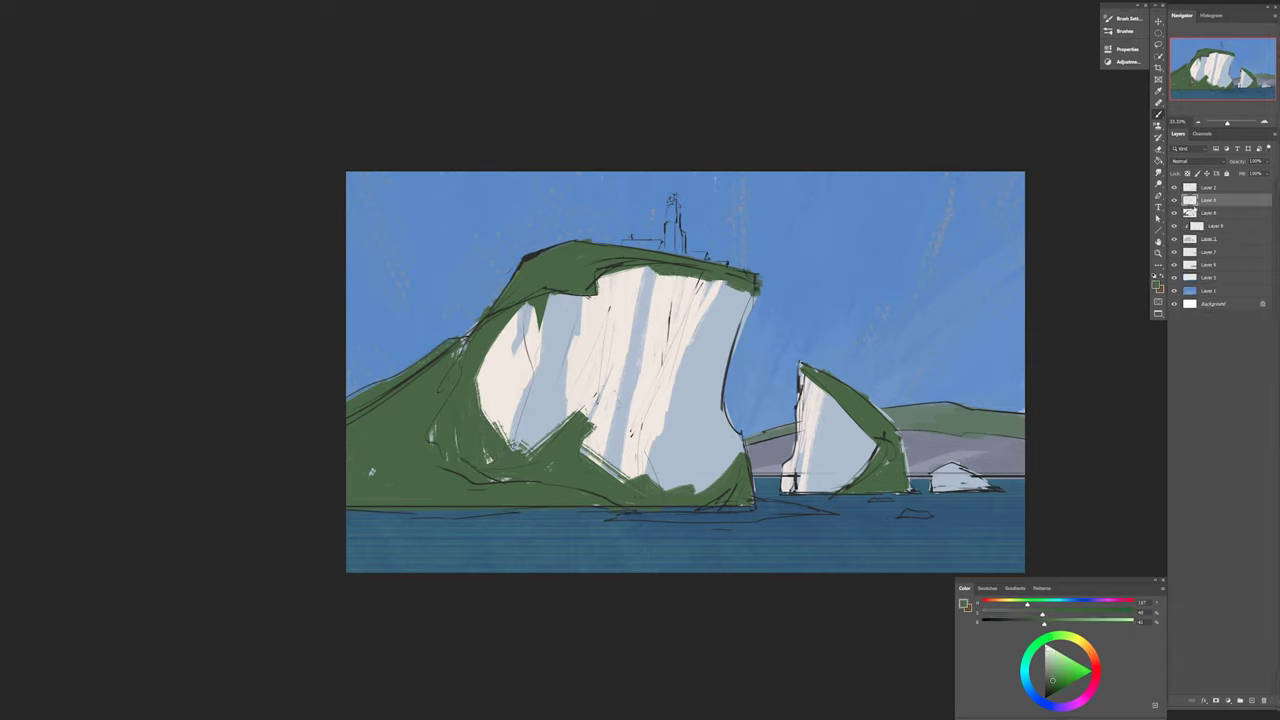
left_click_drag(1043, 622, 1016, 624)
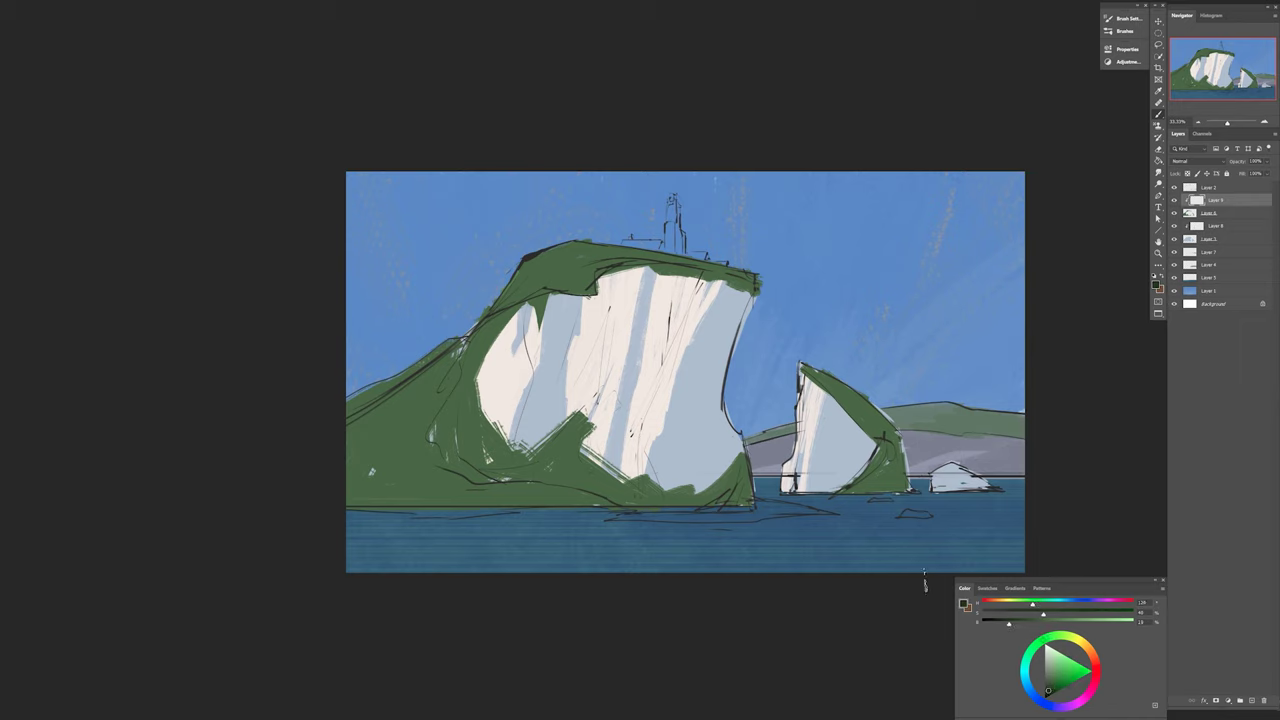
right_click(570, 515)
double_click(728, 533)
mouse_move(605, 490)
left_mouse_down()
mouse_move(495, 510)
mouse_move(400, 470)
mouse_move(790, 500)
left_mouse_up()
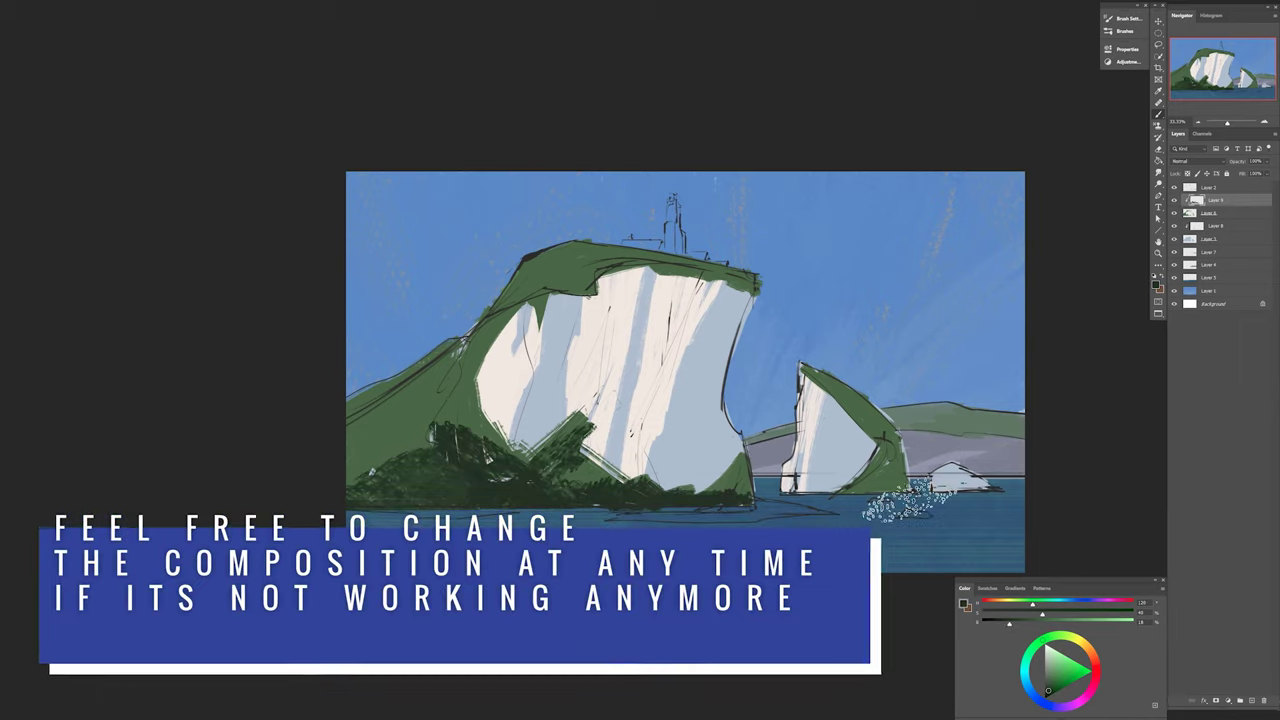
mouse_move(560, 480)
left_mouse_down()
mouse_move(480, 400)
mouse_move(355, 460)
left_mouse_up()
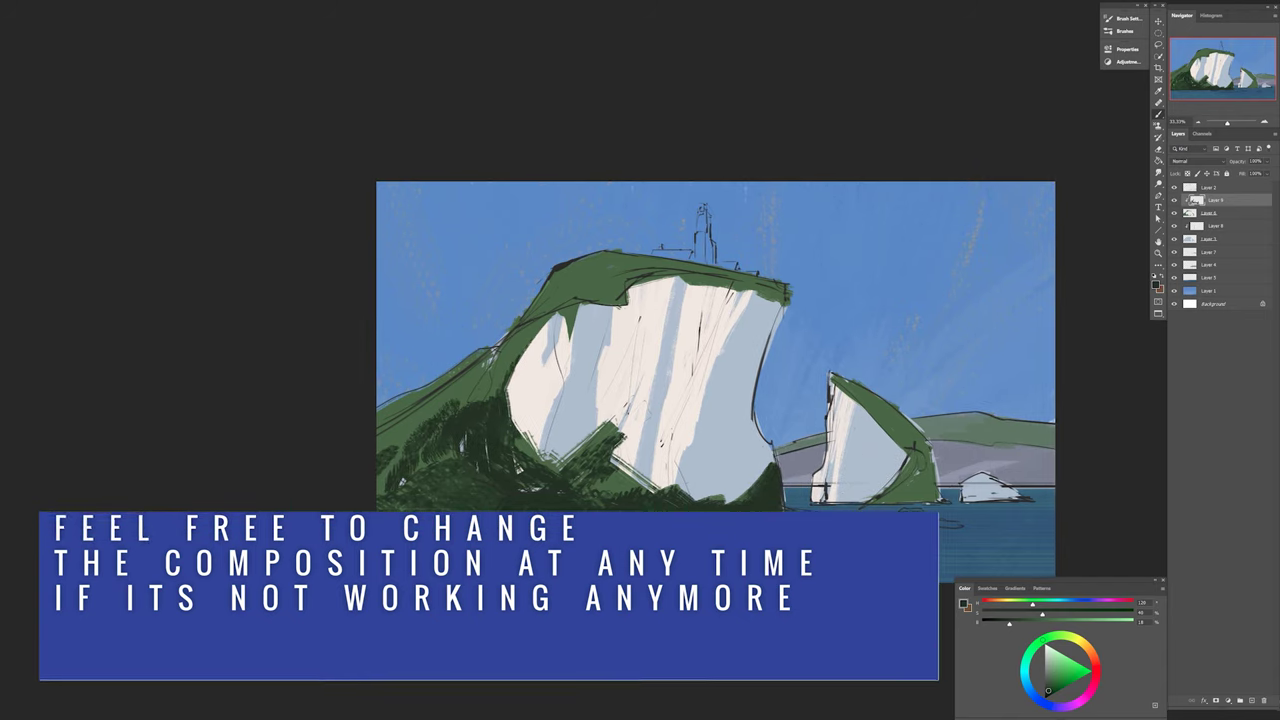
left_click_drag(560, 500, 400, 470)
left_click_drag(515, 395, 540, 345)
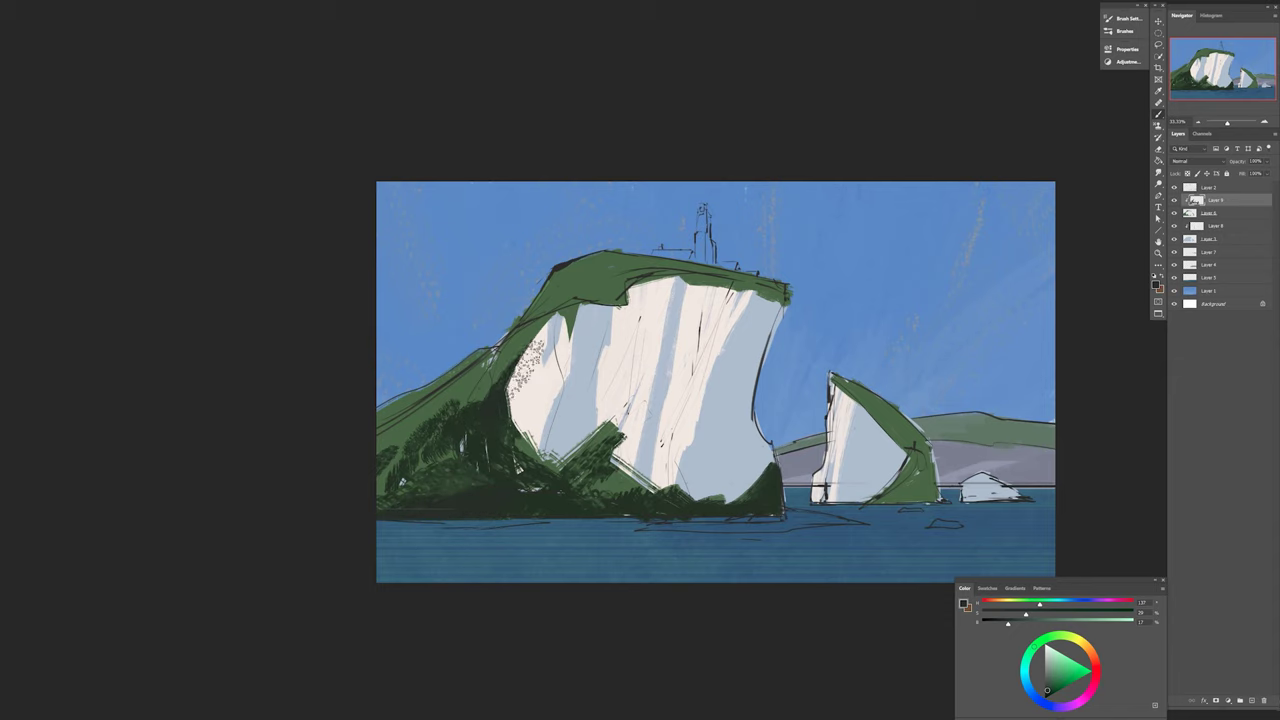
key("ctrl+z")
Choose a different brush preset and add a new layer above Layer 7.
key("alt+bracketleft")
key("alt+bracketleft")
key("alt+bracketleft")
key("alt+bracketleft")
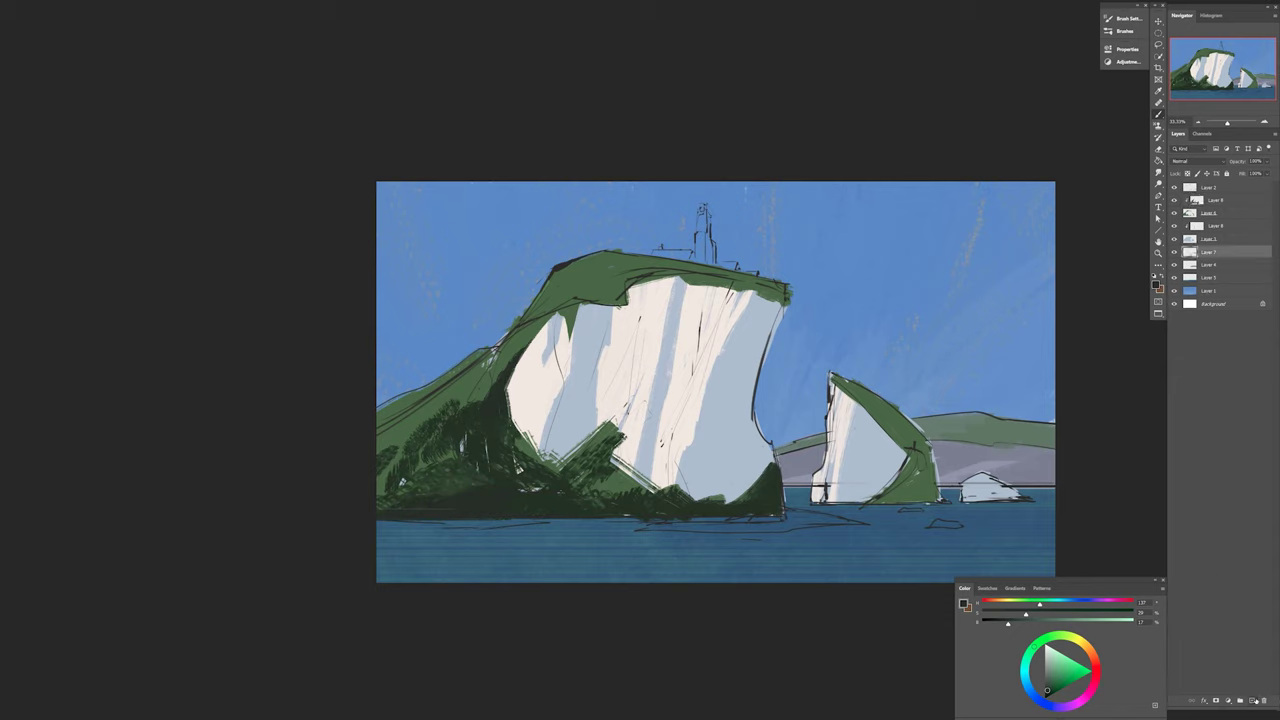
right_click(806, 364)
double_click(943, 548)
key("ctrl+shift+alt+n")
Paint a darkened tan beach strip along the waterline, then toggle the sketch lines to check it.
left_click_drag(1025, 614, 1004, 616)
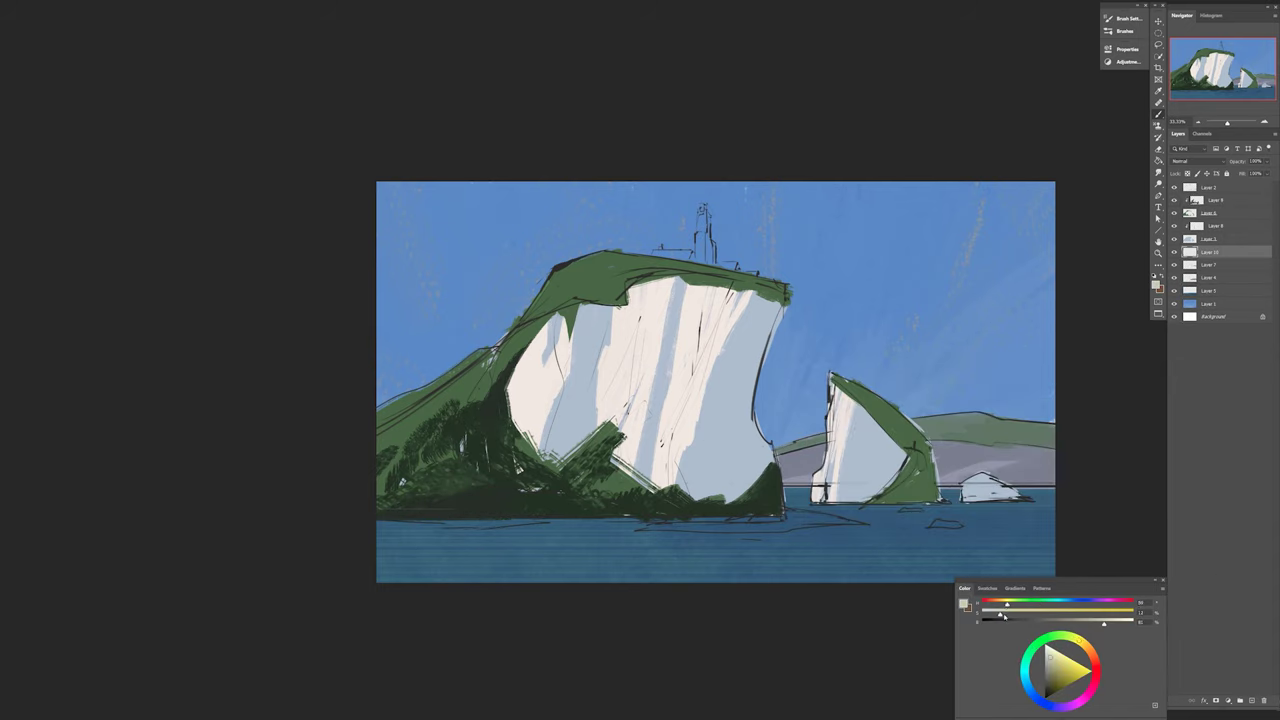
left_click(788, 522, "alt")
left_click_drag(800, 521, 468, 523)
key("alt+bracketright")
left_click(880, 470, "alt")
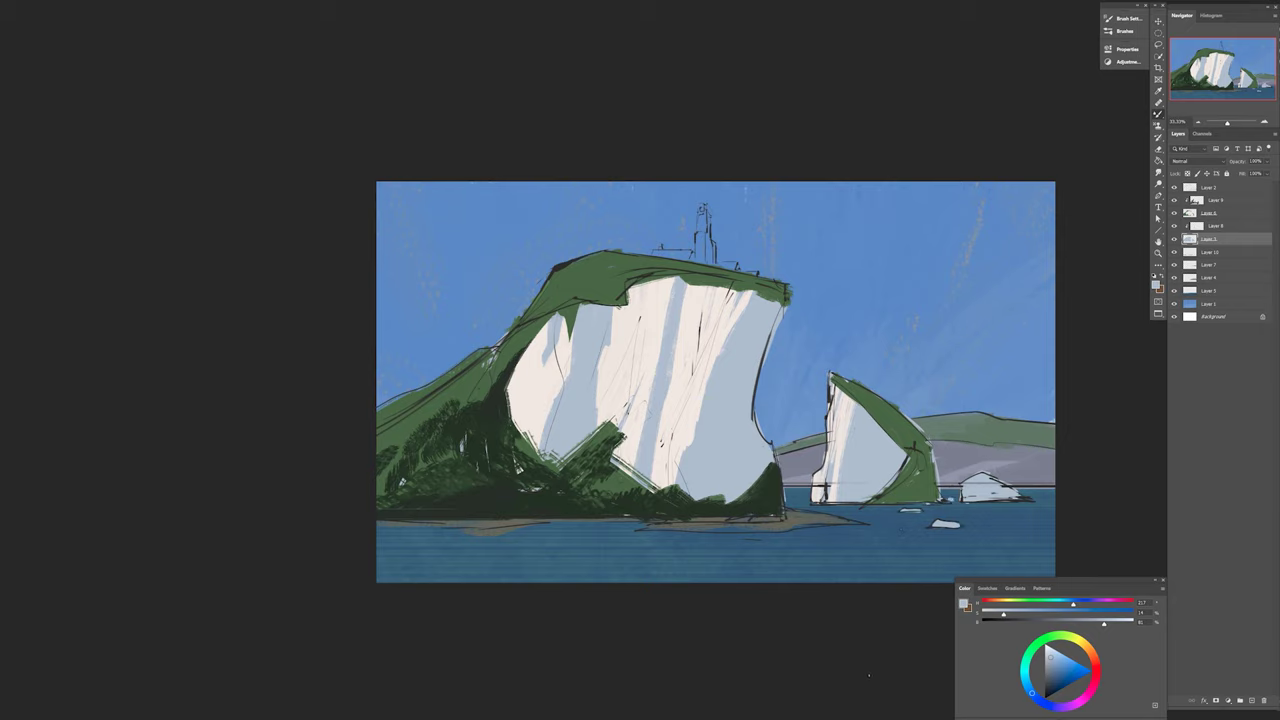
key("ctrl+comma")
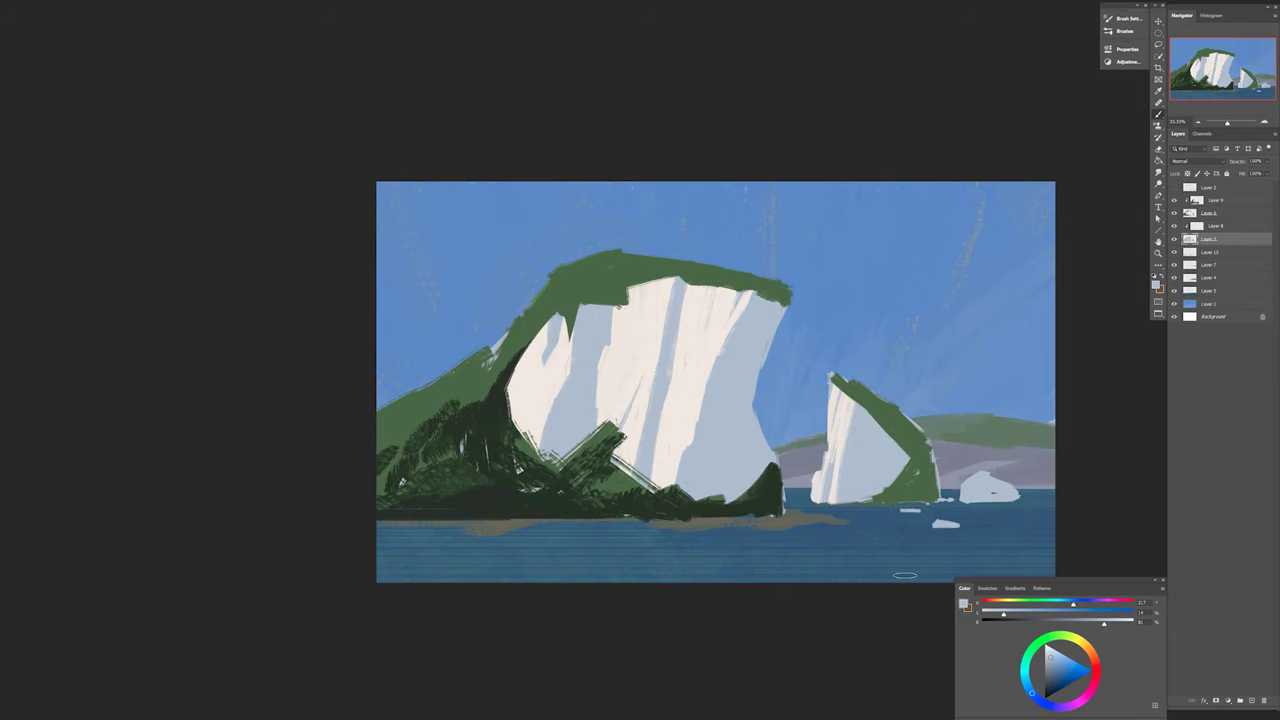
key("ctrl+comma")
On a new tower layer, pick a pale beige colour for the clifftop tower.
key("ctrl+shift+alt+n")
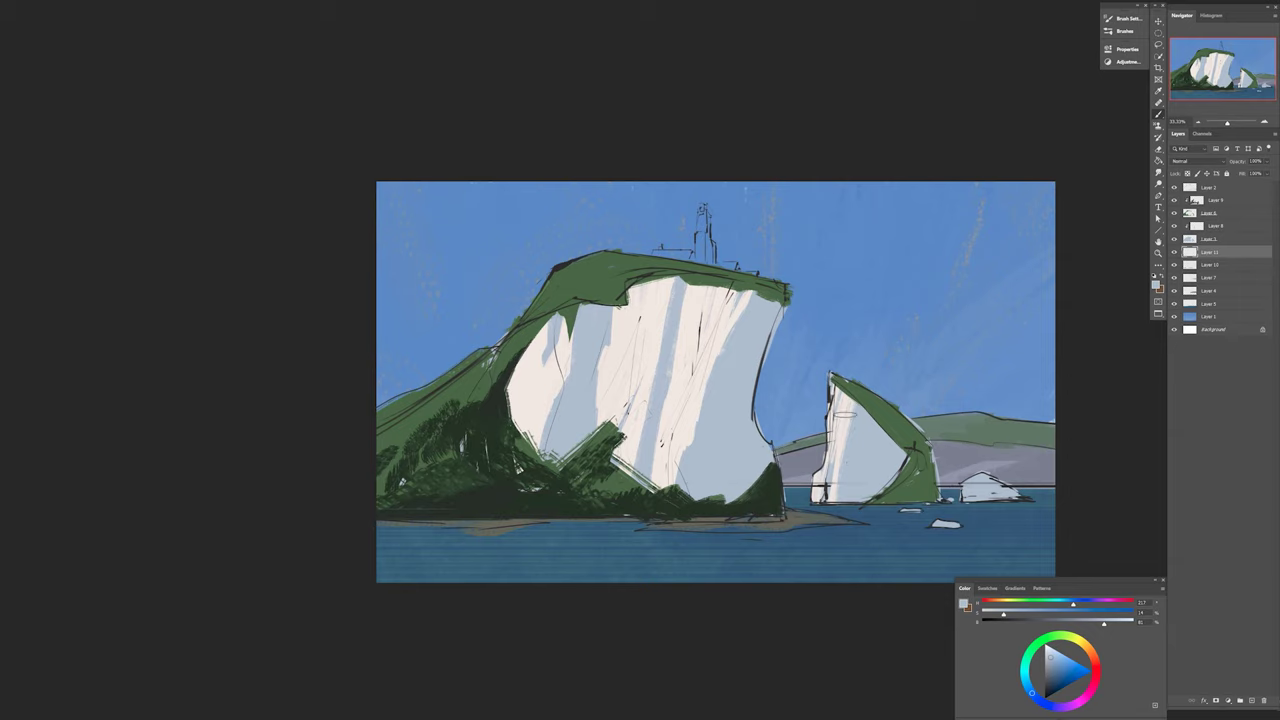
right_click(772, 340)
key("Escape")
left_click(686, 249, "alt")
left_click_drag(1075, 604, 1095, 606)
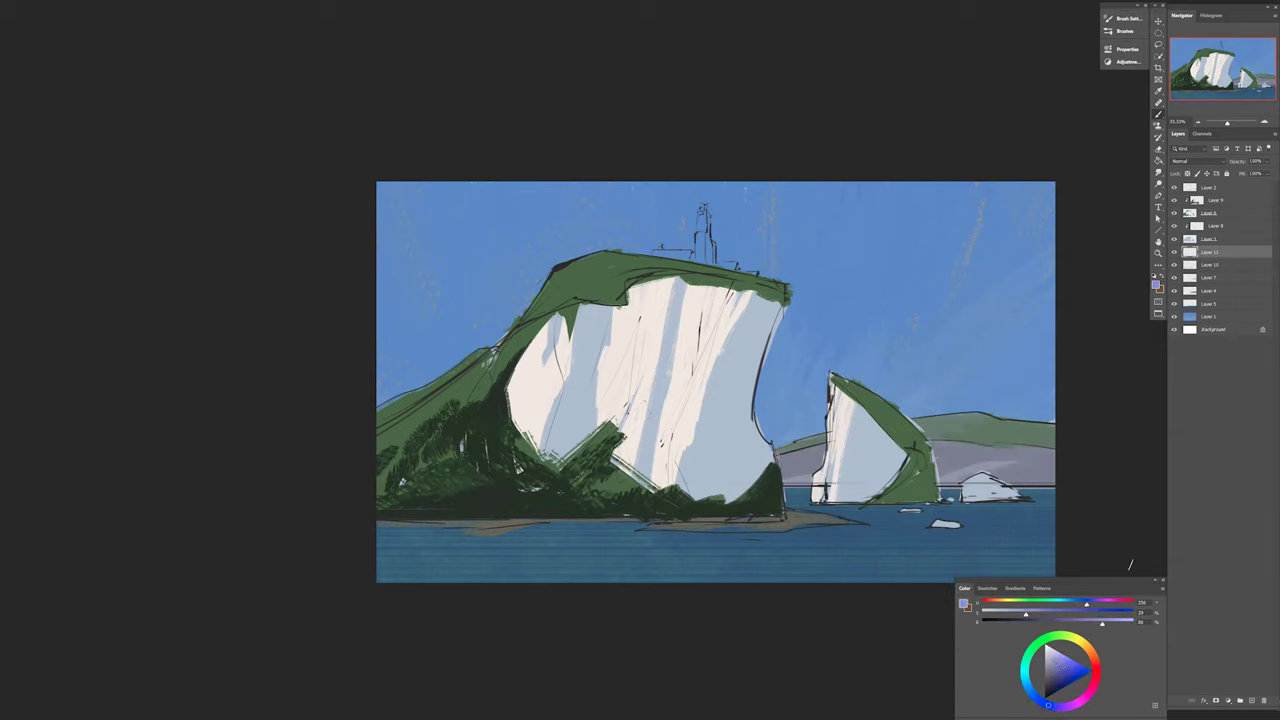
left_click(740, 310, "alt")
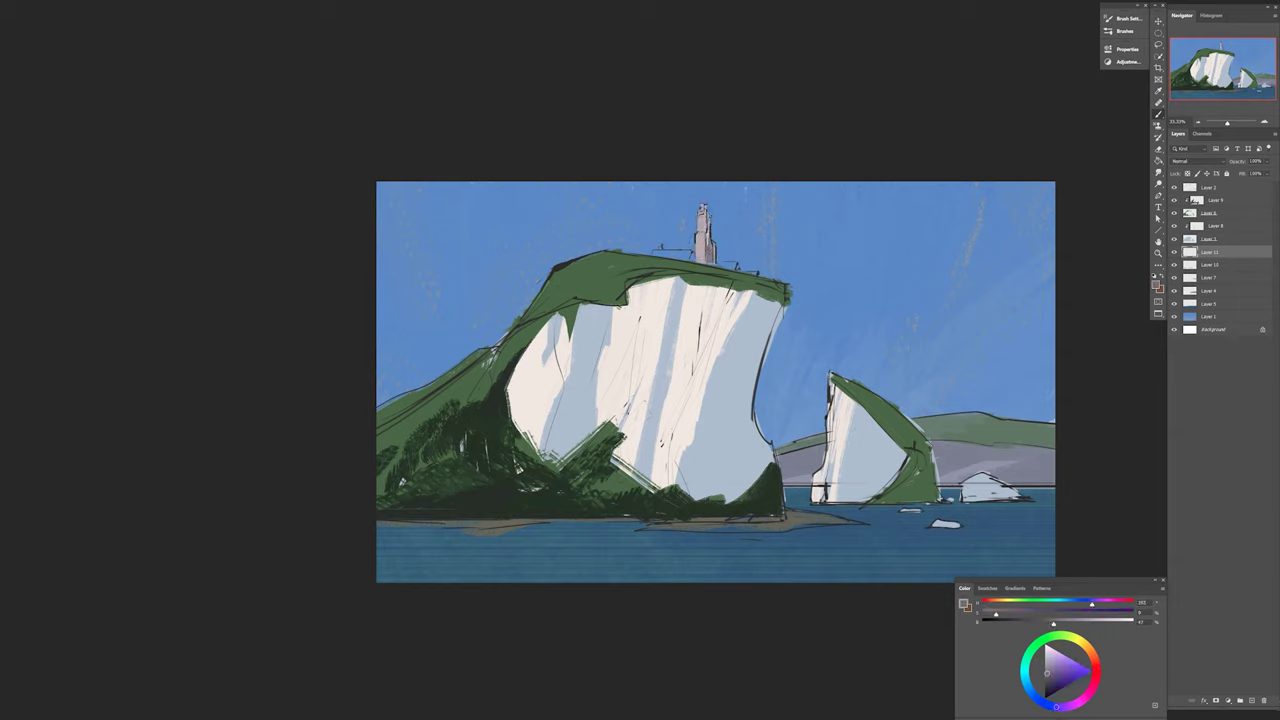
scroll(708, 221, "up", 1)
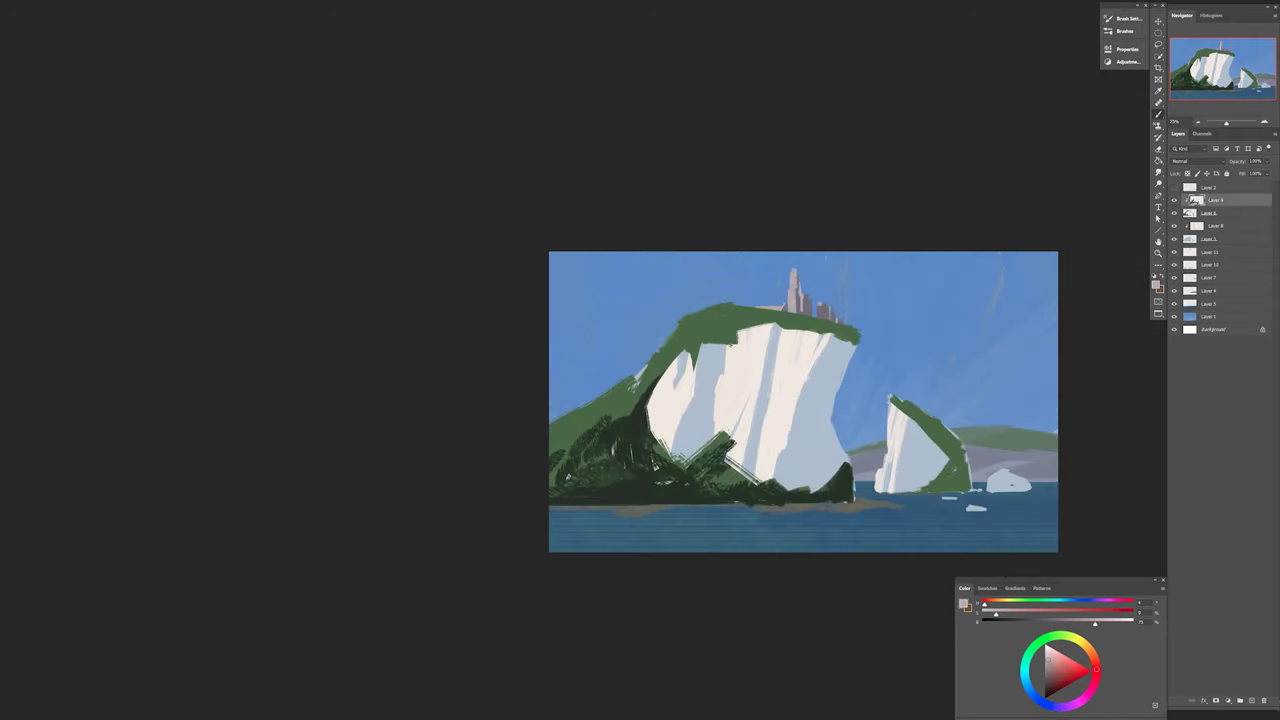
On Layer 6, touch up the green foliage on the cliff using a foliage brush.
left_click(1215, 213)
key("e")
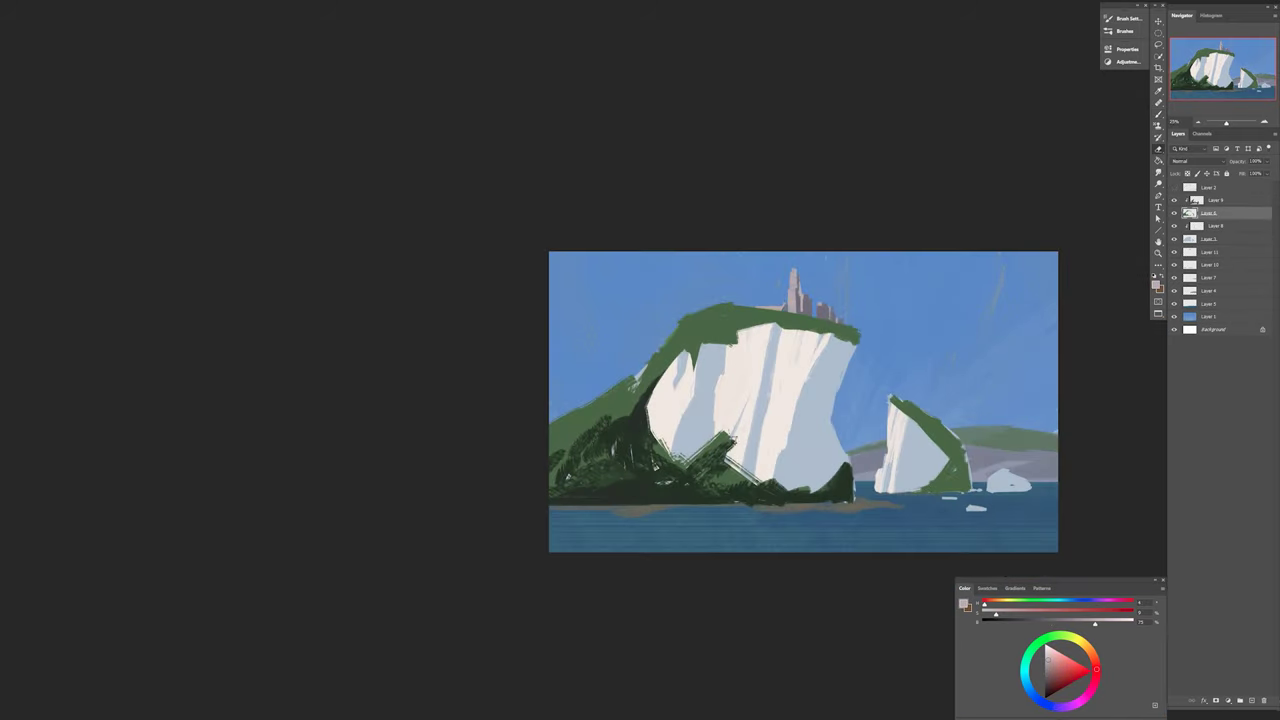
right_click(757, 366)
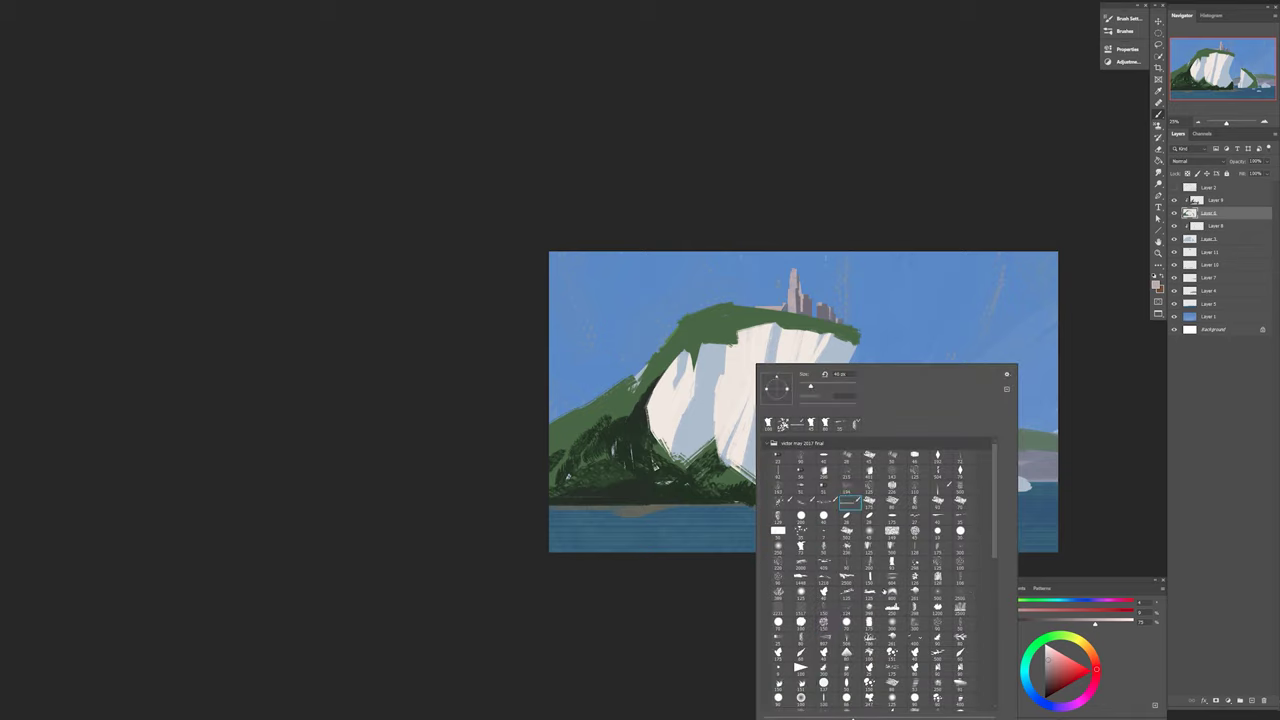
left_click(620, 470, "alt")
mouse_move(700, 420)
left_mouse_down()
mouse_move(680, 480)
mouse_move(715, 420)
mouse_move(718, 462)
left_mouse_up()
key("b")
right_click(716, 366)
left_click(714, 448, "alt")
Create a highlight layer and paint light green over the big cliff's left grassy slope.
right_click(624, 408, "ctrl")
left_click(640, 412)
key("ctrl+shift+alt+n")
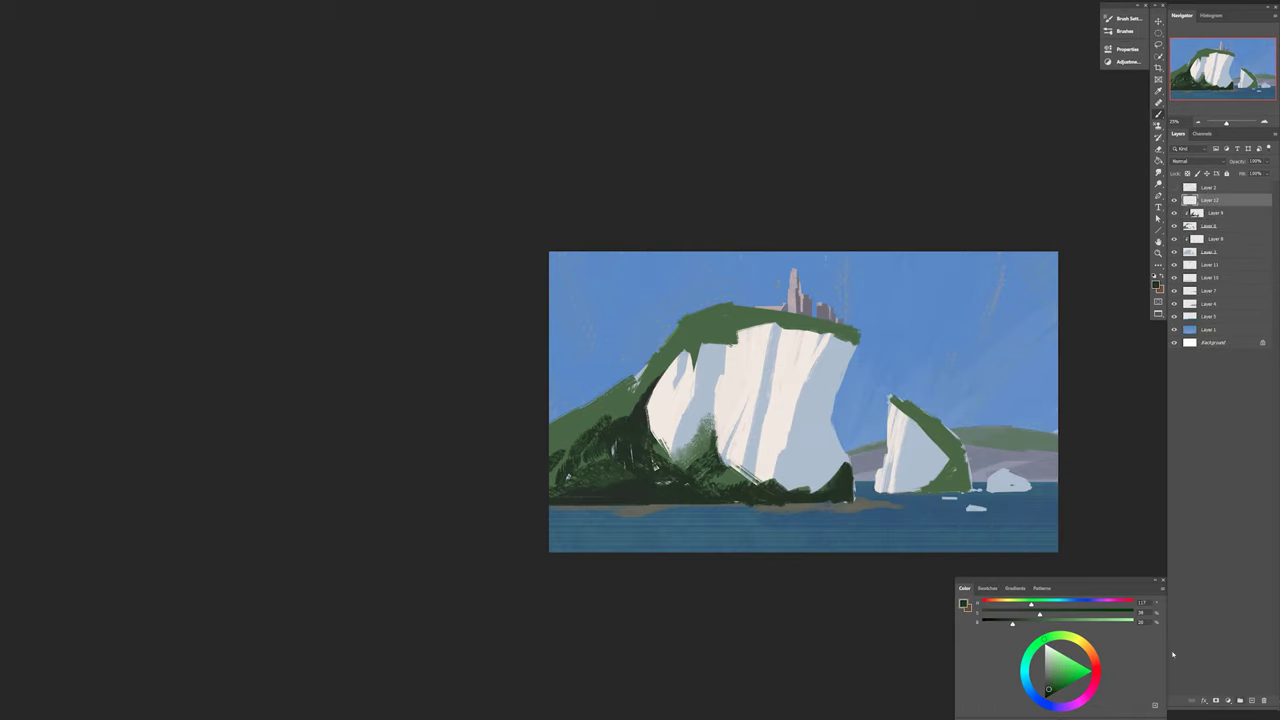
left_click_drag(1012, 622, 1088, 626)
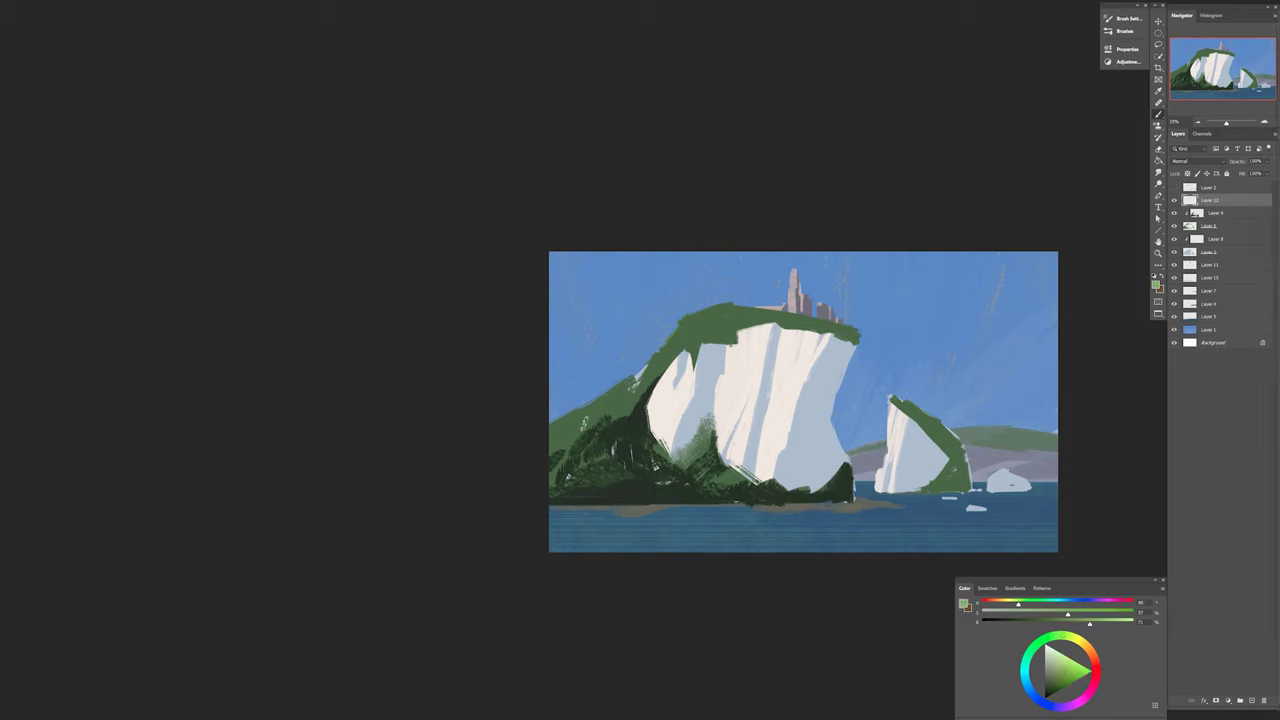
left_click_drag(605, 402, 543, 451)
mouse_move(590, 402)
left_mouse_down()
mouse_move(635, 413)
mouse_move(658, 350)
mouse_move(720, 312)
mouse_move(776, 312)
mouse_move(712, 318)
left_mouse_up()
mouse_move(634, 388)
left_mouse_down()
mouse_move(556, 452)
mouse_move(625, 462)
mouse_move(598, 492)
mouse_move(650, 468)
left_mouse_up()
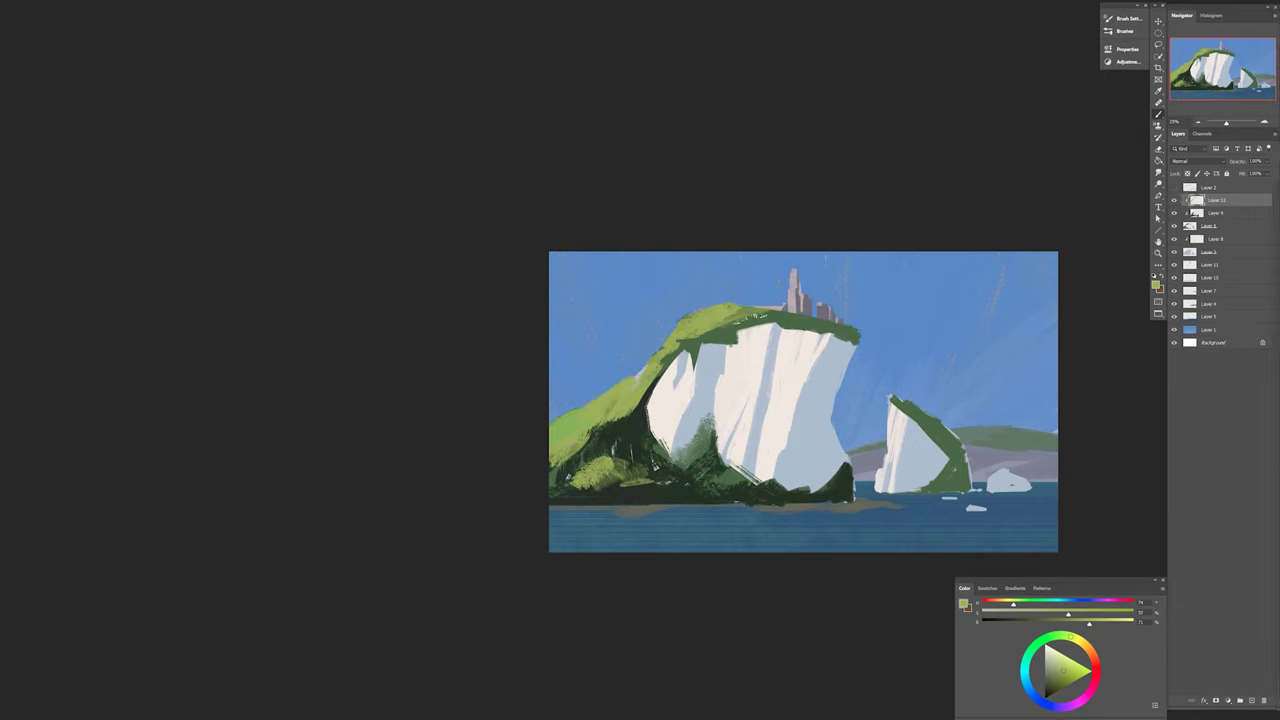
Switch brushes and add a dark green stroke on the cliff using a sampled green.
right_click(1048, 557)
double_click(834, 640)
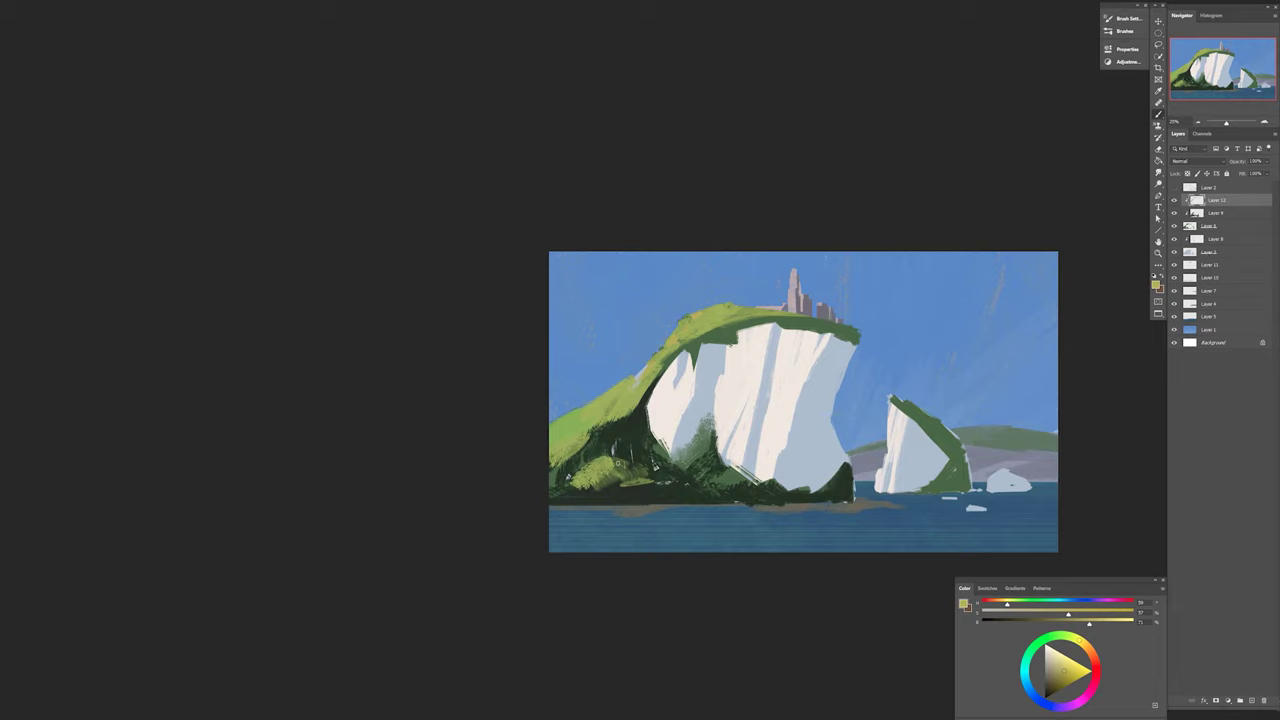
key("alt+bracketleft")
left_click(690, 440, "alt")
key("alt+bracketleft")
left_click_drag(695, 398, 675, 462)
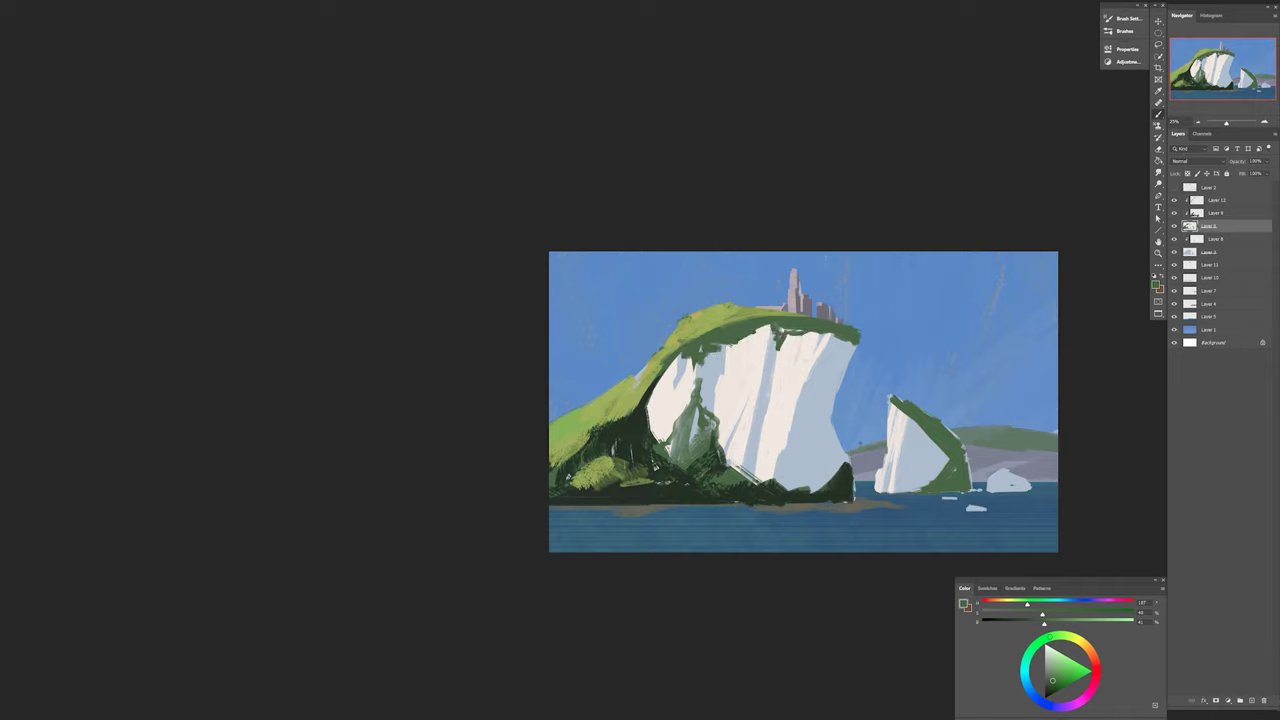
Paint alternating light and darker greens along the small sea stack's top.
key("alt+bracketleft")
key("alt+bracketleft")
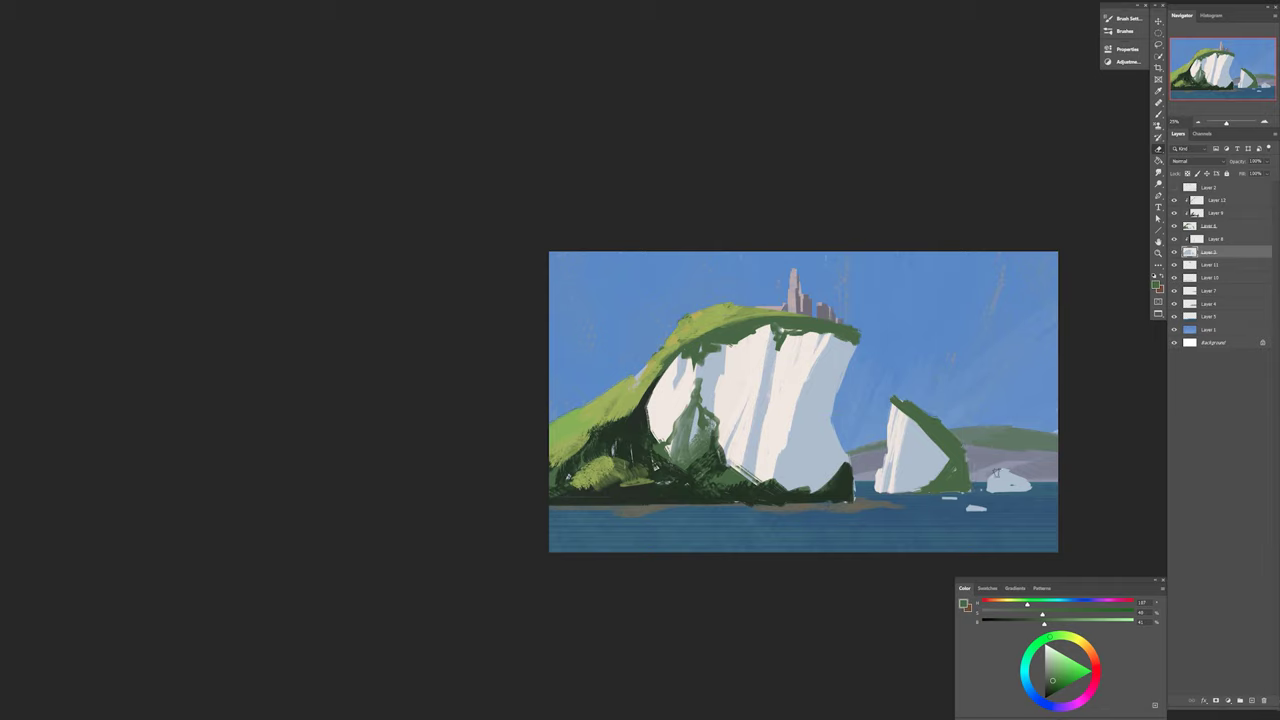
key("alt+bracketright")
key("alt+bracketright")
key("alt+bracketright")
key("alt+bracketright")
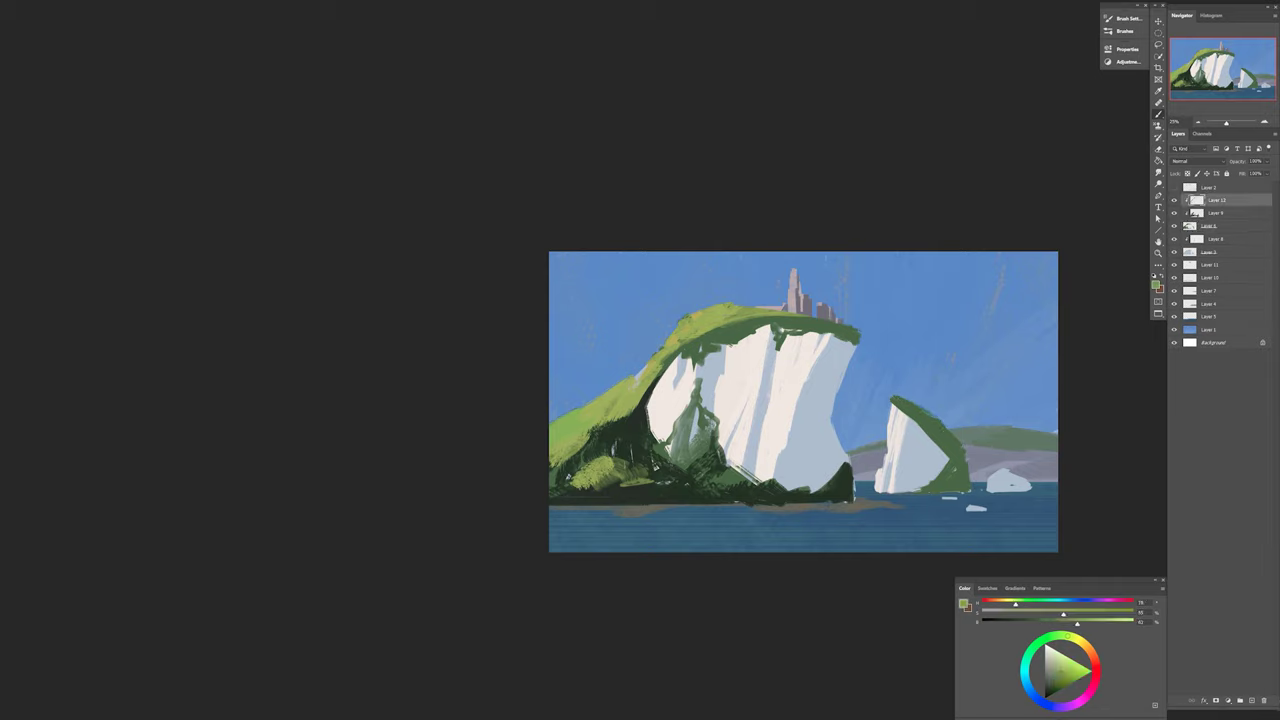
left_click_drag(895, 400, 945, 428)
key("alt+bracketleft")
key("alt+bracketleft")
left_click(910, 401, "alt")
key("alt+bracketright")
key("alt+bracketright")
left_click_drag(900, 404, 960, 440)
left_click(898, 401, "alt")
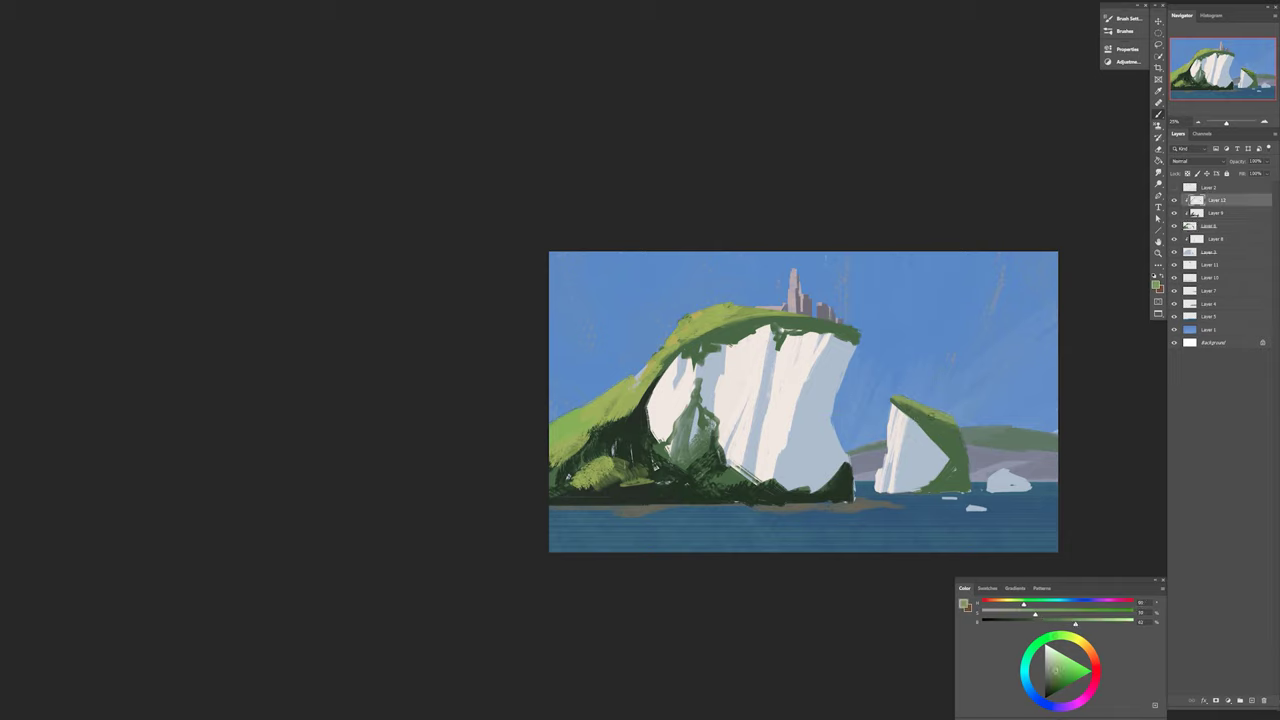
left_click_drag(898, 402, 958, 436)
Sample and deepen a dark green from the sea stack's layer.
key("alt+bracketleft")
key("alt+bracketleft")
left_click(938, 440, "alt")
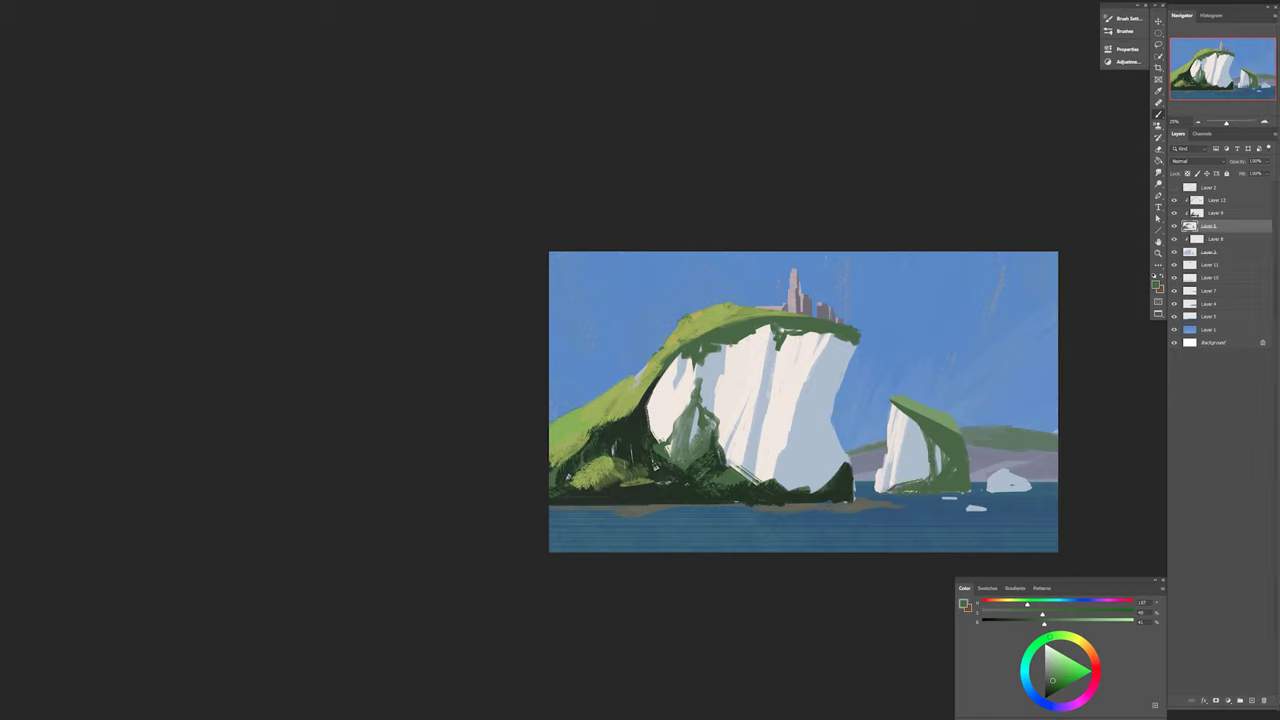
right_click(904, 487)
key("Escape")
left_click_drag(1044, 622, 1025, 622)
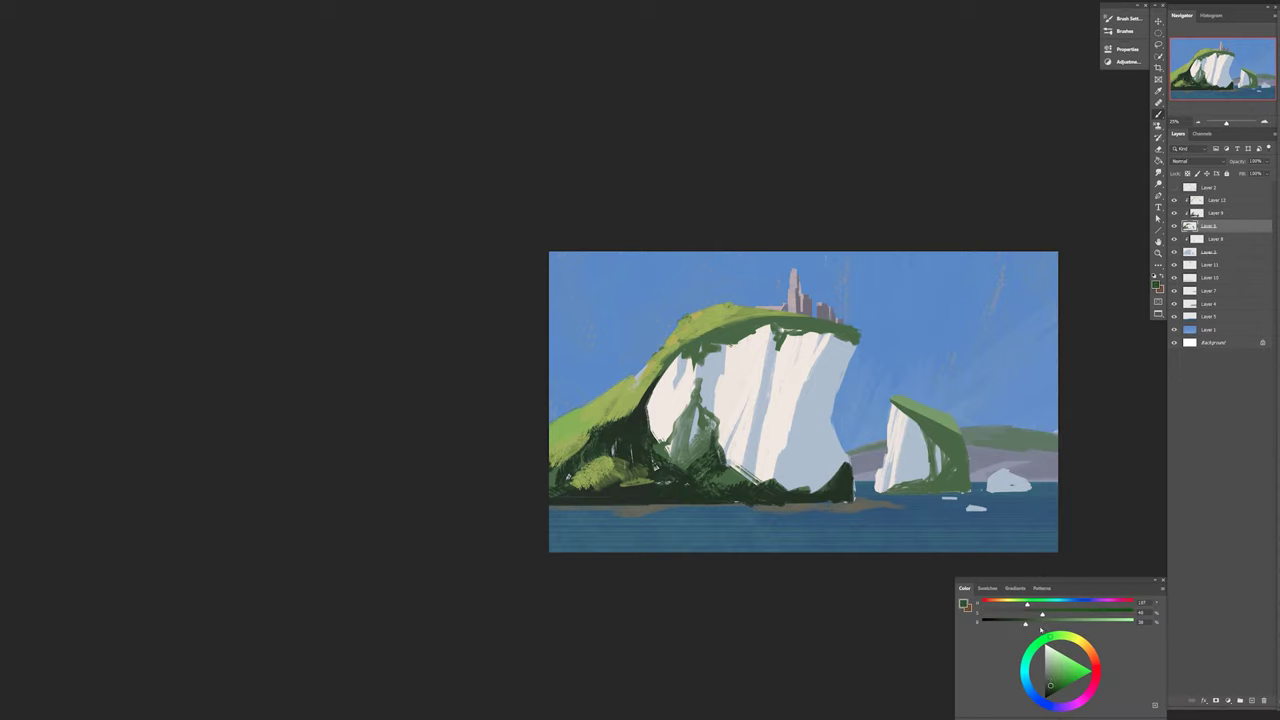
key("alt+bracketright")
left_click(983, 548, "alt")
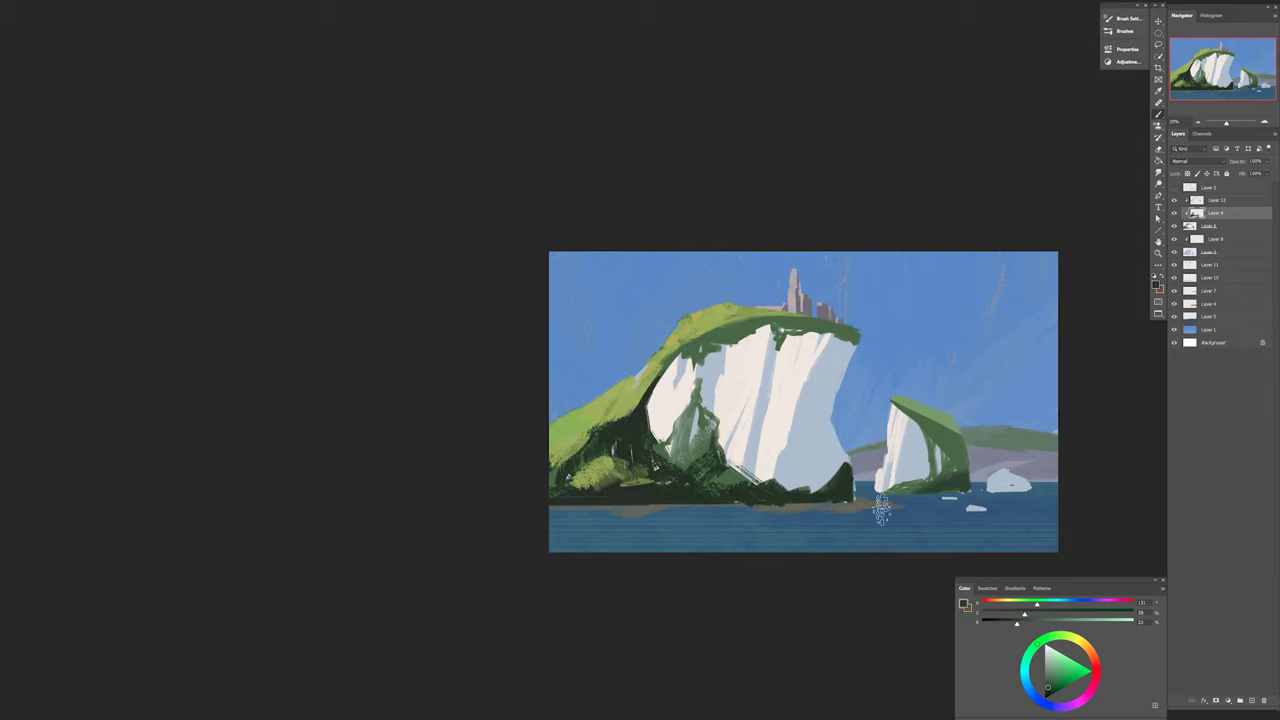
Darken the sea stack's right side and brush dark blue along the waterline on a new layer.
left_click_drag(935, 475, 945, 440)
left_click(1025, 555, "ctrl")
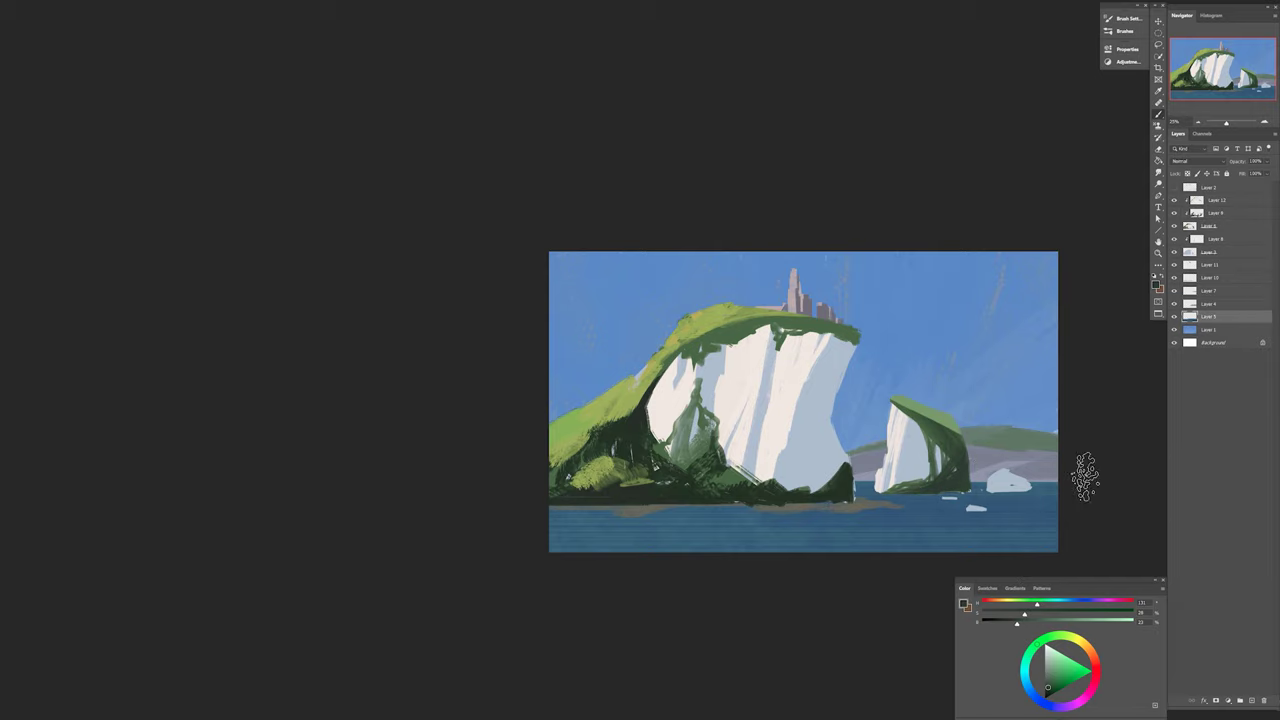
key("ctrl+shift+alt+n")
right_click(990, 370)
key("Escape")
left_click(1052, 686)
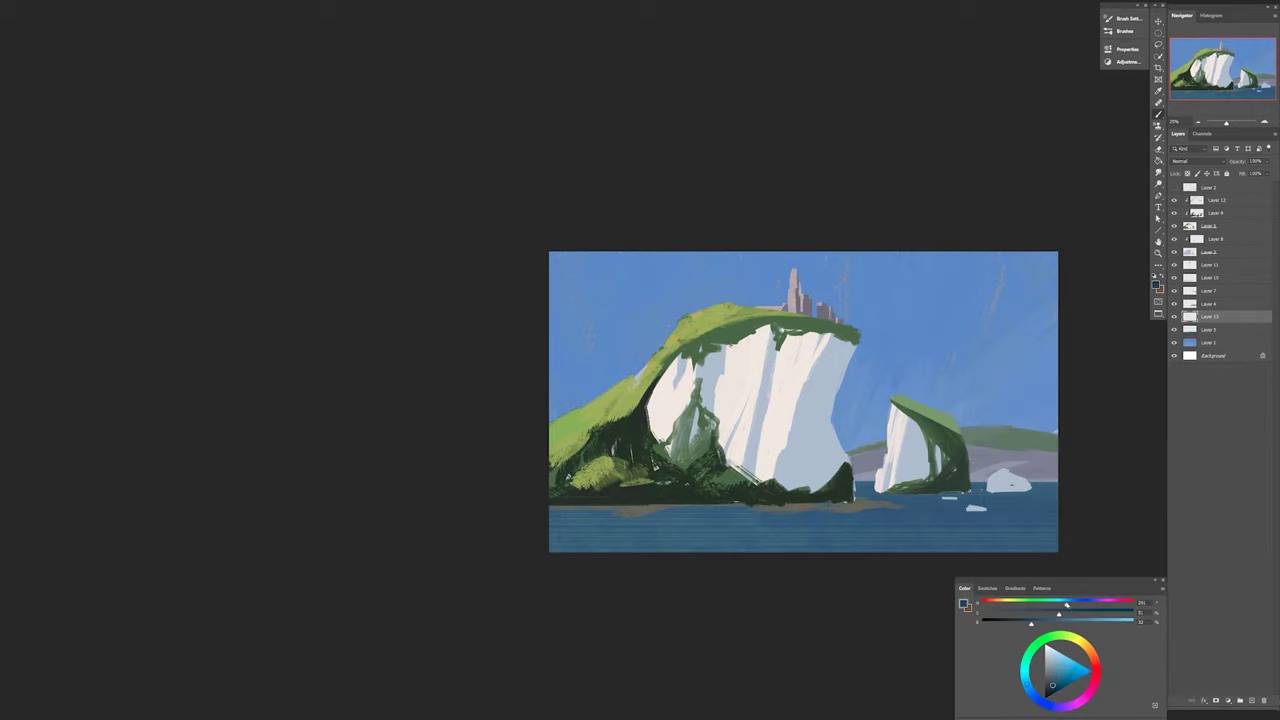
left_click_drag(910, 492, 857, 500)
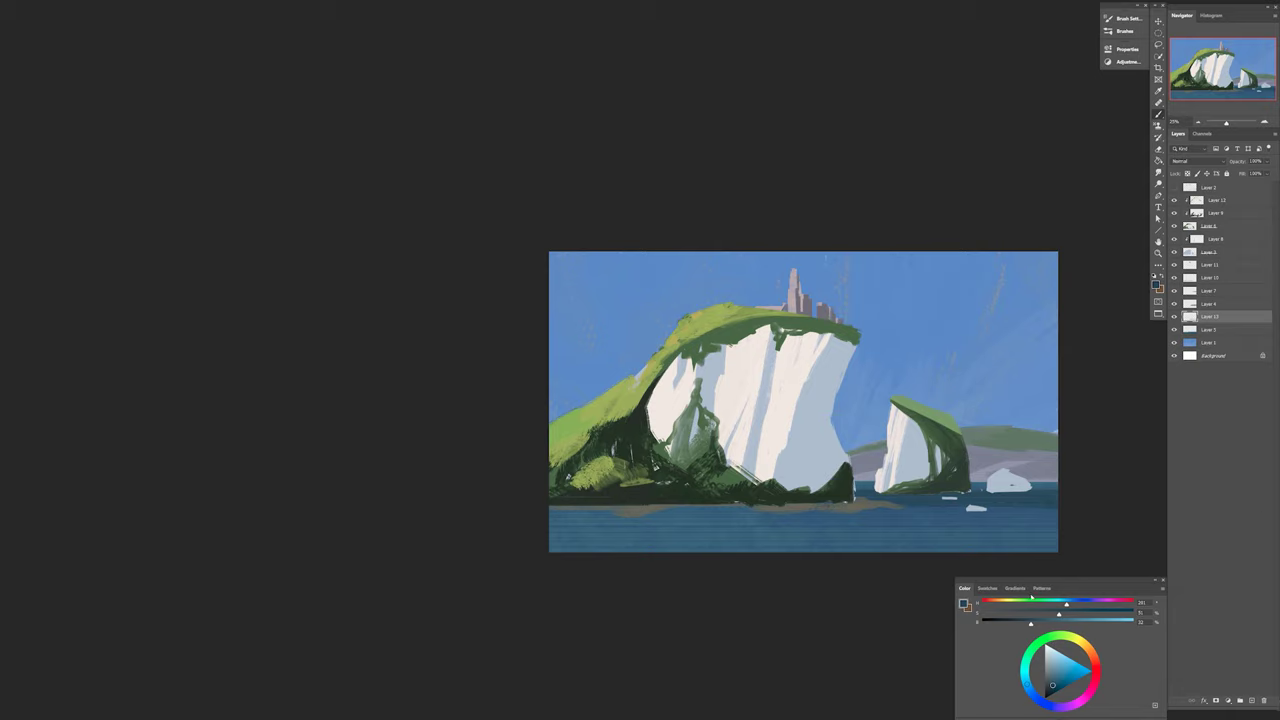
Sample teal and blue-grey from the water, then zoom in on the grass highlight layer.
left_click(903, 521, "alt")
left_click(1045, 486, "alt")
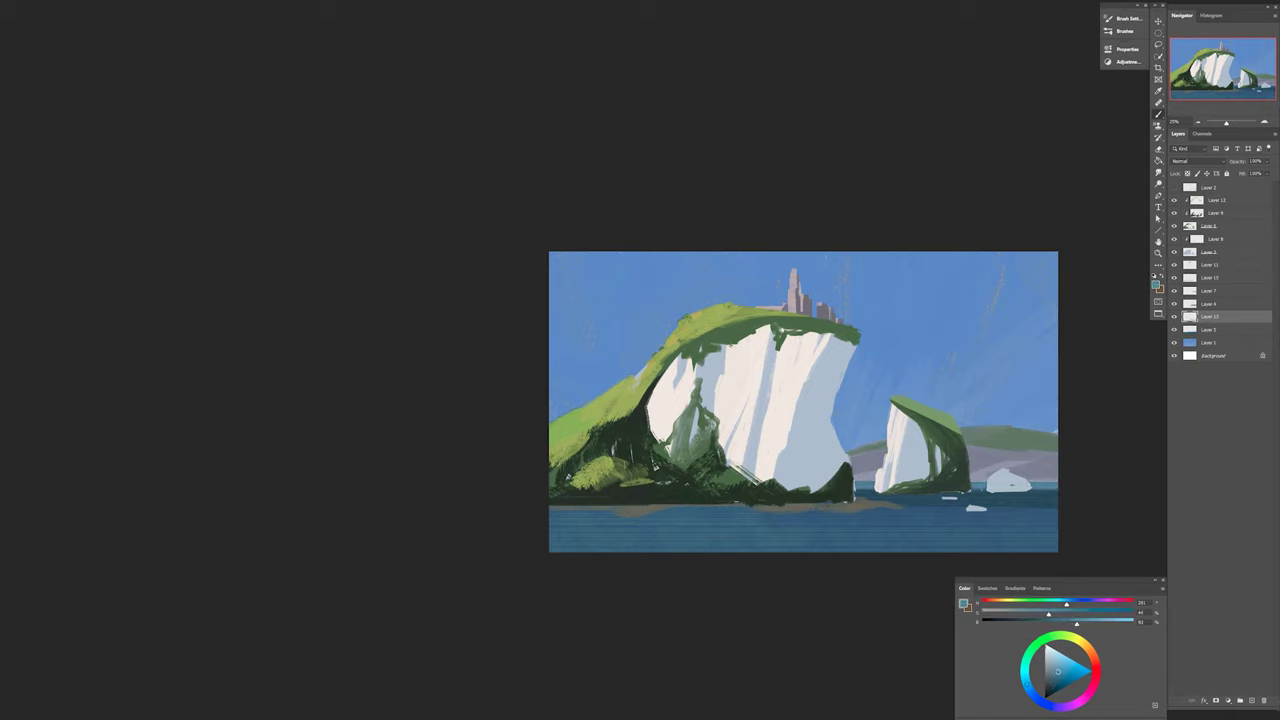
left_click(957, 485, "alt")
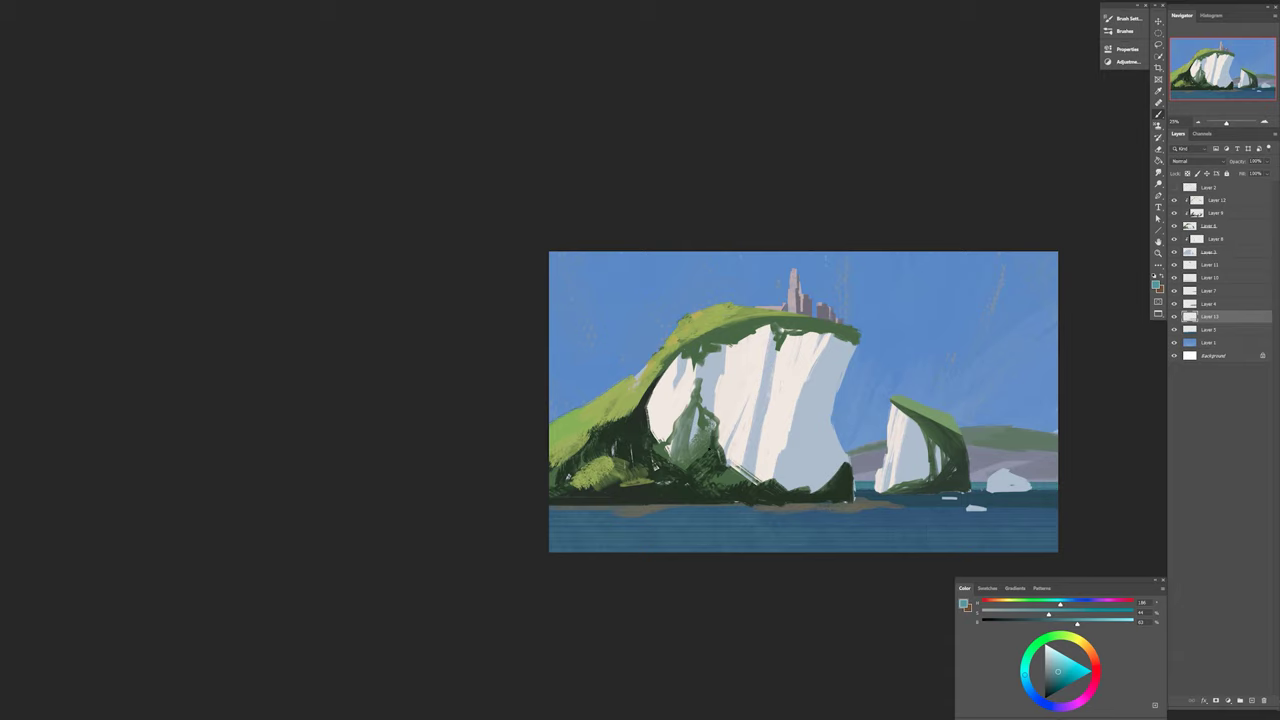
left_click(1212, 226)
key("ctrl+plus")
left_click(1215, 200)
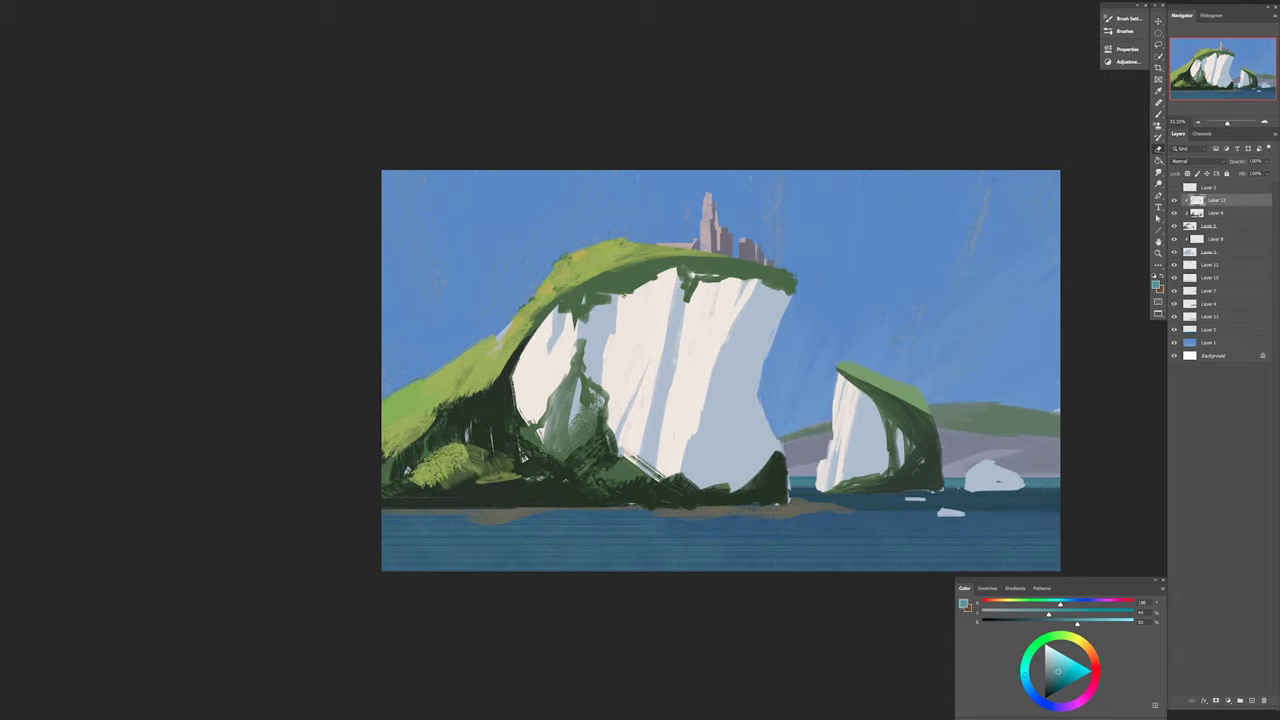
With a smaller brush, paint sampled light green up the left slope and the sea stack top.
right_click(490, 492)
key("Return")
key("x")
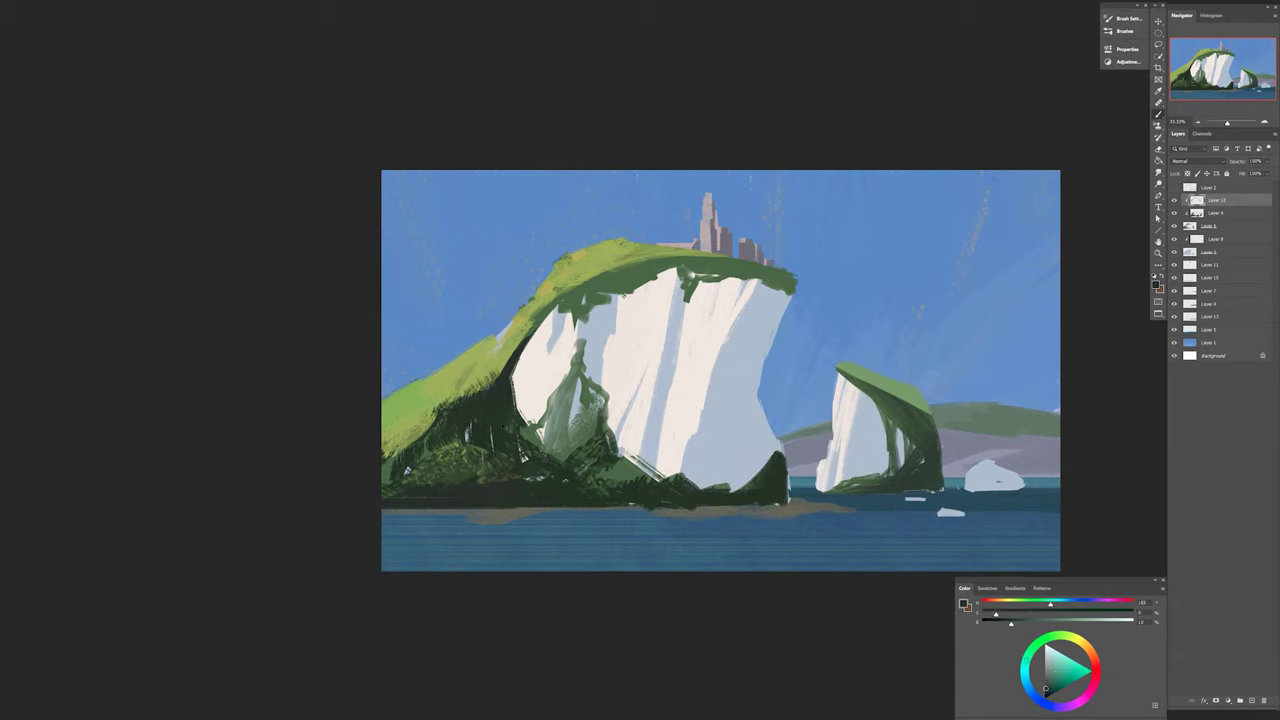
left_click(480, 371, "alt")
mouse_move(490, 392)
left_mouse_down()
mouse_move(420, 440)
mouse_move(462, 404)
left_mouse_up()
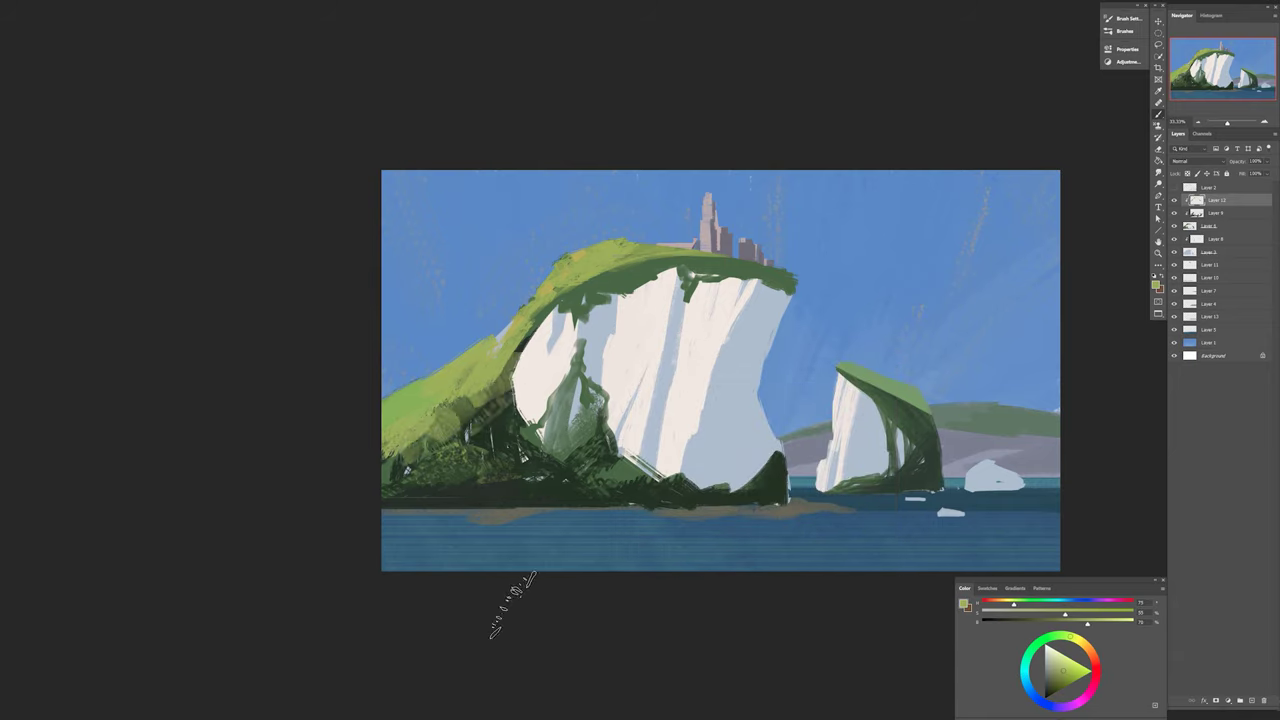
left_click_drag(500, 472, 445, 395)
mouse_move(390, 458)
left_mouse_down()
mouse_move(490, 402)
mouse_move(555, 300)
left_mouse_up()
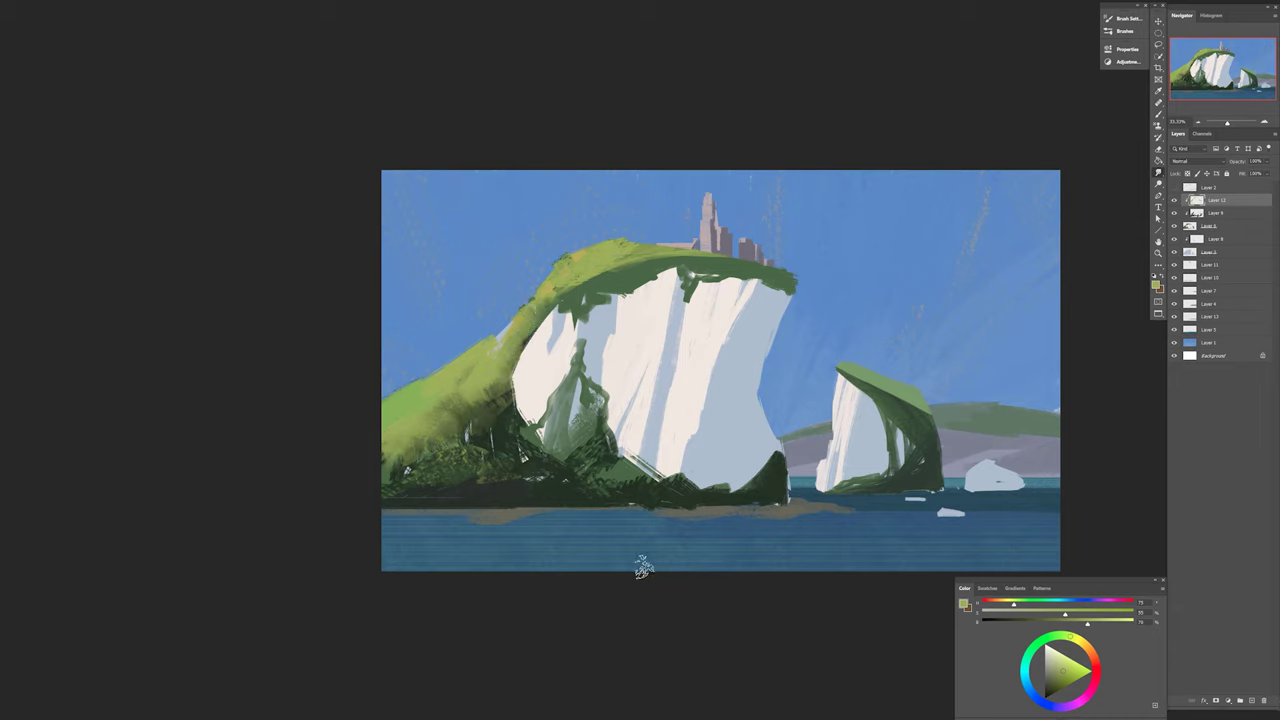
left_click_drag(925, 398, 905, 392)
With a new brush, paint yellow-green on the cliff top and darken the cliff-face green streak.
right_click(540, 440)
double_click(613, 502)
left_click(495, 434, "alt")
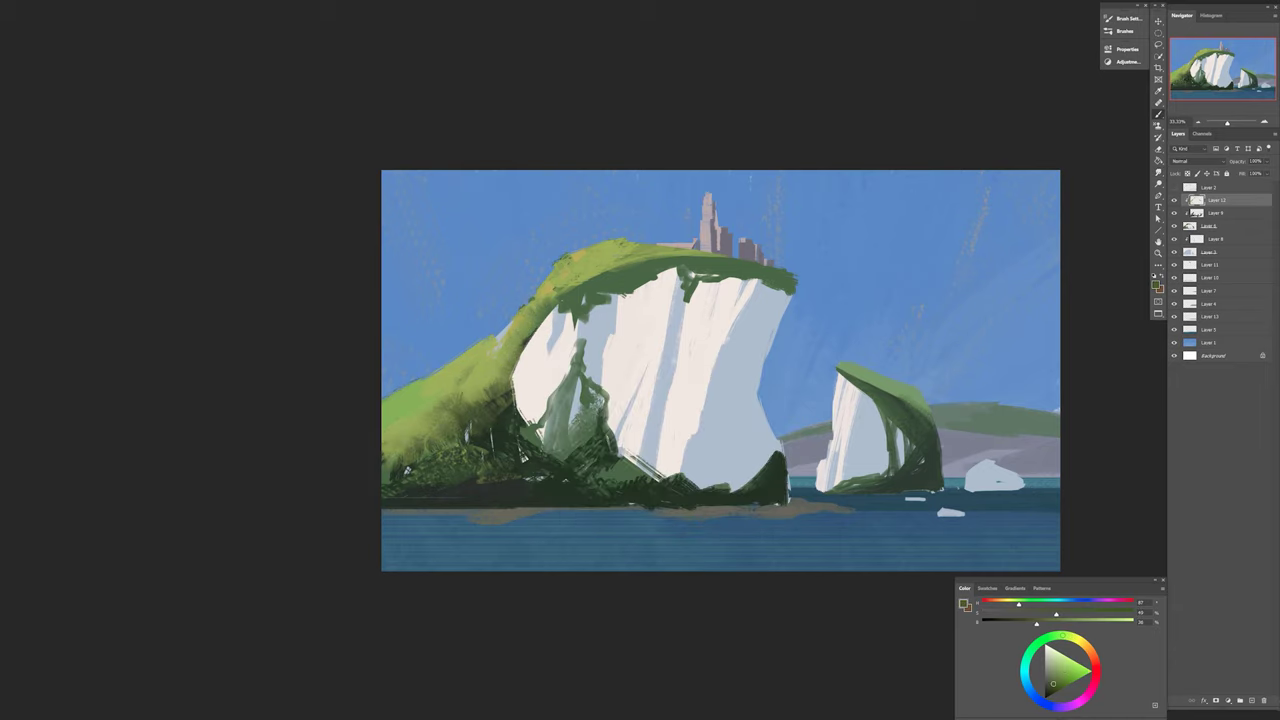
left_click(594, 276, "alt")
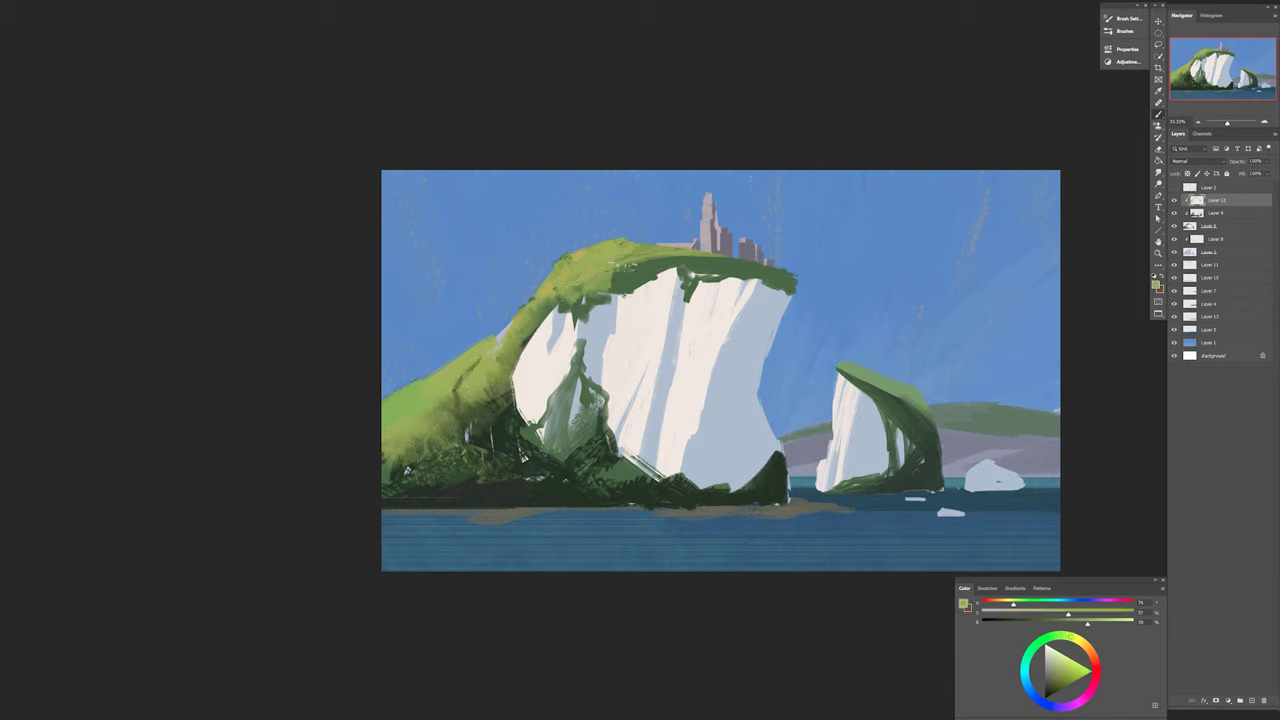
mouse_move(616, 266)
left_mouse_down()
mouse_move(556, 324)
mouse_move(540, 432)
left_mouse_up()
left_click_drag(582, 344, 548, 440)
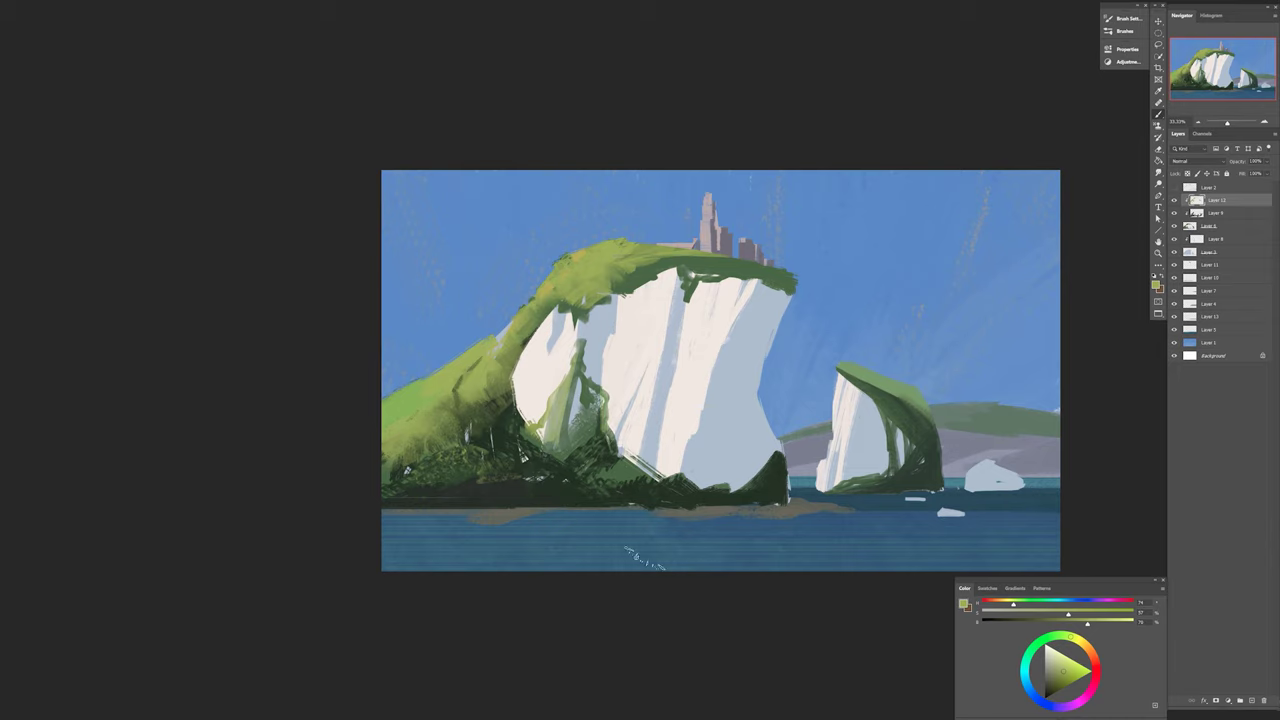
left_click(770, 490, "alt")
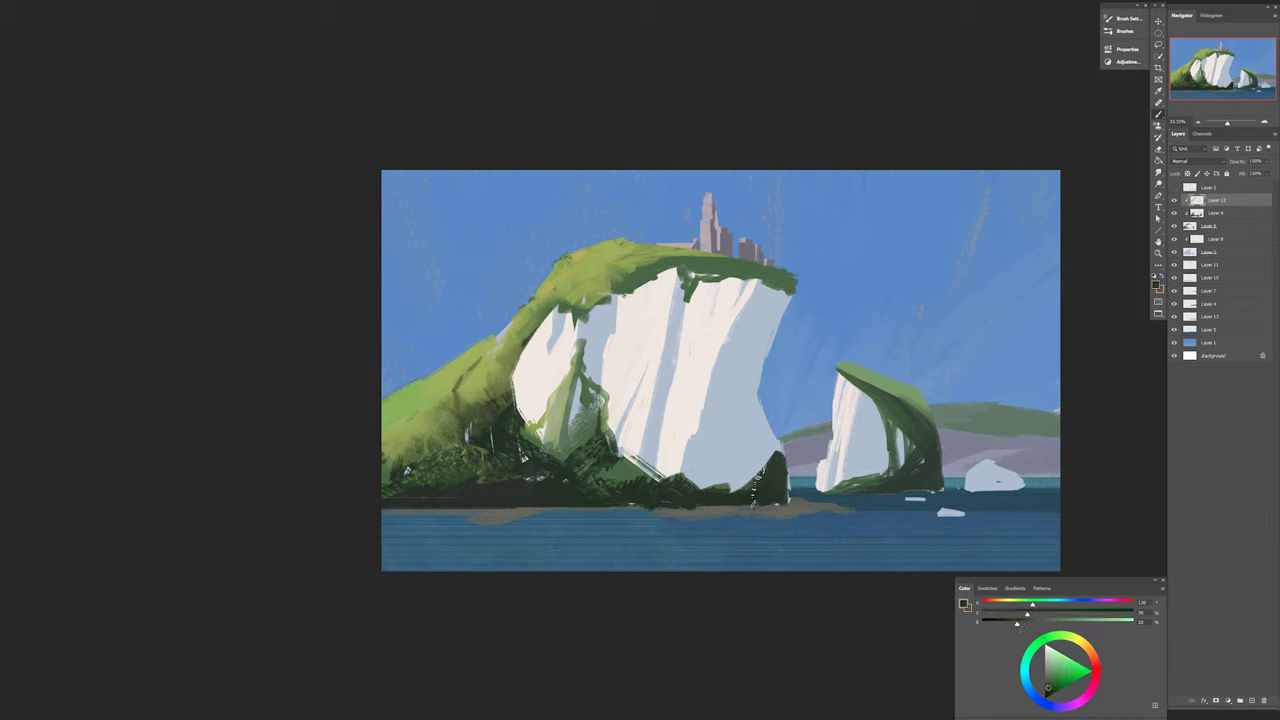
Add a layer above the sea, pick a blue, and paint a short light stroke on the water.
left_click(870, 540, "ctrl")
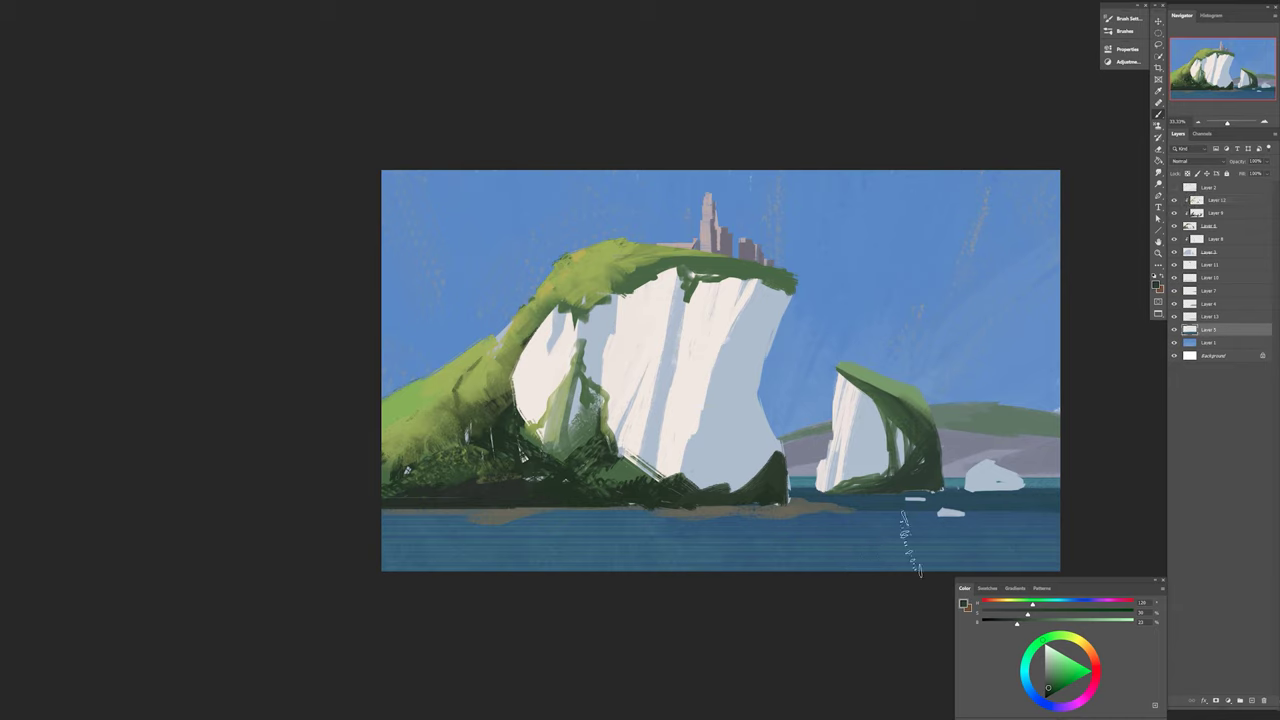
key("ctrl+shift+alt+n")
left_click(960, 562, "alt")
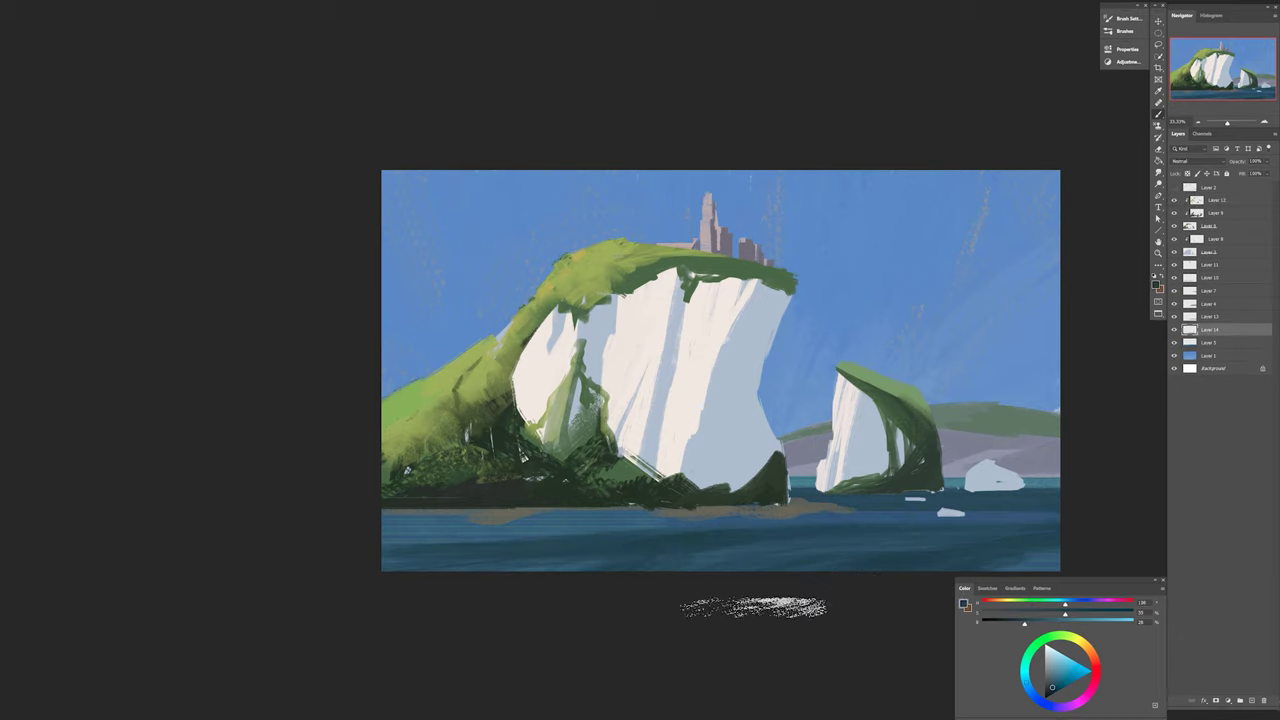
left_click(776, 330, "ctrl")
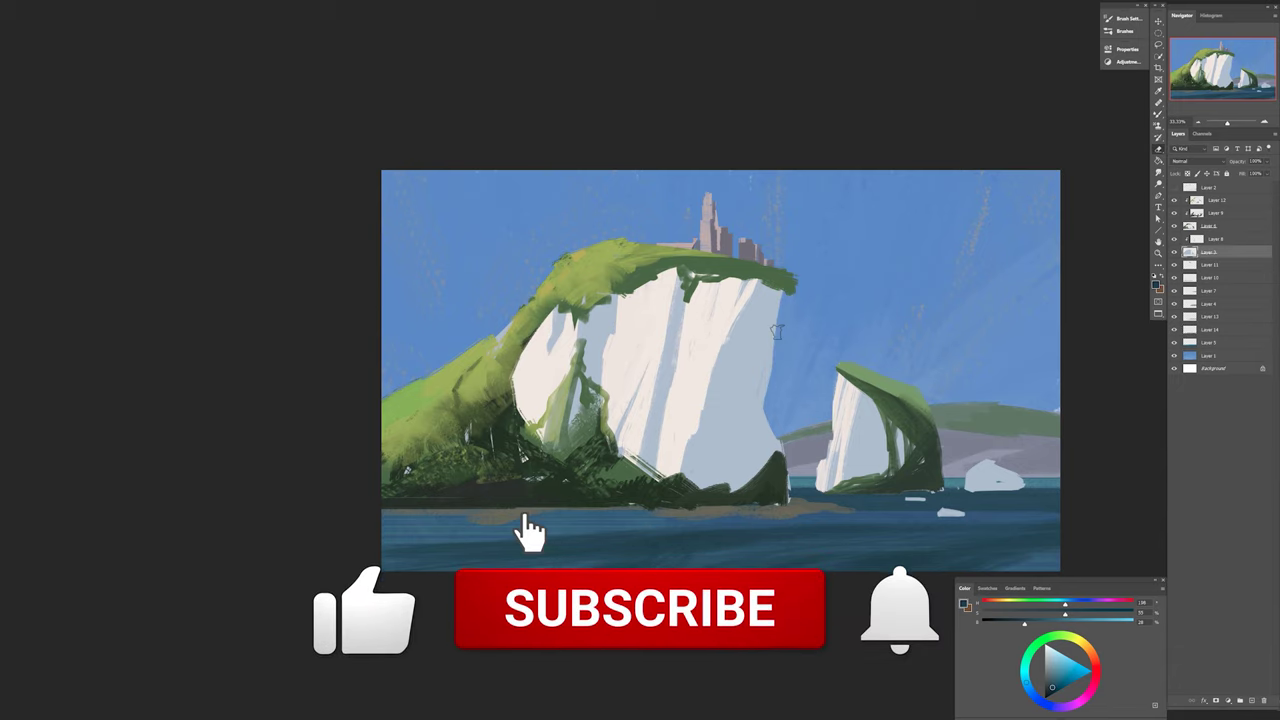
right_click(776, 484, "ctrl")
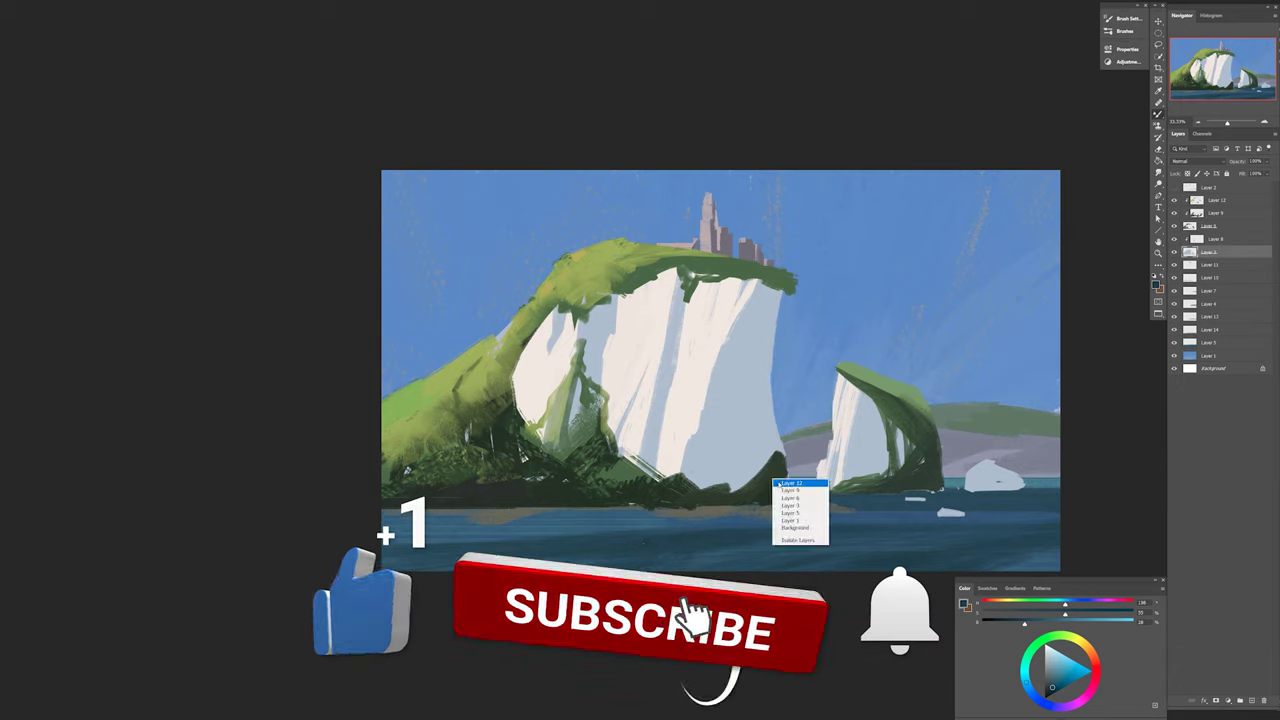
left_click(790, 505)
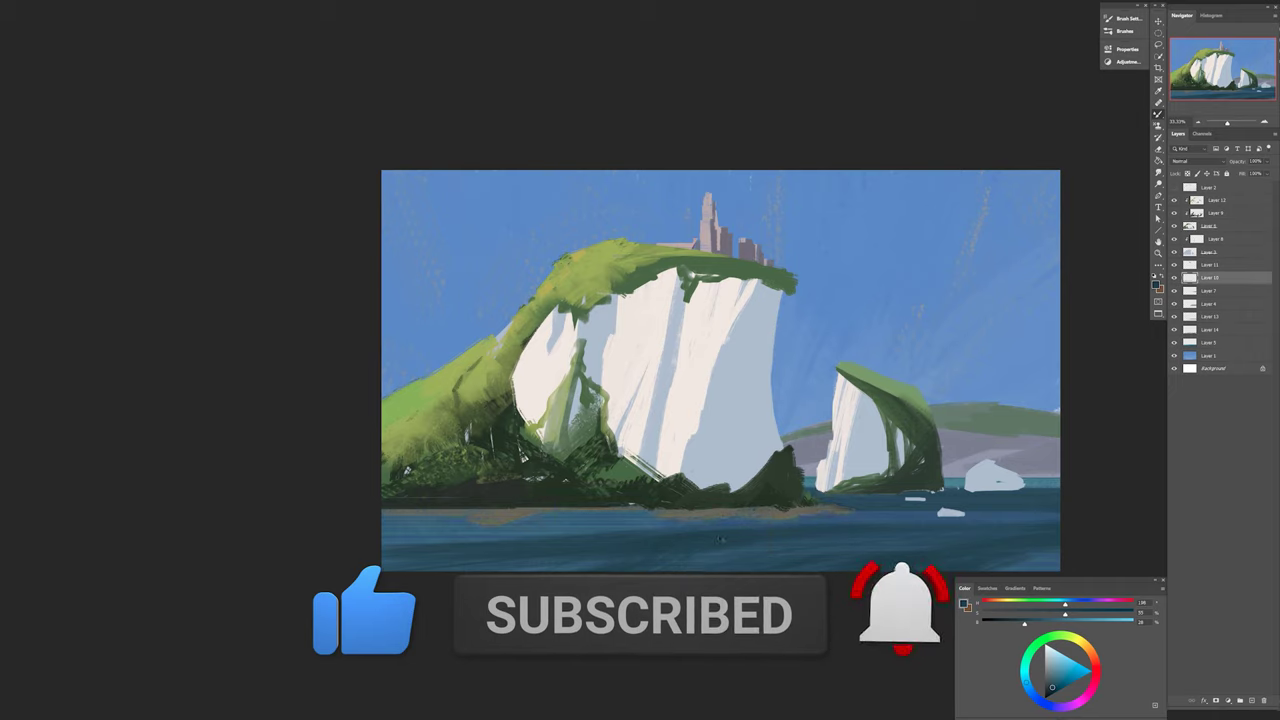
right_click(794, 520)
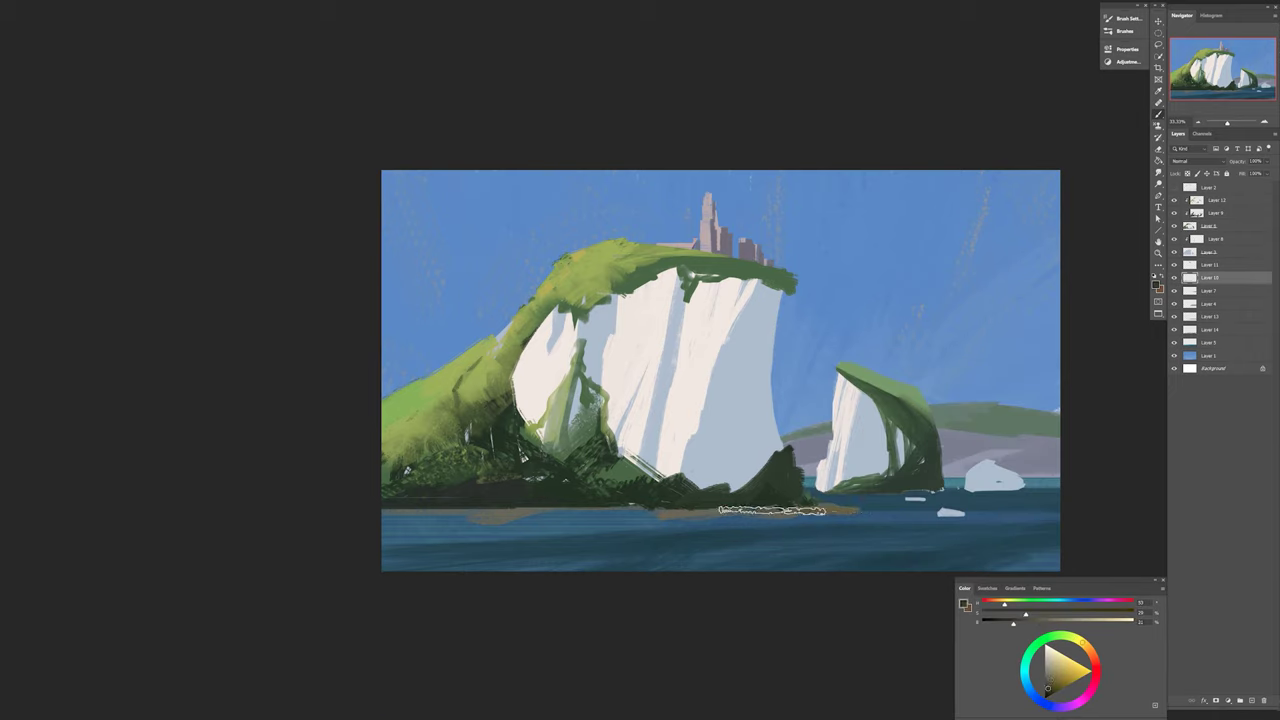
left_click_drag(674, 525, 692, 523)
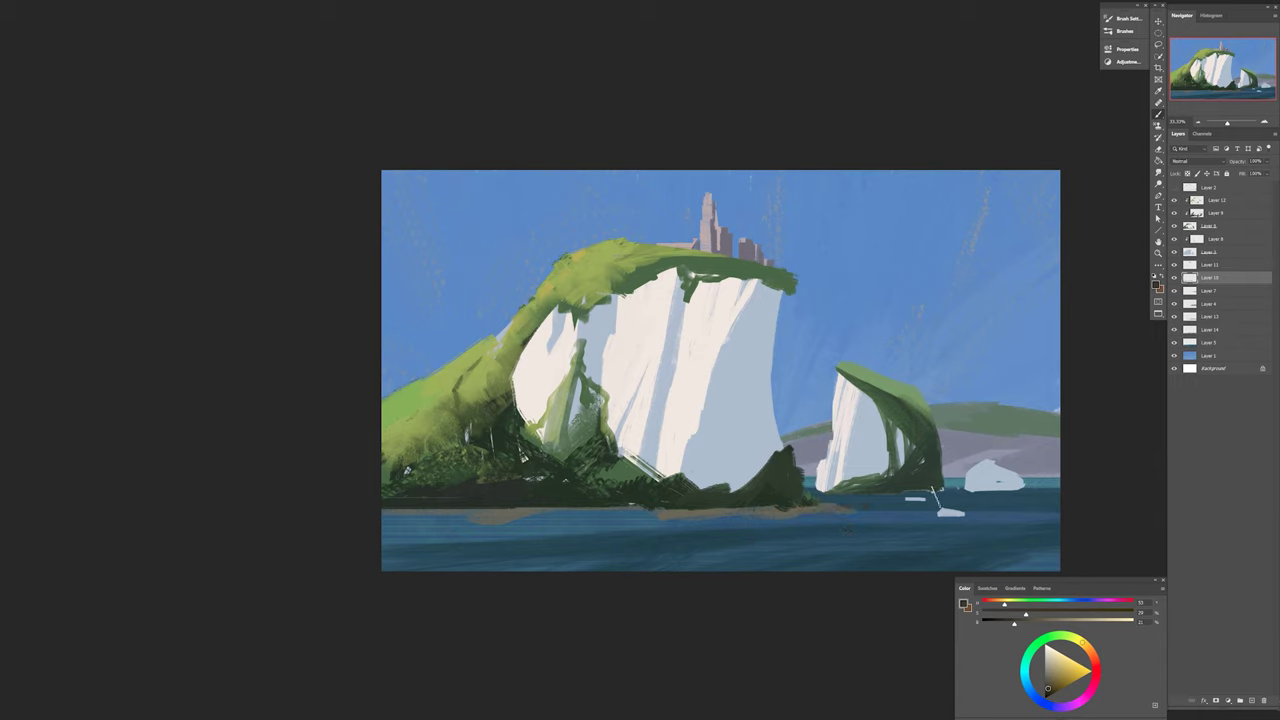
Darken the beach strip with several strokes along the shoreline.
right_click(935, 495)
double_click(905, 503)
left_click_drag(836, 515, 799, 519)
mouse_move(688, 527)
left_mouse_down()
mouse_move(400, 514)
mouse_move(645, 510)
left_mouse_up()
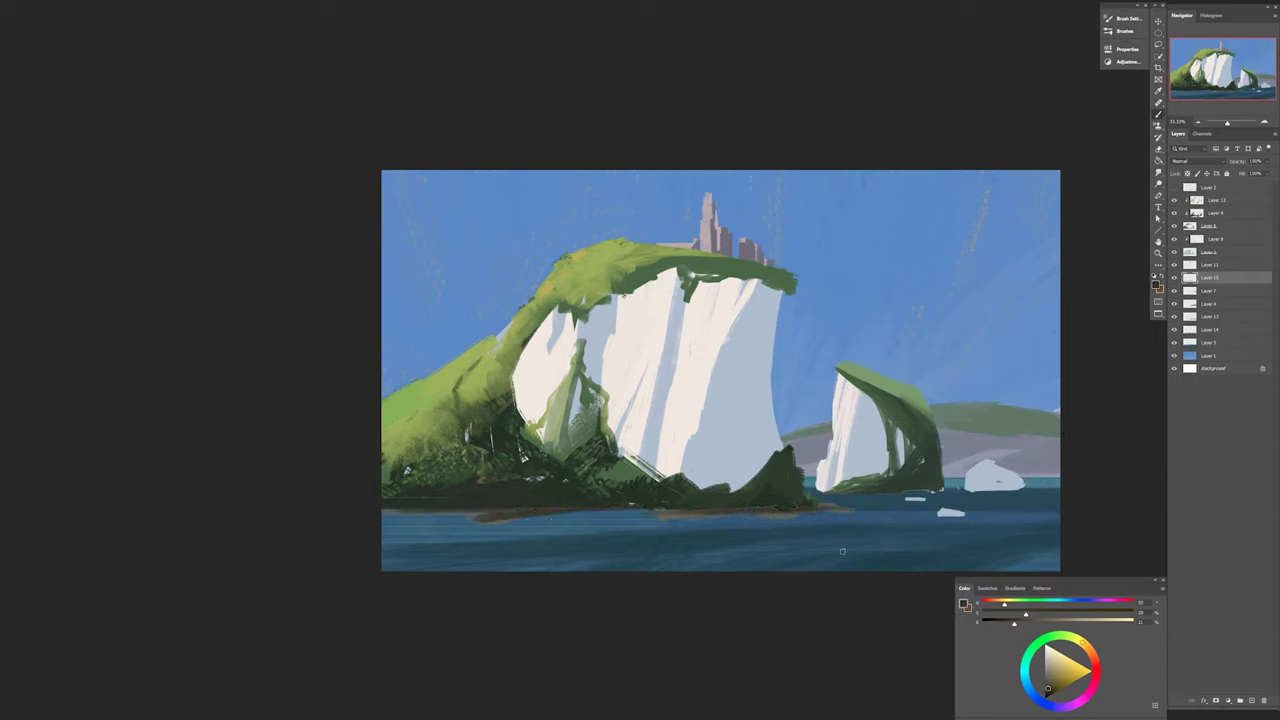
left_click_drag(776, 509, 720, 510)
mouse_move(608, 511)
left_mouse_down()
mouse_move(502, 511)
mouse_move(819, 509)
left_mouse_up()
key("e")
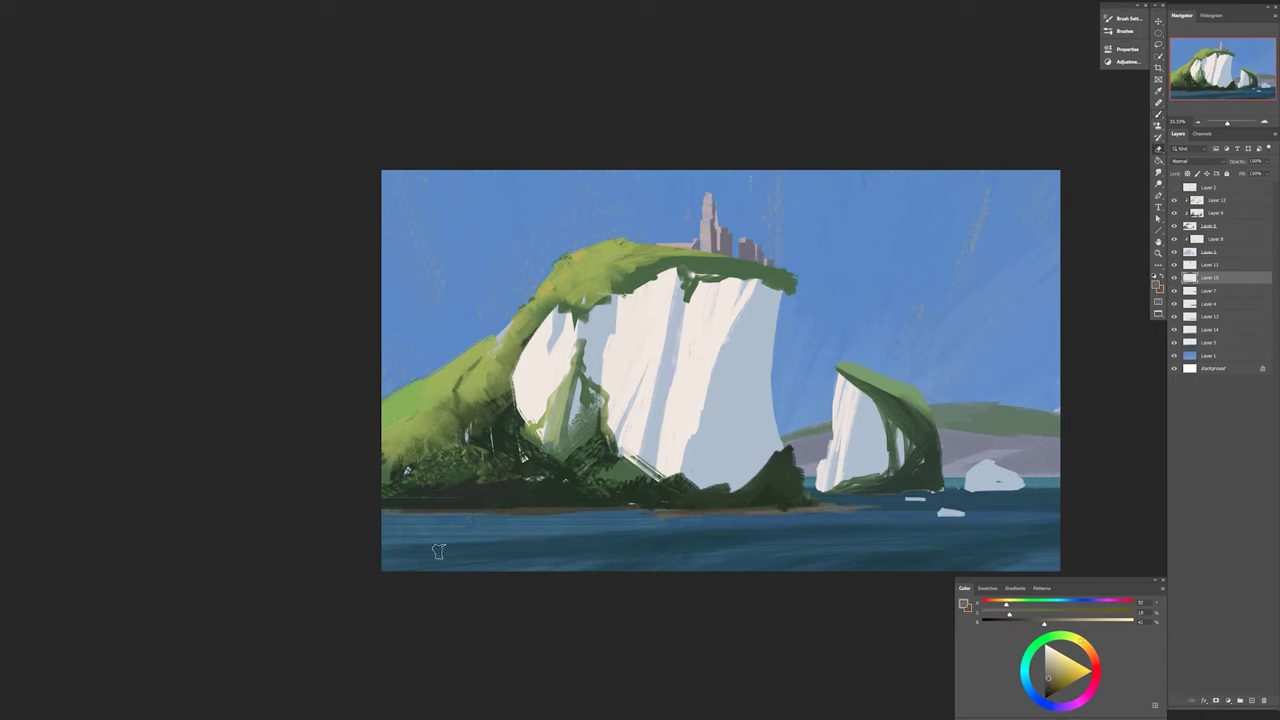
key("b")
With a scatter brush, paint pale clouds in the right and left sky.
right_click(945, 362)
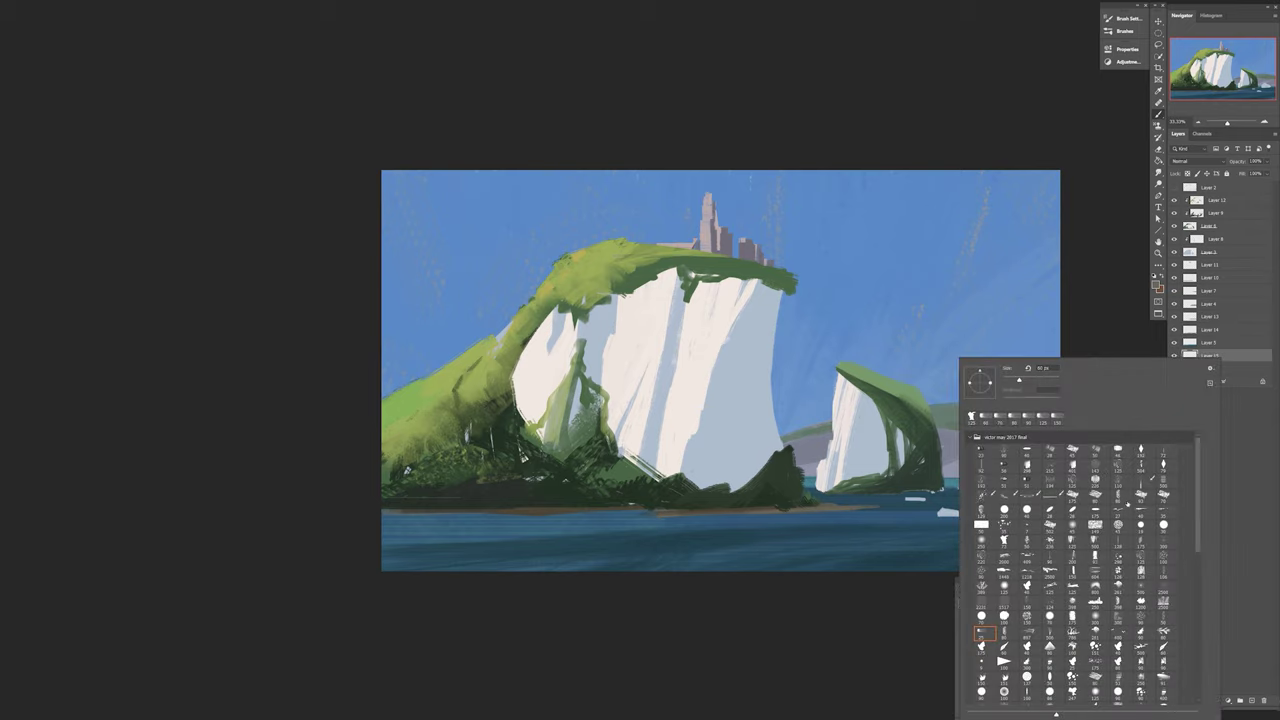
key("Return")
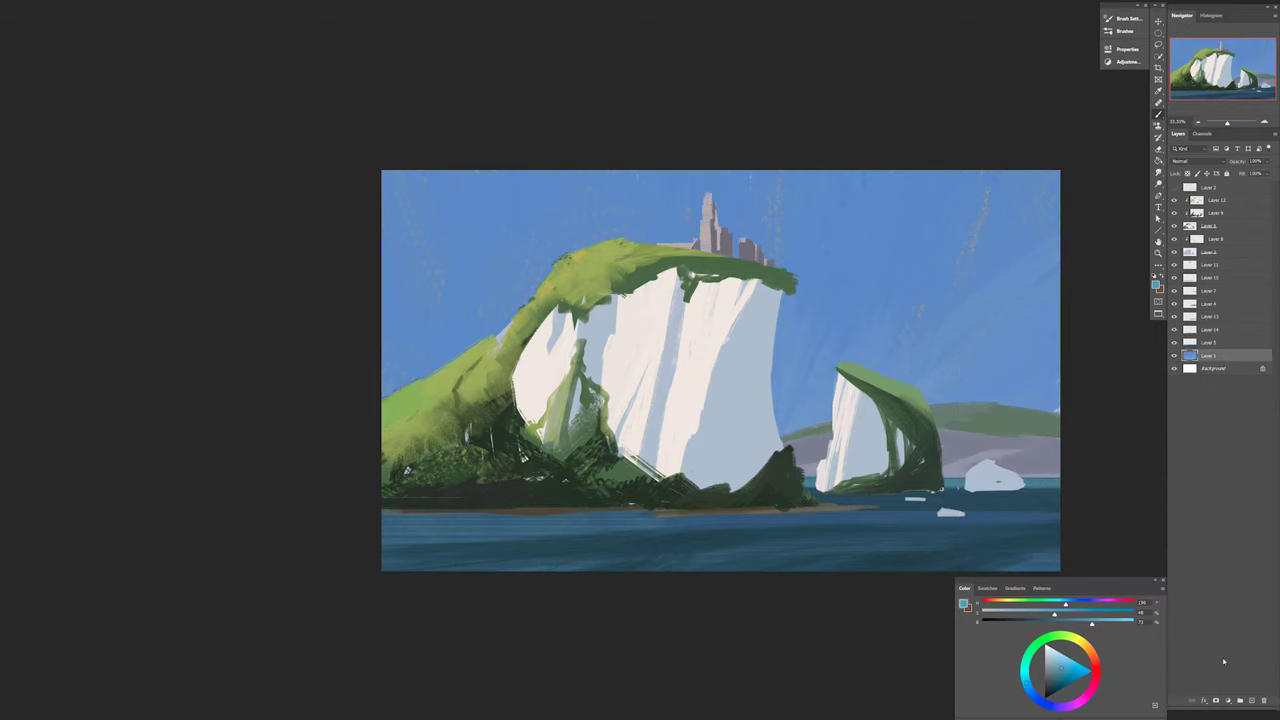
left_click_drag(965, 345, 1045, 385)
mouse_move(1050, 262)
left_mouse_down()
mouse_move(955, 360)
mouse_move(845, 385)
mouse_move(875, 425)
mouse_move(1075, 530)
mouse_move(1035, 330)
mouse_move(955, 357)
mouse_move(1020, 295)
mouse_move(860, 325)
mouse_move(970, 395)
mouse_move(965, 190)
mouse_move(1030, 255)
mouse_move(975, 245)
left_mouse_up()
left_click(1020, 330, "alt")
mouse_move(390, 330)
left_mouse_down()
mouse_move(470, 265)
mouse_move(400, 300)
left_mouse_up()
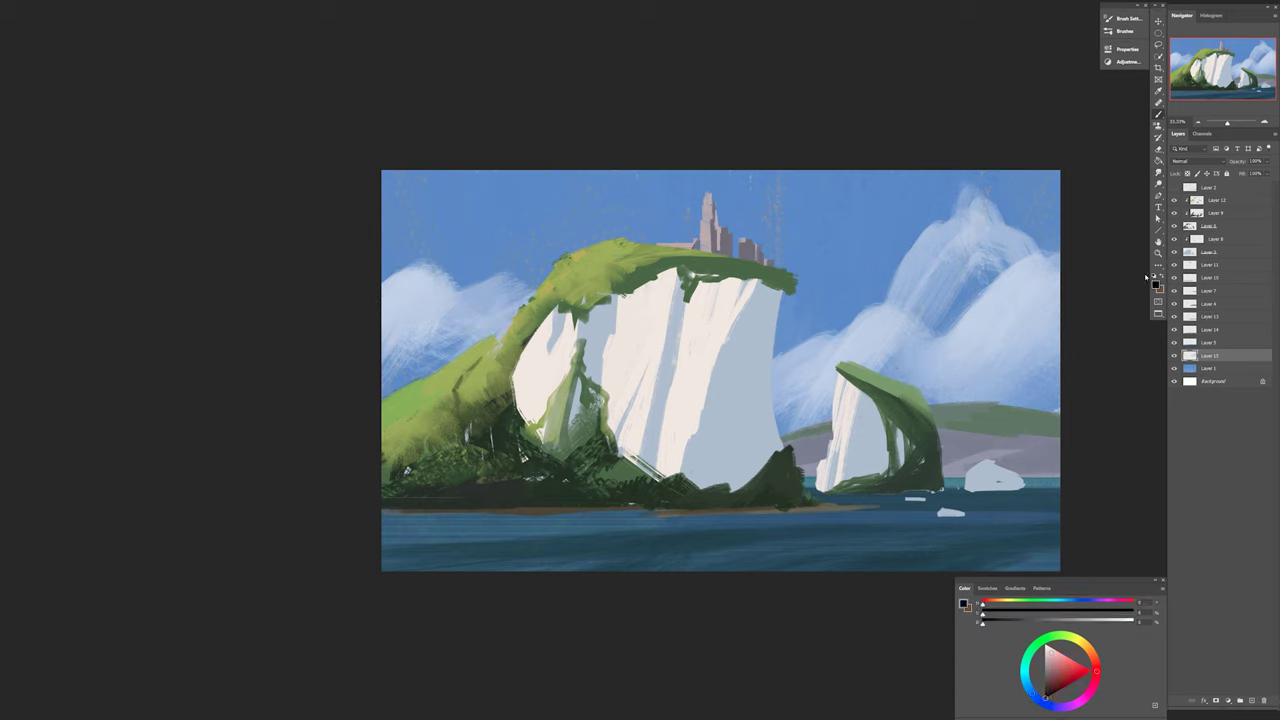
left_click_drag(1003, 613, 1007, 613)
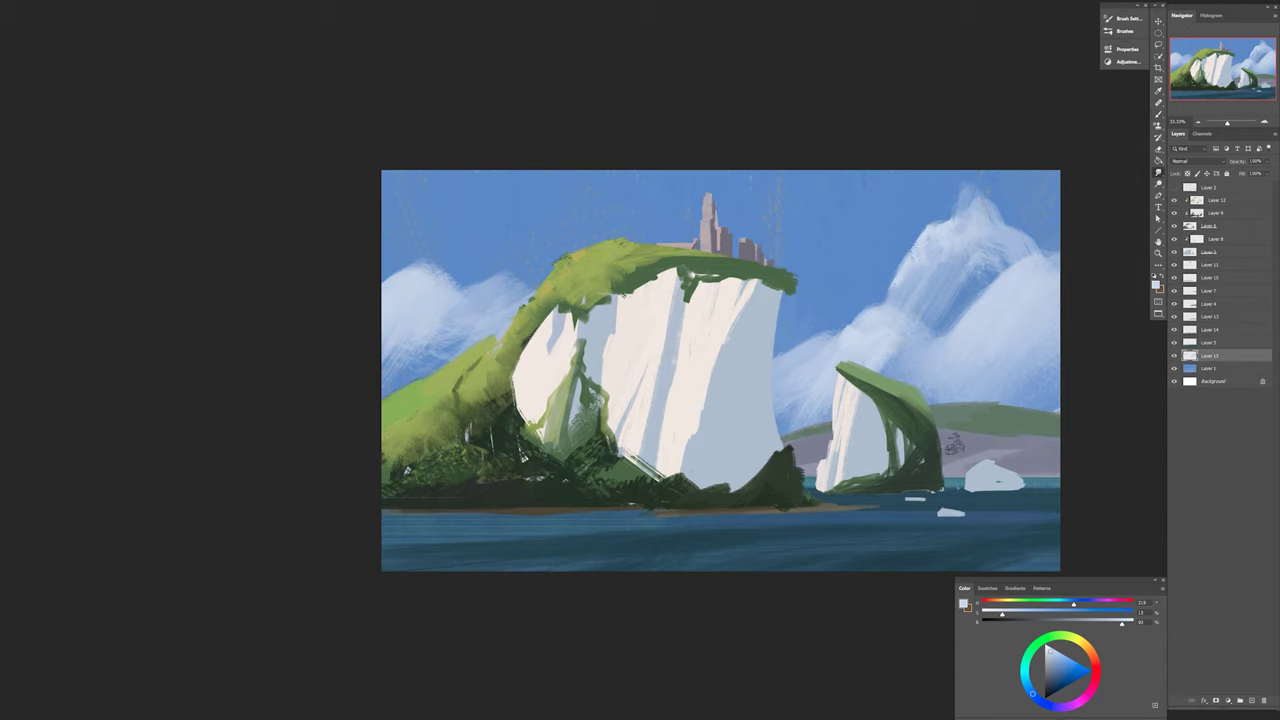
Sample sky blues, try and undo speckles on the small rock, then pick a paler colour.
key("b")
left_click(925, 250, "alt")
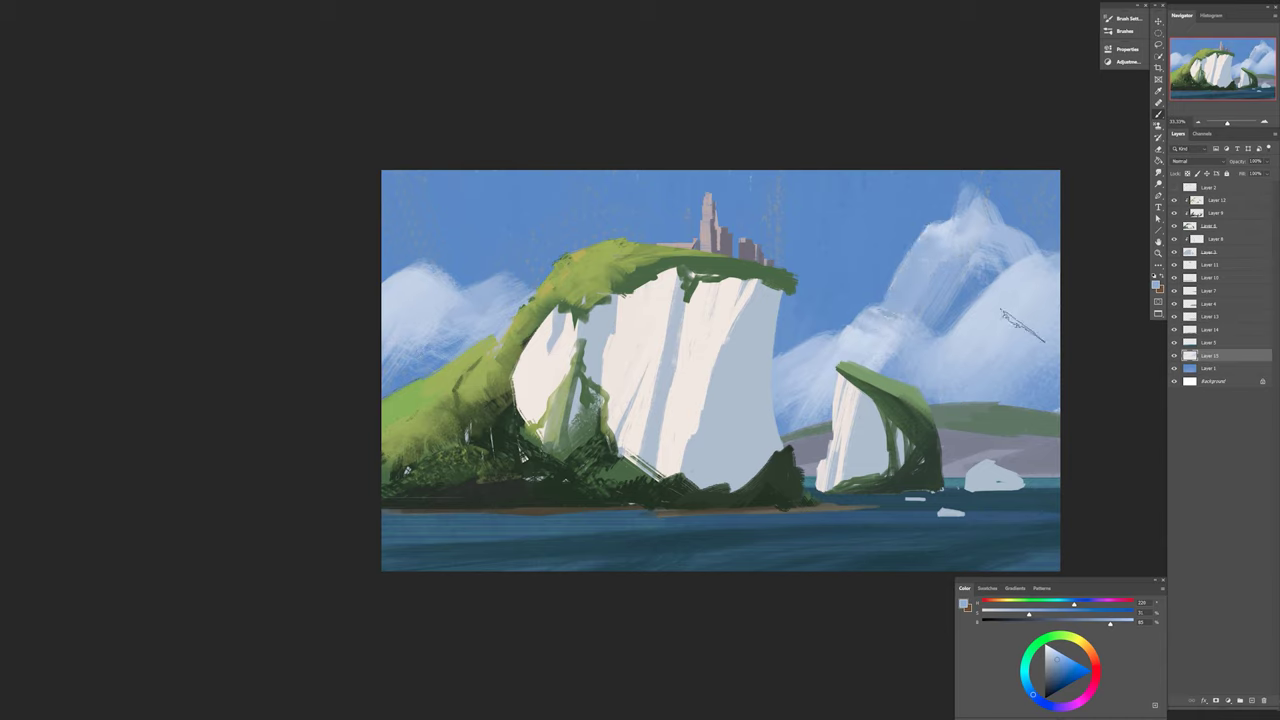
right_click(1040, 364, "alt+shift")
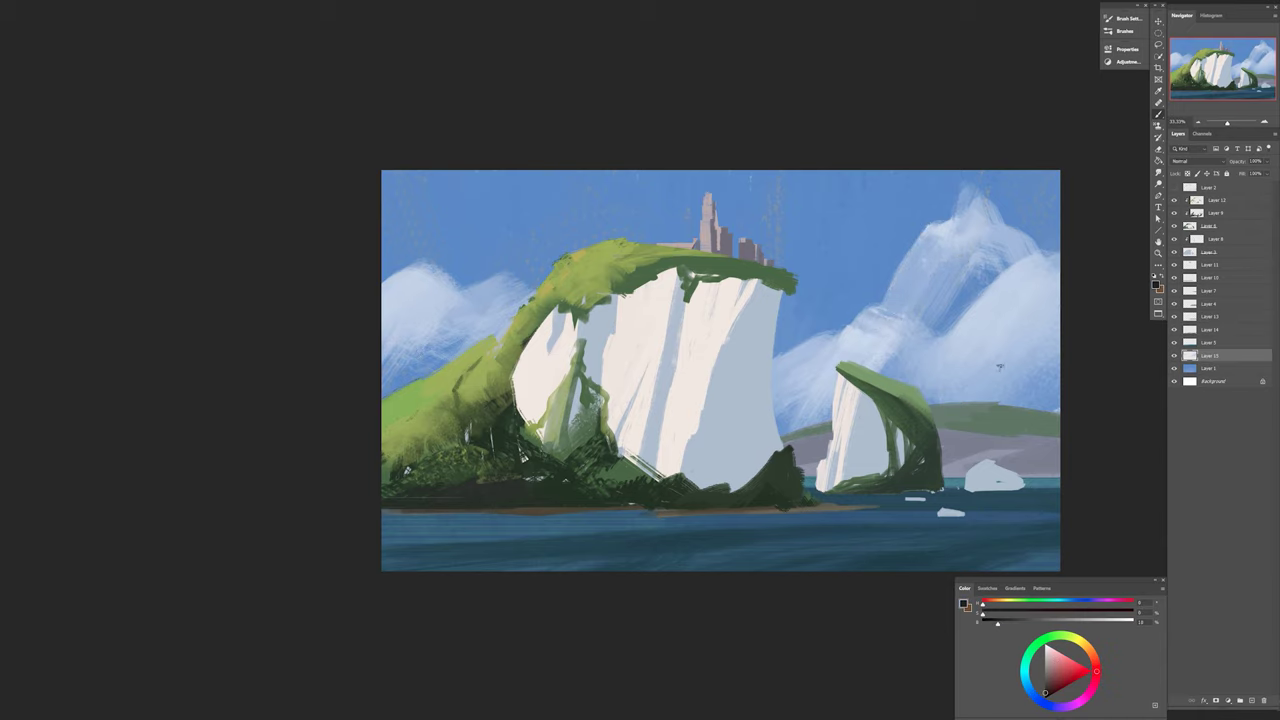
left_click(971, 300, "alt")
left_click_drag(915, 378, 955, 405)
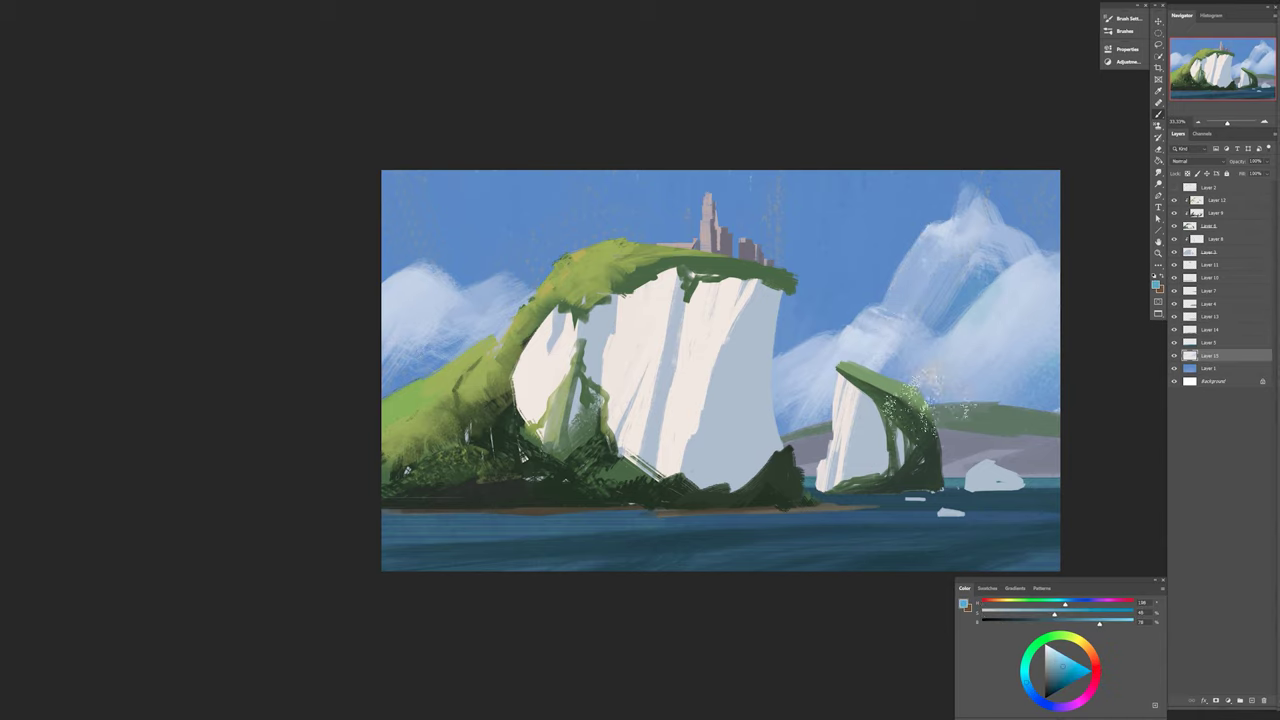
key("ctrl+z")
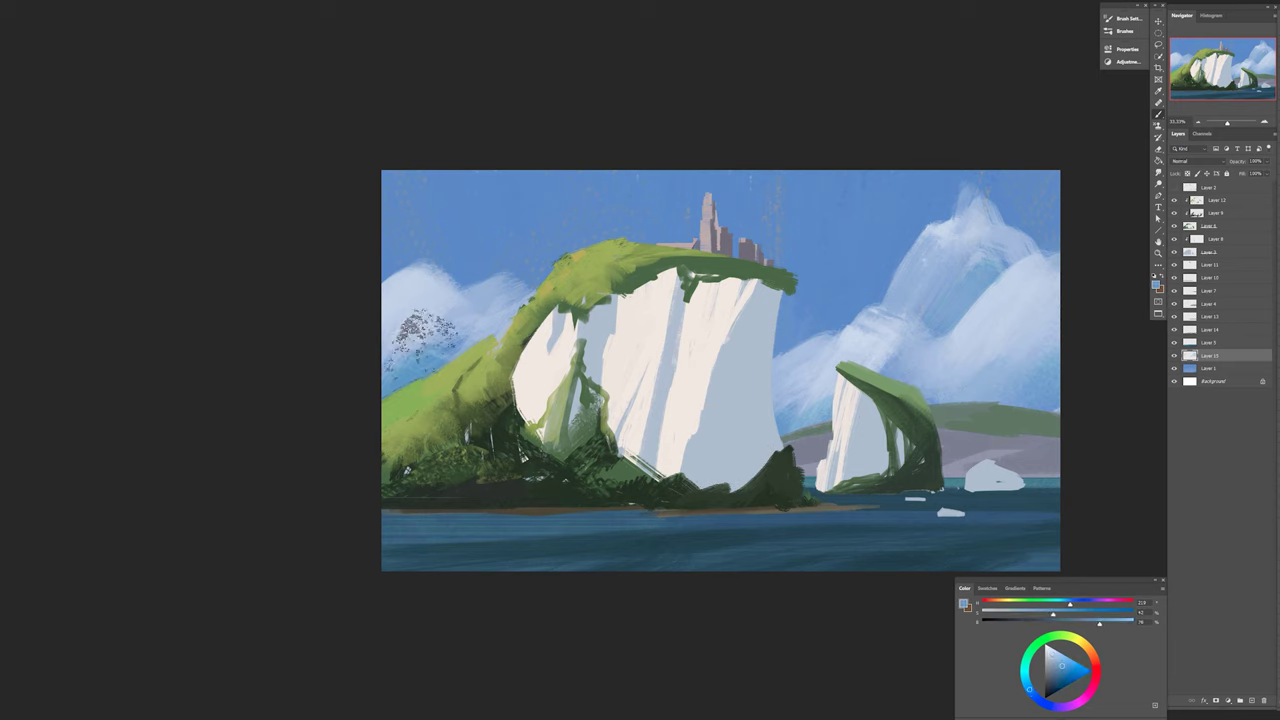
left_click(809, 440, "alt")
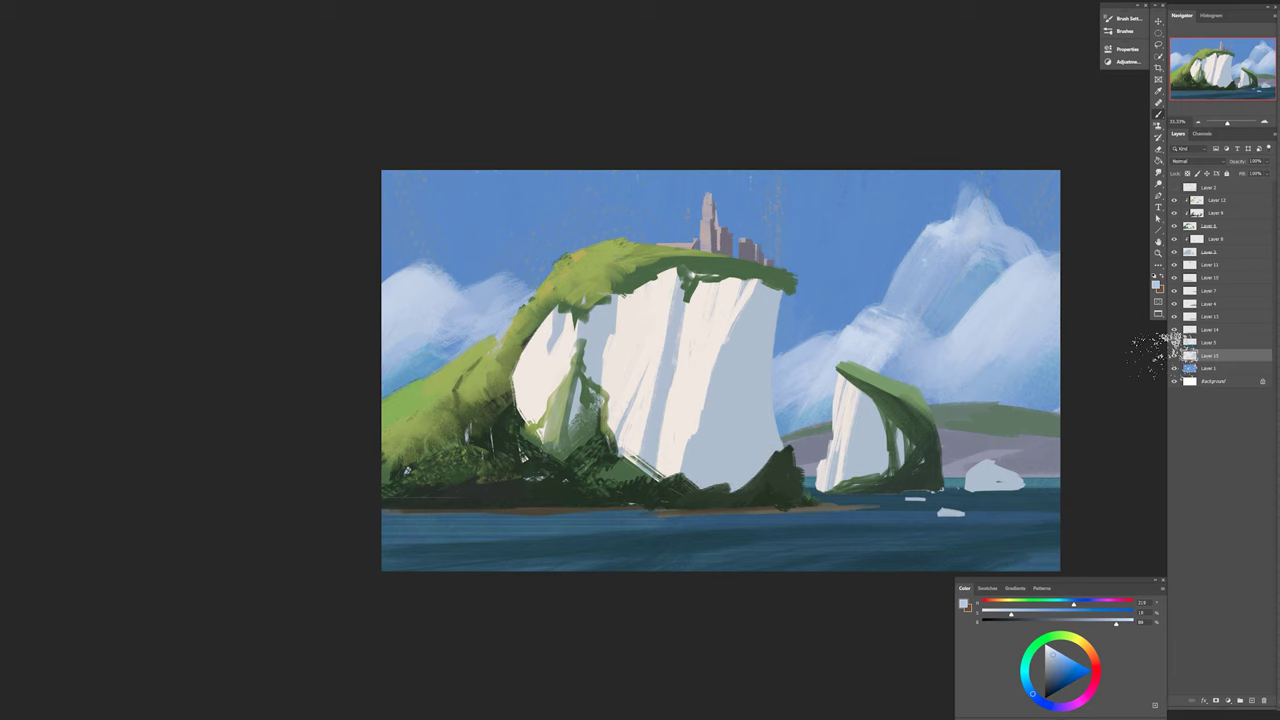
left_click(1014, 357, "ctrl")
scroll(760, 229, "up", 1)
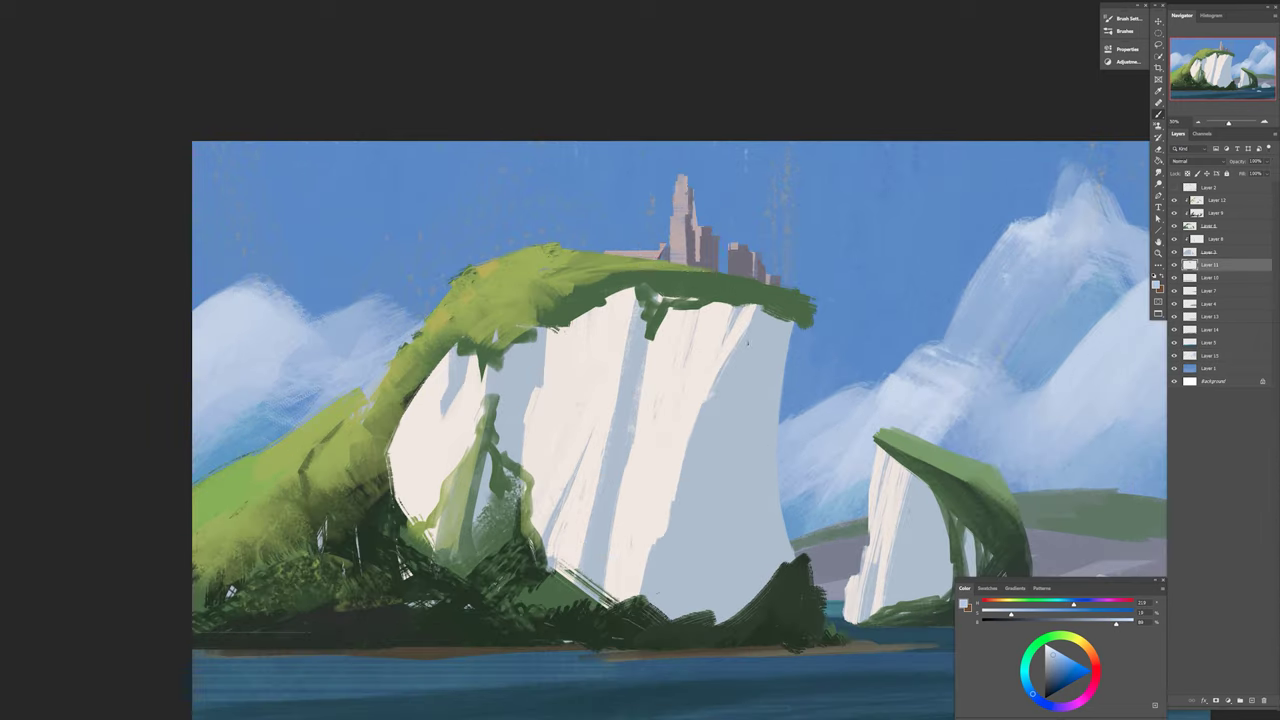
Set a warm light pink brush colour and choose a new brush preset.
left_click(1108, 622)
left_click(988, 605)
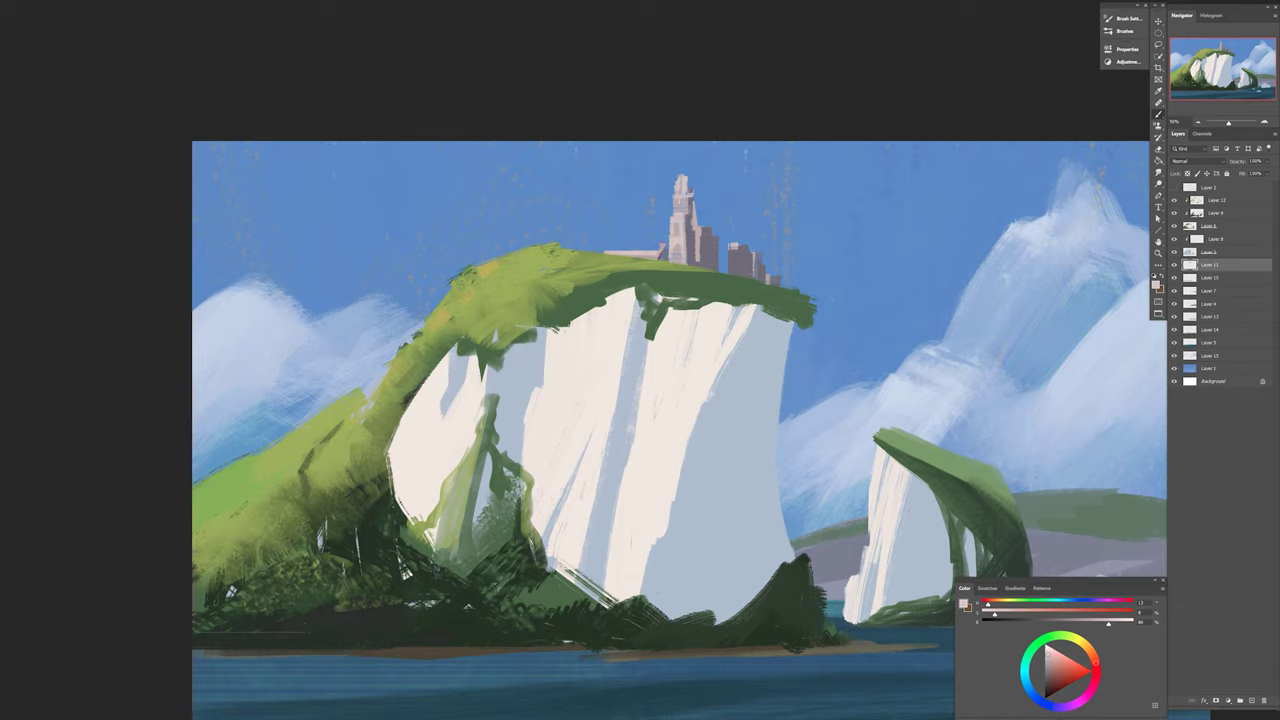
scroll(855, 417, "down", 3)
key("b")
scroll(803, 346, "up", 3)
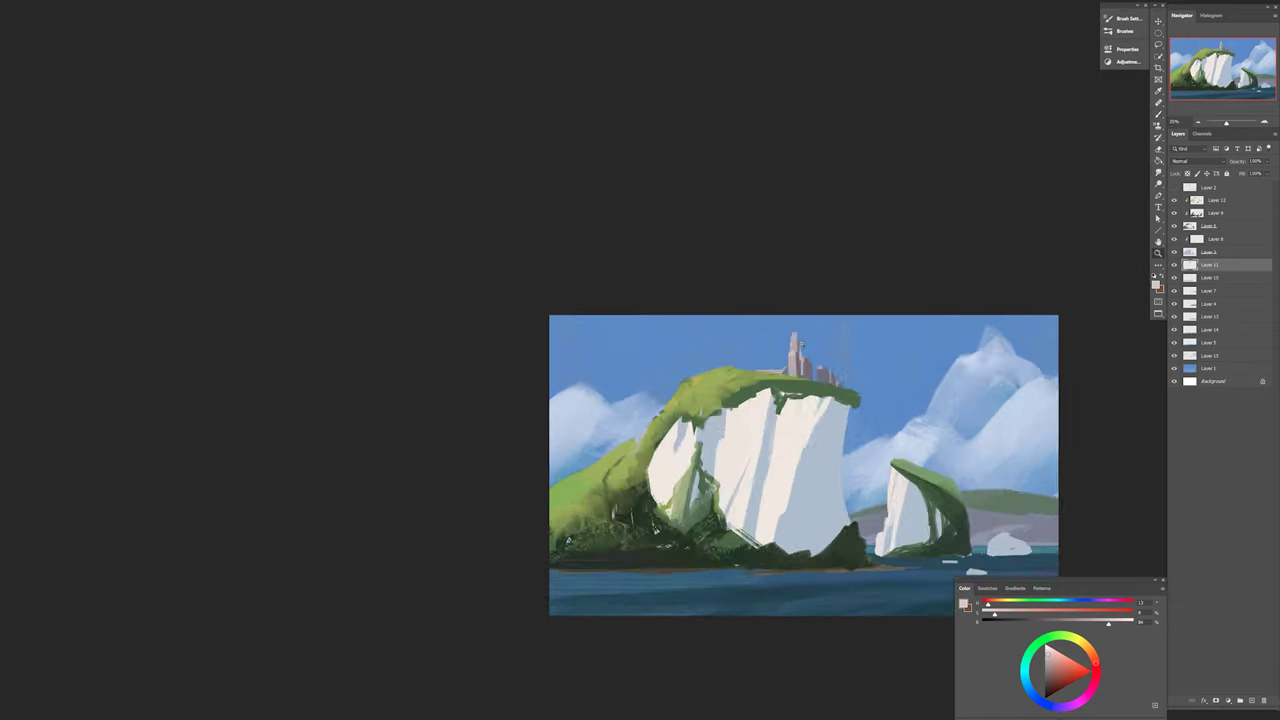
right_click(806, 345)
double_click(853, 527)
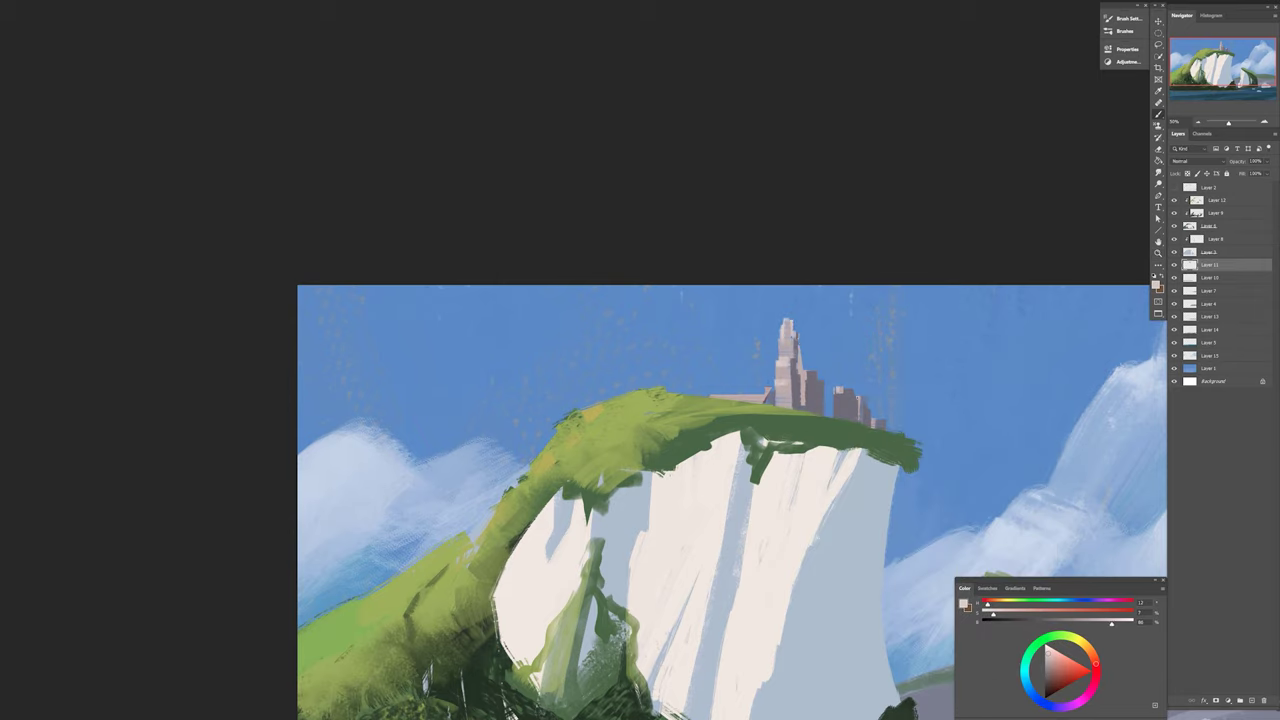
Paint small dark blue-grey marks on the right tower building, then zoom back out.
left_click(813, 395, "alt")
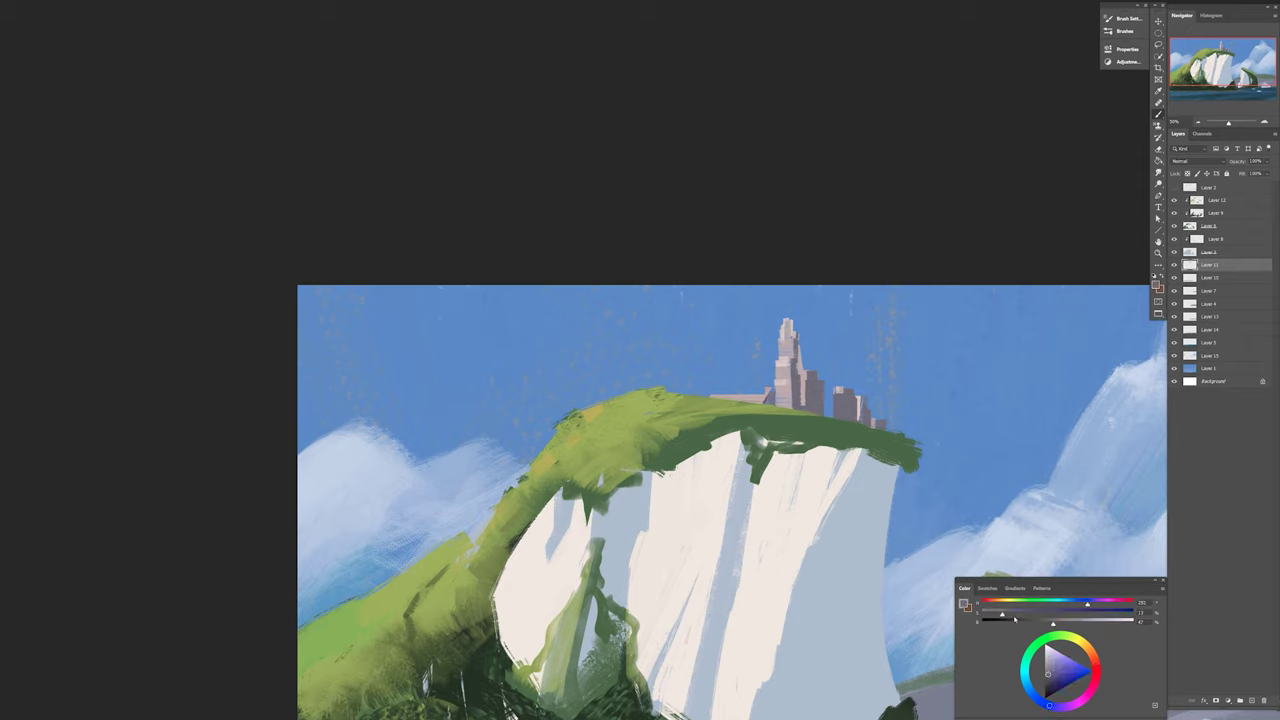
right_click(922, 362)
key("Escape")
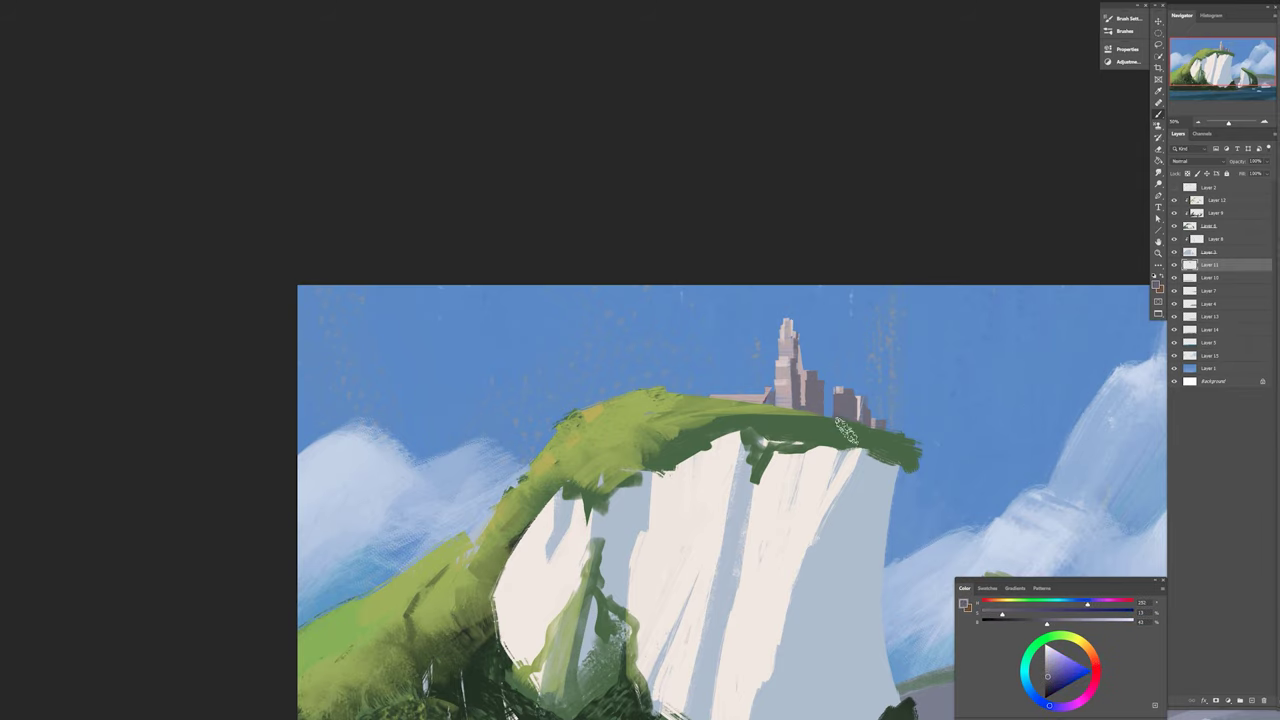
left_click(797, 400, "alt")
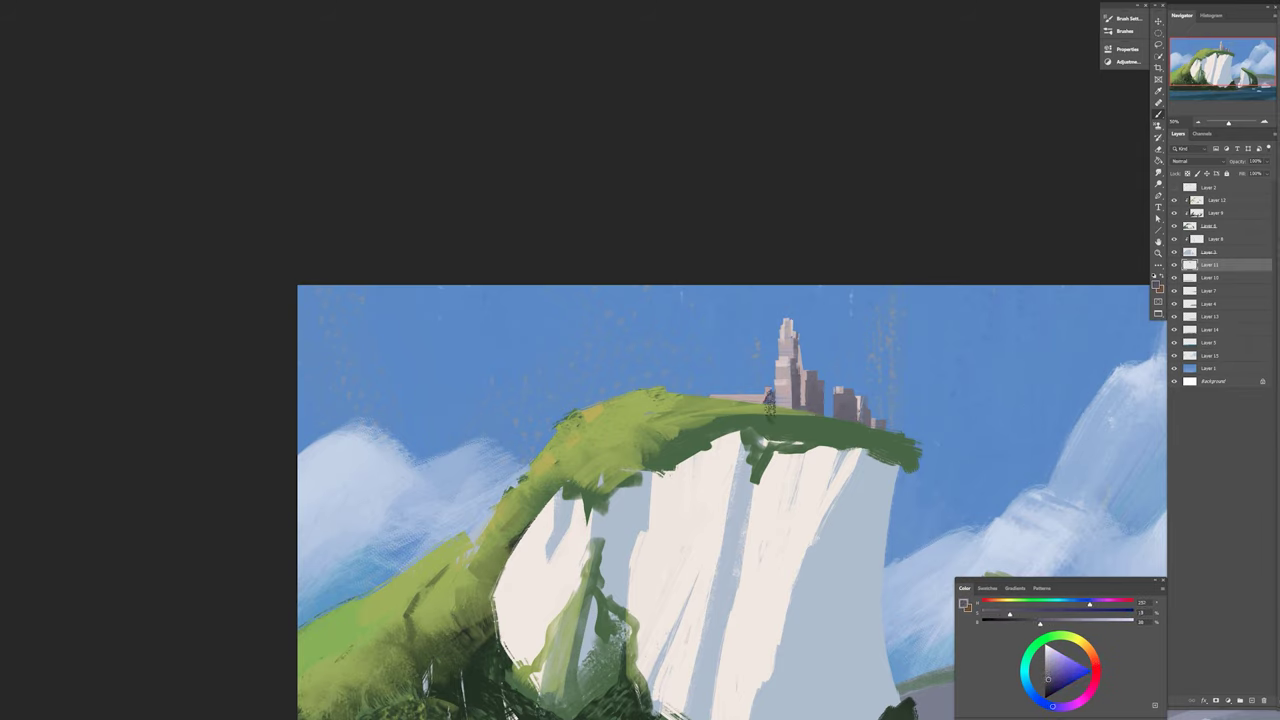
left_click_drag(843, 396, 848, 383)
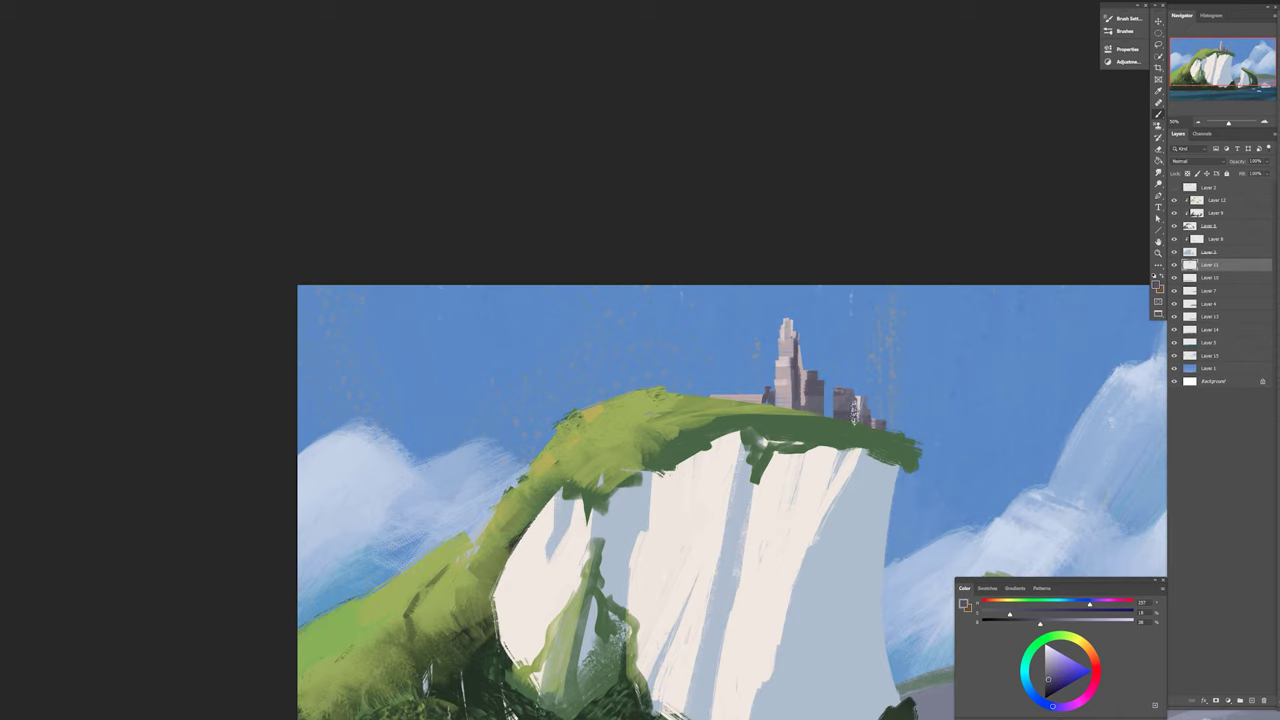
key("ctrl+minus")
key("ctrl+minus")
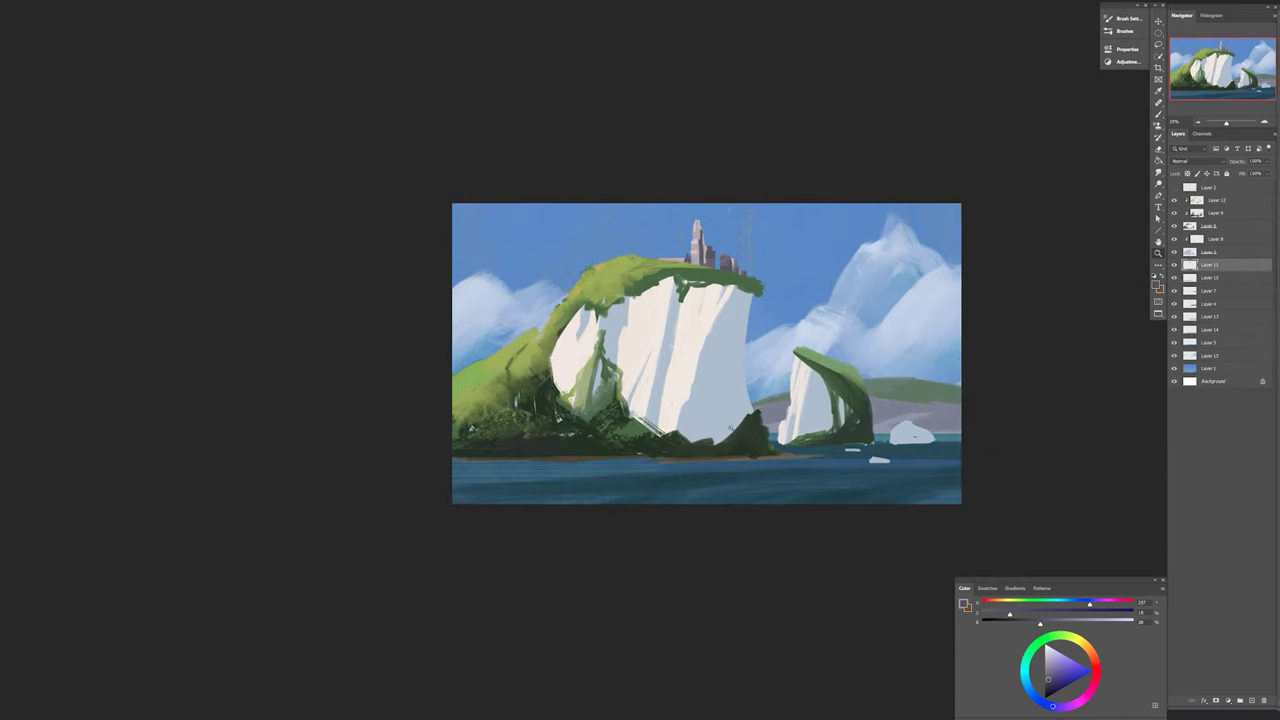
With the Brush tool, move through Layers 6, 11 and 2 to Layer 8, sampling the cliff's light cream.
left_click(727, 294, "ctrl")
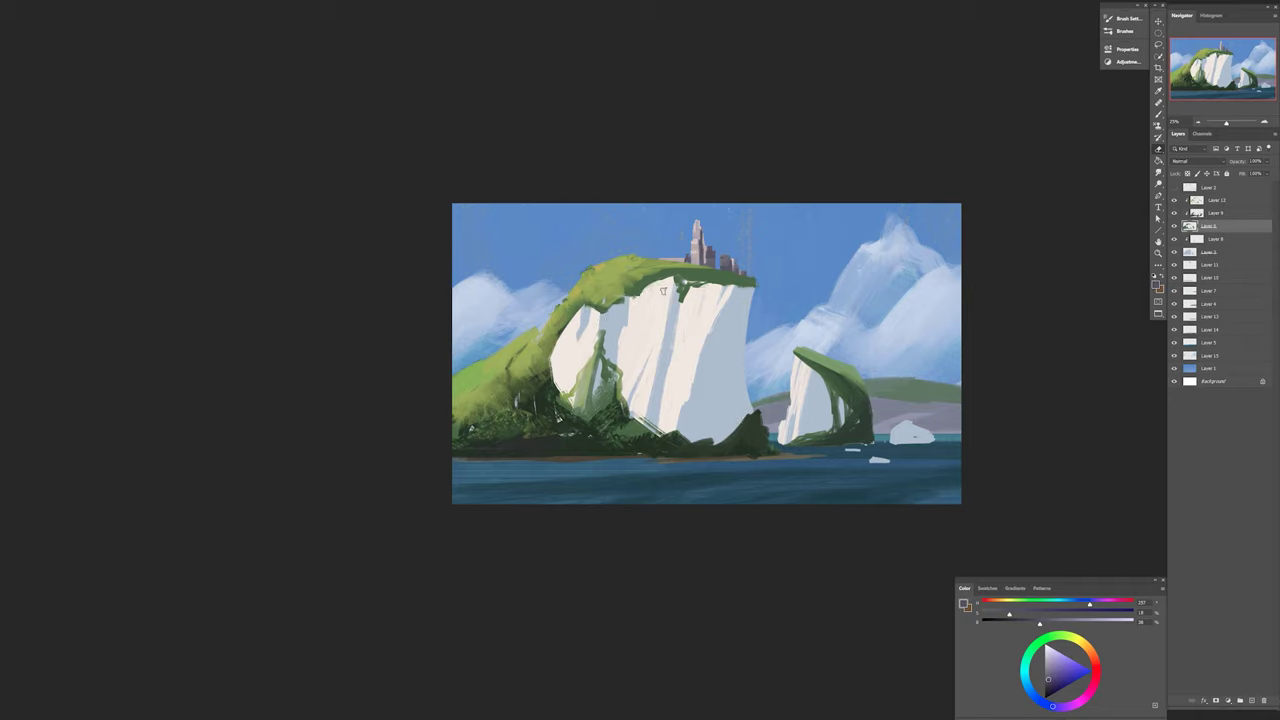
key("b")
key("e")
key("b")
left_click(699, 255, "ctrl")
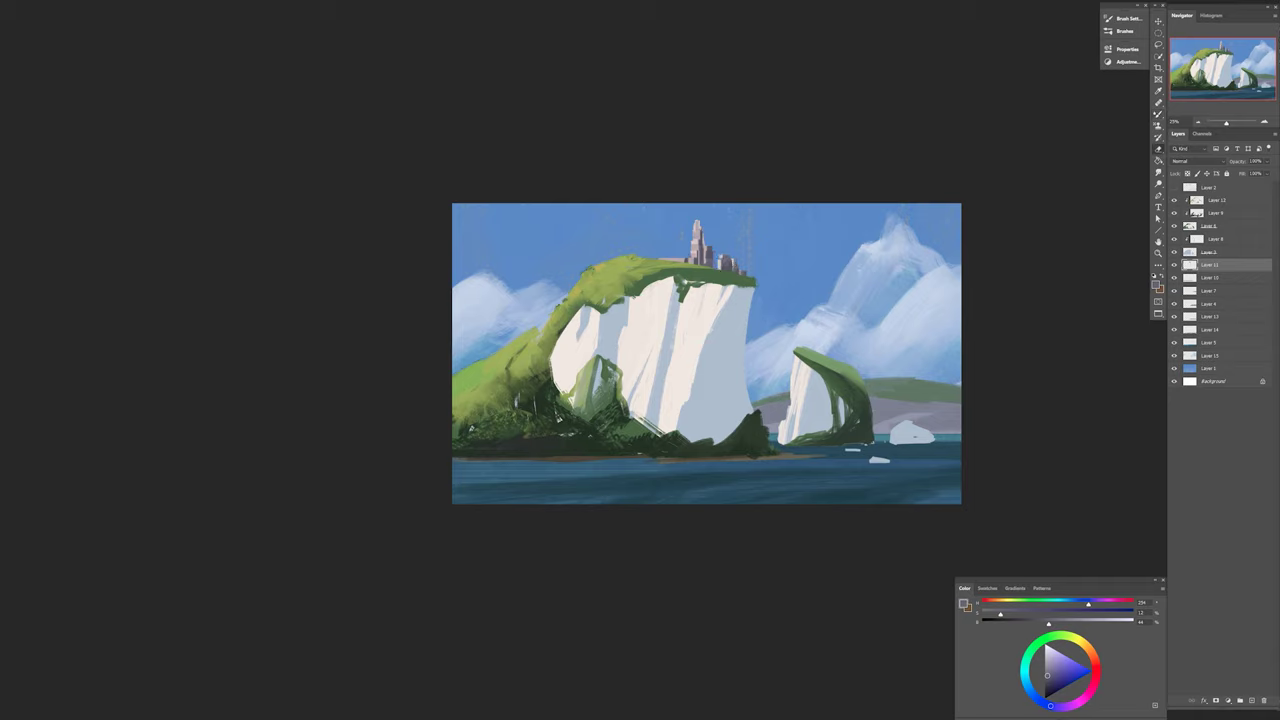
key("alt+bracketright")
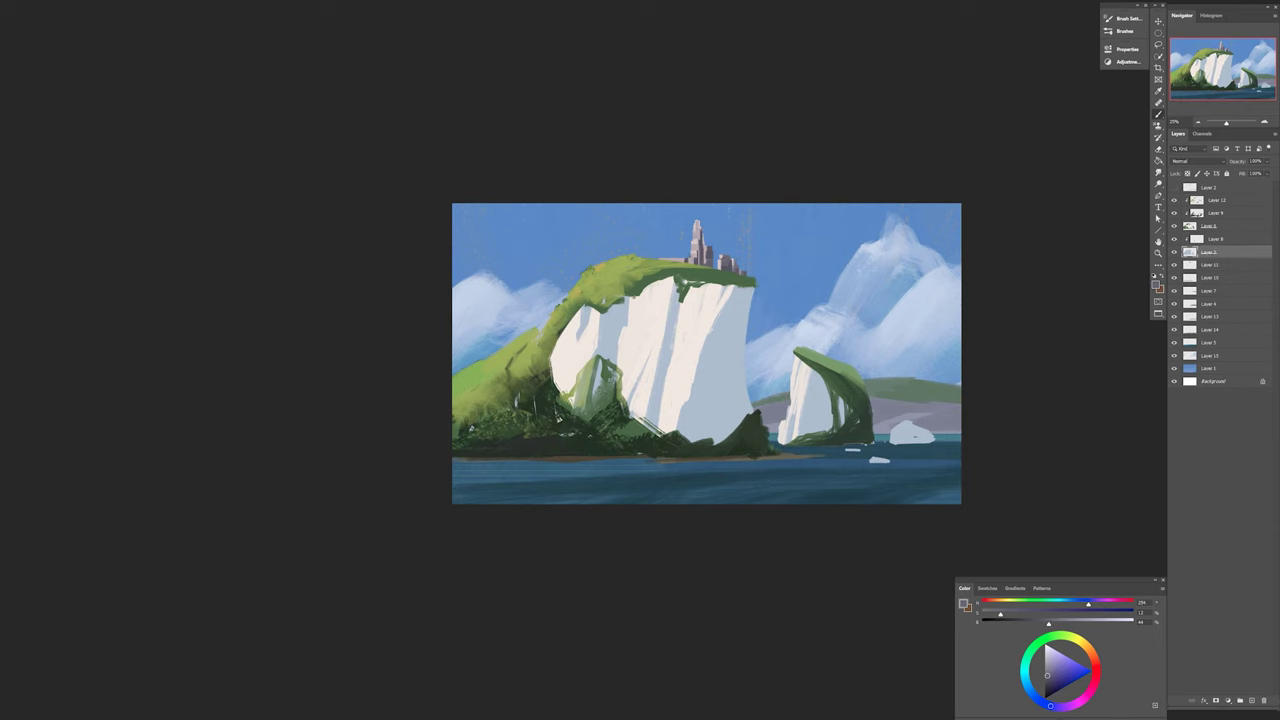
scroll(740, 330, "up", 2)
left_click(530, 338, "alt")
key("alt+bracketright")
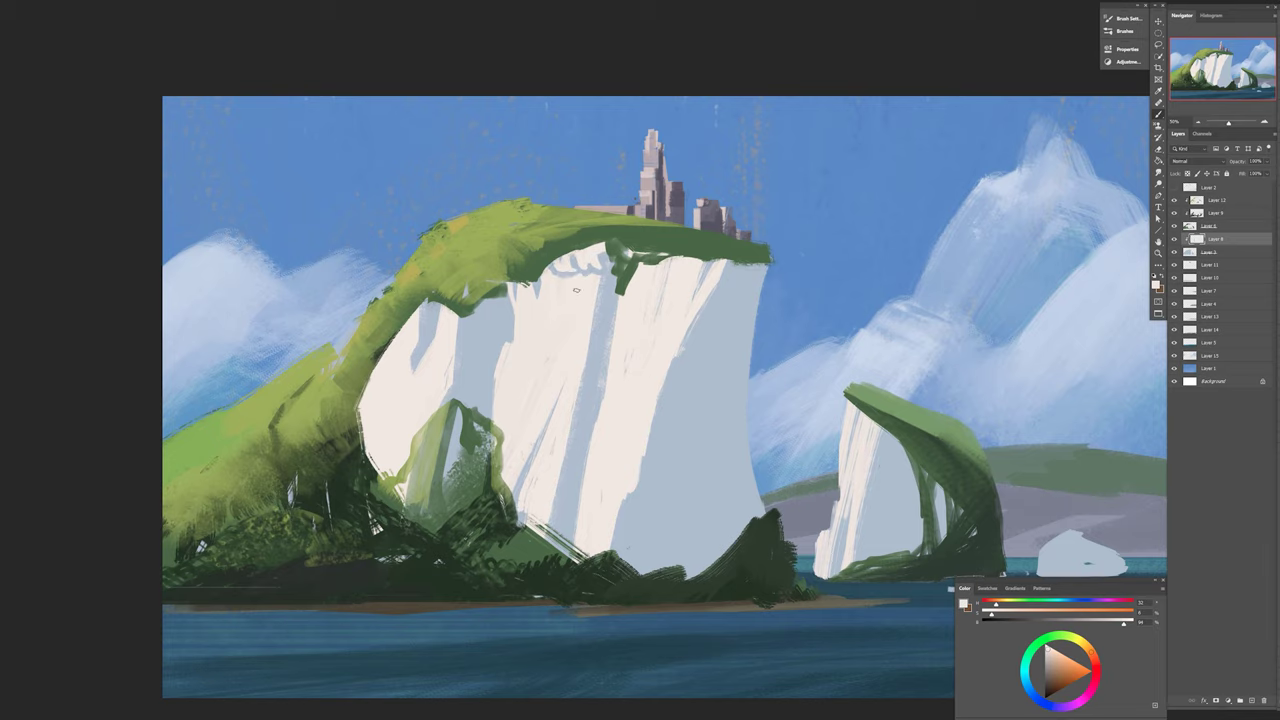
Fit the painting in view and paint warm off-white down the cliff's shadow band.
key("ctrl+minus")
key("ctrl+minus")
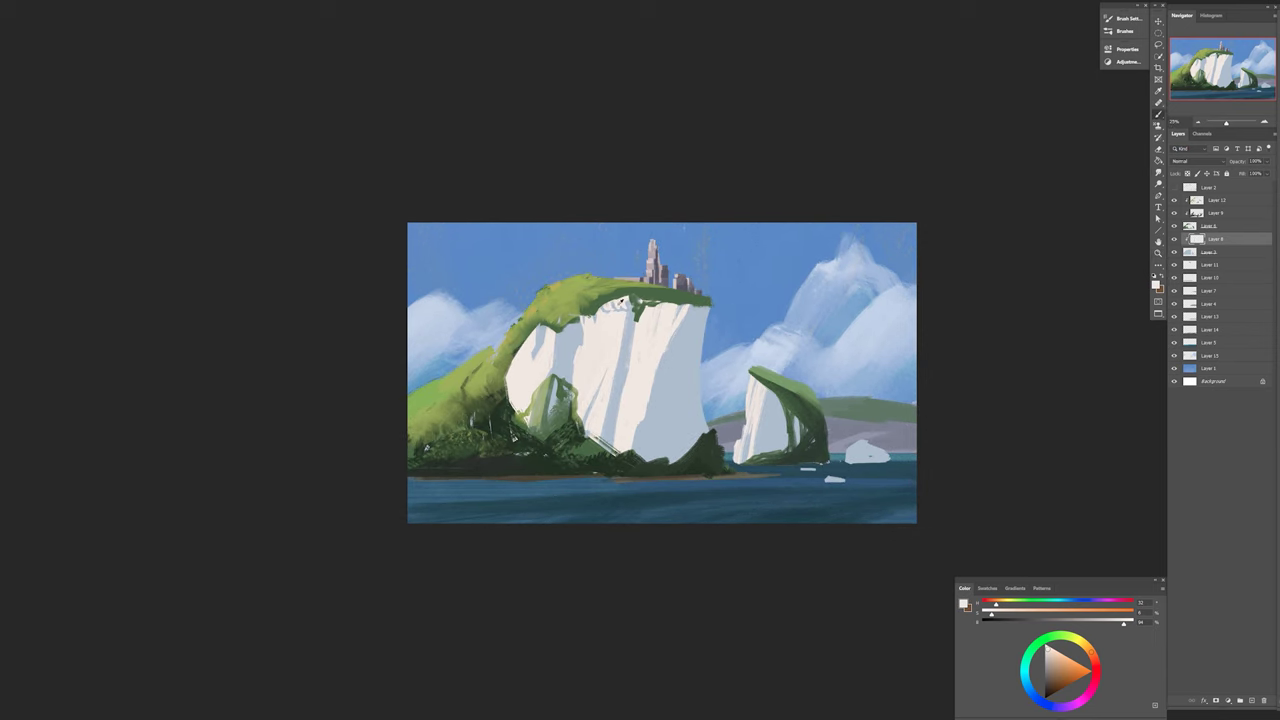
left_click(616, 305, "alt")
scroll(616, 310, "up", 3)
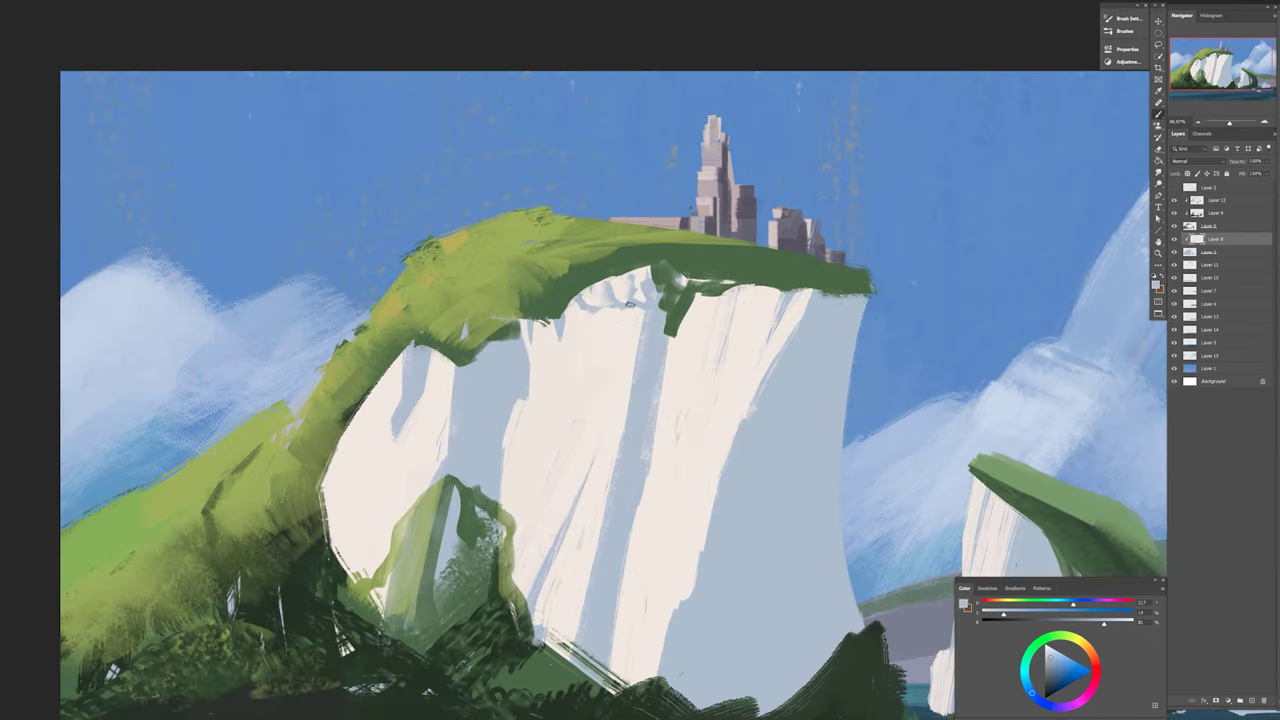
left_click(632, 325, "alt")
left_click_drag(563, 323, 536, 560)
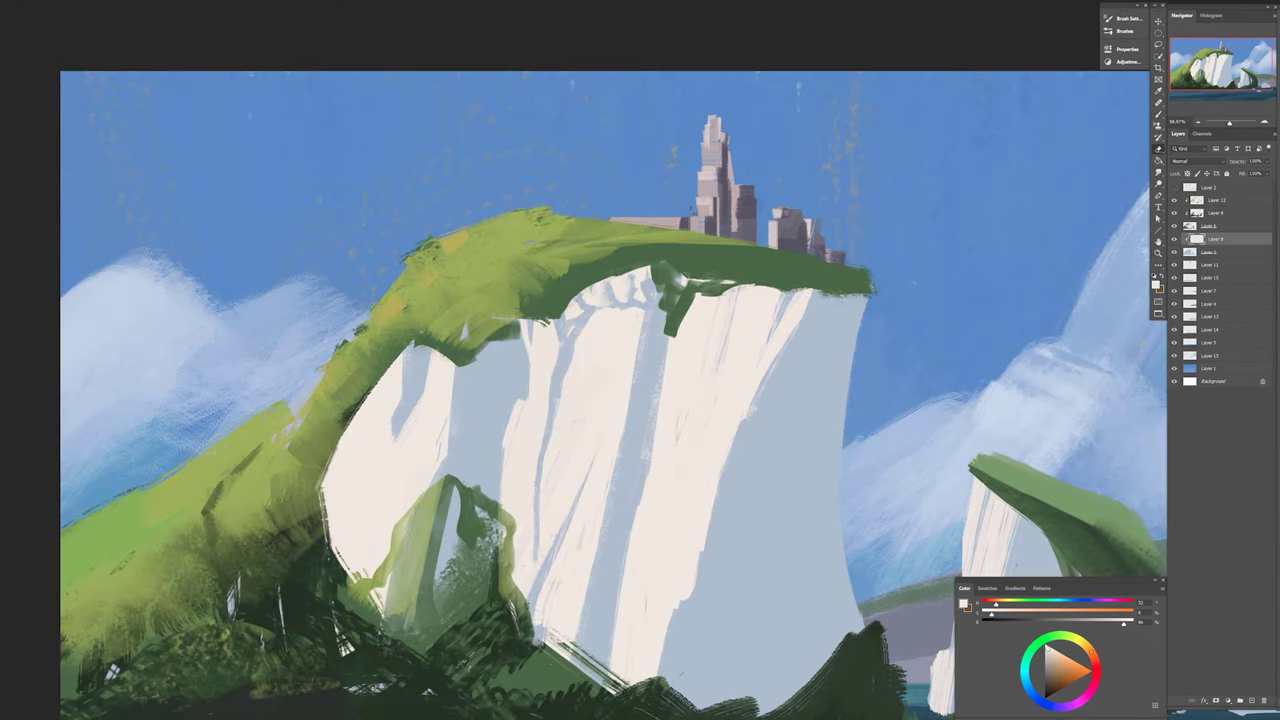
Choose a brush preset and add off-white touches at the cliff base and down the face.
scroll(581, 469, "down", 3)
left_click(525, 438, "alt")
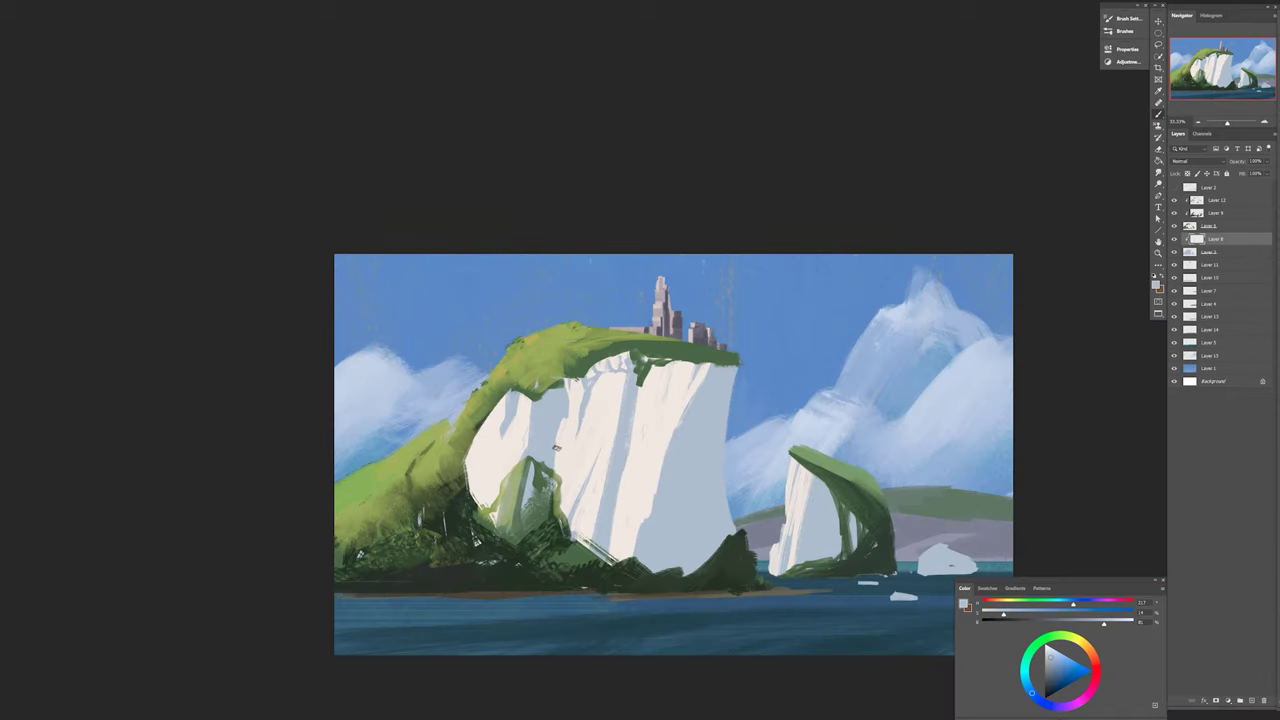
key("F5")
key("F5")
left_click(687, 401, "alt")
right_click(687, 401)
key("Return")
left_click_drag(646, 540, 658, 570)
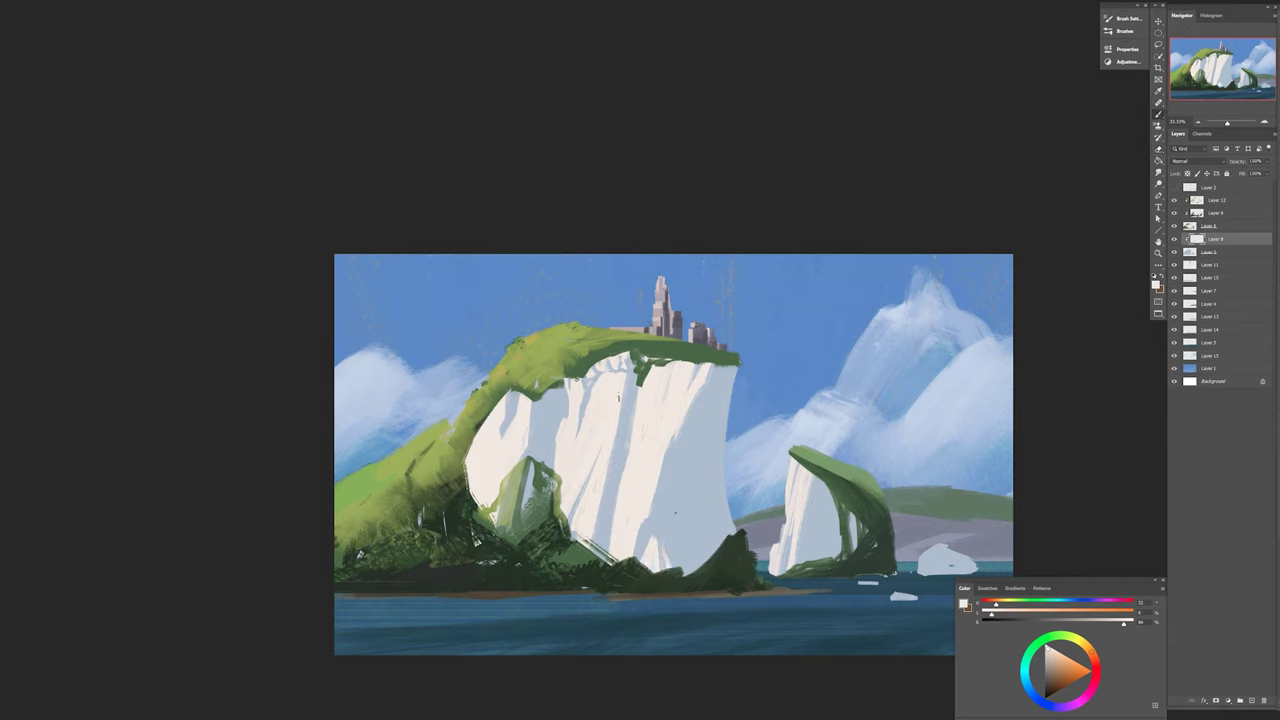
left_click_drag(618, 399, 627, 510)
Paint dark green over the lower cliff face and speckle off-white across its base.
left_click(637, 462, "alt")
mouse_move(637, 462)
left_mouse_down()
mouse_move(640, 520)
mouse_move(630, 485)
left_mouse_up()
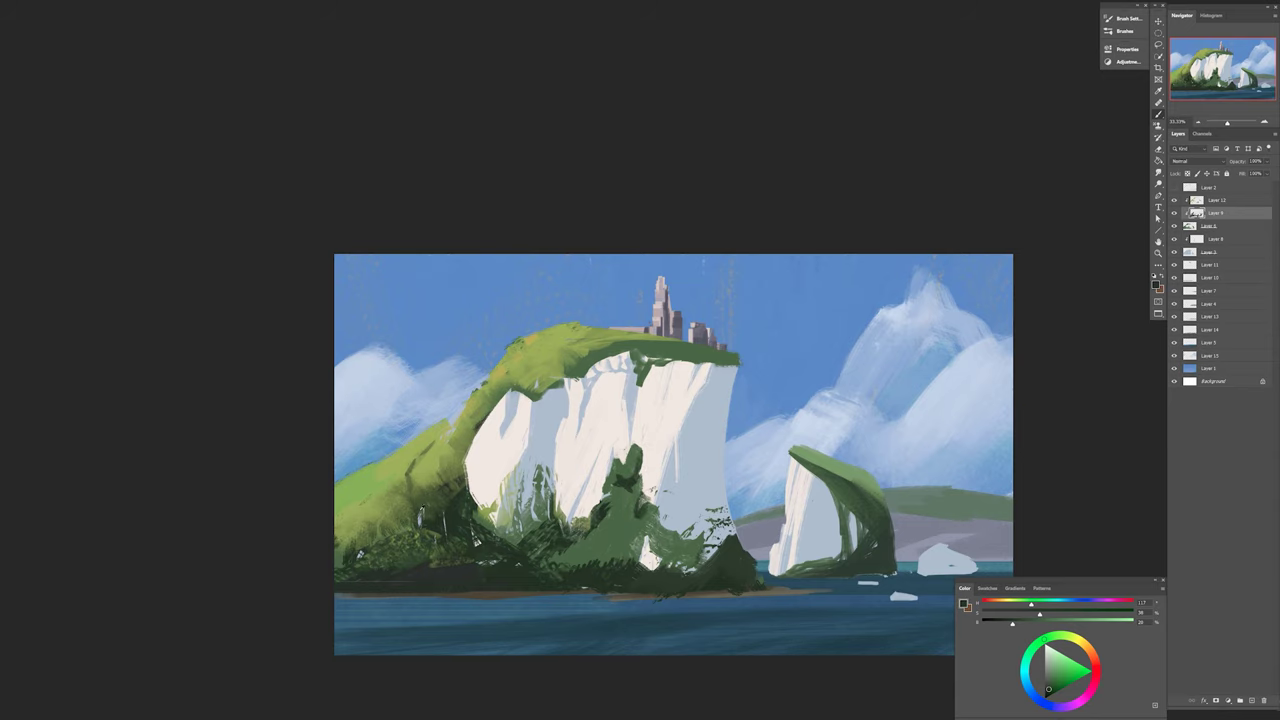
left_click(648, 545, "alt")
mouse_move(650, 540)
left_mouse_down()
mouse_move(688, 547)
mouse_move(606, 564)
mouse_move(588, 589)
mouse_move(652, 576)
left_mouse_up()
left_click(605, 558, "alt")
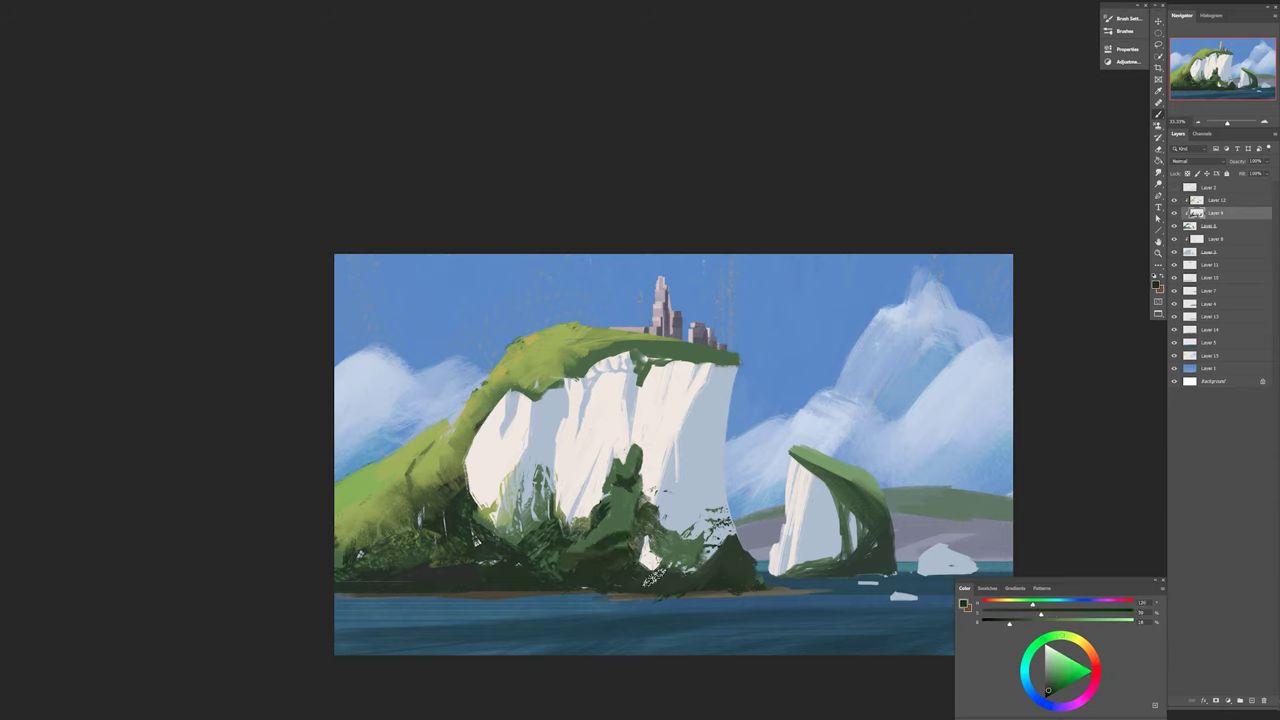
left_click(577, 592, "alt")
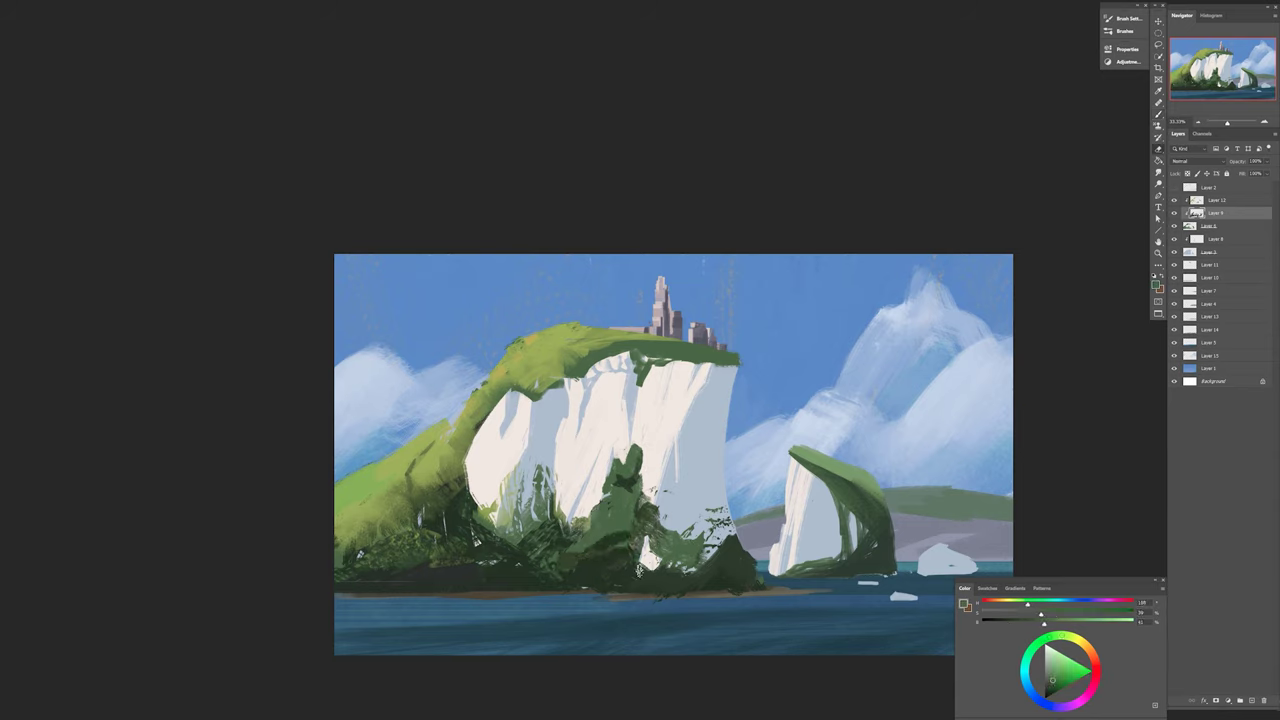
On Layers 6 and 9, paint darker green strokes over the cliff-base foliage.
key("alt+bracketleft")
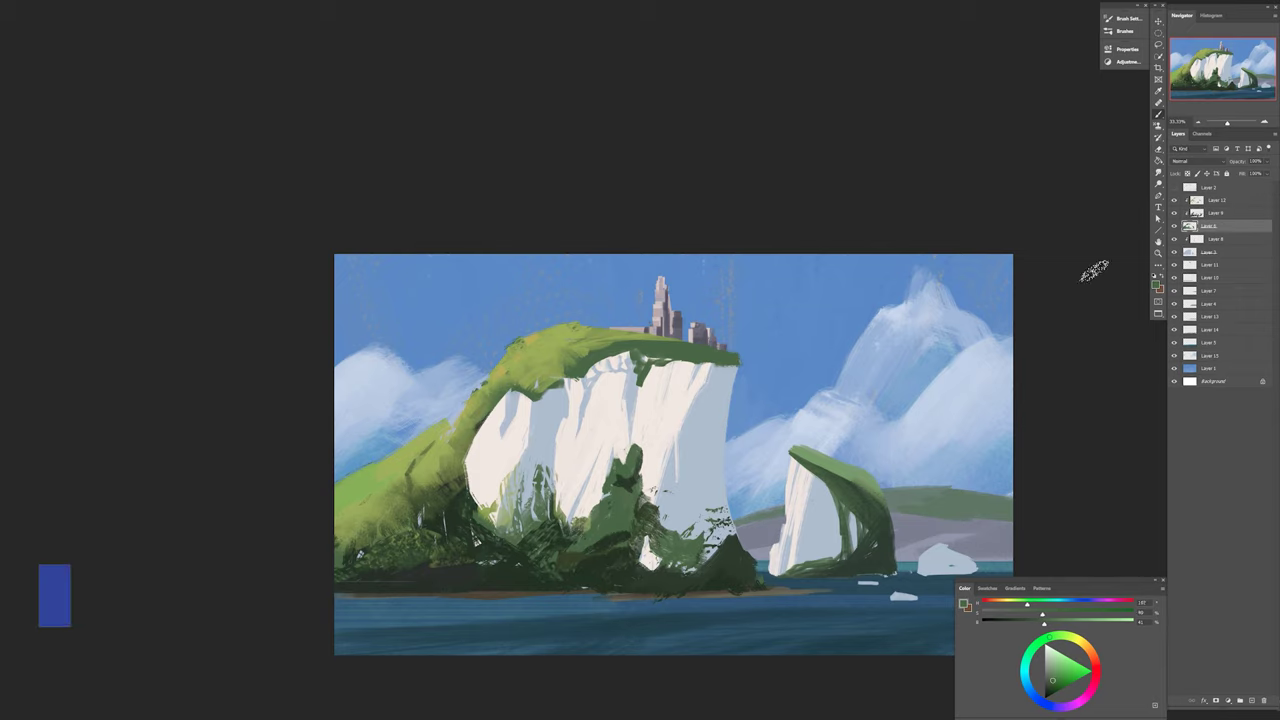
mouse_move(652, 484)
left_mouse_down()
mouse_move(650, 515)
mouse_move(680, 560)
mouse_move(735, 522)
left_mouse_up()
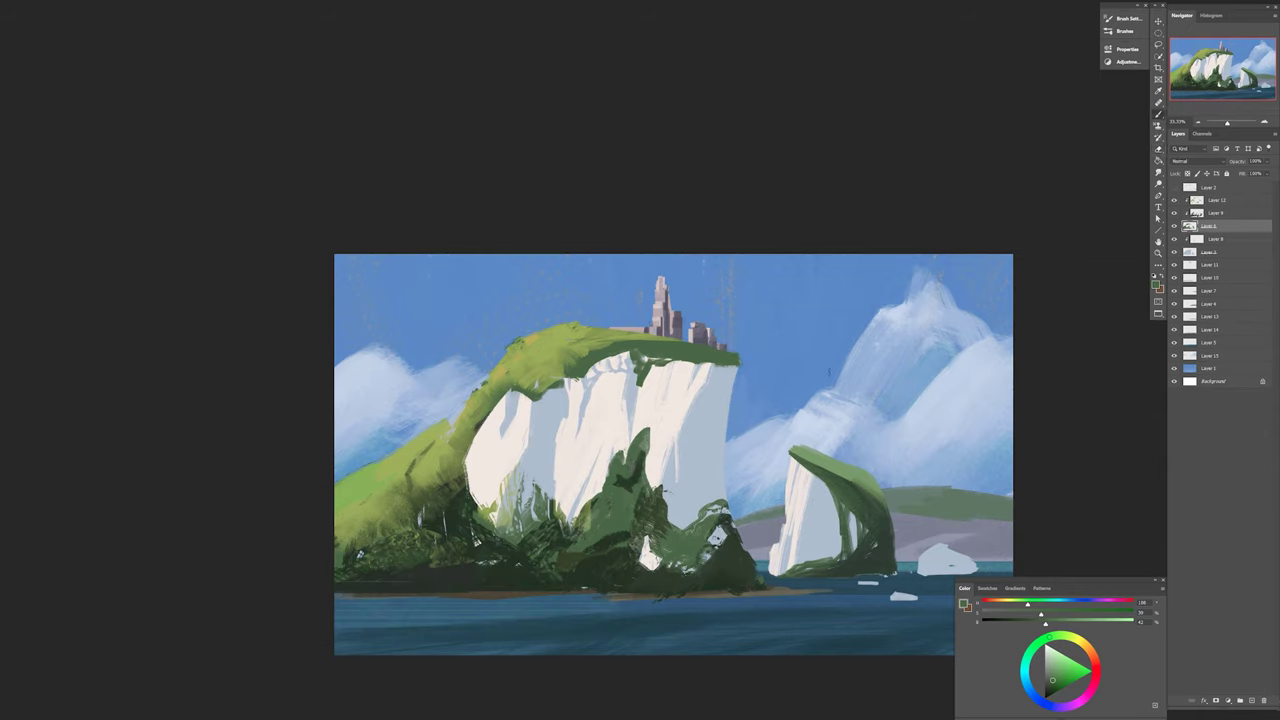
key("alt+bracketright")
left_click(653, 498, "alt")
mouse_move(655, 505)
left_mouse_down()
mouse_move(700, 550)
mouse_move(630, 540)
mouse_move(635, 440)
left_mouse_up()
On Layer 12, add yellow-green highlight strokes across the cliff-base foliage.
key("alt+bracketright")
left_click(428, 467, "alt")
left_click_drag(612, 505, 628, 476)
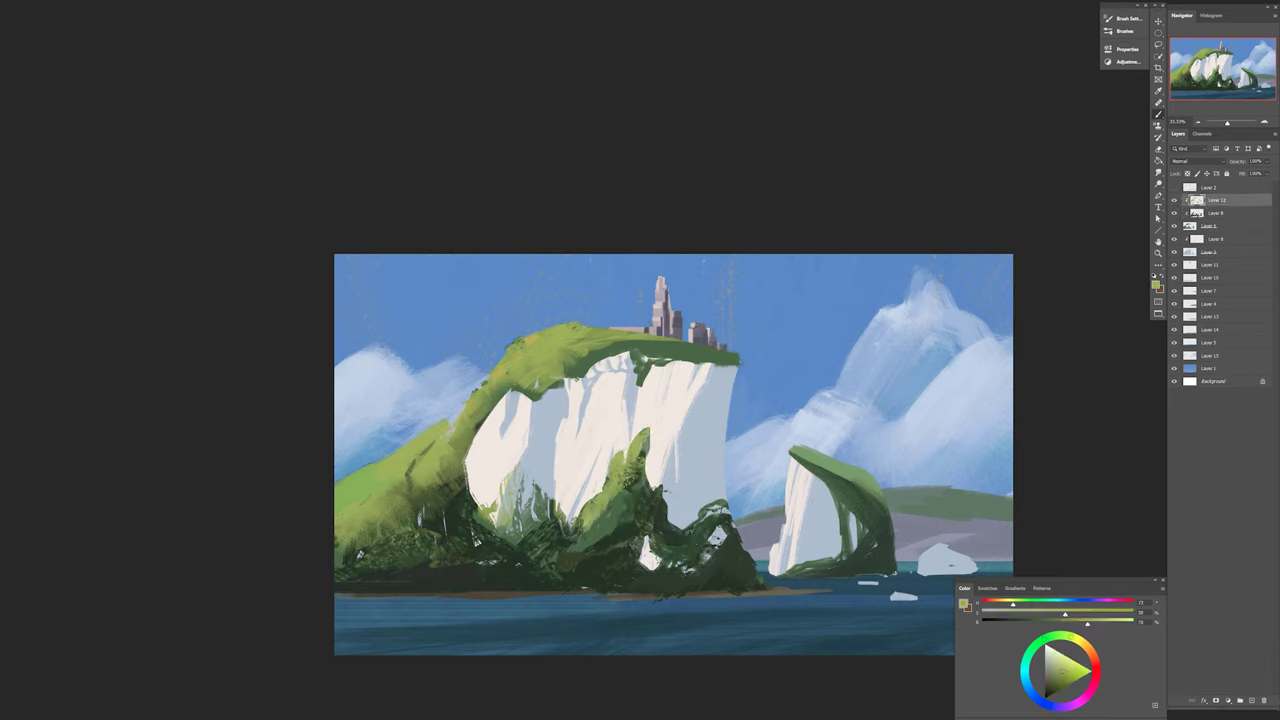
left_click_drag(606, 524, 640, 455)
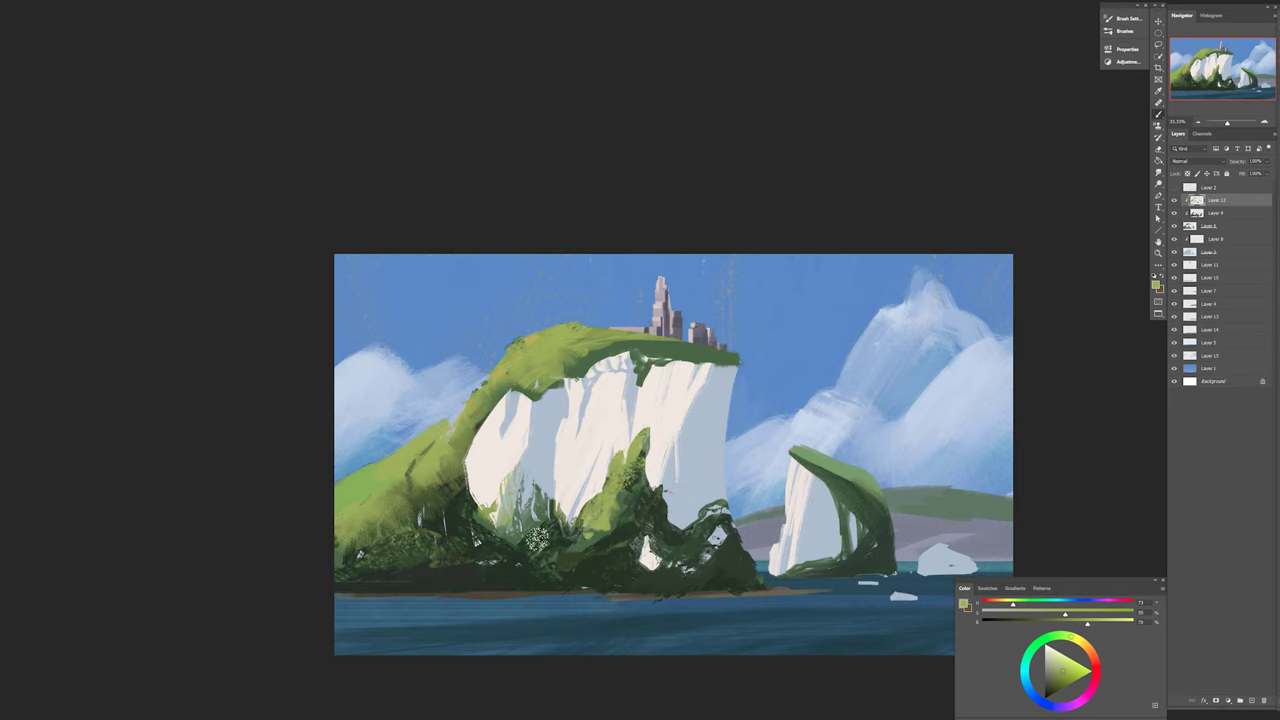
left_click(612, 465, "alt")
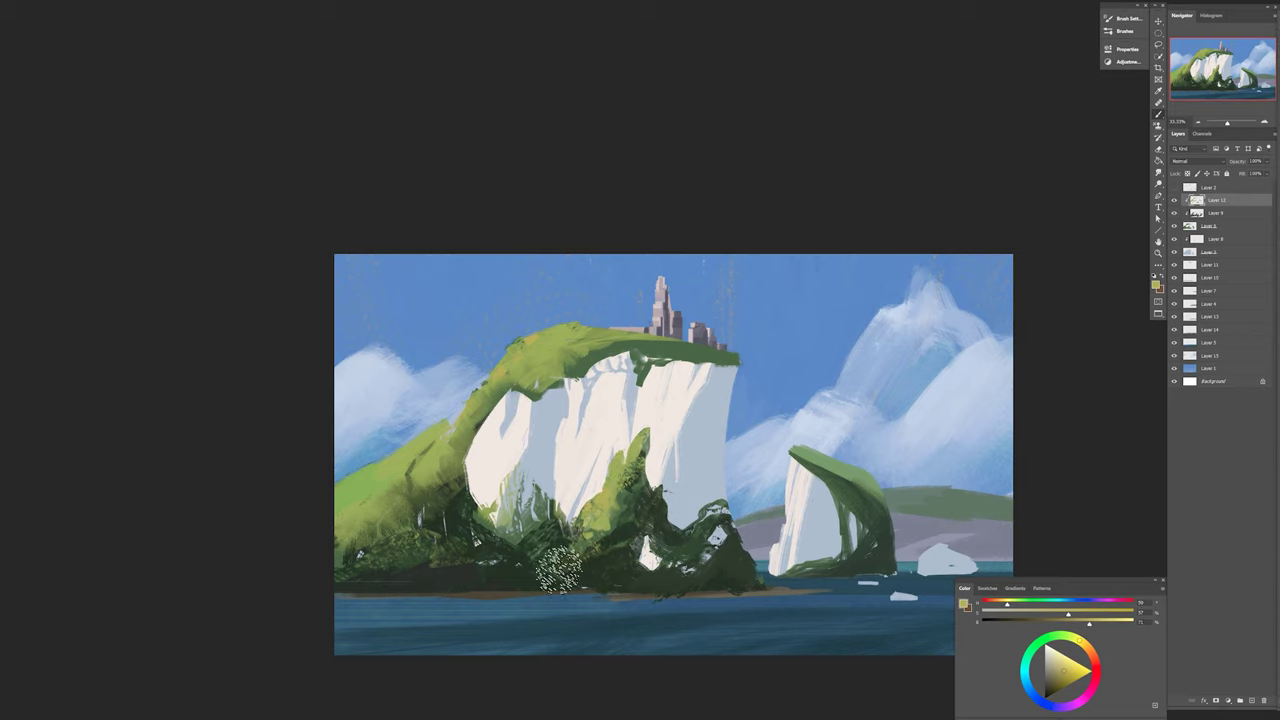
left_click_drag(648, 484, 657, 520)
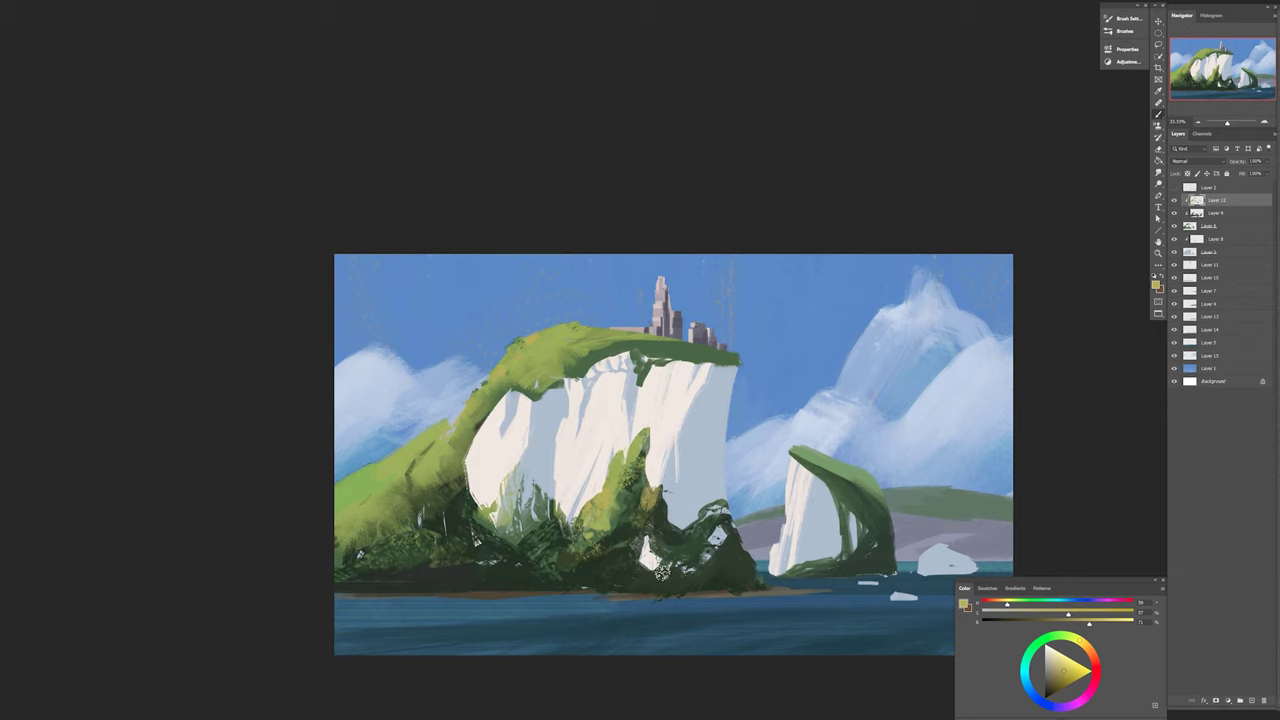
left_click(633, 409, "ctrl")
left_click(638, 400, "alt")
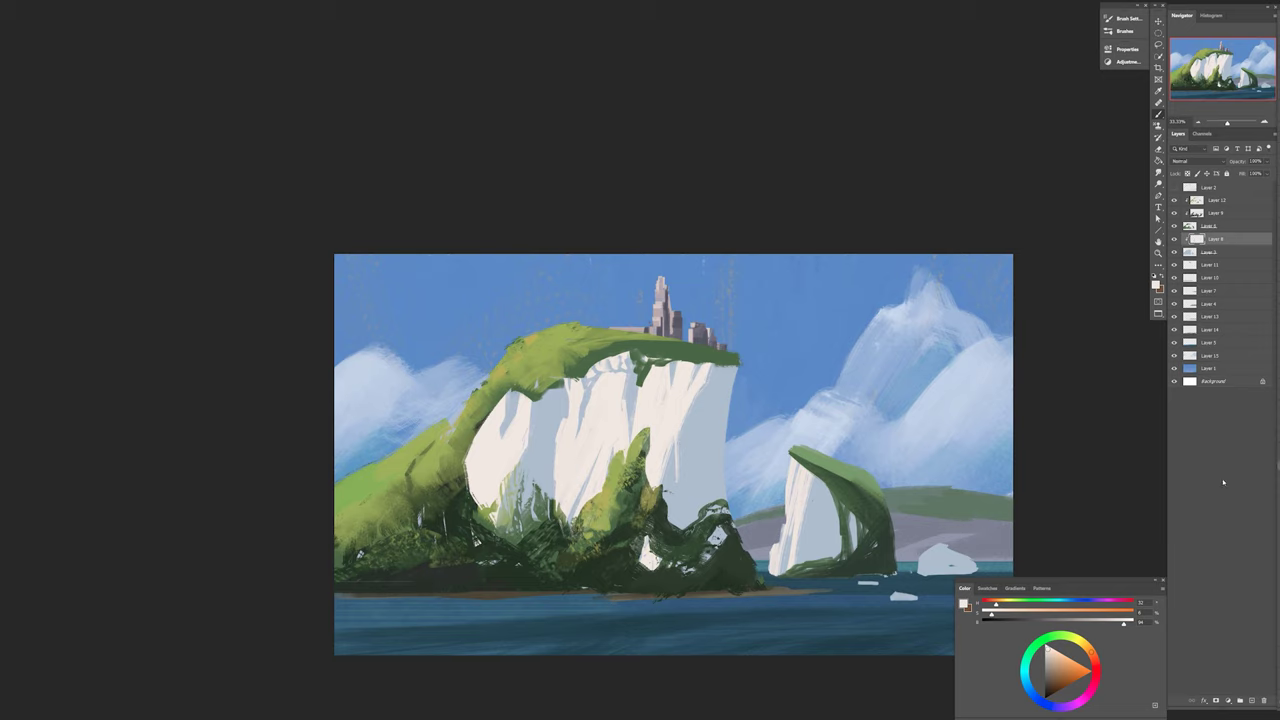
Undo the hatched cliff strokes and paint dark green along the cliff's left edge.
left_click_drag(545, 395, 500, 510)
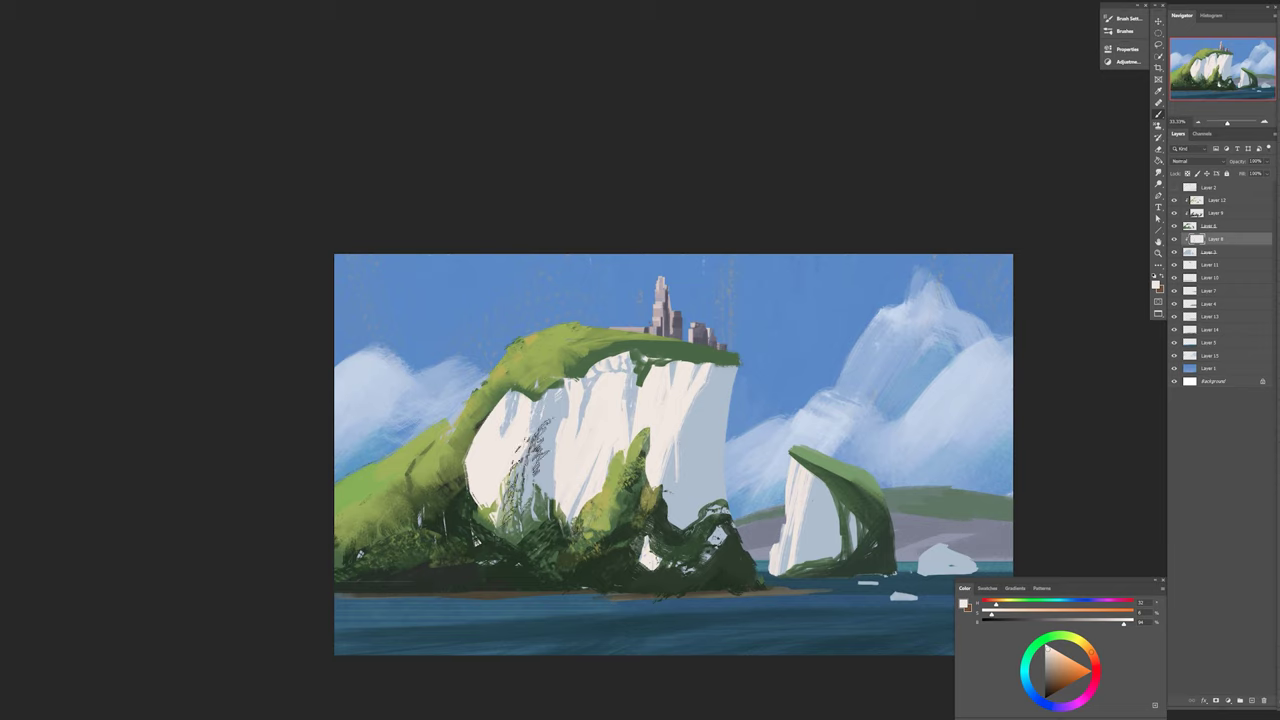
key("ctrl+z")
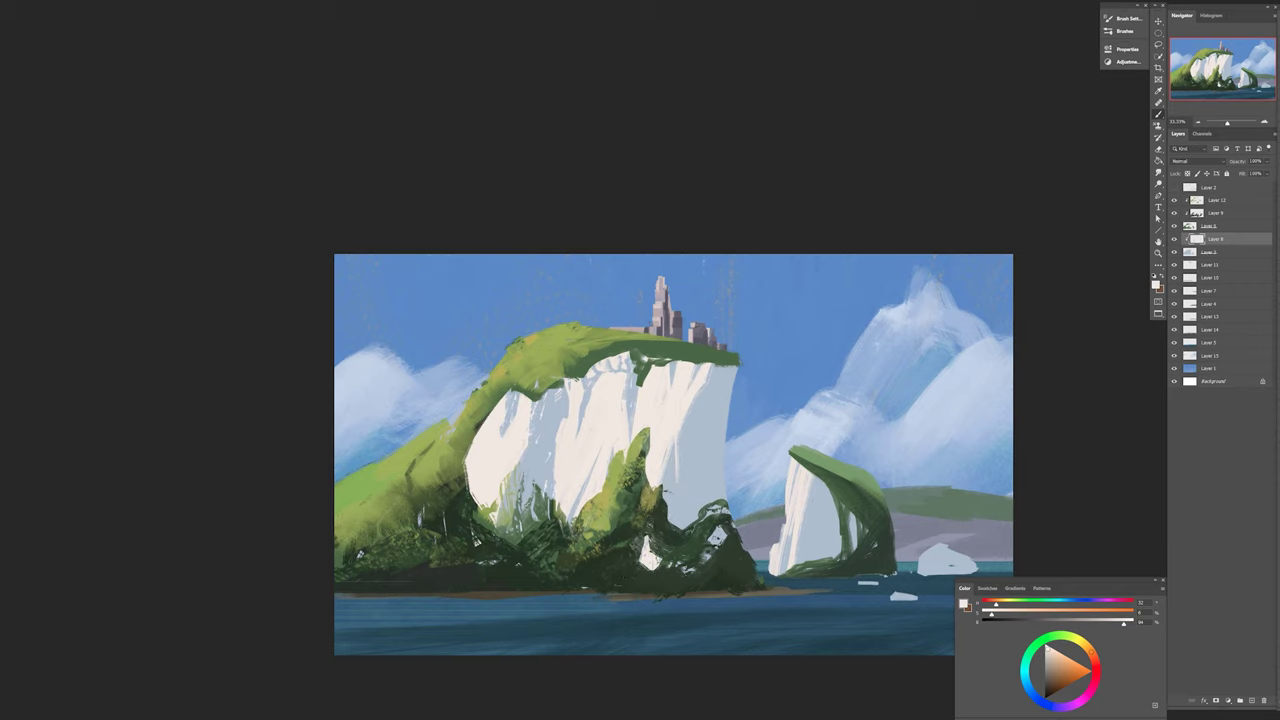
right_click(740, 588)
key("Escape")
key("alt+]")
left_click(472, 450, "alt")
mouse_move(472, 495)
left_mouse_down()
mouse_move(478, 420)
mouse_move(495, 400)
mouse_move(566, 380)
left_mouse_up()
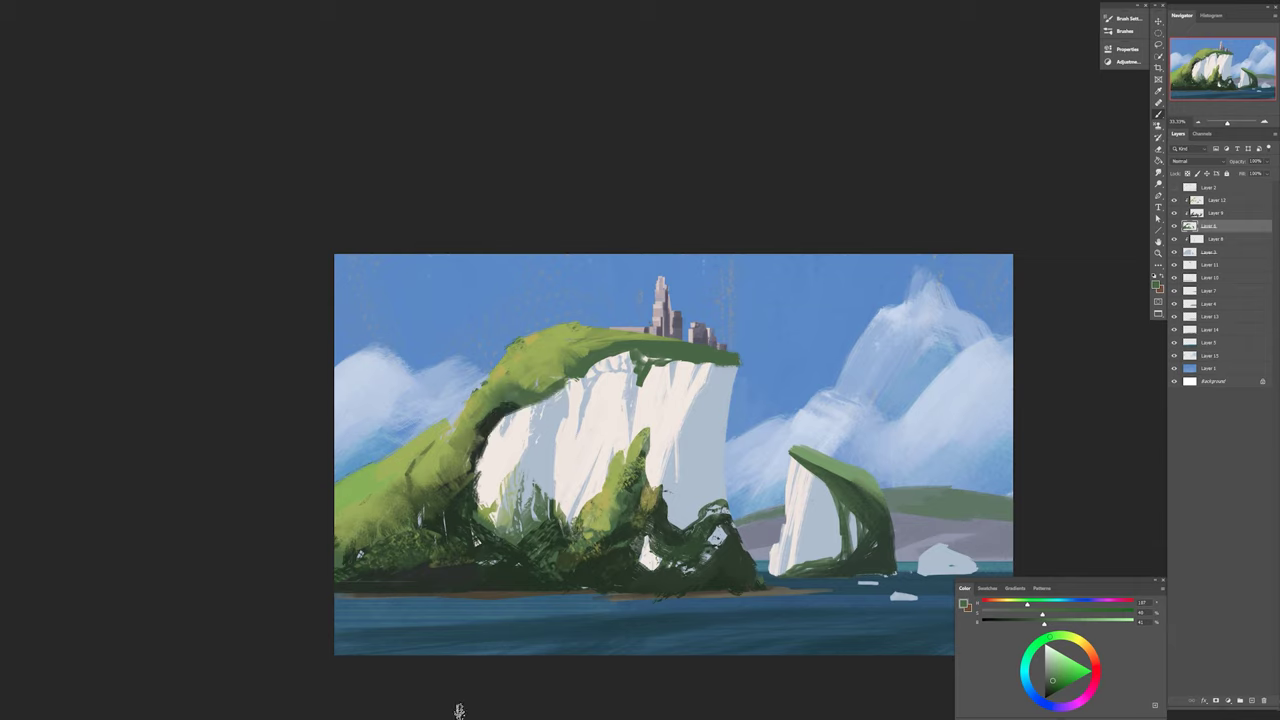
On Layer 12, sample a duller dark green and paint it along the cliff-top edge.
key("alt+]")
key("alt+]")
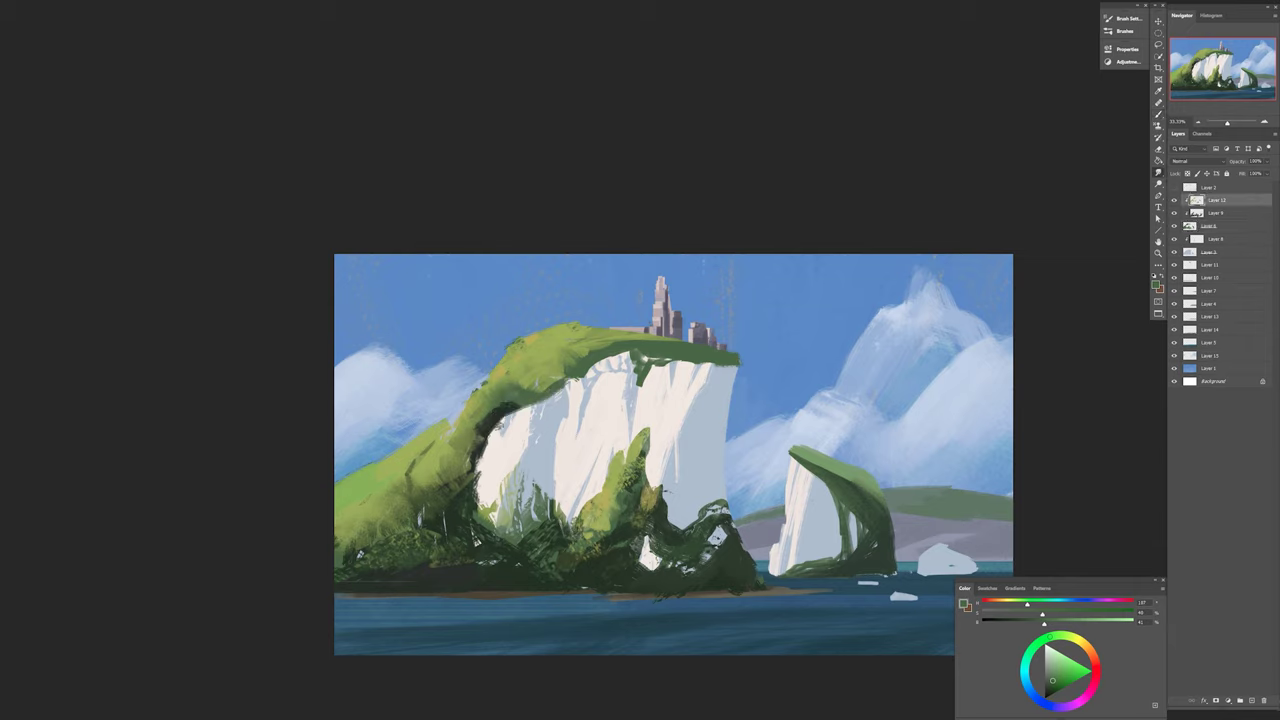
left_click(484, 420, "alt")
left_click(505, 410, "alt")
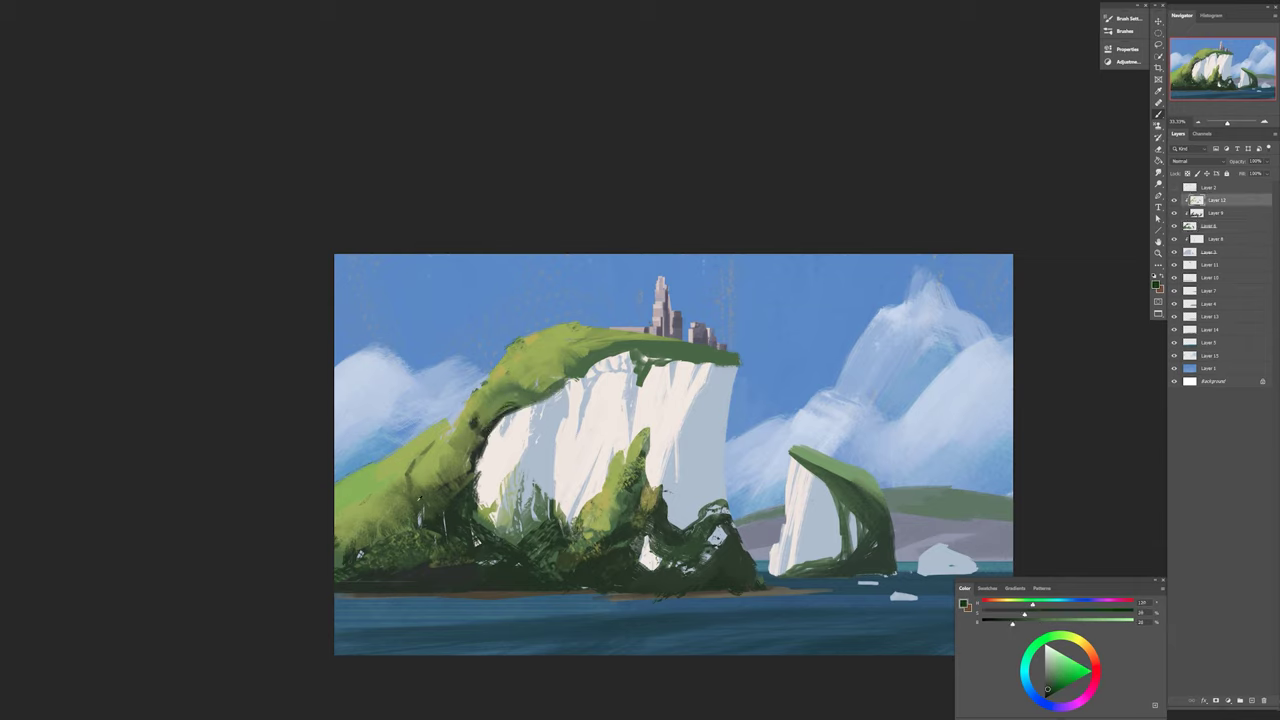
left_click(380, 492, "alt")
left_click(619, 393, "alt")
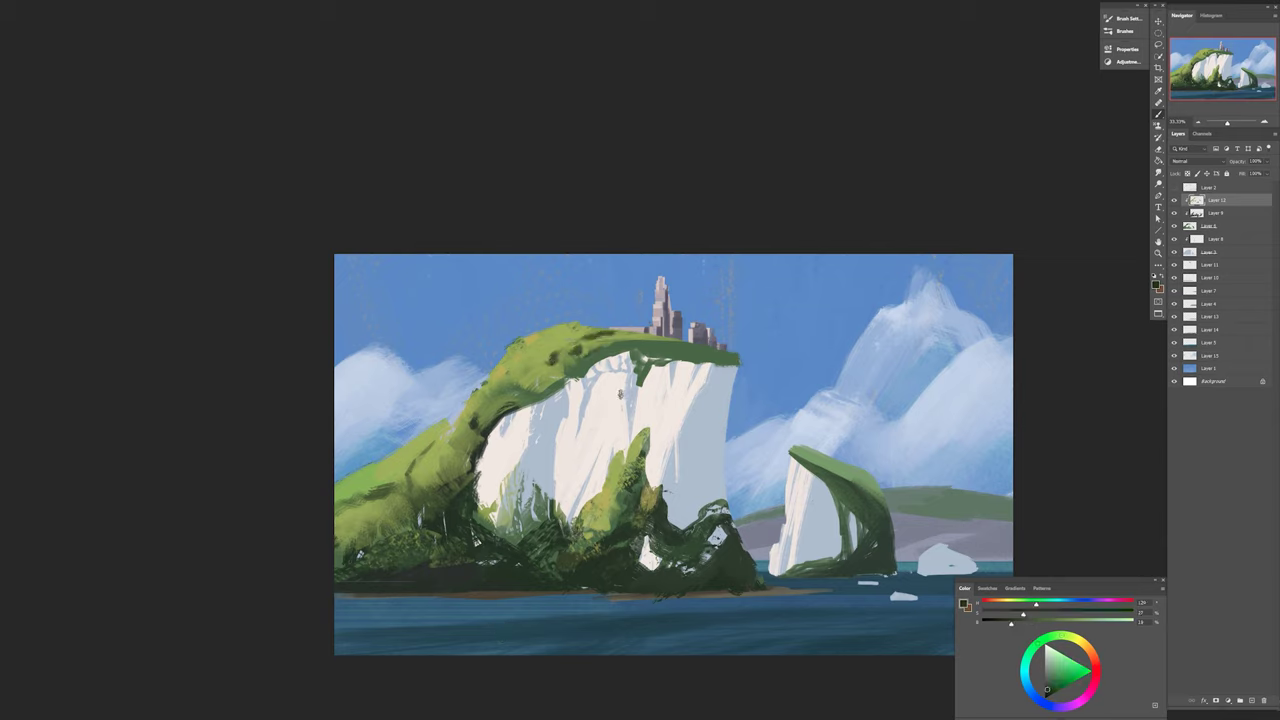
left_click_drag(603, 352, 730, 362)
left_click_drag(545, 355, 560, 380)
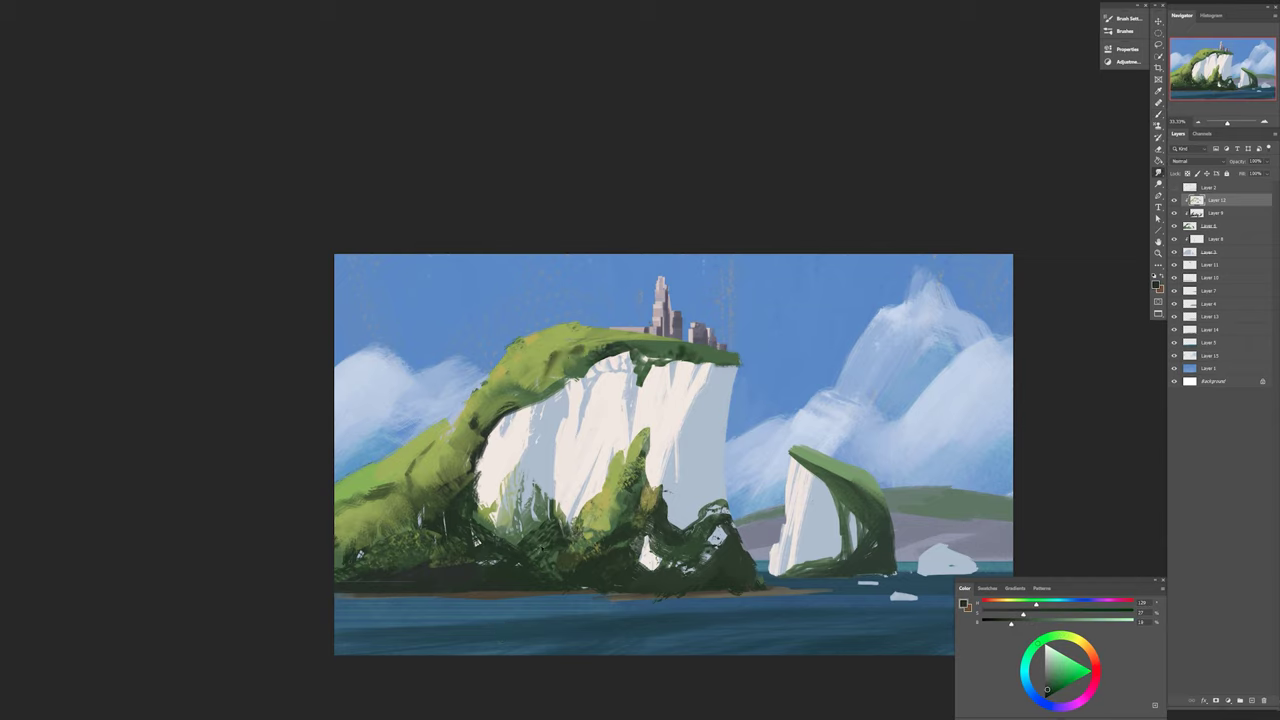
Pick a darker green, then zoom out and flip the canvas horizontally to check the composition.
key("alt+[")
left_click(719, 530, "alt")
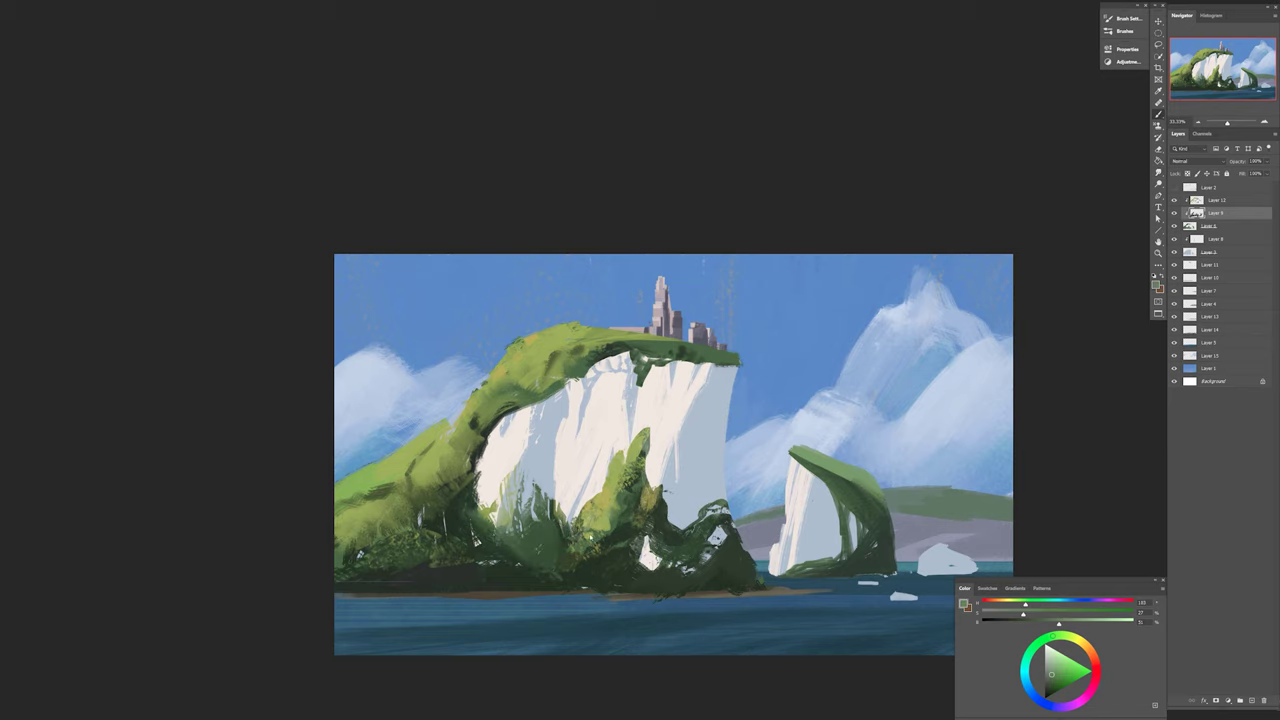
key("alt+]")
right_click(548, 567)
left_click(536, 572, "alt")
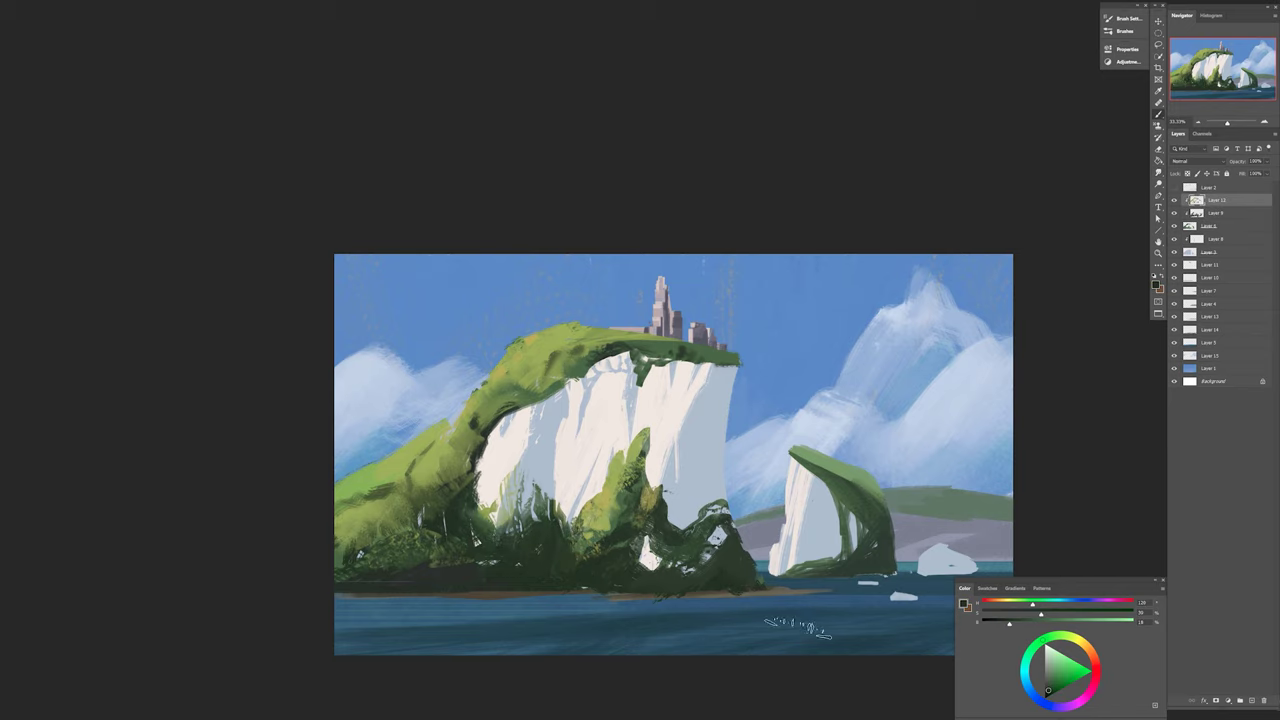
key("alt+[")
key("alt+[")
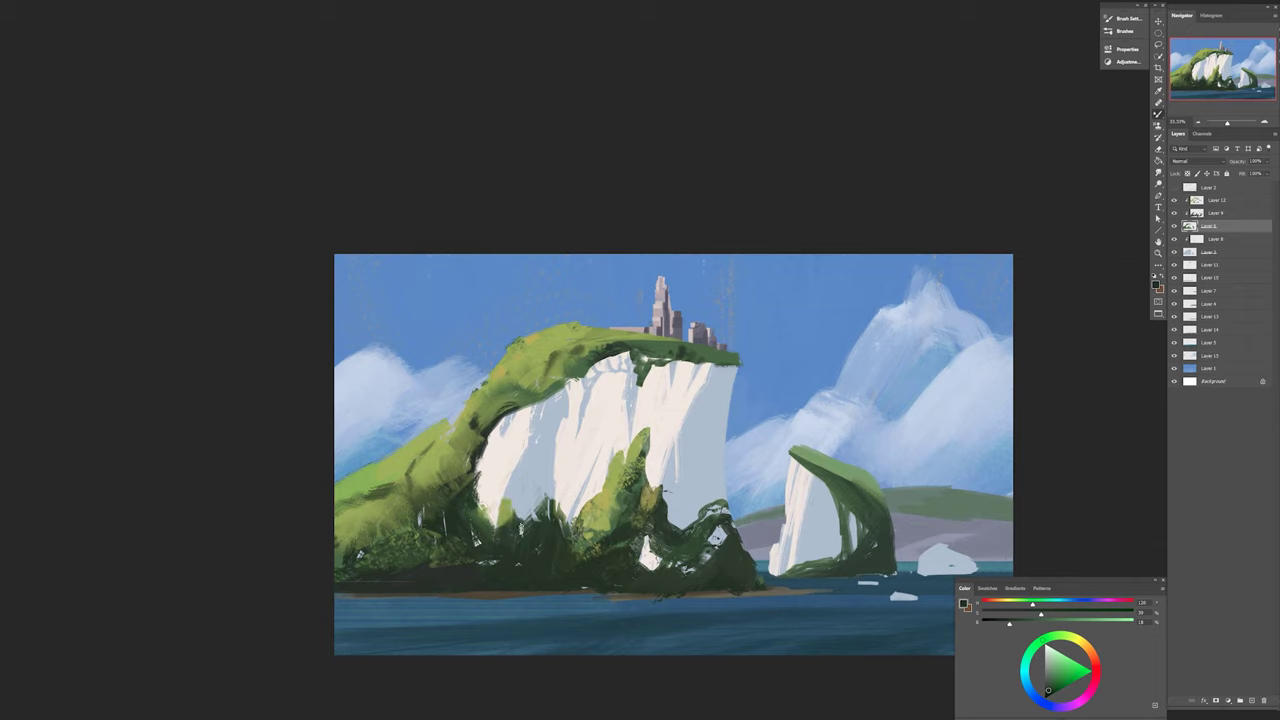
key("ctrl+minus")
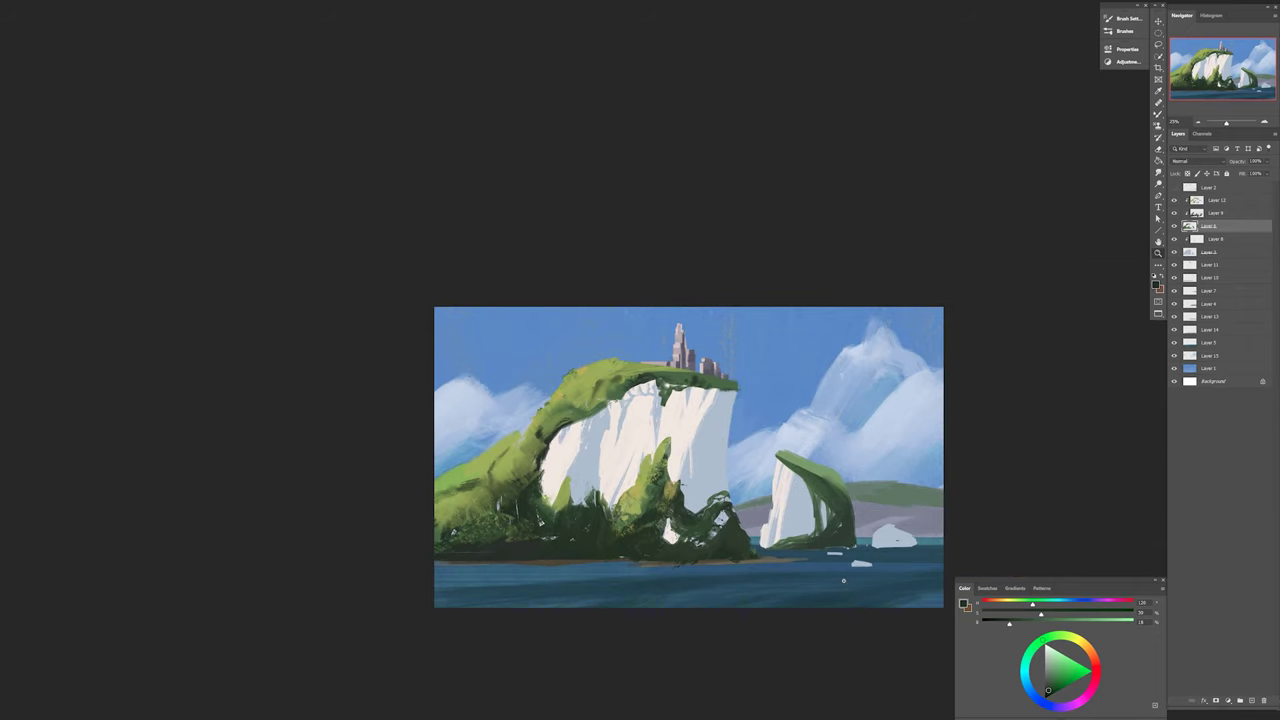
key("ctrl+shift+h")
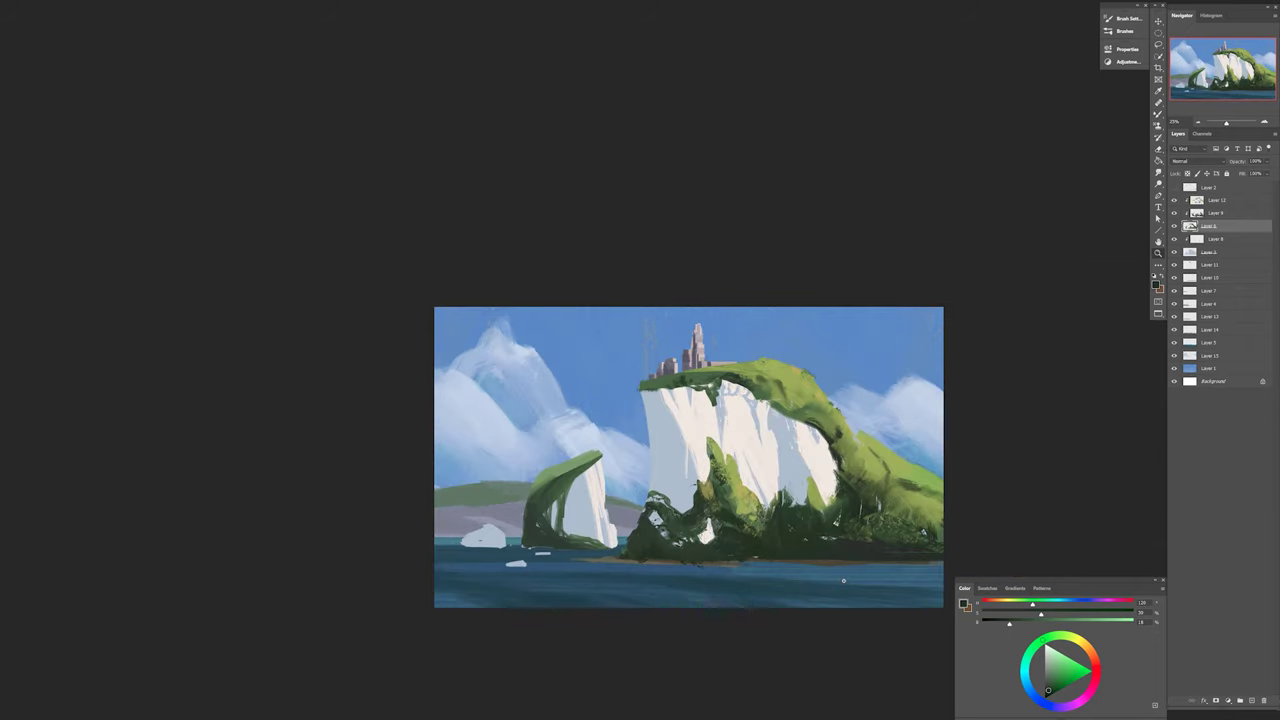
key("ctrl+shift+h")
key("alt+[")
key("alt+[")
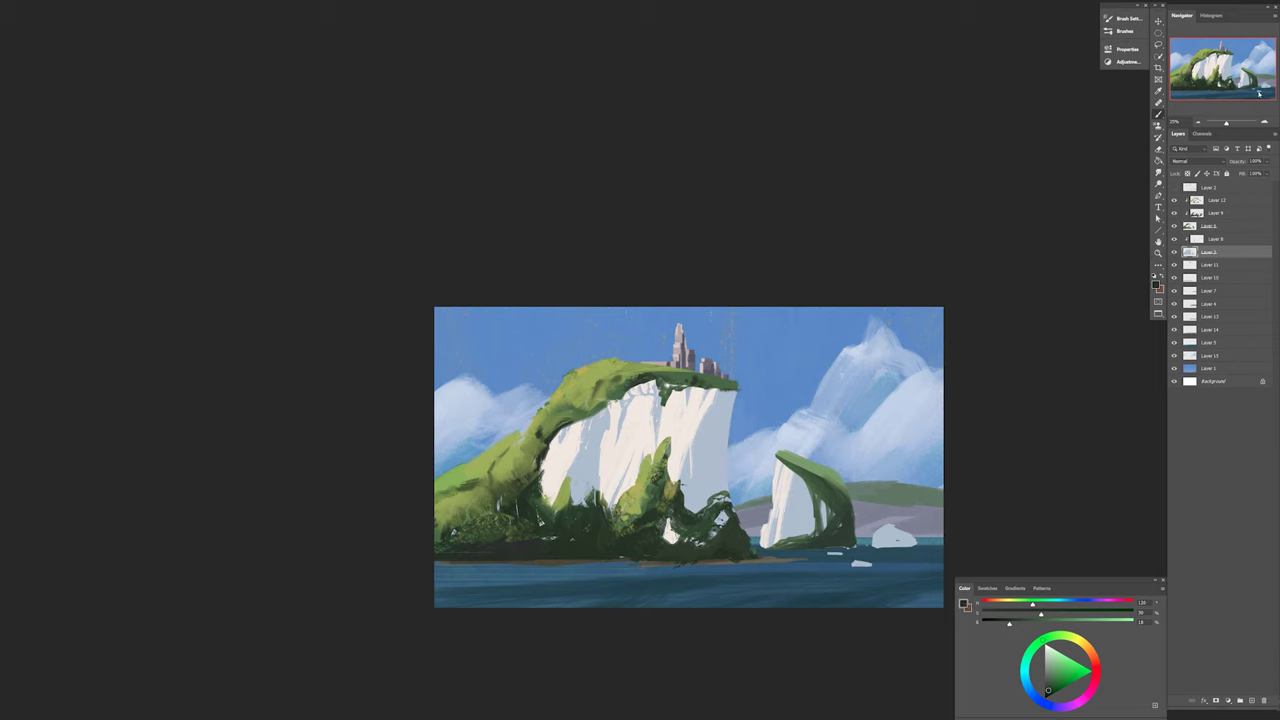
Merge a layer down, zoom in, pick a brush and dab a small dark stroke beside the castle.
key("x")
key("alt+]")
key("ctrl+e")
key("ctrl+plus")
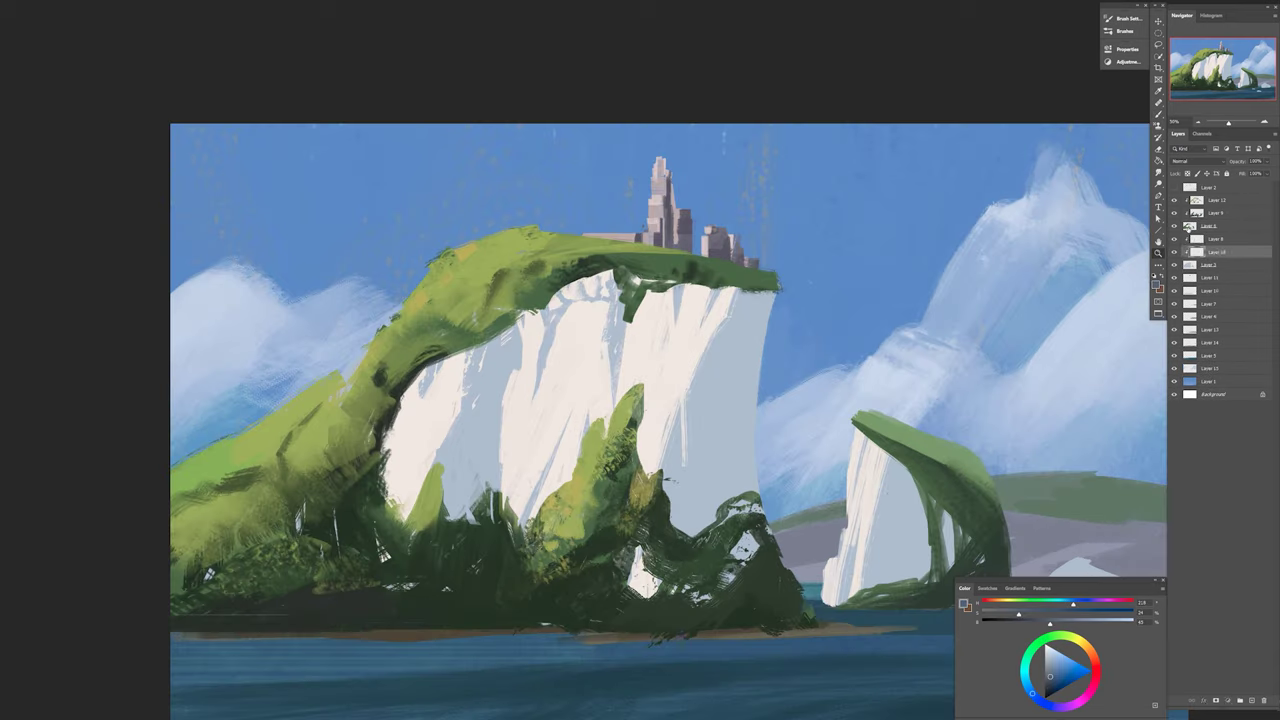
key("alt+]")
key("alt+]")
key("alt+]")
right_click(742, 246)
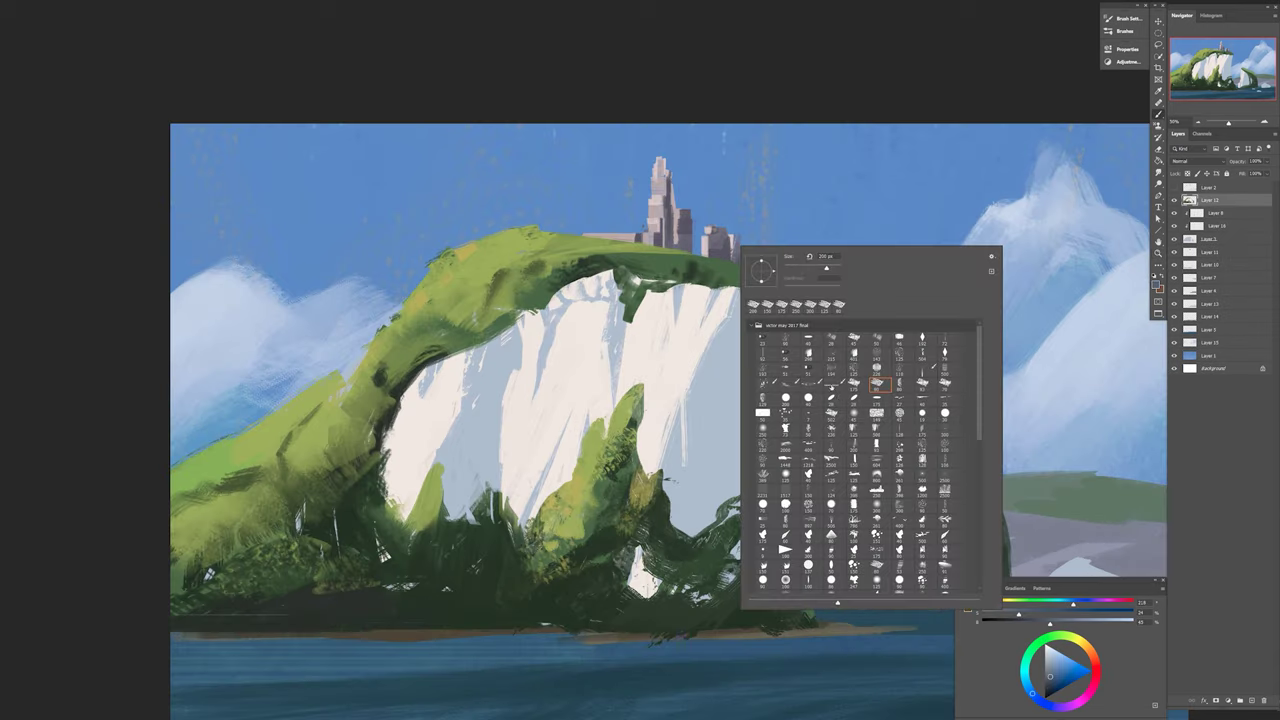
double_click(880, 385)
key("alt+[")
key("alt+[")
key("alt+[")
key("alt+[")
mouse_move(712, 198)
left_mouse_down()
mouse_move(739, 172)
mouse_move(669, 174)
mouse_move(710, 202)
left_mouse_up()
Sample light and dark tower tones and add a vertical touch on the castle tower.
left_click(705, 234, "alt")
left_click(706, 195, "alt")
left_click(712, 205, "alt")
left_click(706, 200, "alt")
left_click(703, 240, "alt")
mouse_move(701, 256)
left_mouse_down()
mouse_move(701, 230)
mouse_move(706, 256)
left_mouse_up()
left_click(706, 245, "alt")
Resample the tower colour, lighten it, and paint a pale highlight down the castle tower.
right_click(720, 185)
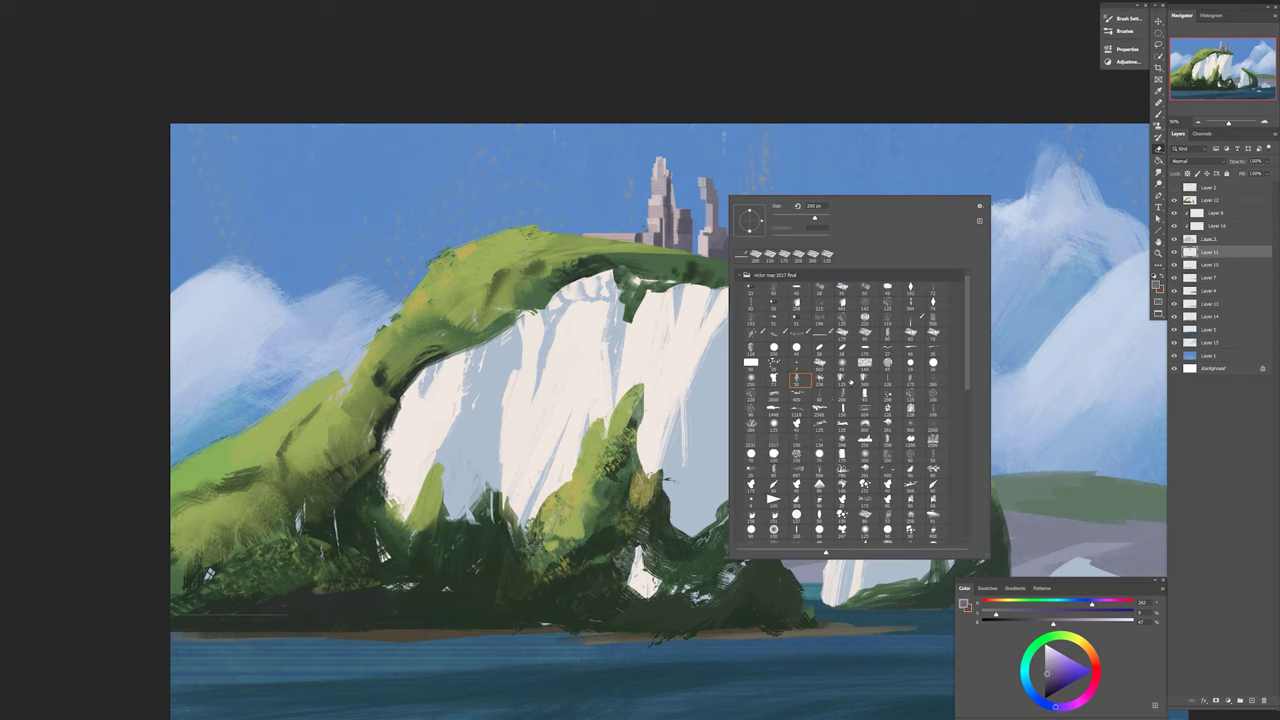
key("e")
key("Escape")
right_click(730, 205)
key("Escape")
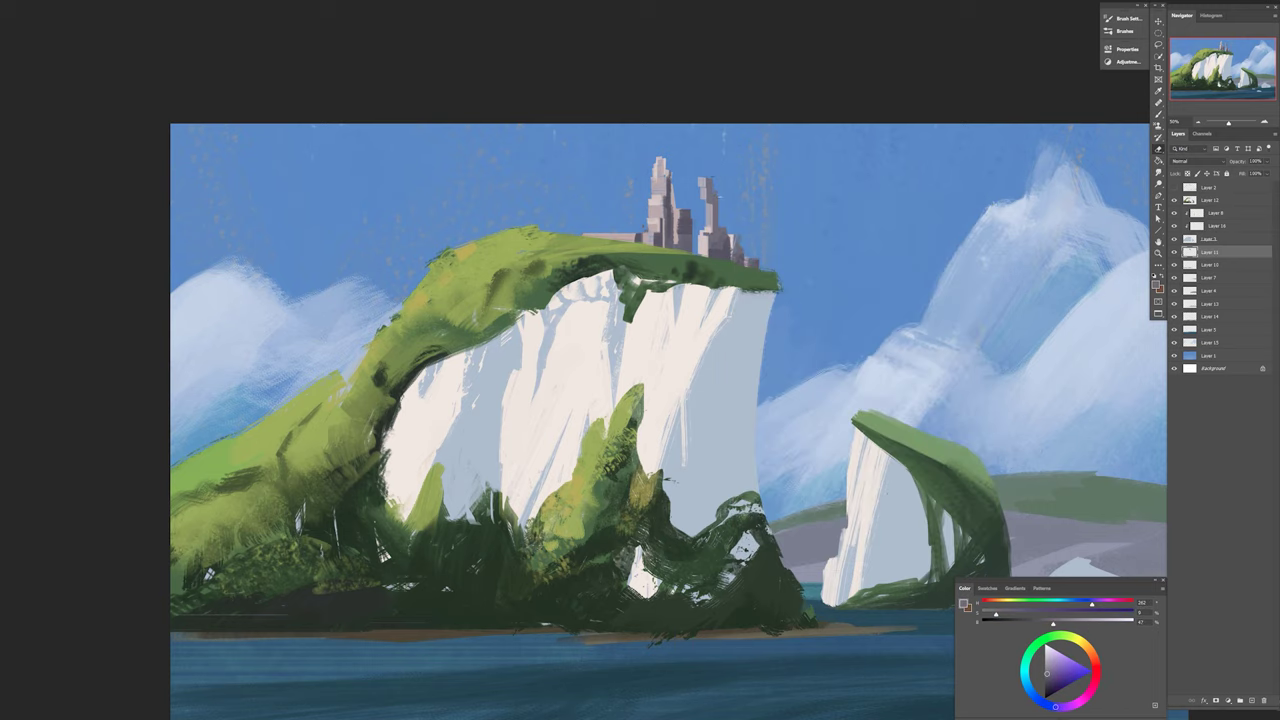
left_click(713, 219, "alt")
key("ctrl+minus")
key("ctrl+minus")
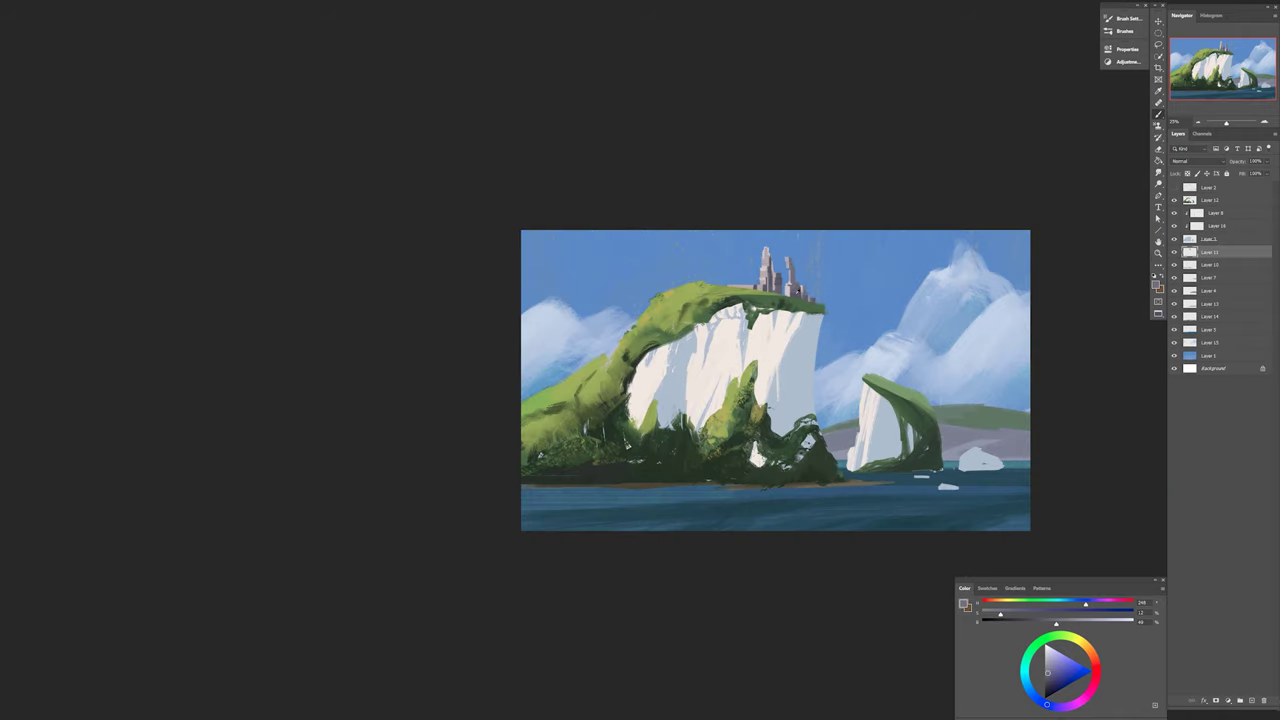
left_click(790, 272, "alt")
left_click(791, 270, "alt")
left_click_drag(789, 268, 789, 285)
left_click(878, 509, "alt")
key("alt+bracketleft")
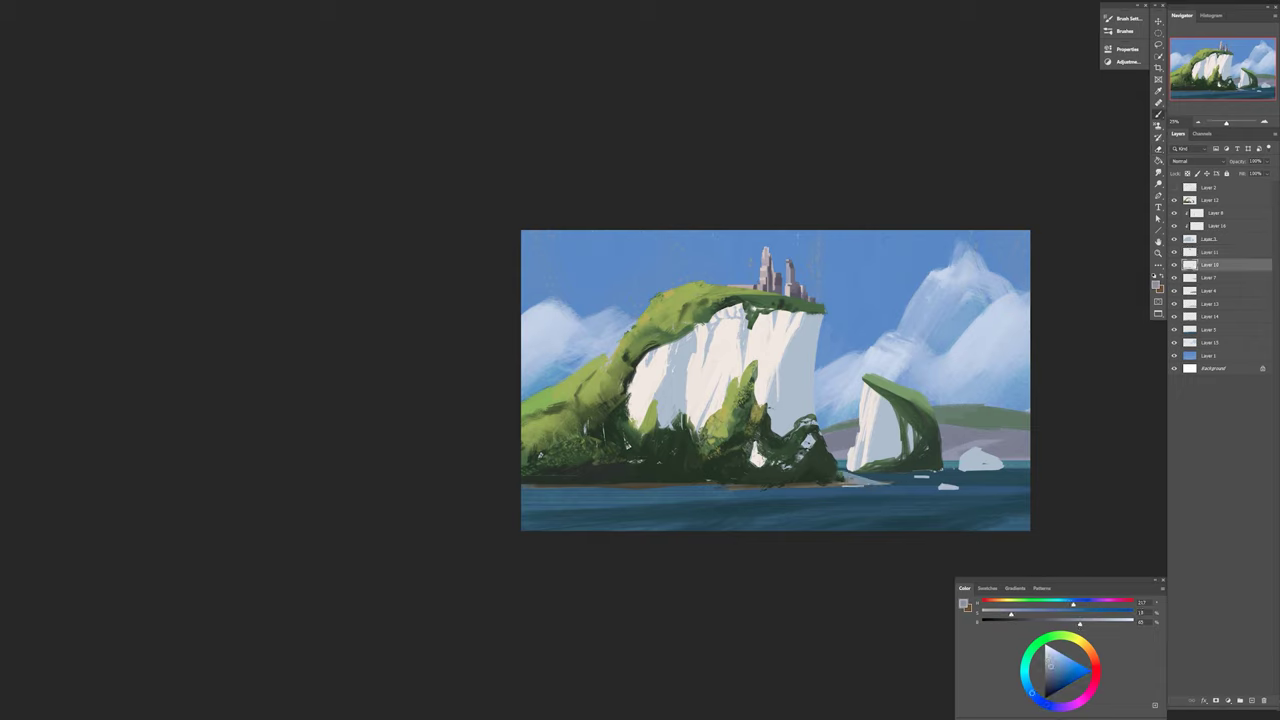
On Layer 10, paint a pale strip along the waterline and pick a lighter blue-grey.
mouse_move(860, 485)
left_mouse_down()
mouse_move(521, 486)
mouse_move(898, 488)
left_mouse_up()
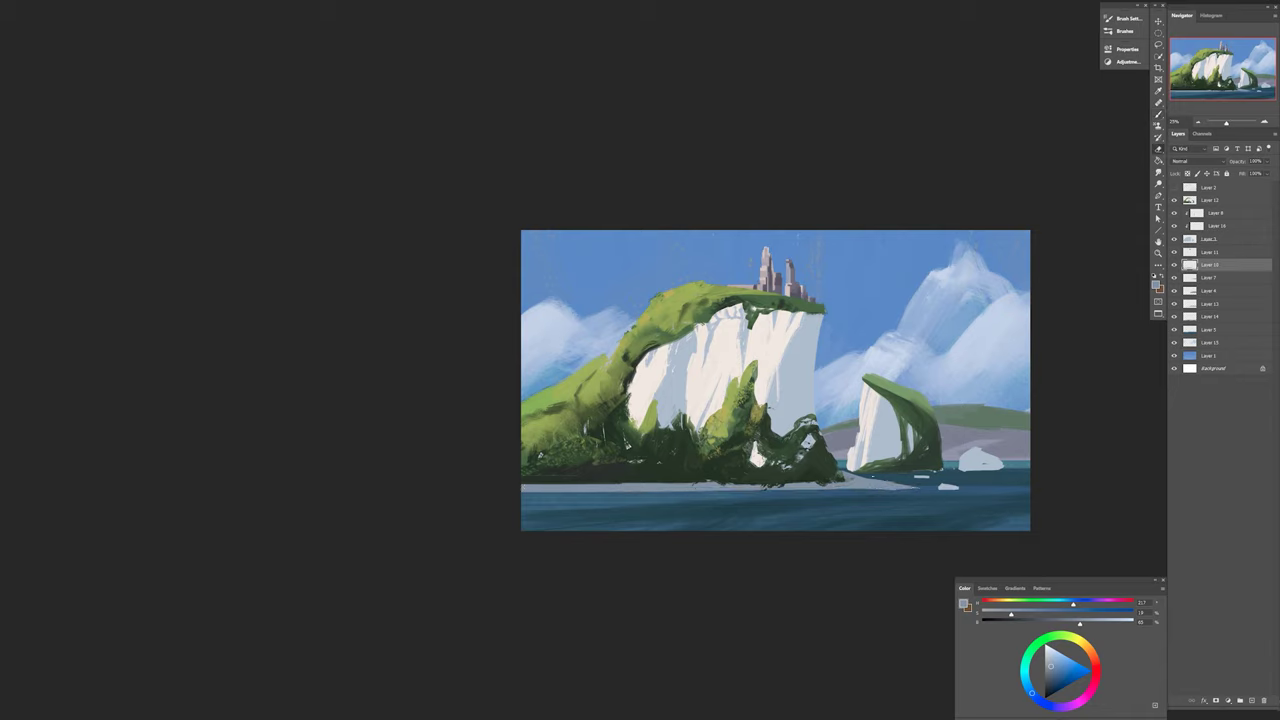
key("alt+bracketright")
key("alt+bracketright")
key("alt+bracketright")
key("alt+bracketright")
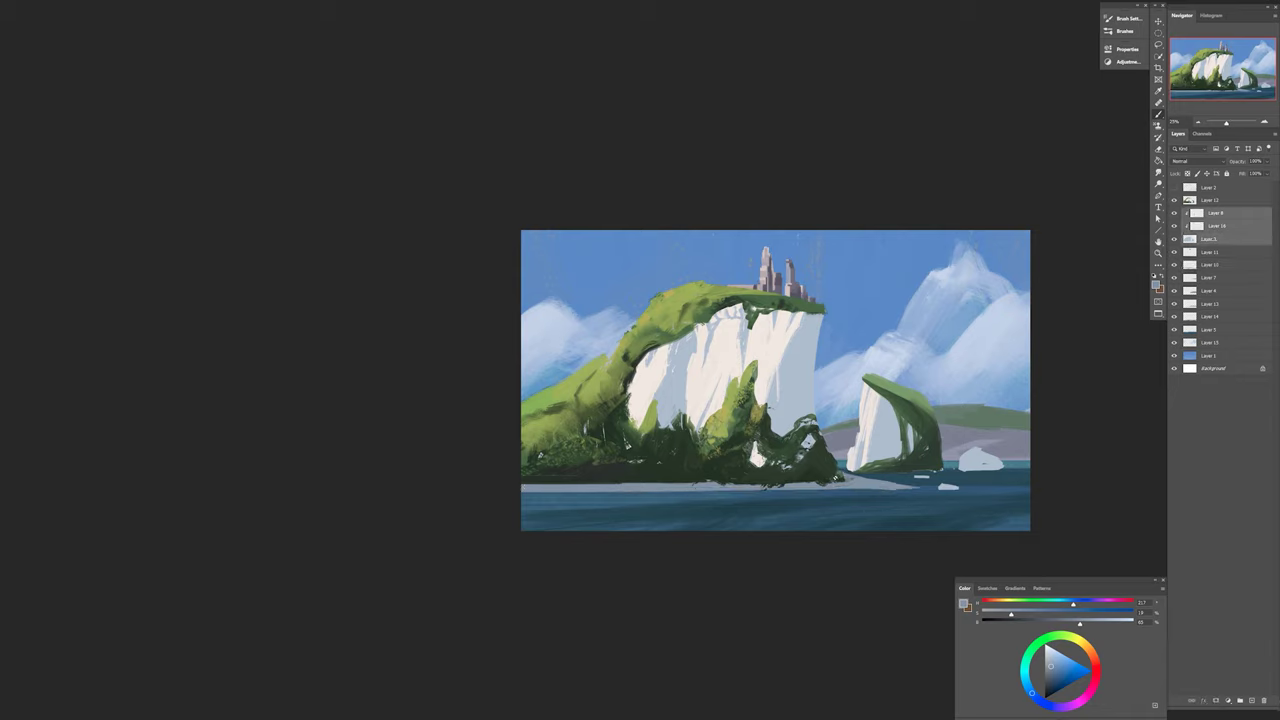
key("alt+bracketleft")
key("alt+bracketleft")
key("alt+bracketleft")
key("alt+bracketleft")
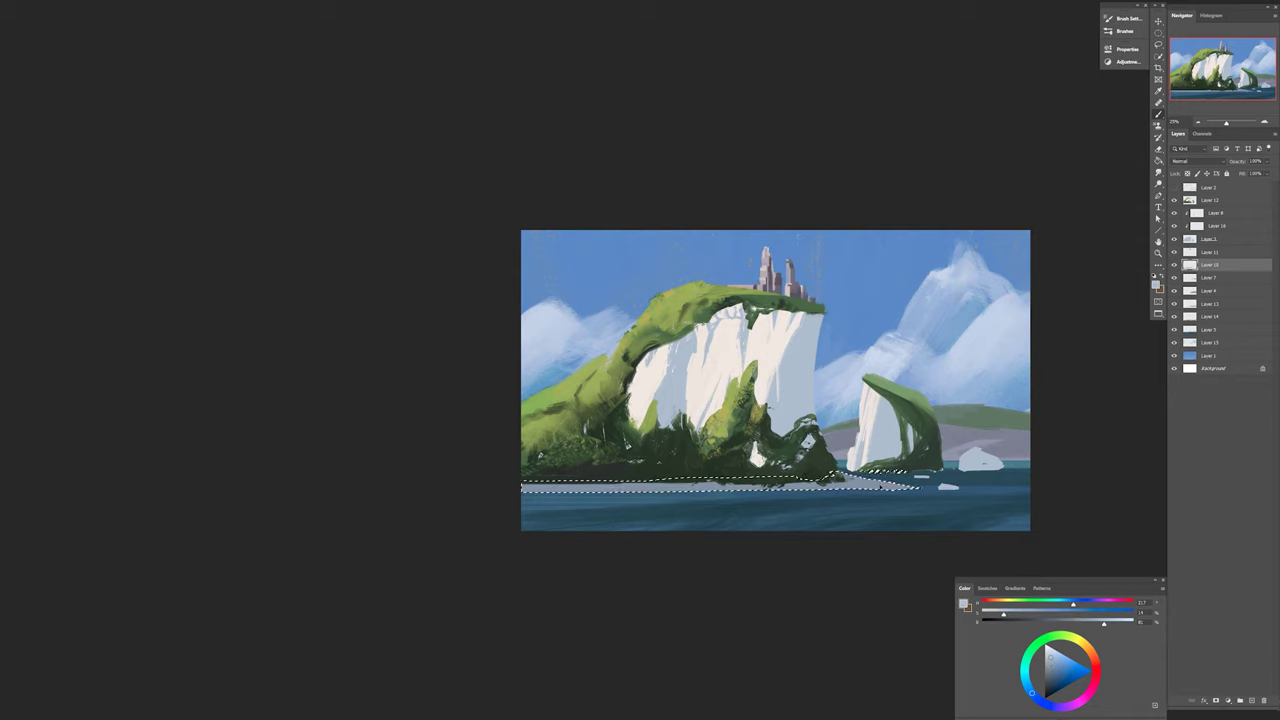
right_click(866, 478)
key("Escape")
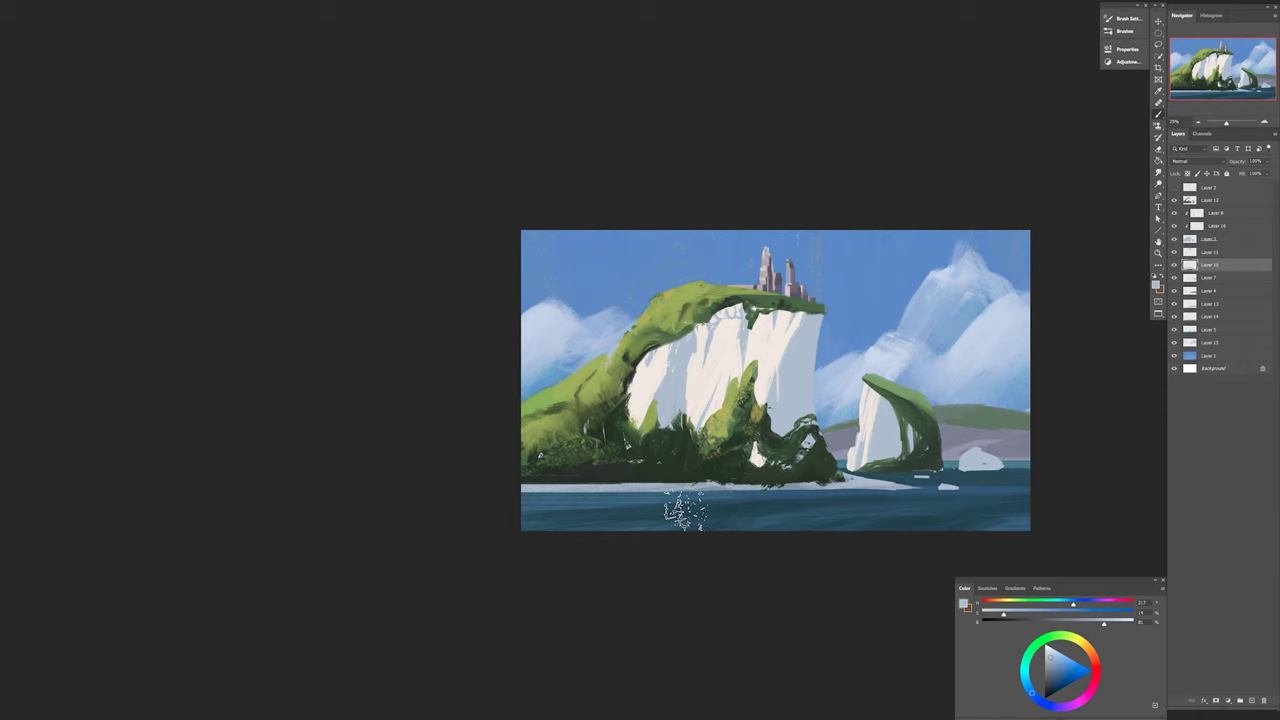
left_click(680, 487, "alt")
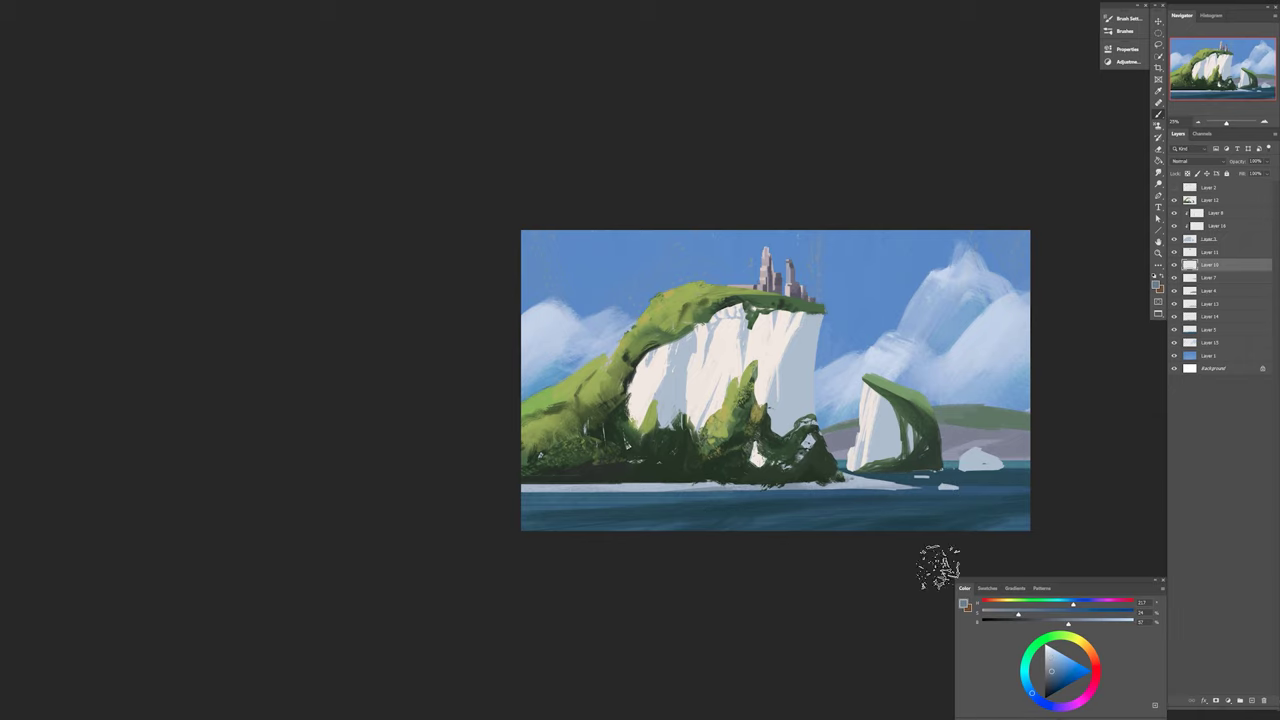
scroll(844, 476, "up", 1)
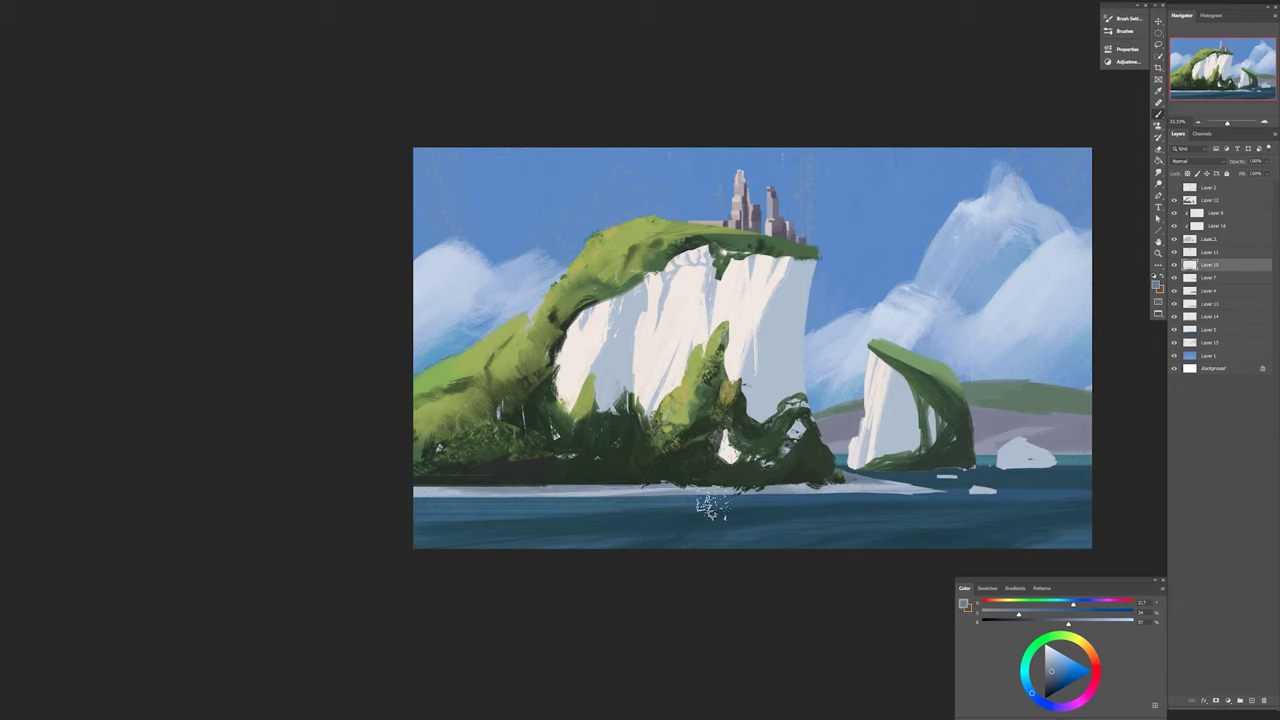
left_click(858, 490, "alt")
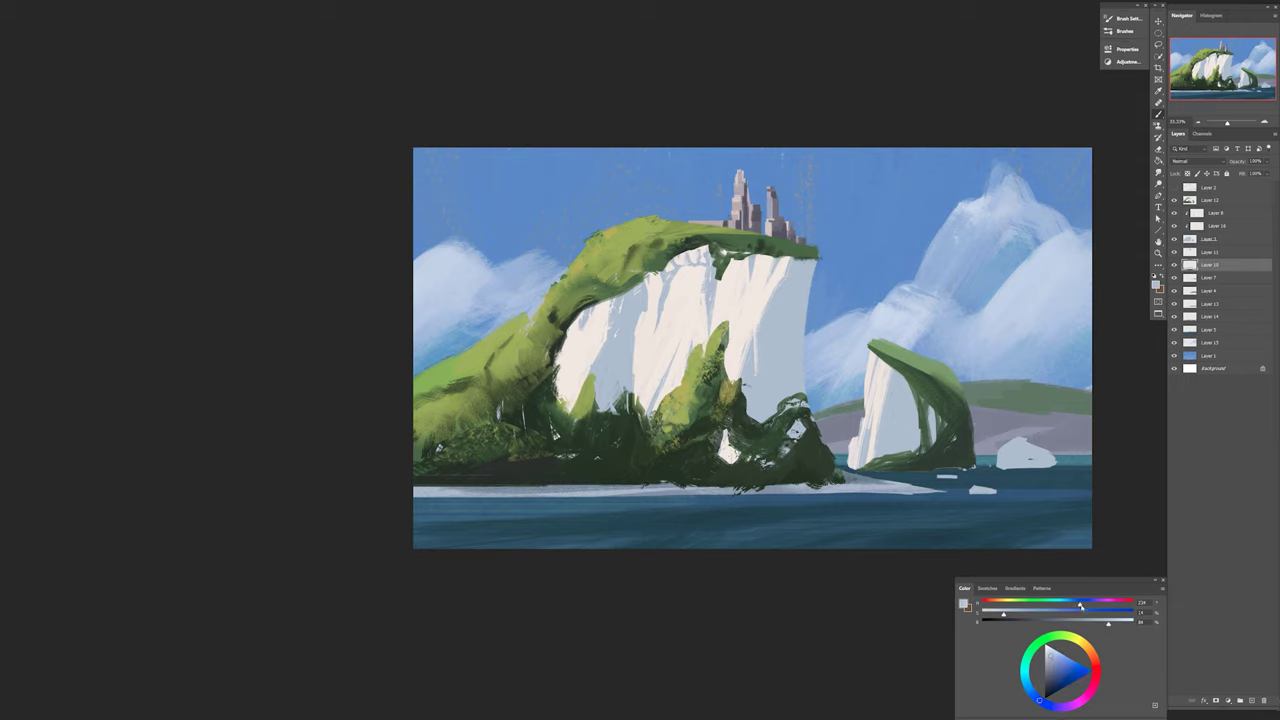
Enlarge the brush, make Layer 3 active and nudge the paint hue slightly.
key("bracketright")
key("bracketright")
key("bracketright")
right_click(885, 515)
key("Escape")
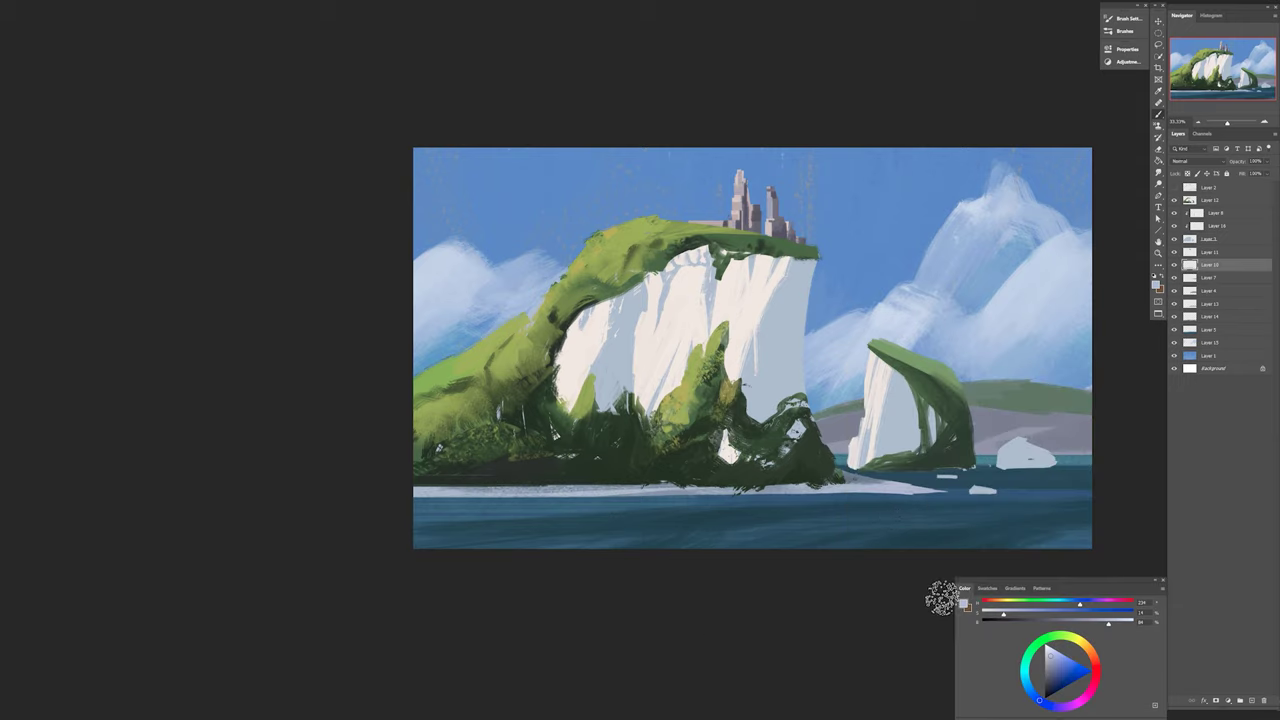
right_click(776, 378, "ctrl")
left_click(790, 378)
left_click(1075, 605)
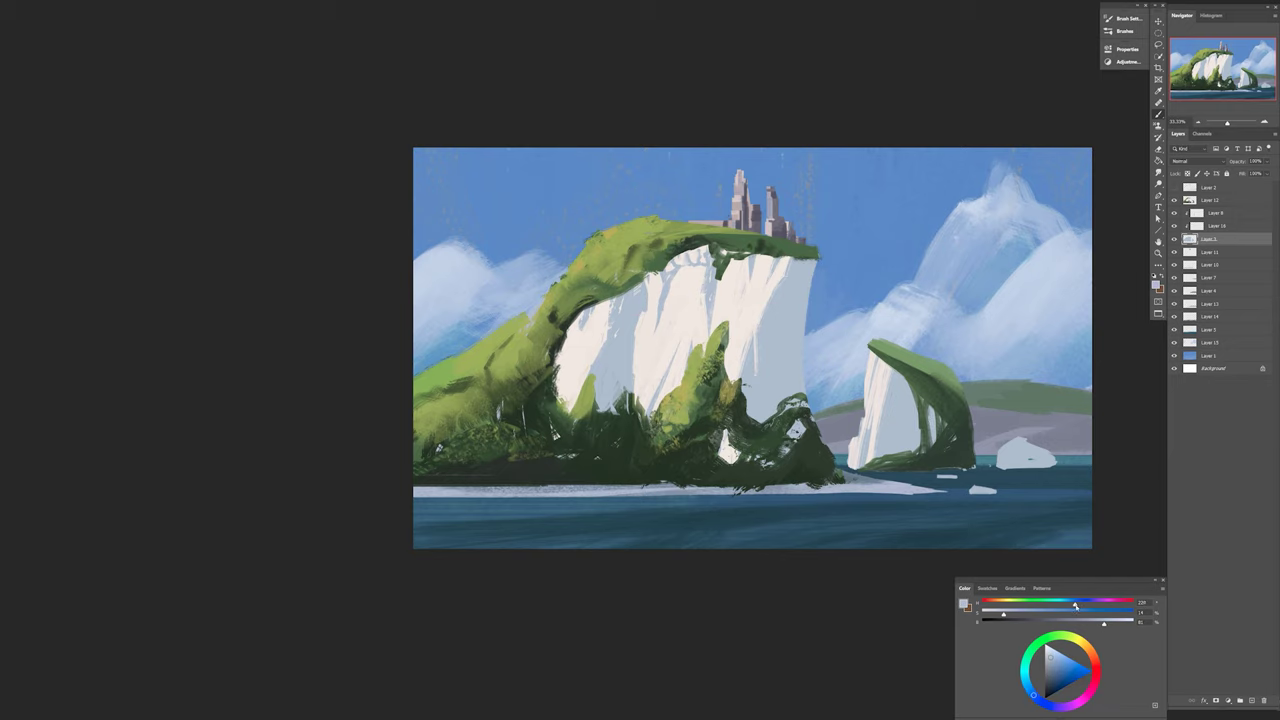
On Layer 16, shade the white cliff face with a darker grey stroke.
key("alt+bracketright")
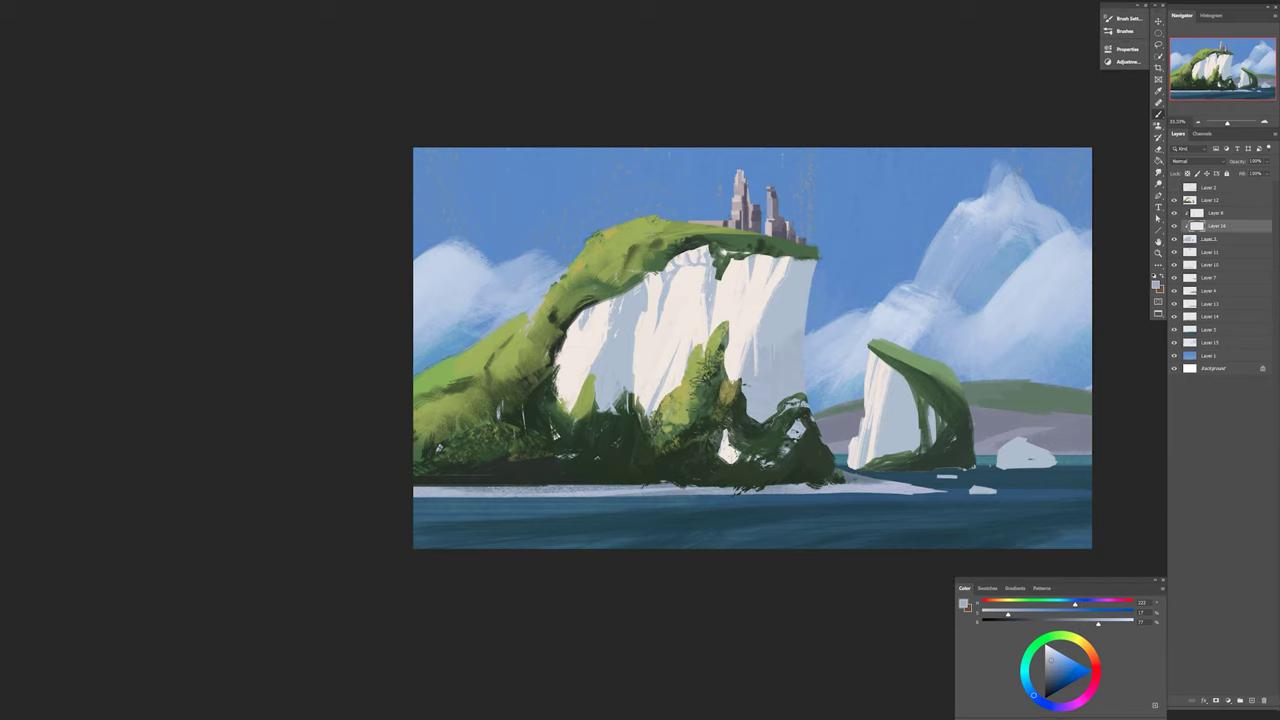
key("alt+bracketright")
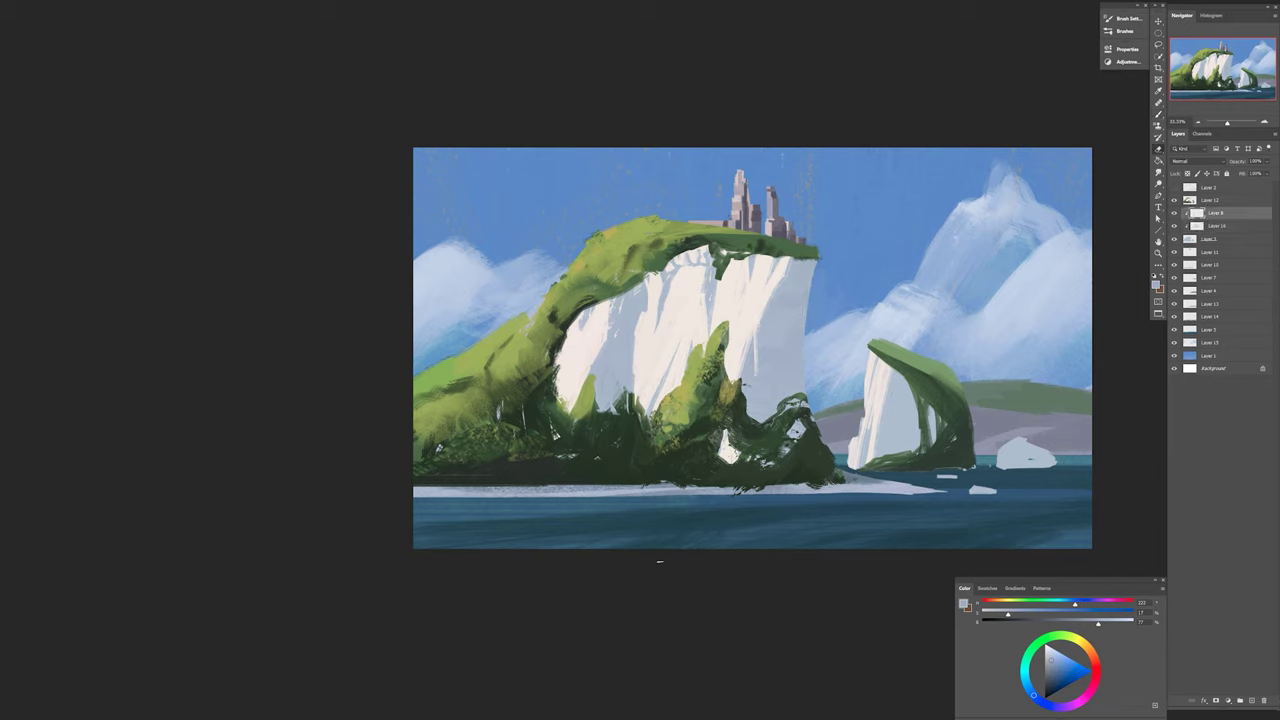
right_click(730, 316)
left_click(742, 330)
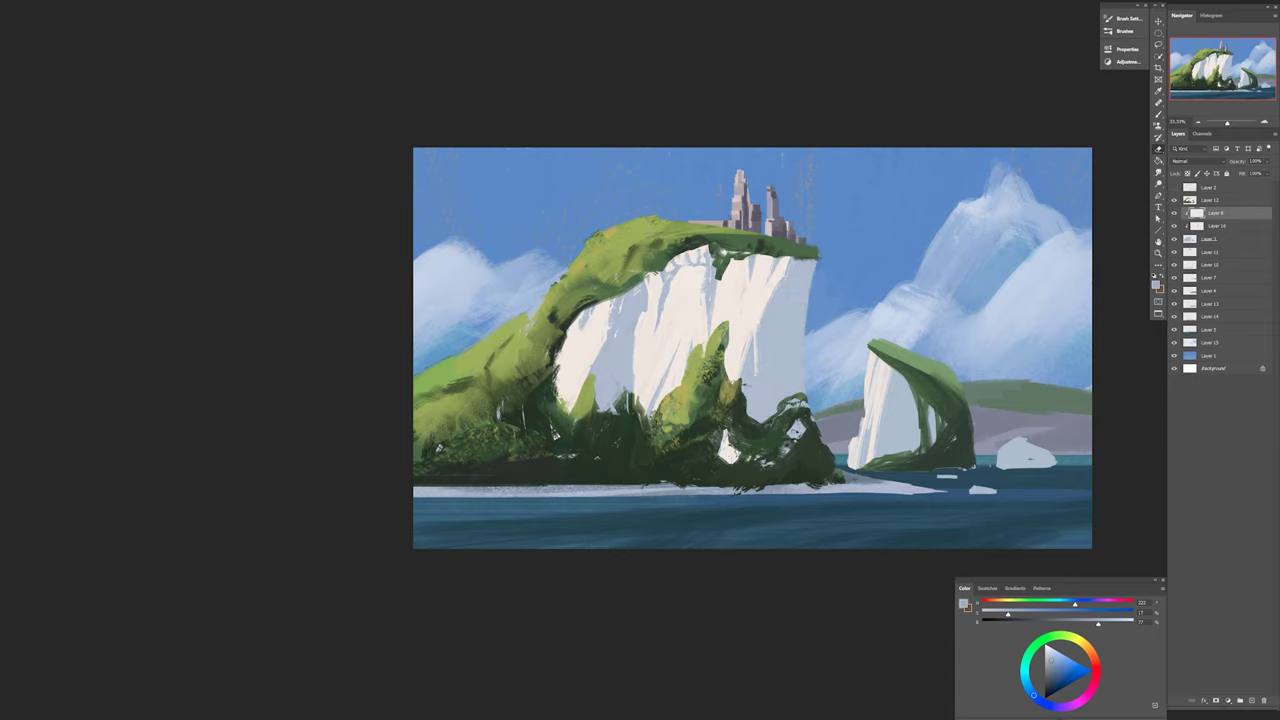
key("b")
key("alt+bracketleft")
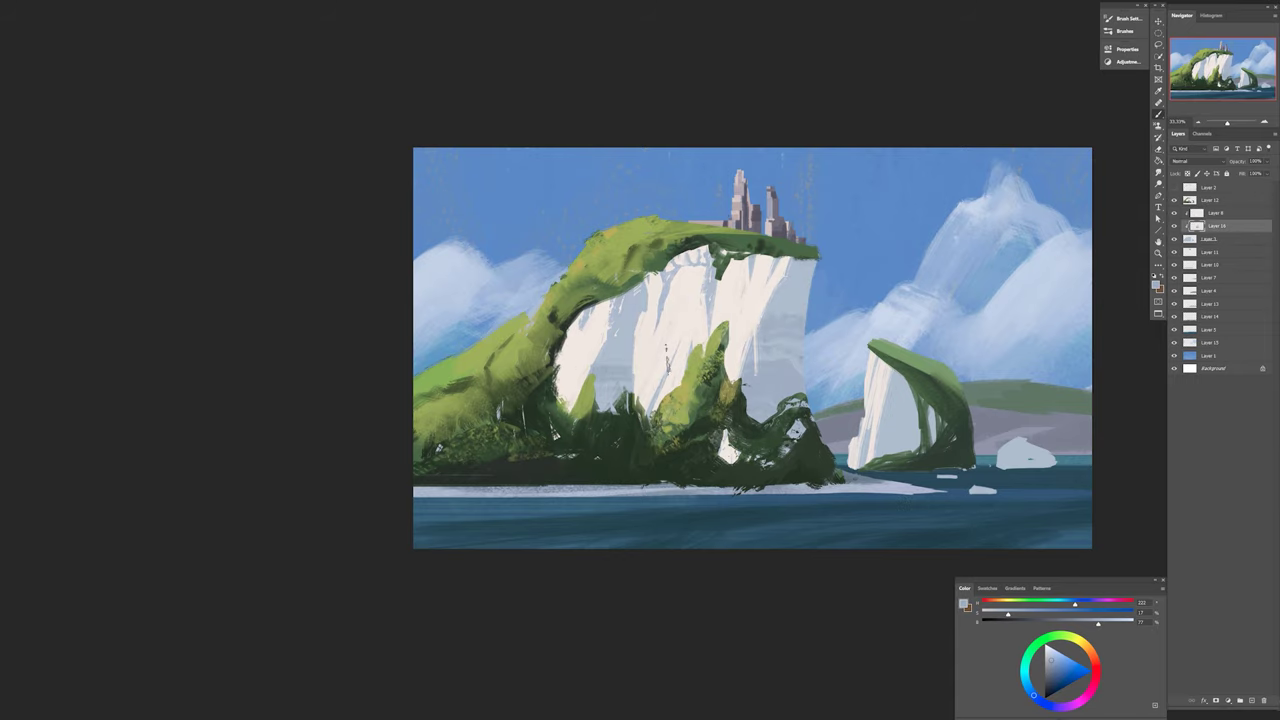
left_click_drag(628, 318, 607, 405)
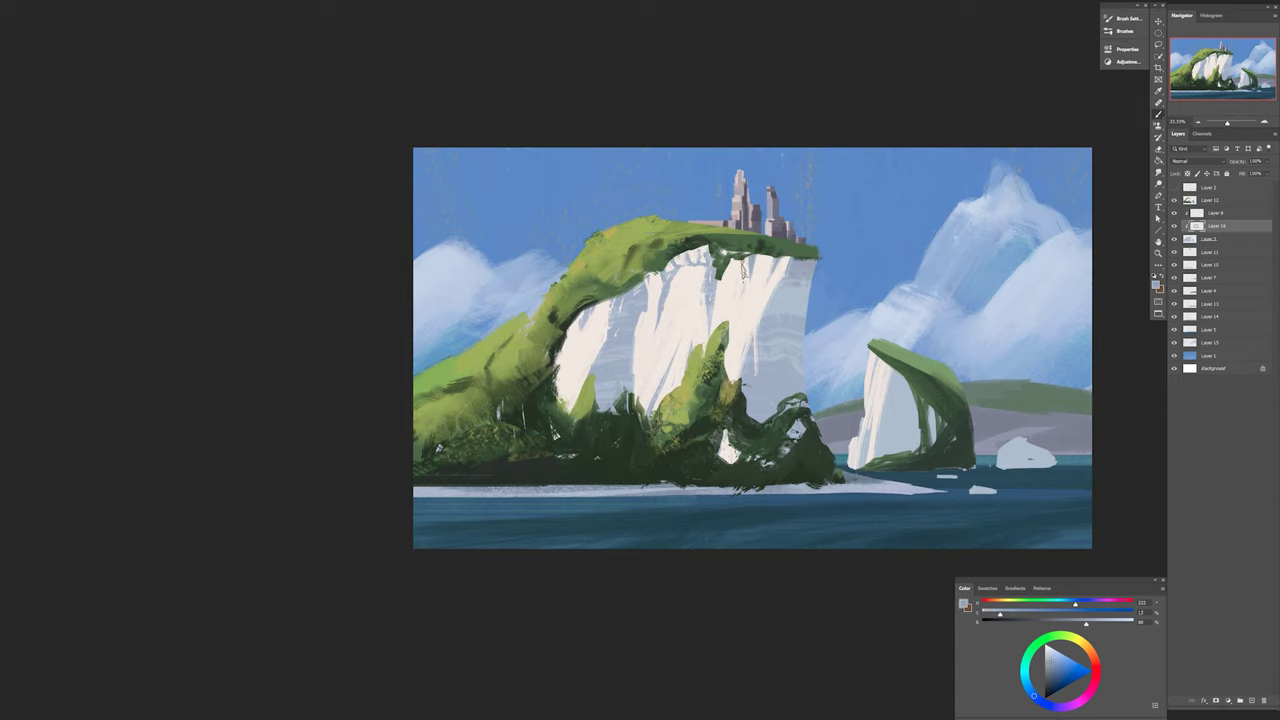
Choose a scribble-shaped brush tip and paint streaky grey texture on the cliff face.
right_click(782, 397)
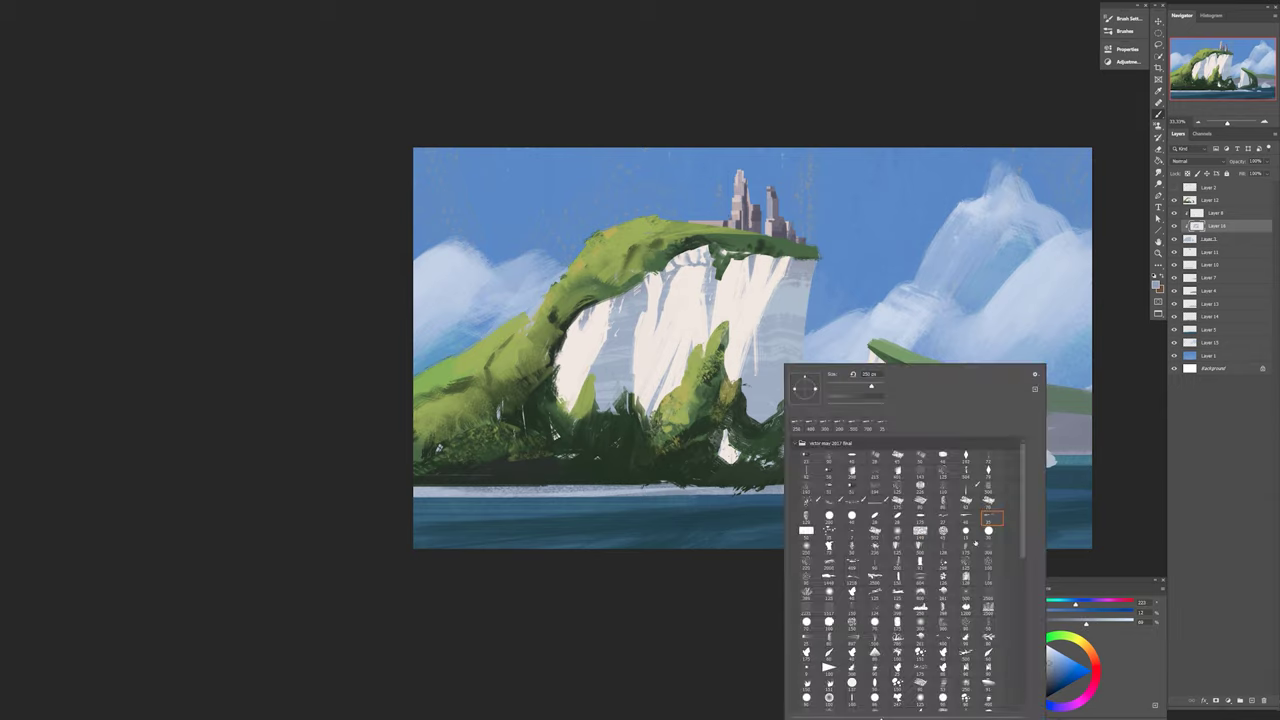
left_click(830, 470)
key("Return")
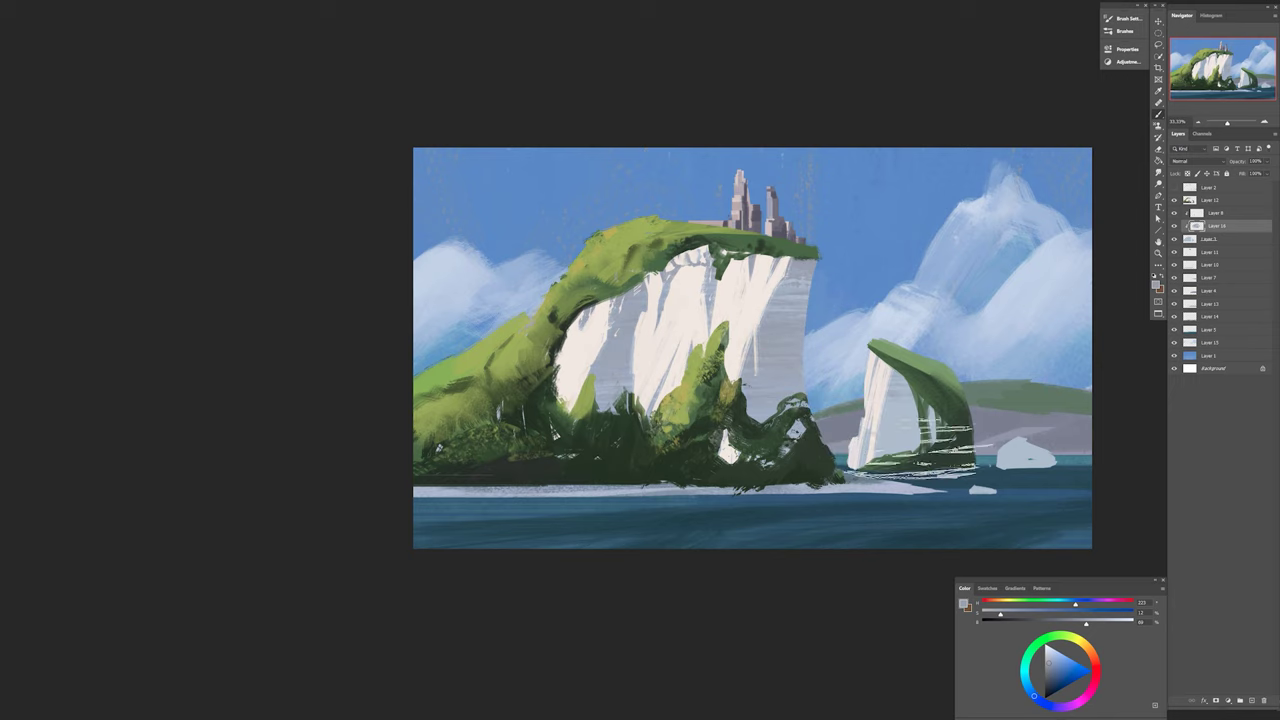
left_click(940, 445, "alt")
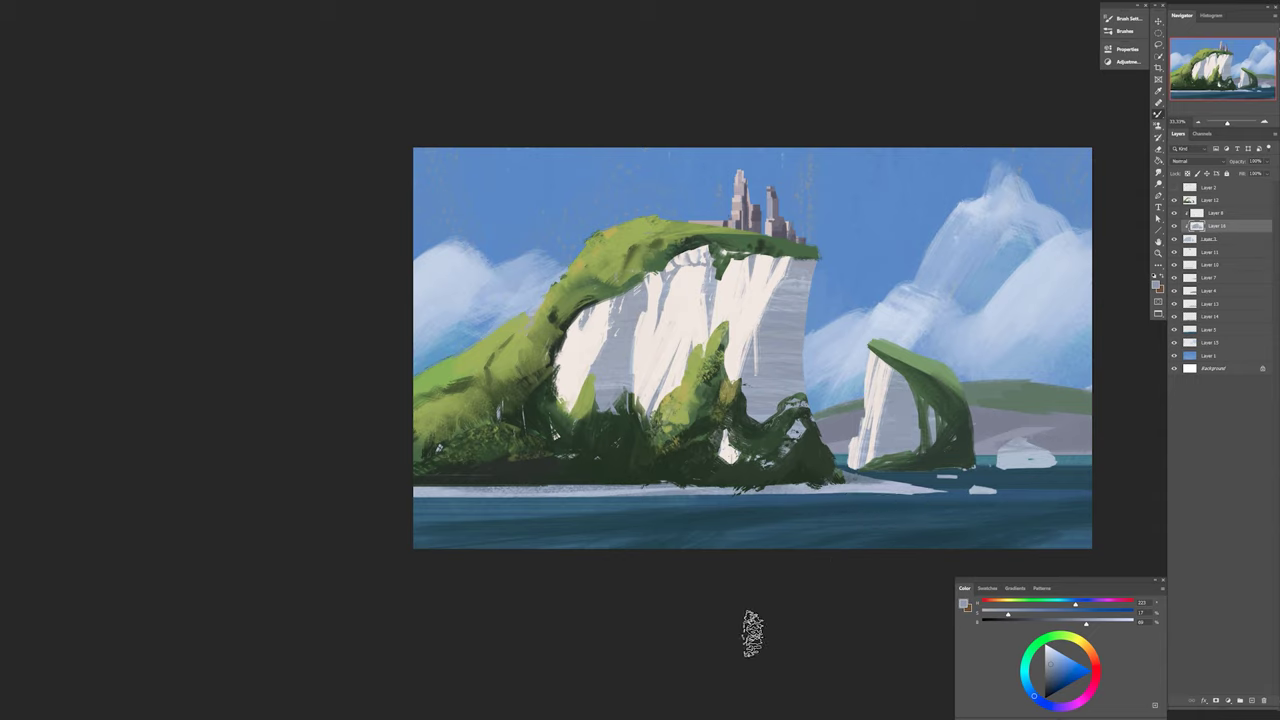
Review brush presets, then create a new Layer 17 directly above Layer 16.
right_click(775, 375)
key("Escape")
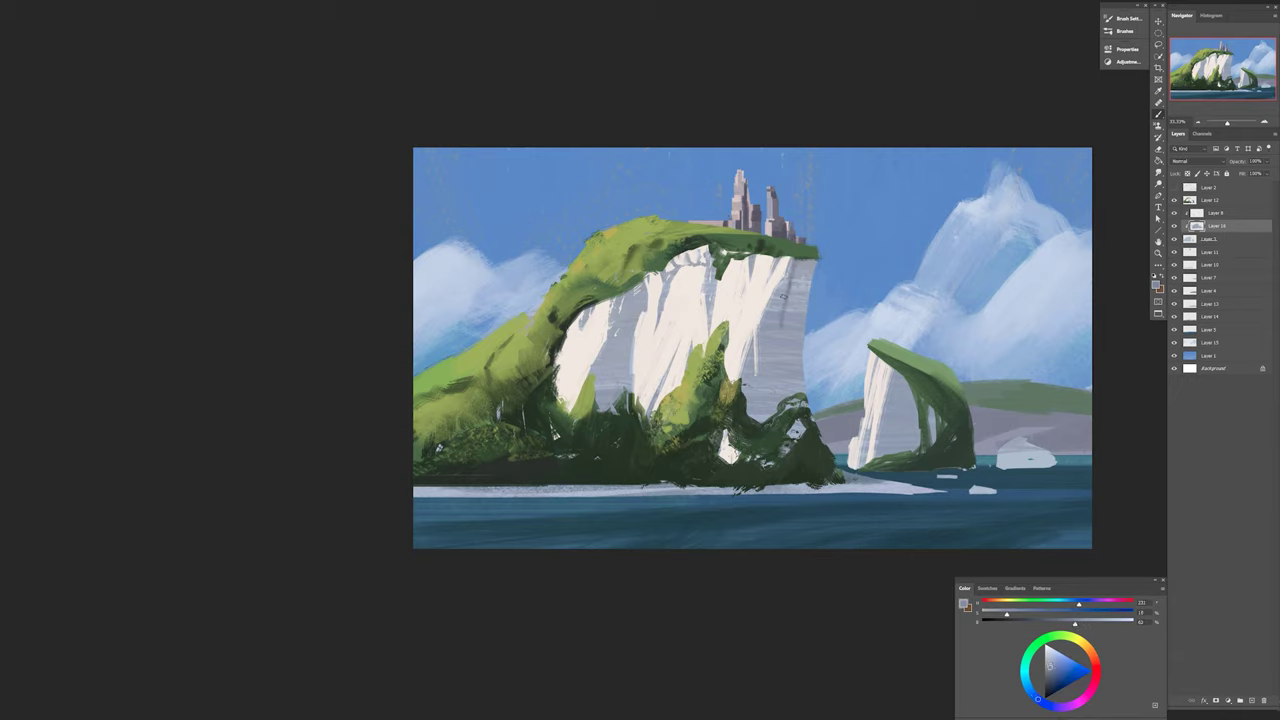
right_click(787, 338)
key("Escape")
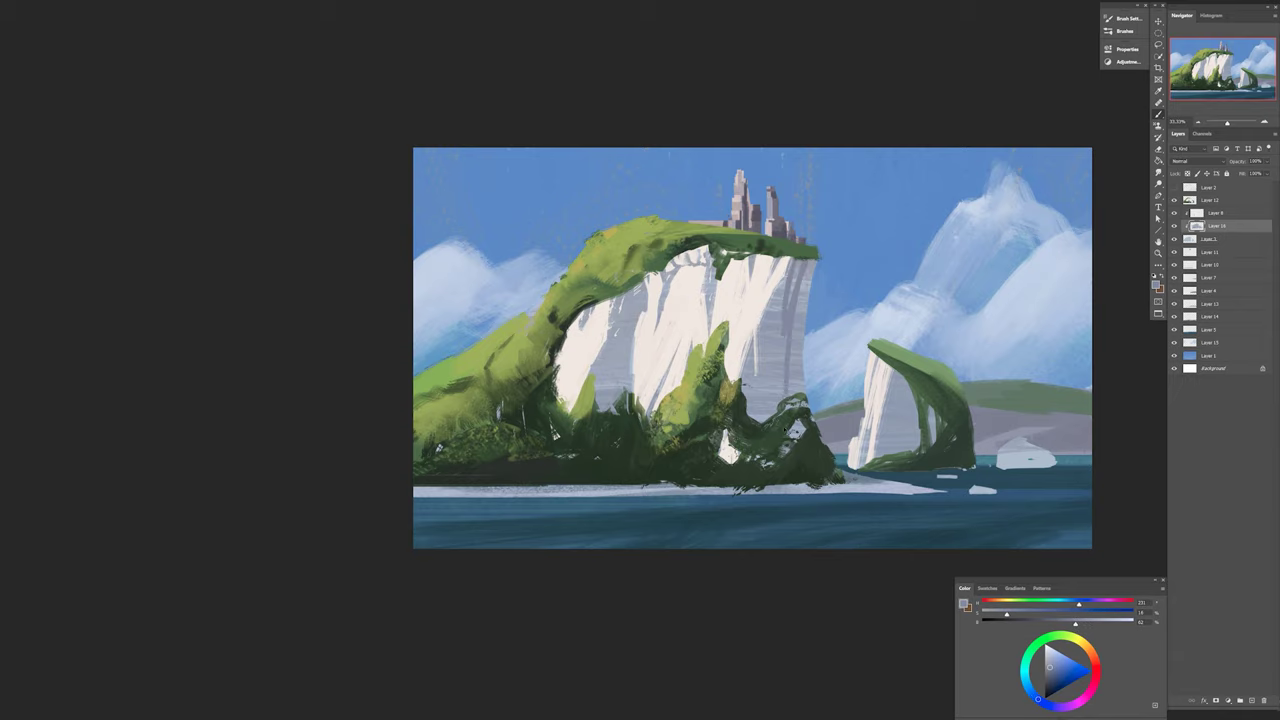
right_click(789, 318)
key("Escape")
right_click(795, 315)
key("Escape")
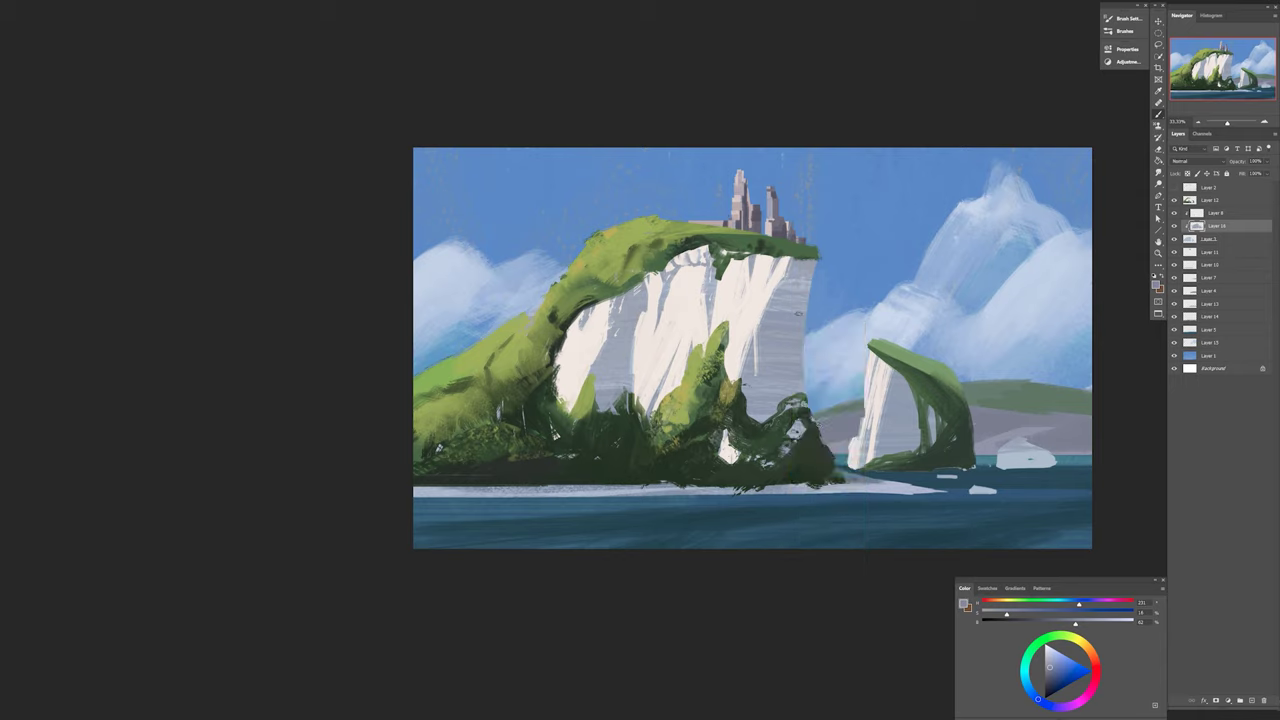
right_click(789, 330)
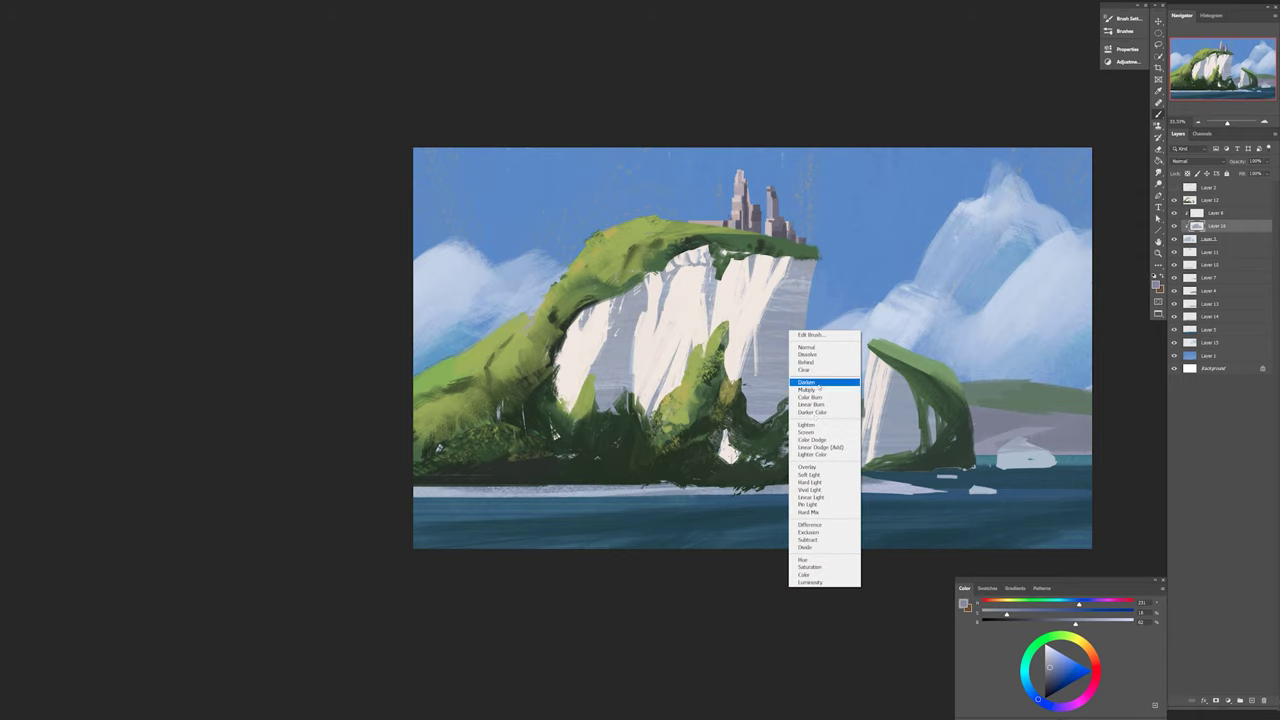
key("Escape")
left_click(1252, 703)
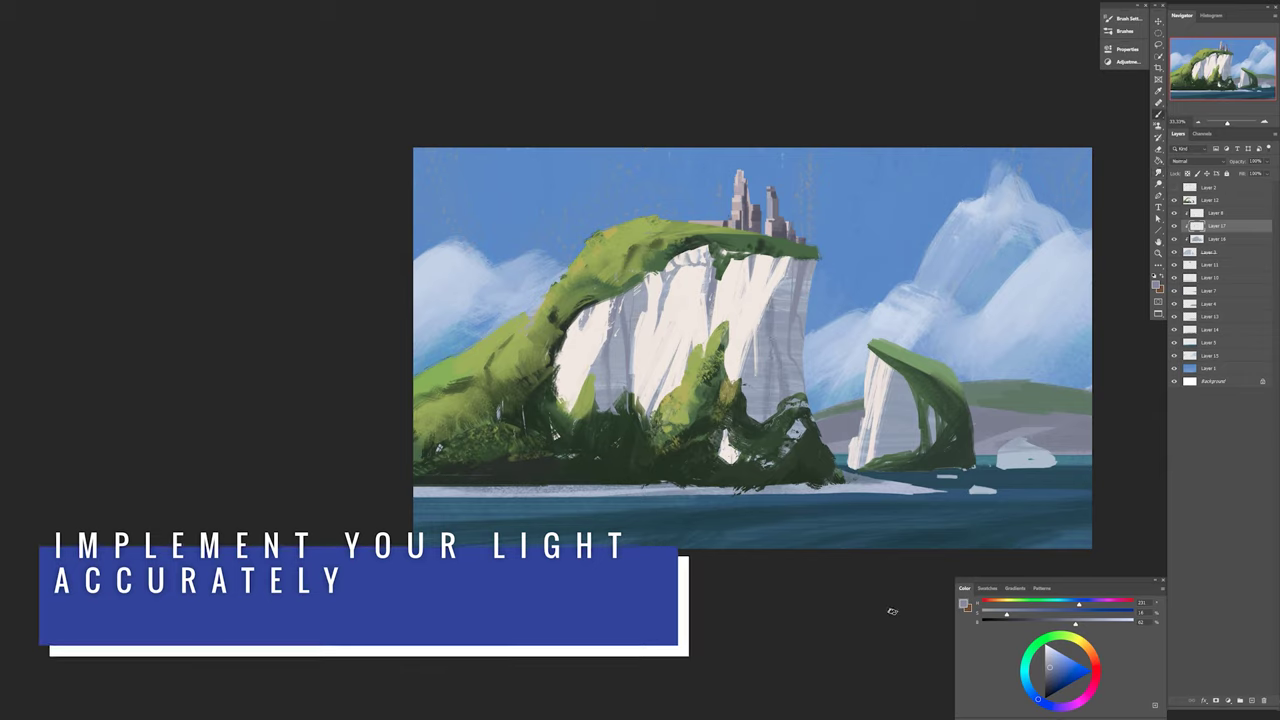
With a leafy foliage brush, paint green and pale strokes across the central chalk cliff face.
right_click(985, 532)
left_click(985, 532)
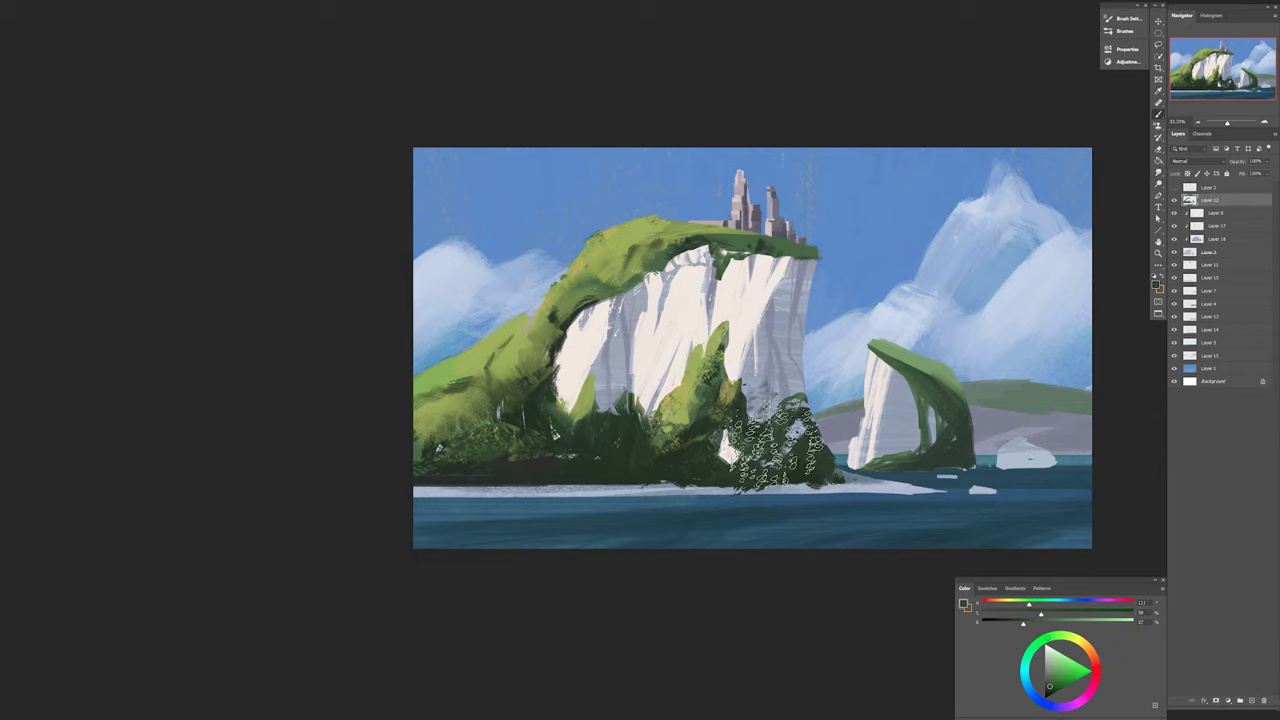
mouse_move(770, 400)
left_mouse_down()
mouse_move(806, 453)
mouse_move(760, 370)
left_mouse_up()
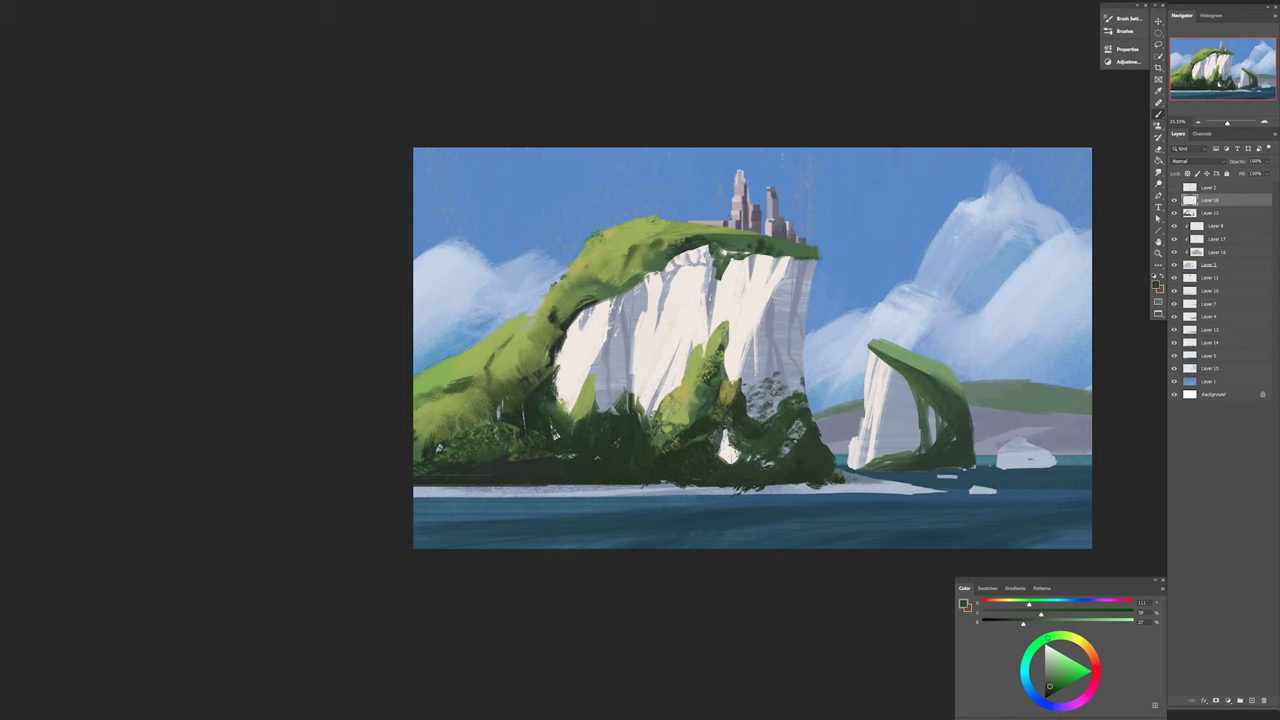
mouse_move(668, 350)
left_mouse_down()
mouse_move(665, 400)
mouse_move(720, 340)
mouse_move(645, 410)
mouse_move(725, 360)
left_mouse_up()
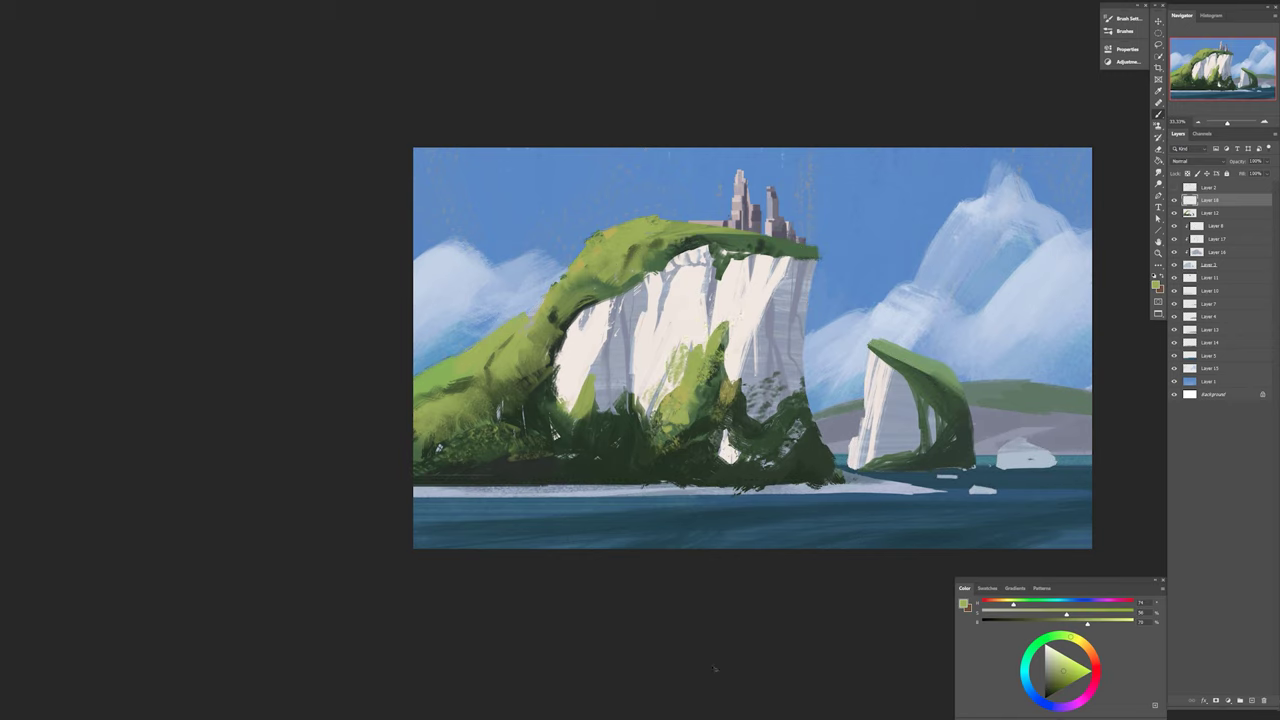
mouse_move(650, 430)
left_mouse_down()
mouse_move(725, 340)
mouse_move(625, 420)
left_mouse_up()
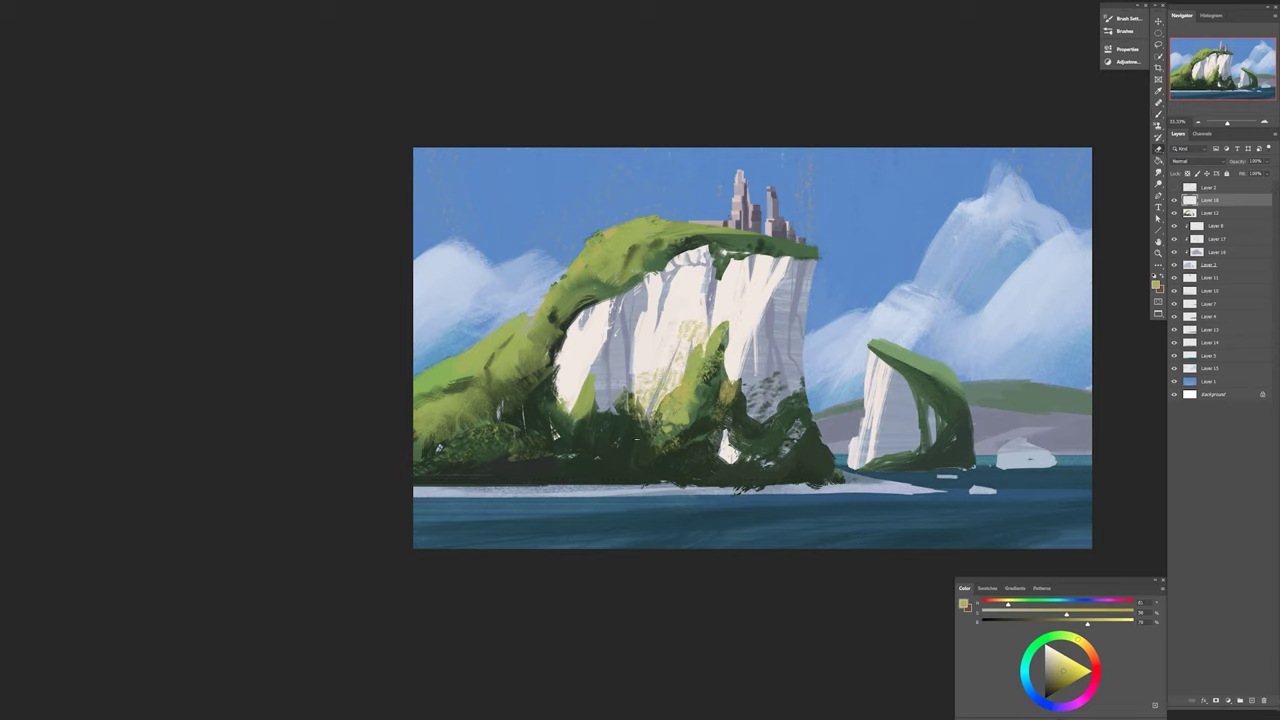
mouse_move(725, 300)
left_mouse_down()
mouse_move(720, 345)
mouse_move(664, 330)
left_mouse_up()
mouse_move(645, 410)
left_mouse_down()
mouse_move(720, 296)
mouse_move(645, 395)
left_mouse_up()
left_click_drag(740, 285, 640, 408)
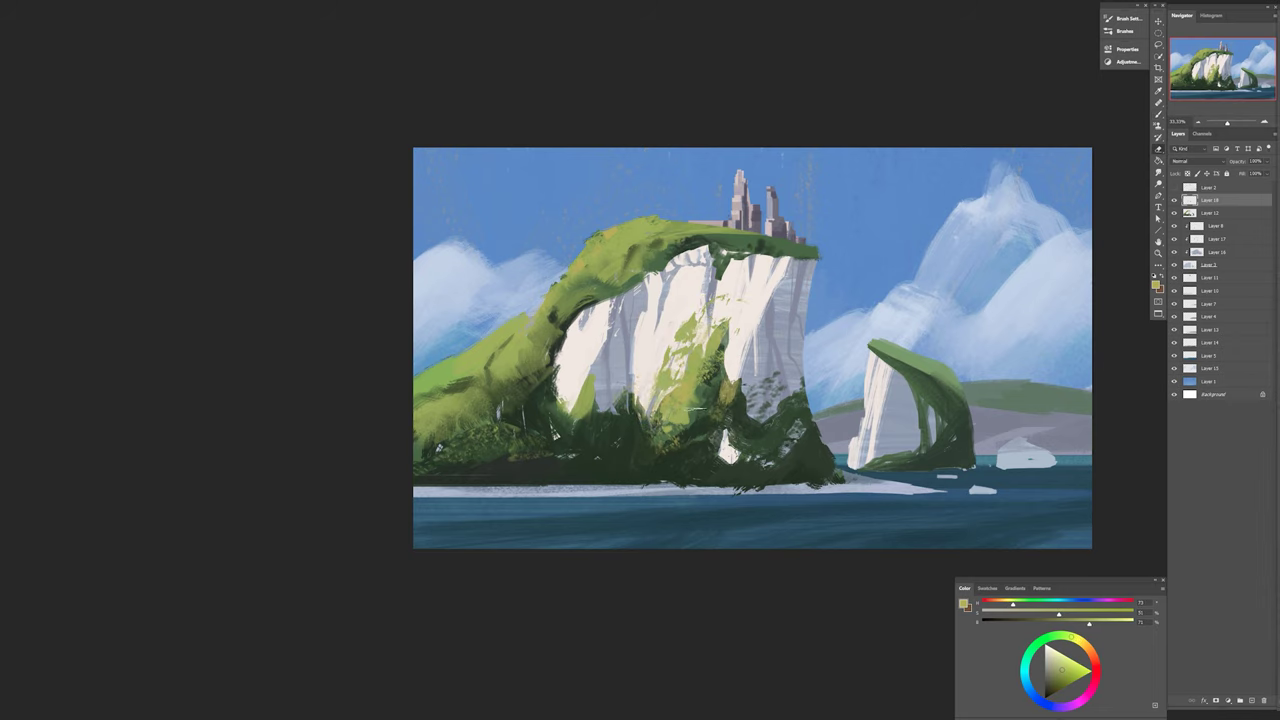
mouse_move(780, 260)
left_mouse_down()
mouse_move(700, 350)
mouse_move(710, 380)
mouse_move(755, 410)
left_mouse_up()
left_click_drag(670, 345, 645, 405)
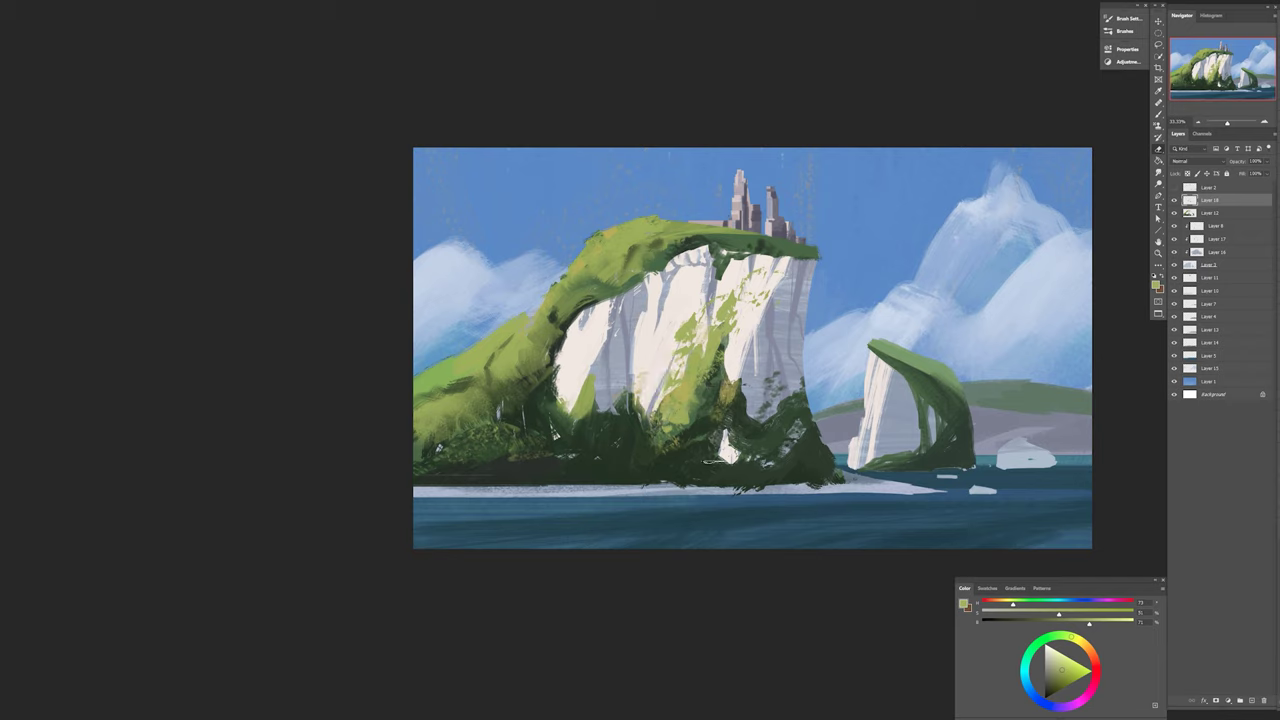
Sample a darker green and paint it onto the lower cliff face and base on Layer 12.
left_click(613, 381, "alt")
mouse_move(630, 350)
left_mouse_down()
mouse_move(595, 420)
mouse_move(615, 470)
left_mouse_up()
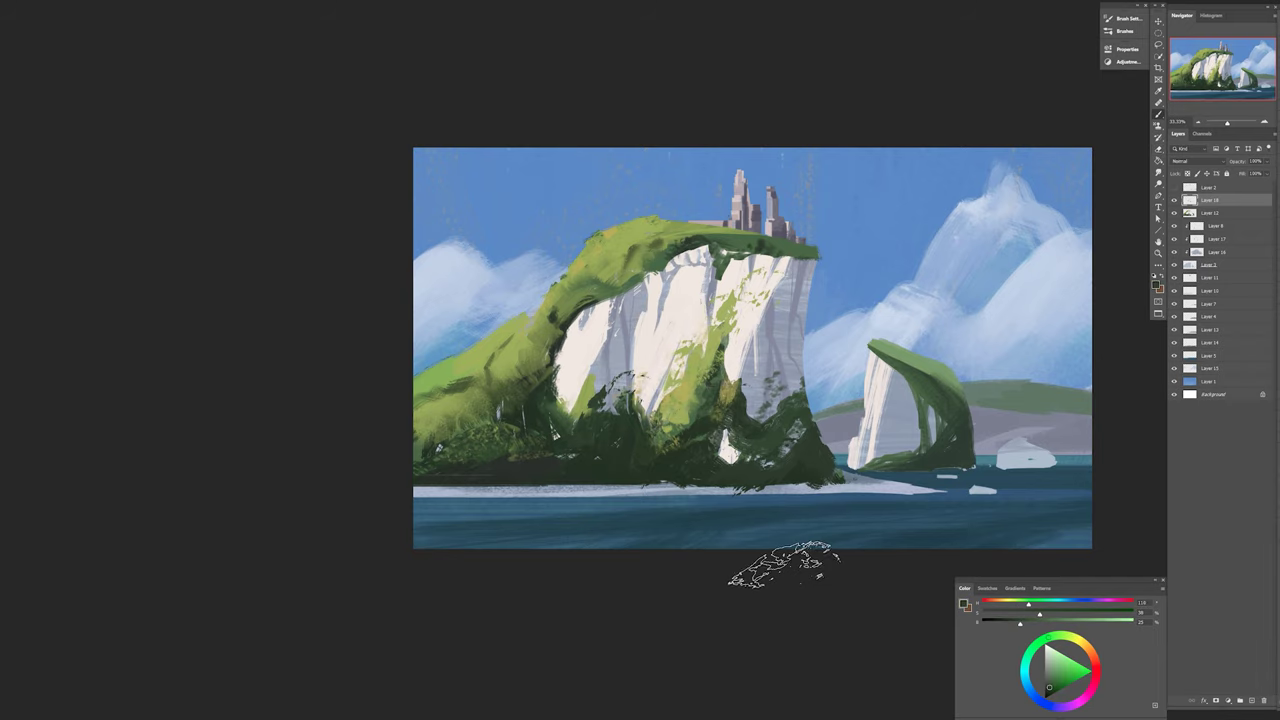
key("bracketleft")
key("bracketleft")
key("bracketleft")
key("bracketleft")
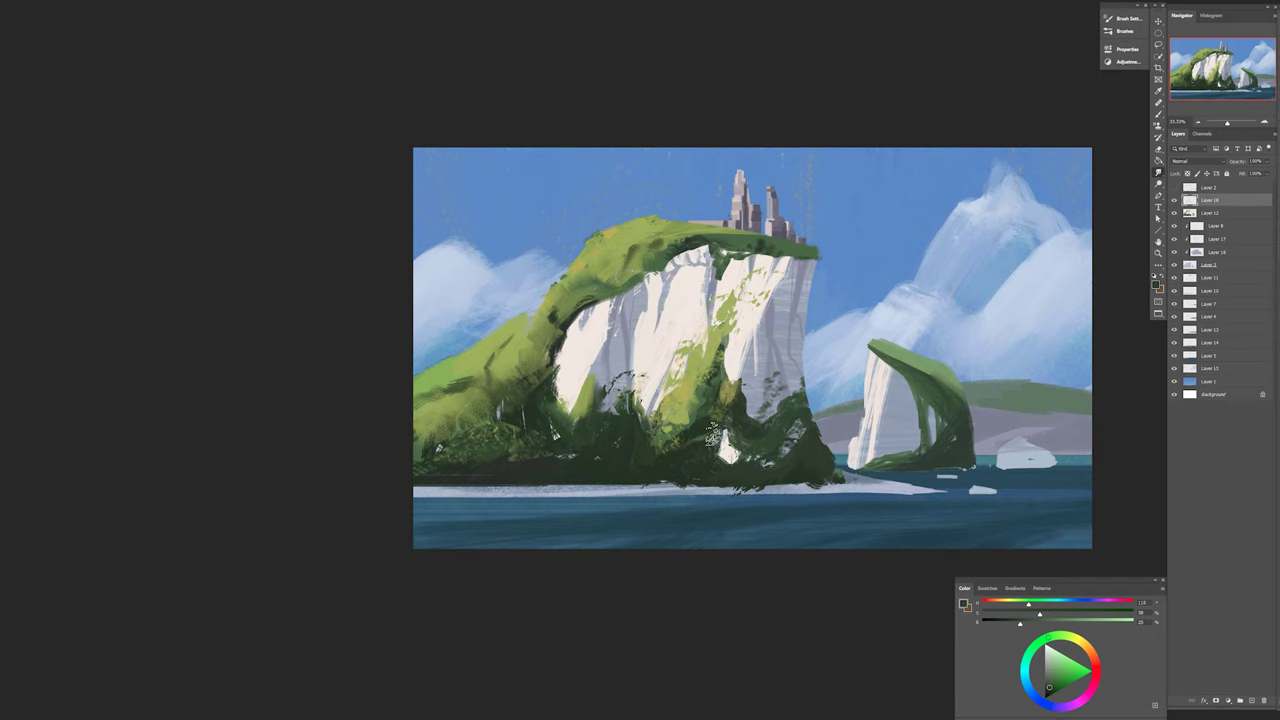
key("alt+bracketleft")
right_click(706, 426)
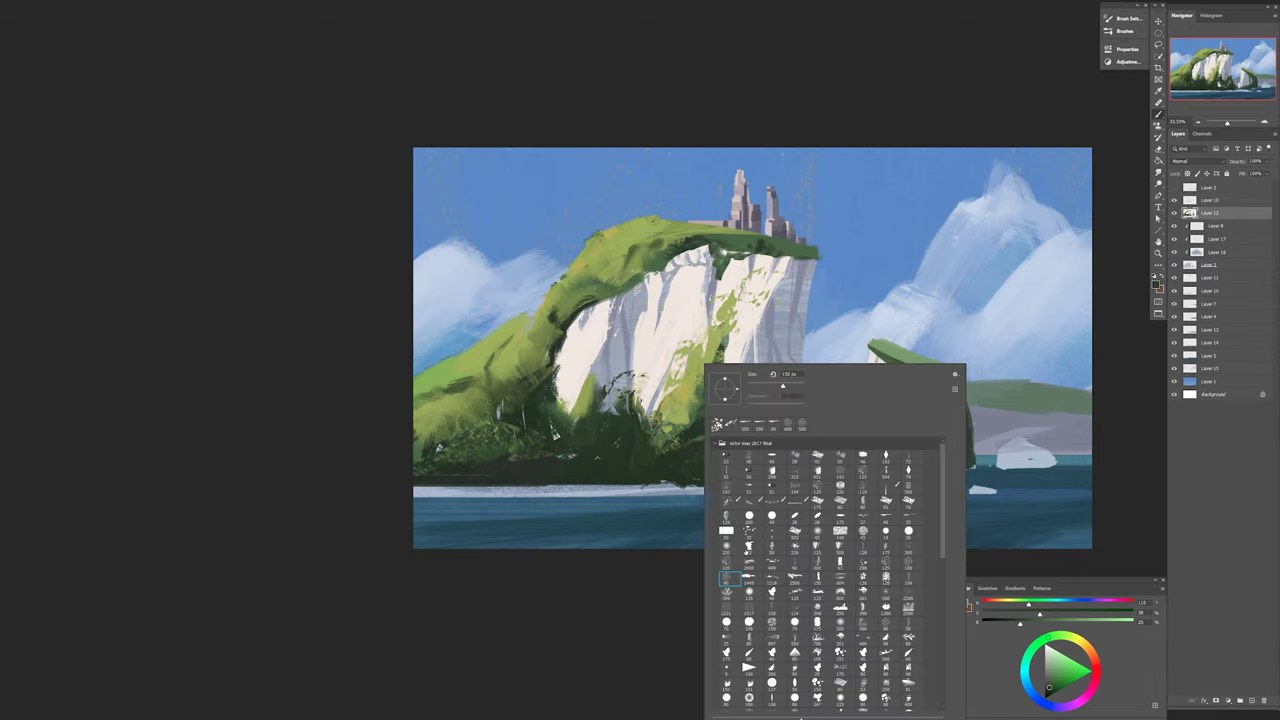
key("Return")
mouse_move(700, 400)
left_mouse_down()
mouse_move(650, 490)
mouse_move(690, 495)
left_mouse_up()
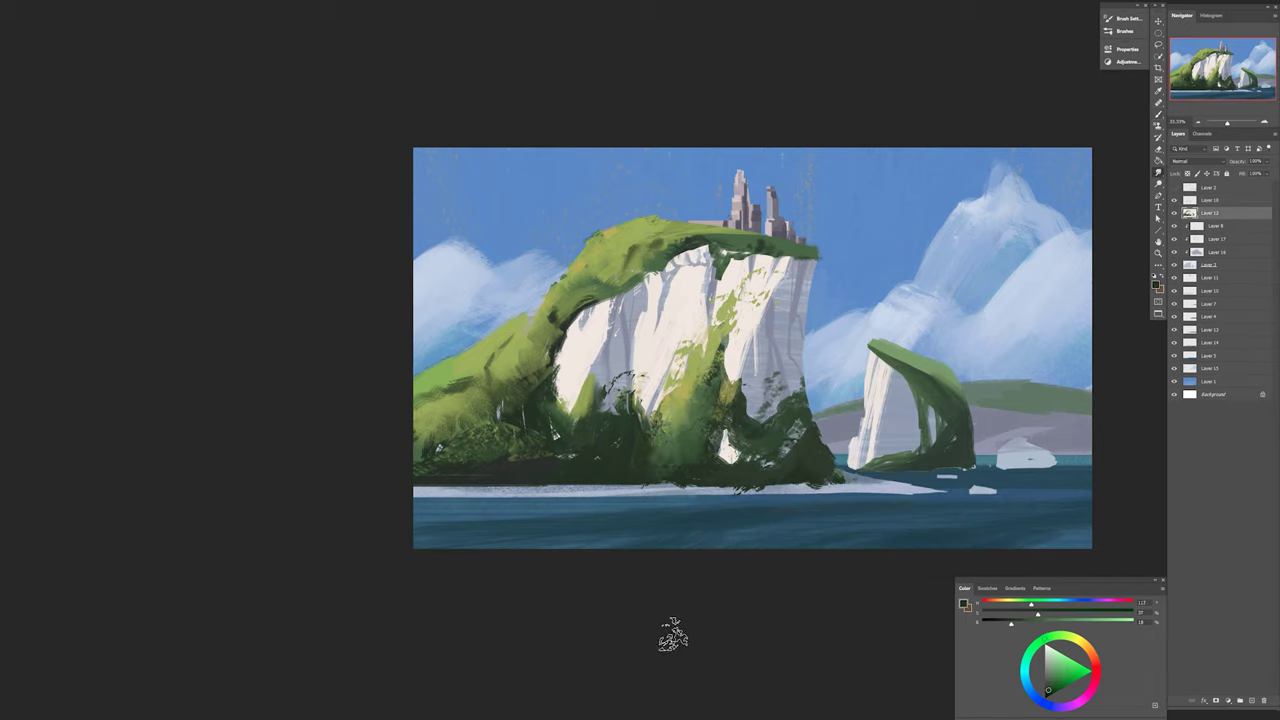
Tint the colour light lavender and paint a highlight on the small rock's left face.
right_click(802, 354)
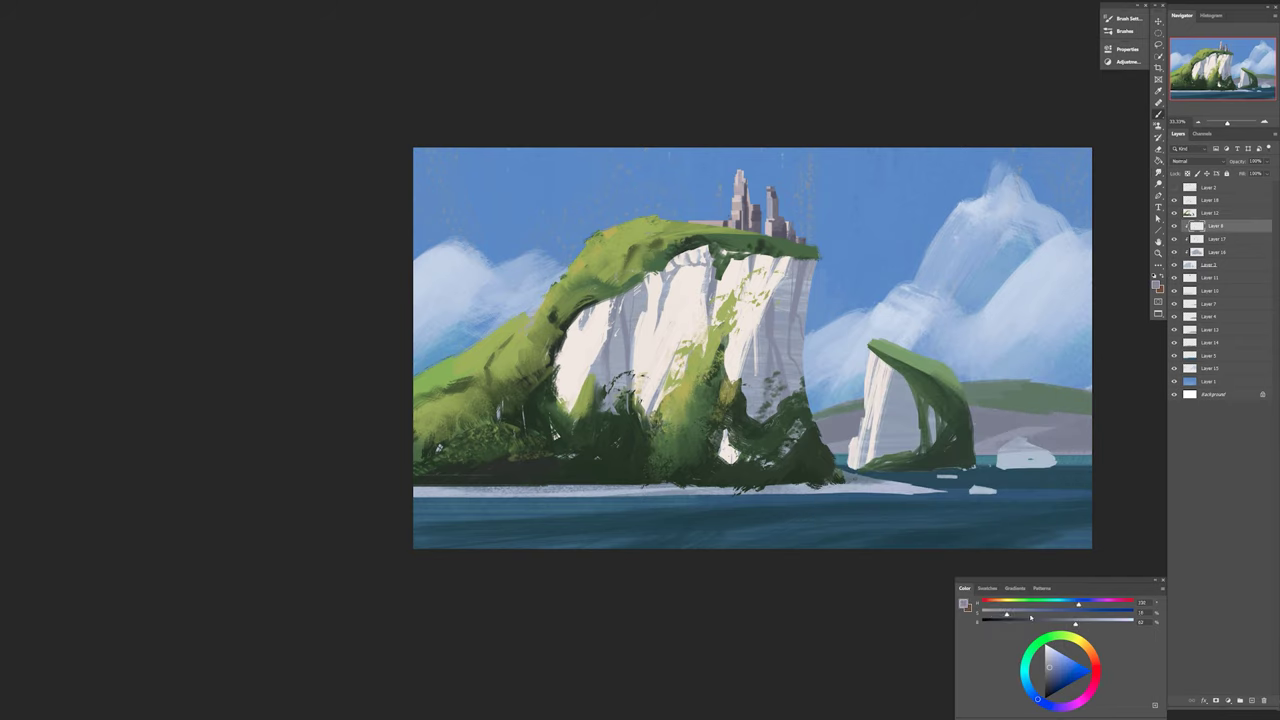
key("Return")
left_click_drag(990, 614, 1016, 614)
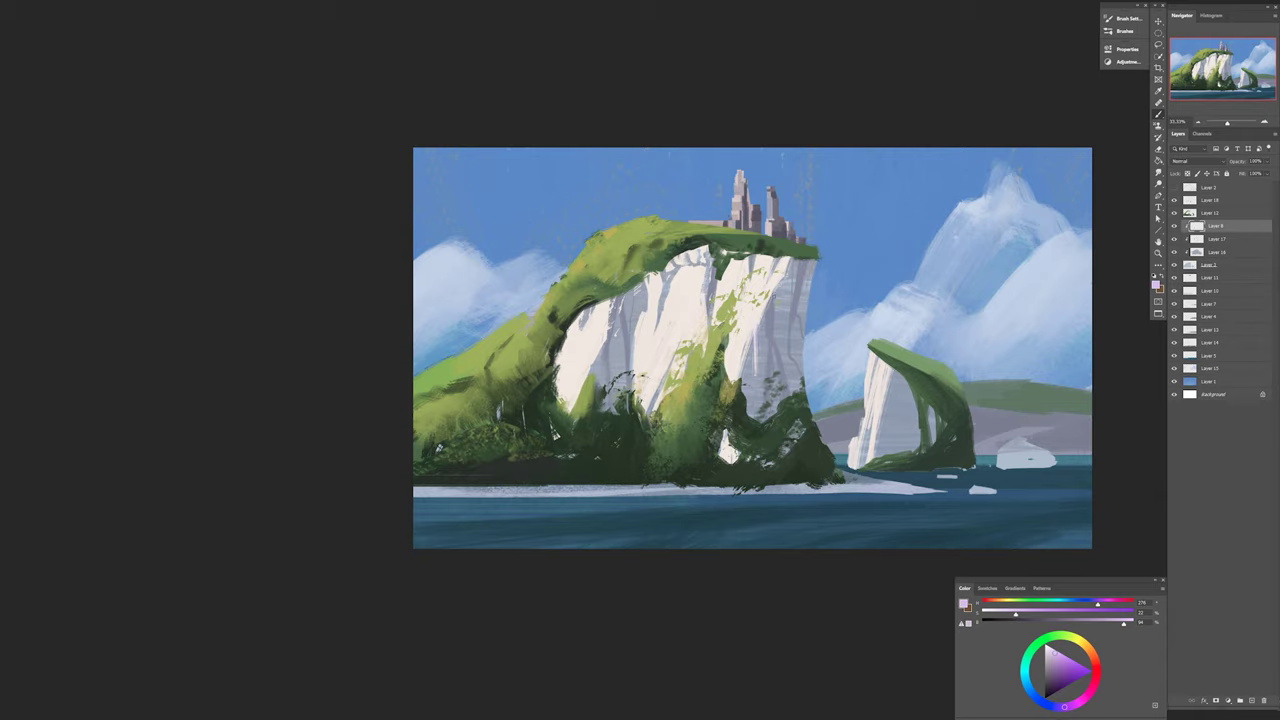
left_click_drag(891, 380, 884, 422)
key("e")
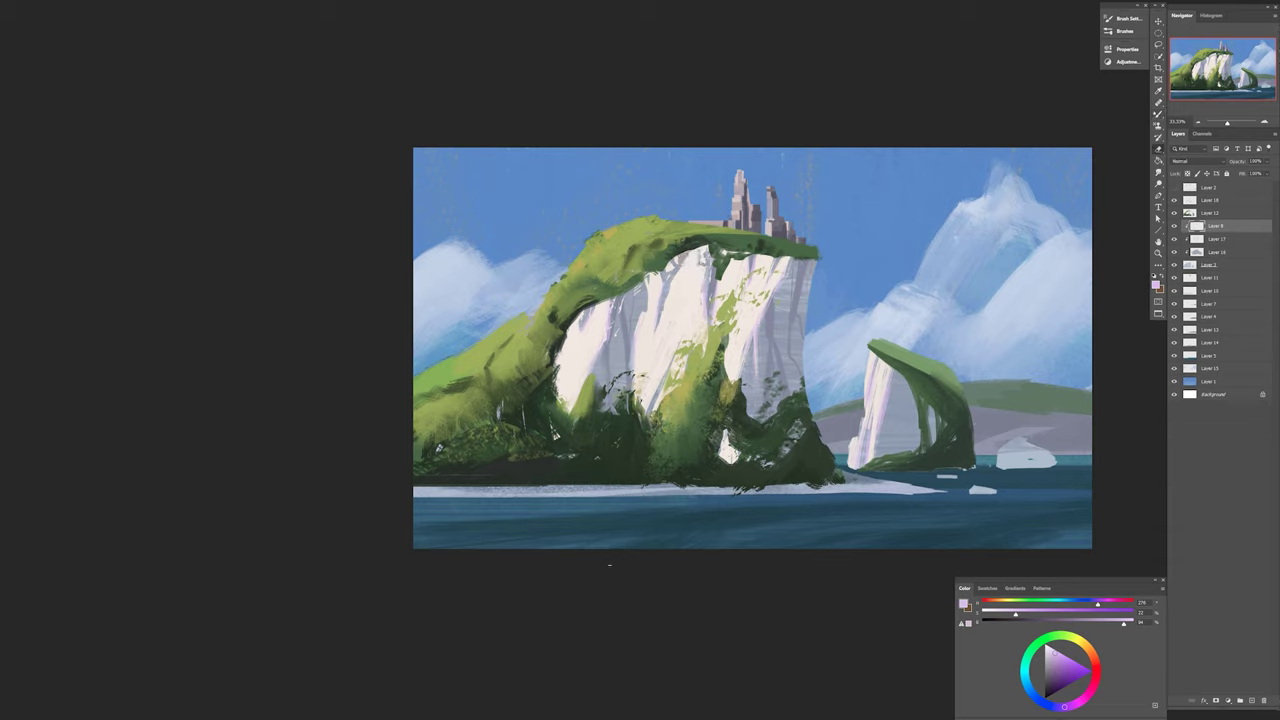
Paint dark green strokes and dabs along the cliff top on Layer 18.
key("b")
right_click(760, 310)
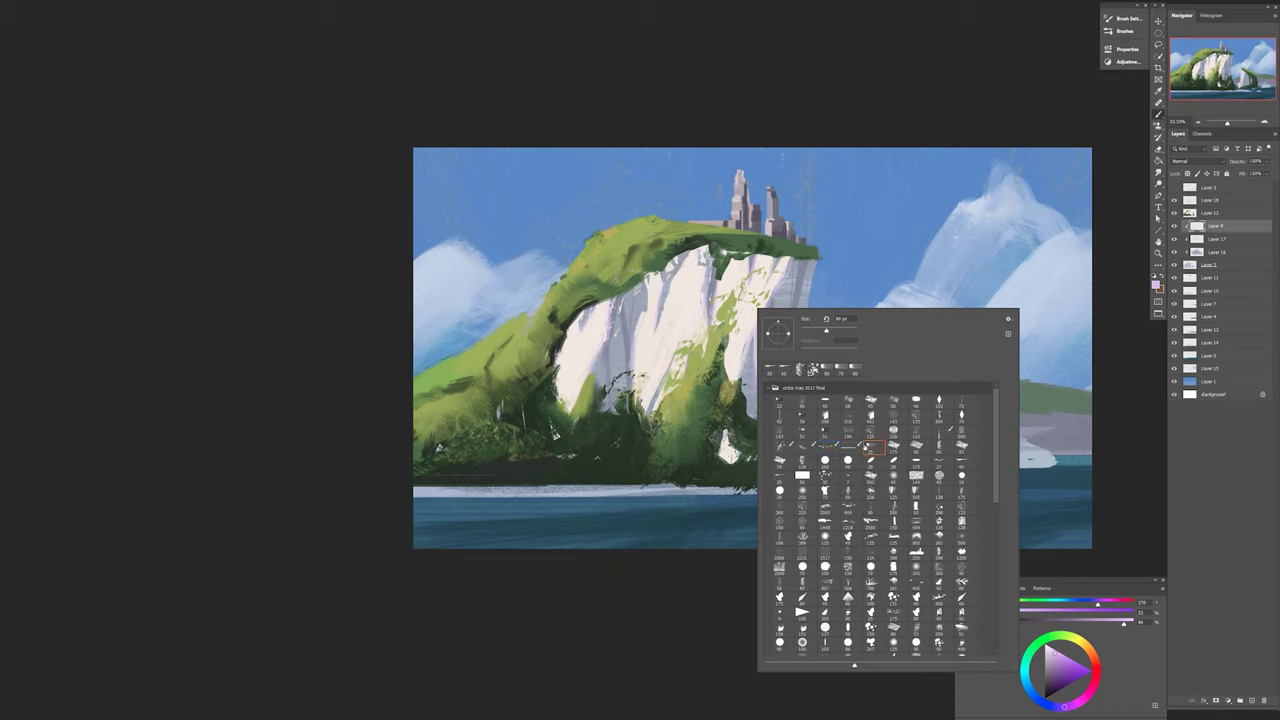
key("Escape")
left_click(760, 310, "alt")
left_click(1190, 206)
left_click_drag(696, 238, 818, 254)
left_click(730, 250, "alt")
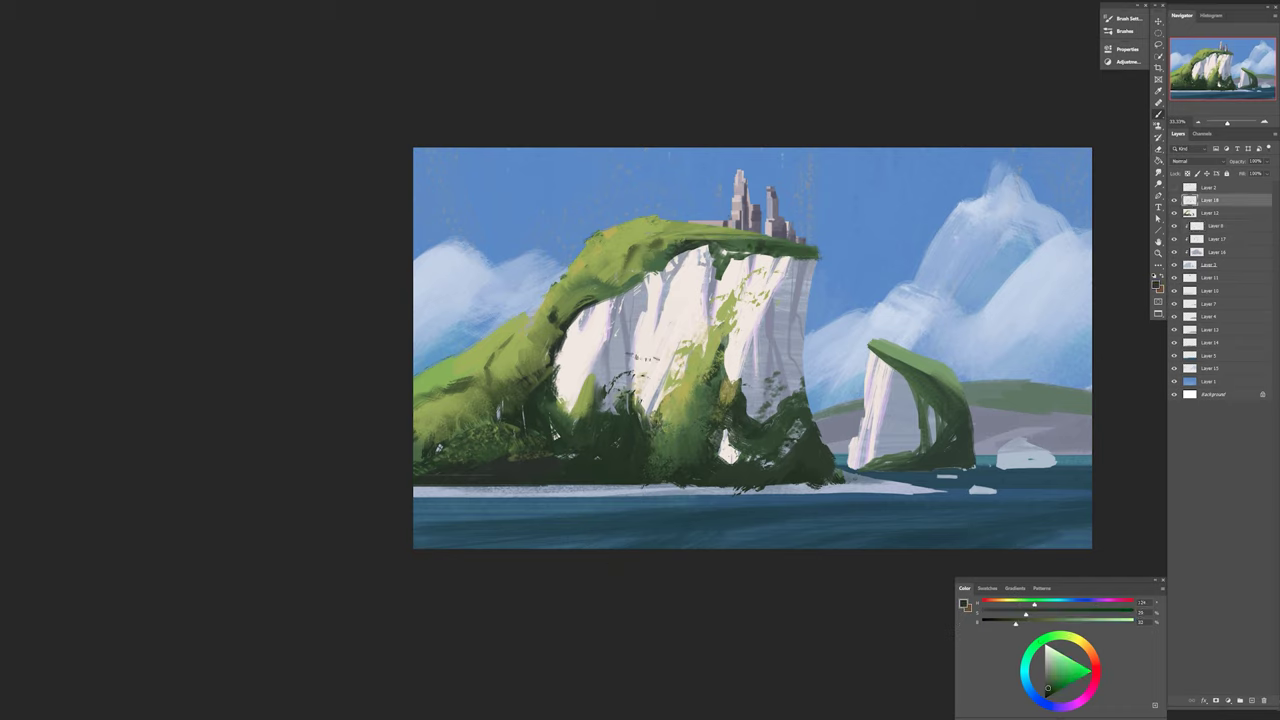
left_click(543, 396, "alt")
Sample the sea's dark grey-blue and nearby colours while moving through Layers 7, 3 and 4, and pick a new brush.
left_click(614, 551, "alt")
left_click(855, 515, "alt")
right_click(1036, 406, "ctrl")
left_click(1045, 411)
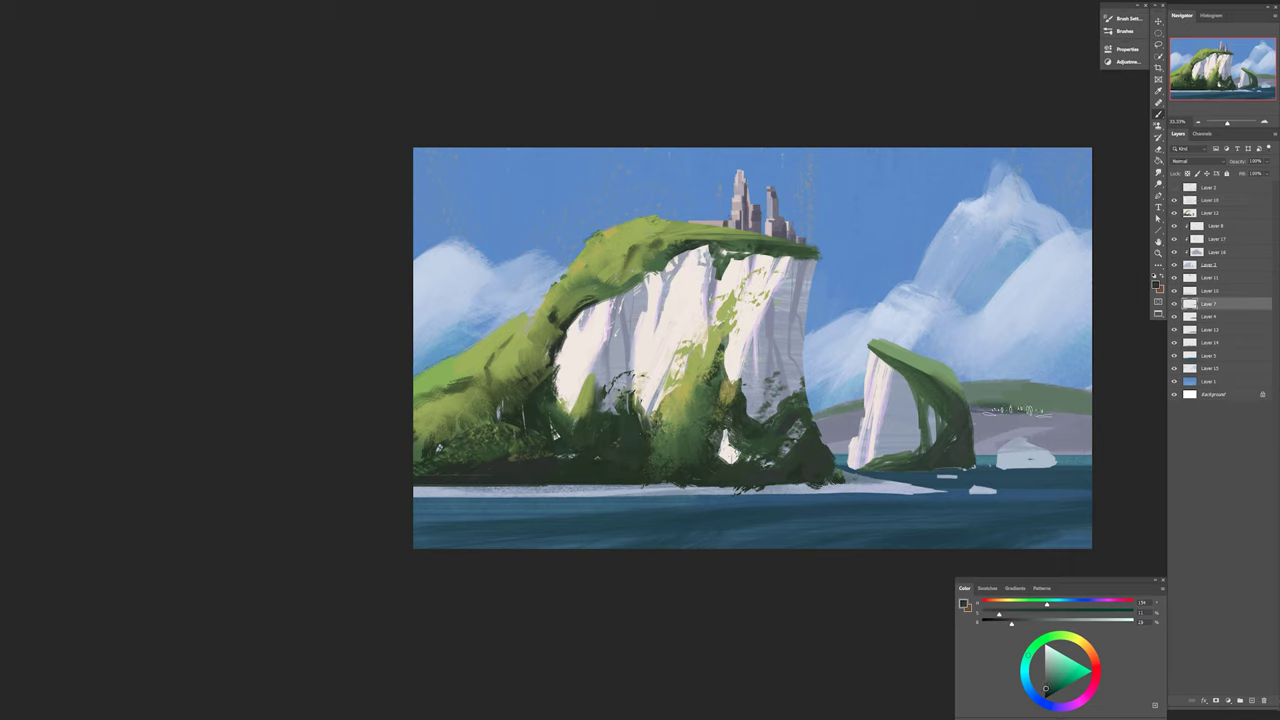
left_click(1033, 404, "alt")
left_click(1032, 450, "ctrl")
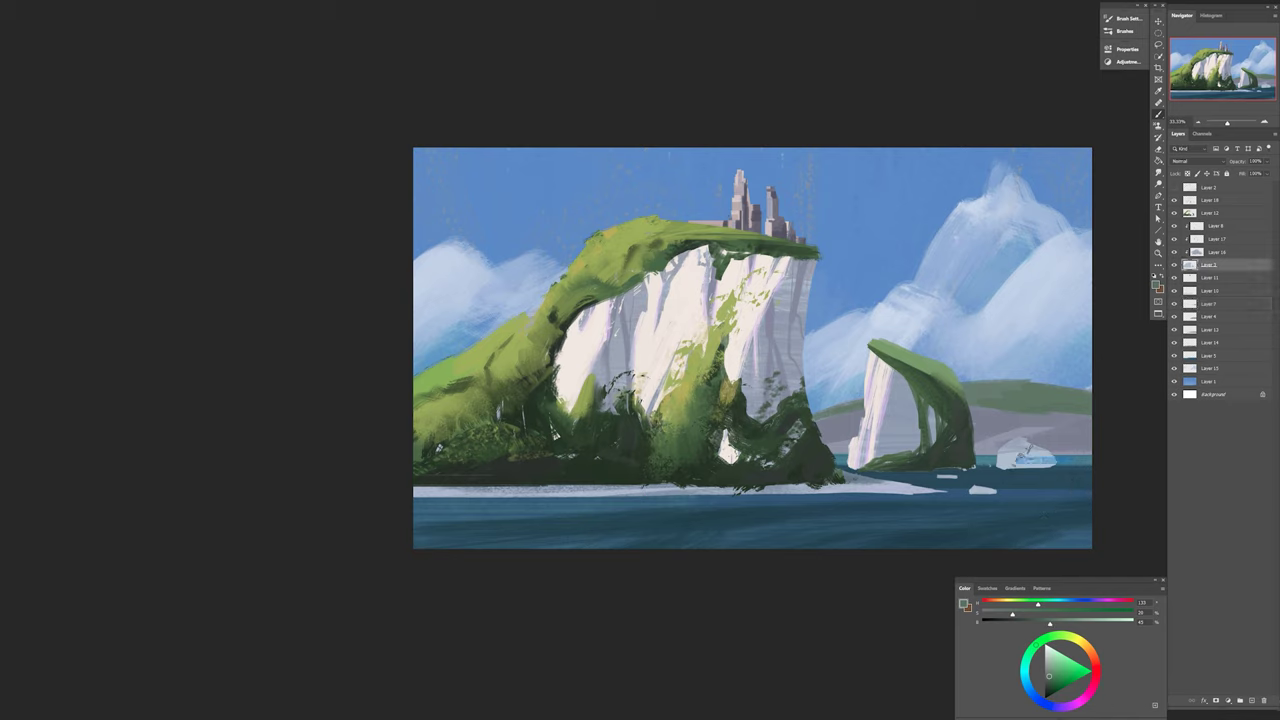
left_click(1030, 452, "alt")
left_click(1052, 445, "ctrl")
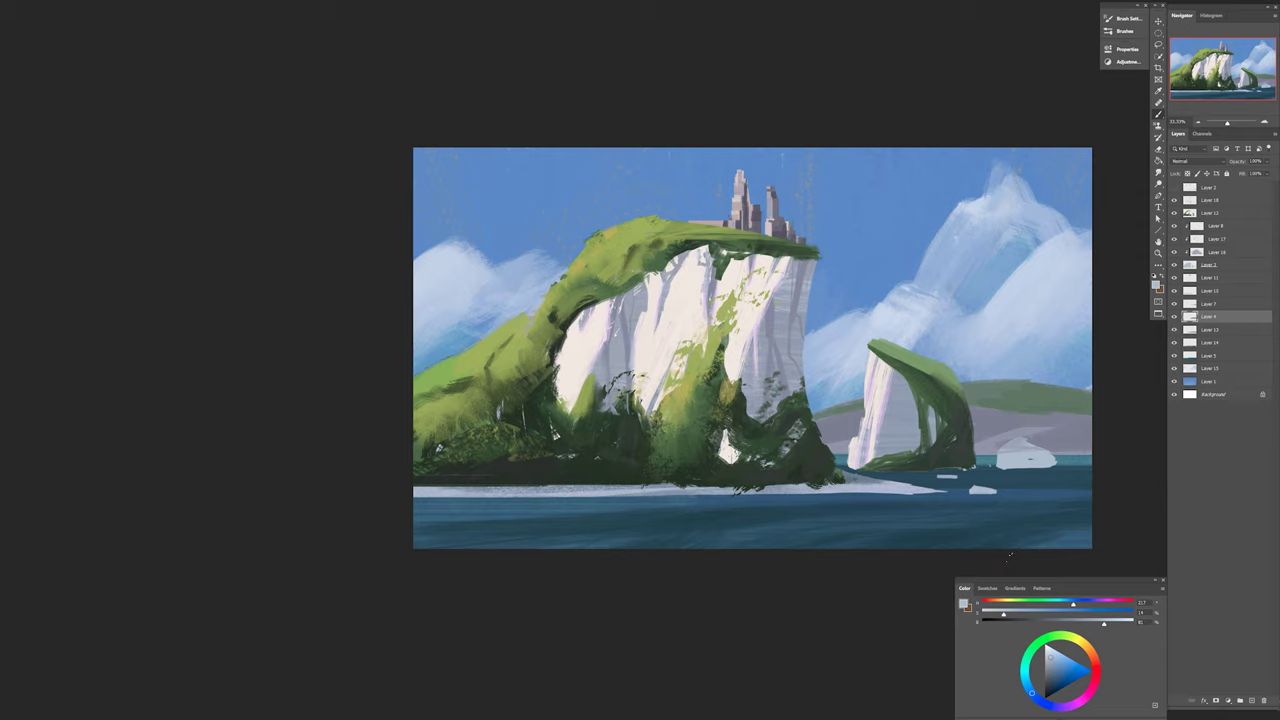
right_click(834, 510)
double_click(950, 503)
Paint white wave streaks across the left, centre and right of the sea on Layer 13.
left_click(760, 524, "ctrl")
left_click_drag(716, 527, 860, 519)
left_click_drag(868, 509, 892, 507)
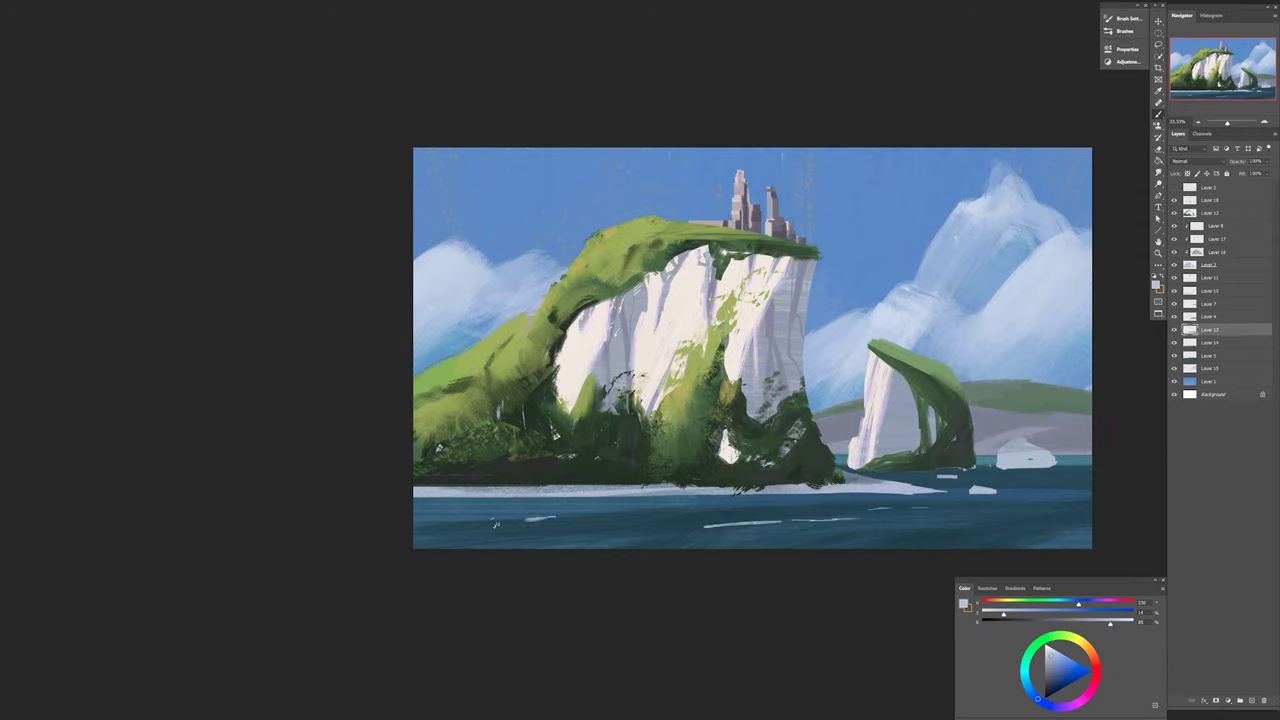
left_click_drag(470, 520, 590, 517)
left_click_drag(1016, 521, 1082, 521)
left_click_drag(500, 539, 562, 533)
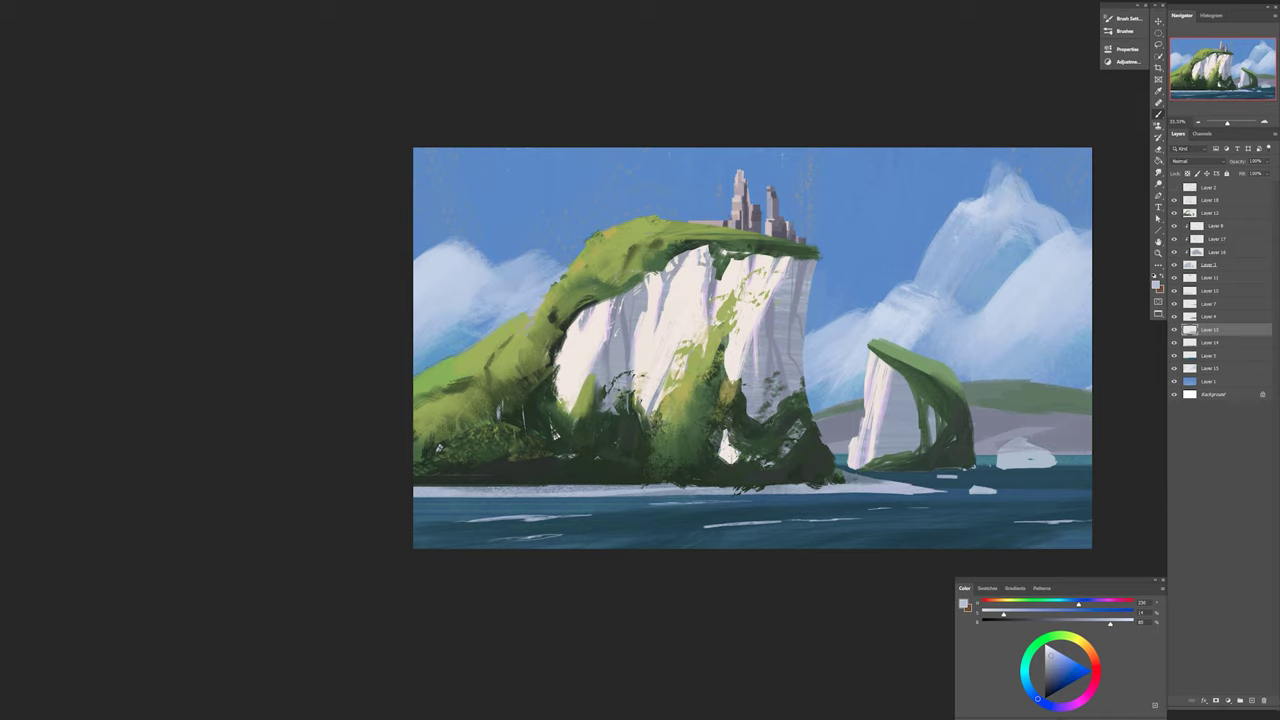
Give Layer 16 an S-shaped Curves adjustment, lifting highlights and lowering shadows.
left_click(814, 346, "ctrl")
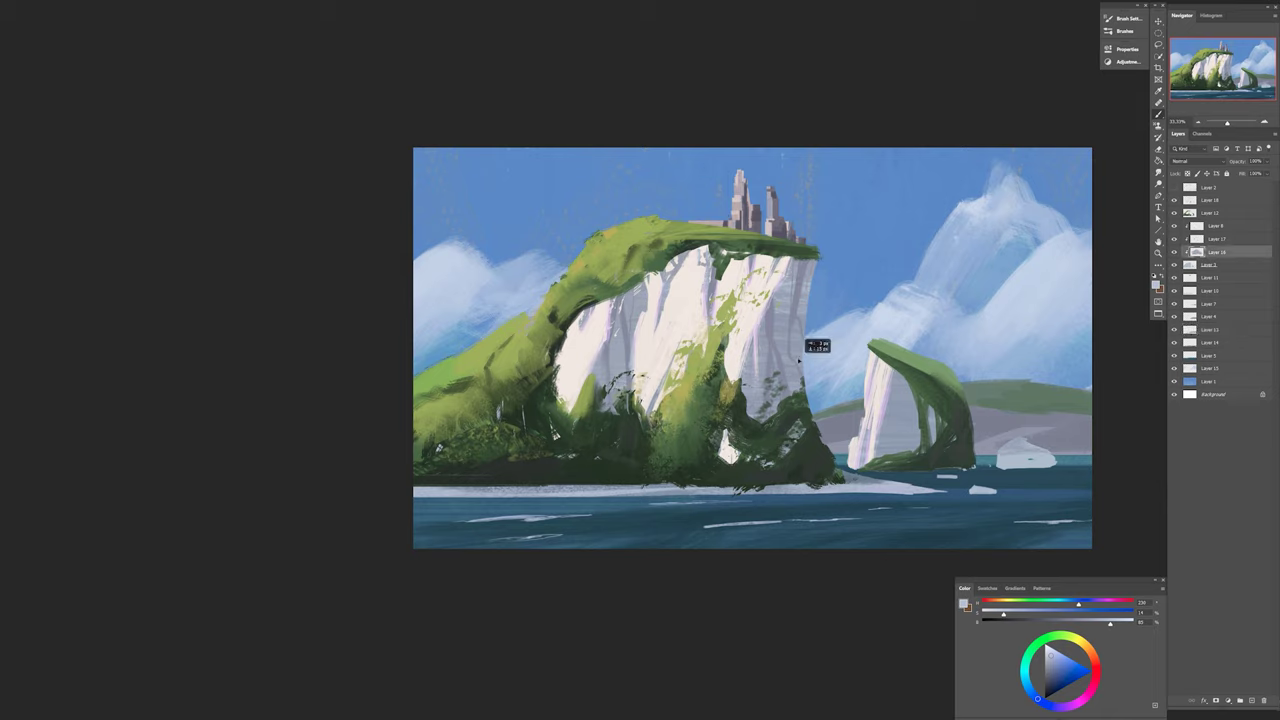
key("ctrl+m")
left_click_drag(963, 407, 965, 399)
left_click_drag(928, 444, 928, 462)
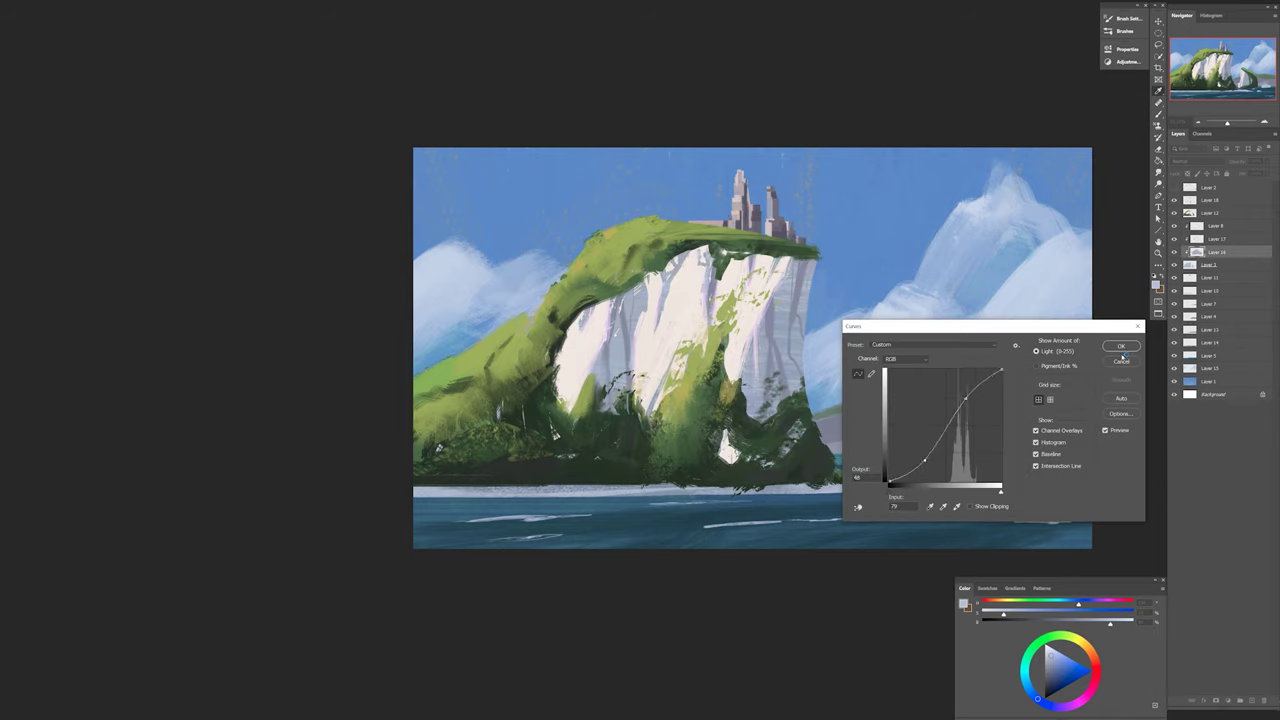
Apply the curve, then shift the paint hue from 236 to 211 on Layer 17.
key("Return")
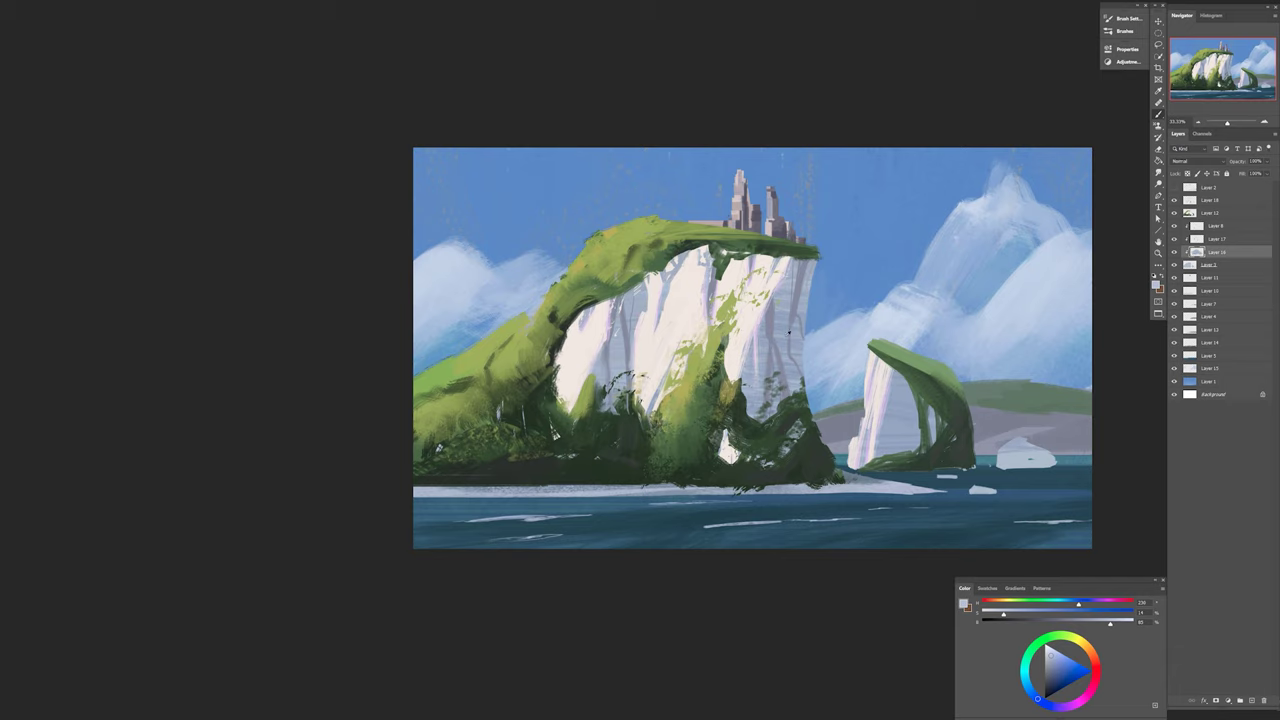
left_click(789, 332, "ctrl")
left_click_drag(1078, 604, 1070, 602)
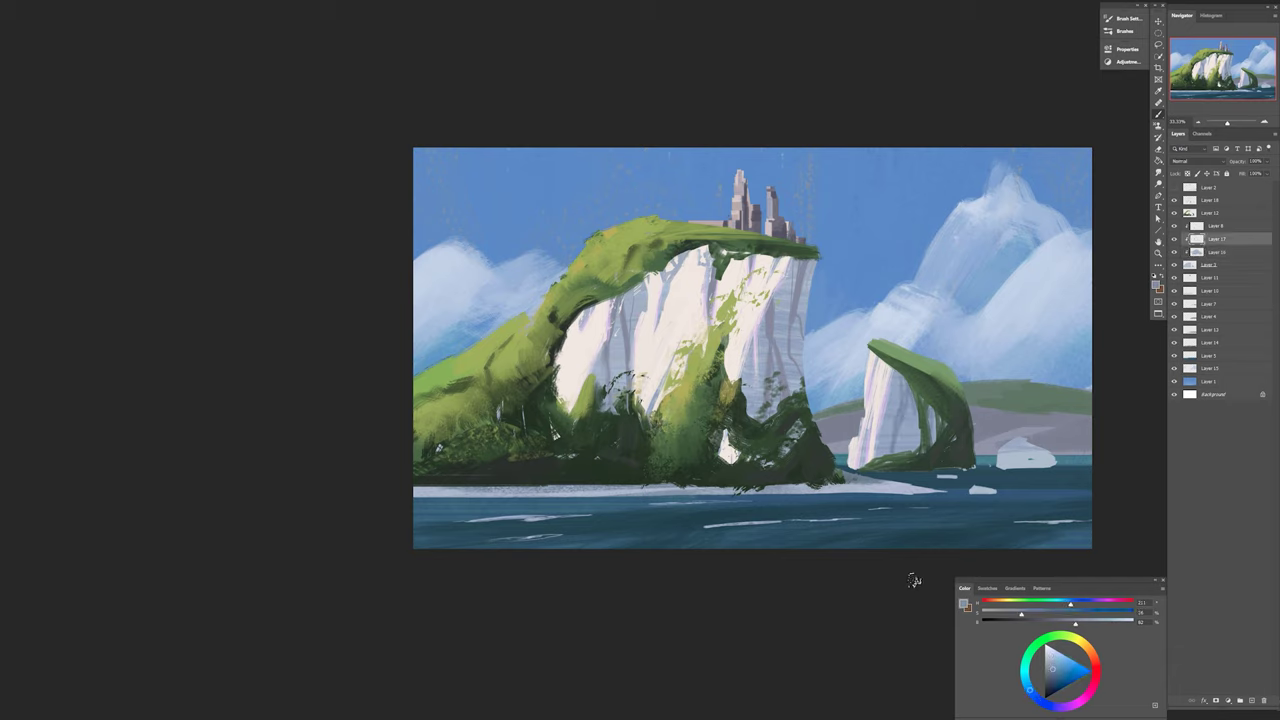
left_click(891, 494, "ctrl")
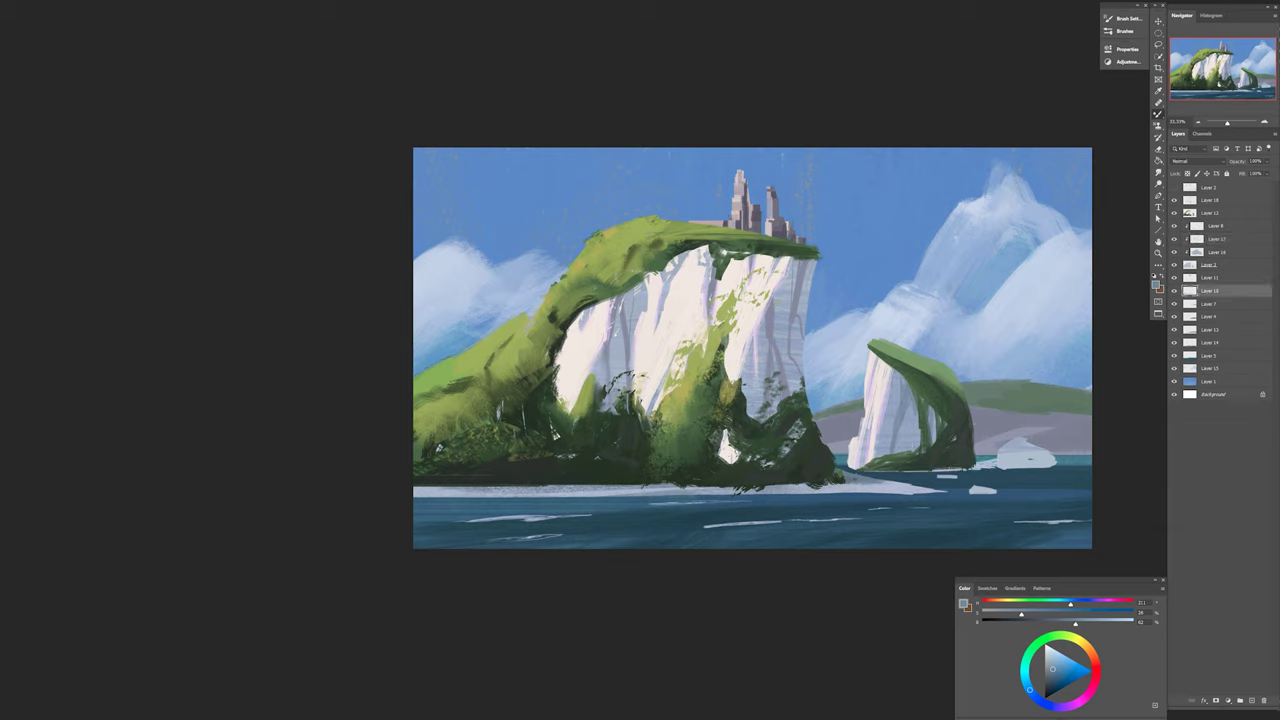
Reshape the cliff's right edge with new green strokes on Layer 18, undoing a stray dark scribble.
right_click(885, 471)
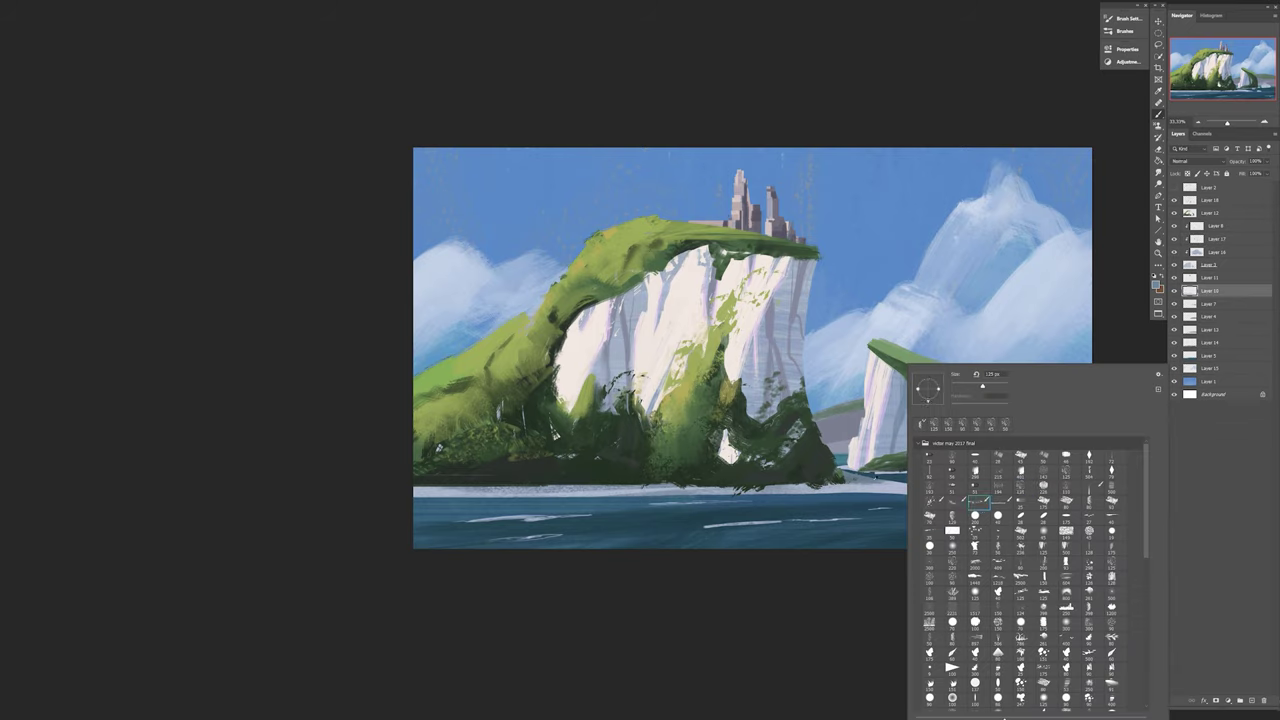
left_click(905, 472, "alt")
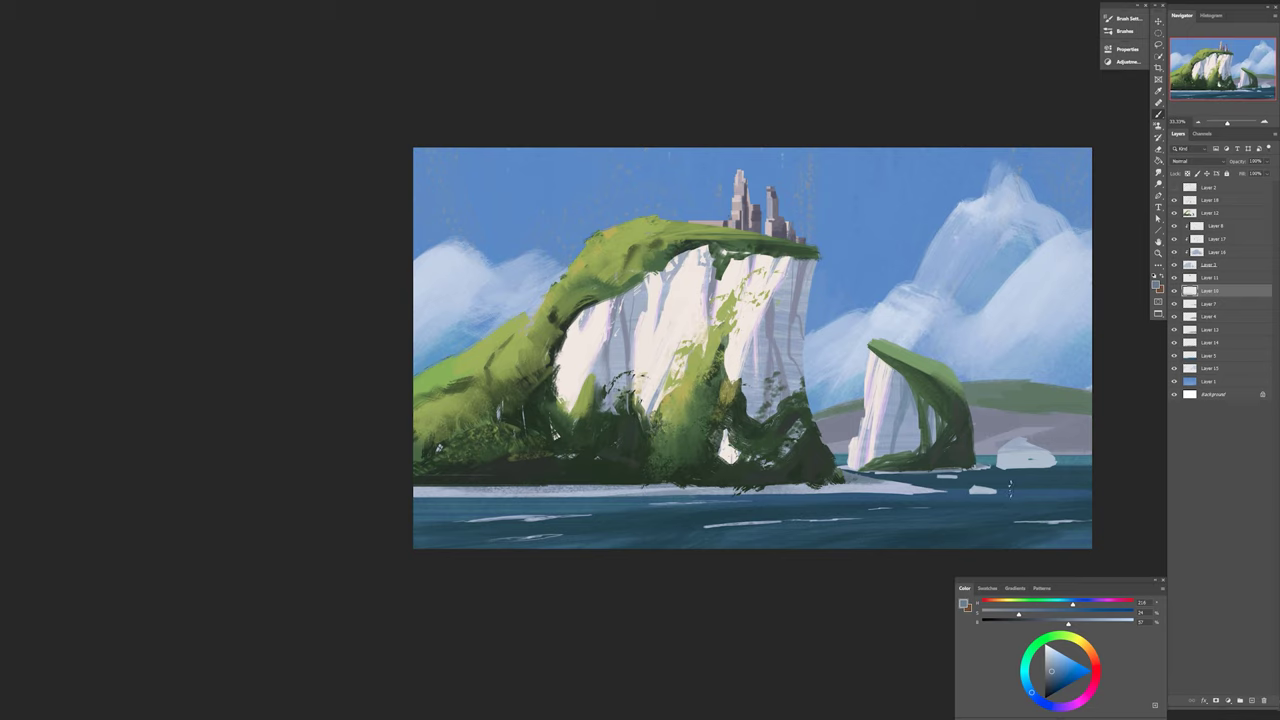
right_click(796, 368)
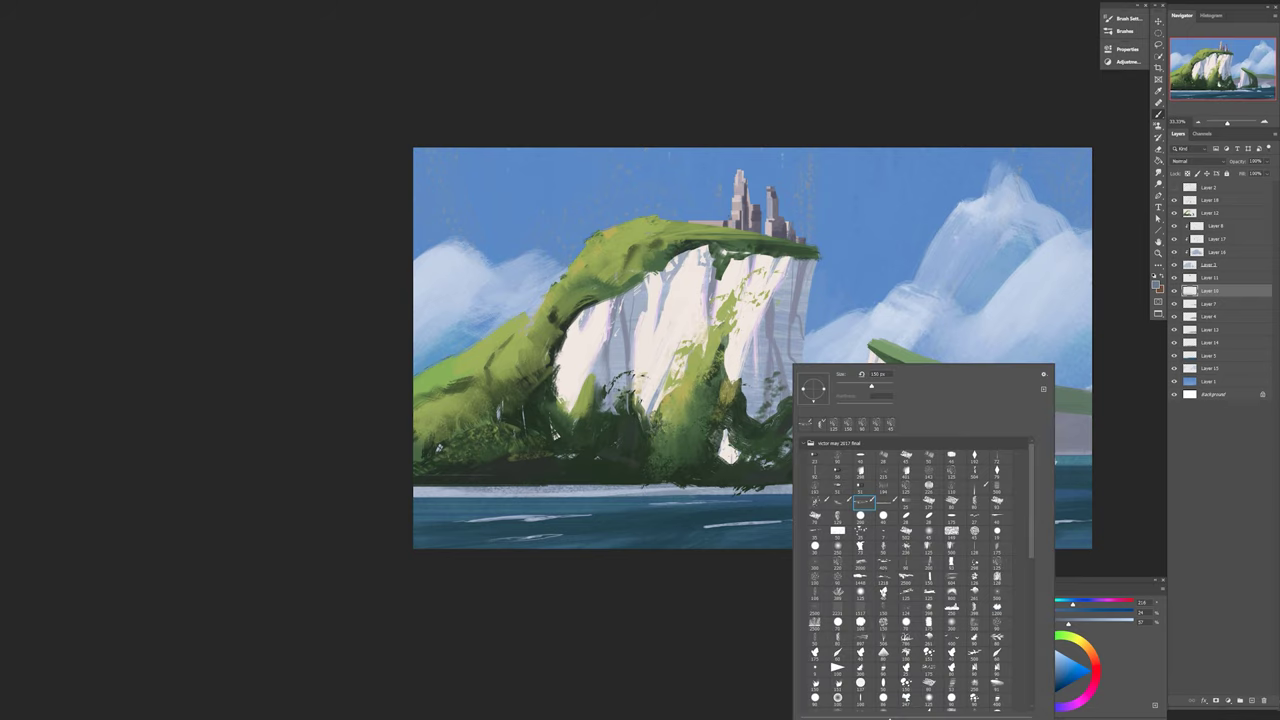
left_click(770, 425, "alt")
right_click(734, 409, "ctrl")
left_click(757, 417)
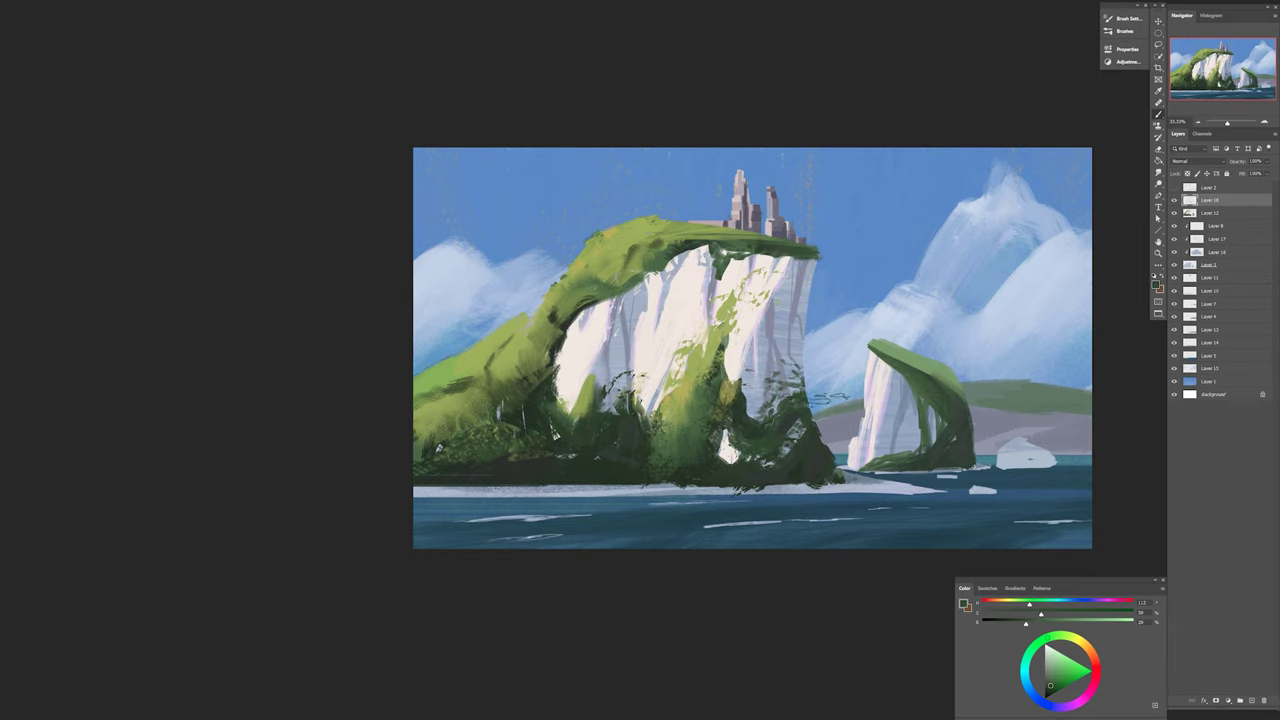
left_click_drag(805, 386, 878, 383)
key("ctrl+z")
mouse_move(800, 335)
left_mouse_down()
mouse_move(795, 392)
mouse_move(770, 370)
left_mouse_up()
Sample olive and yellow-green from the clifftop grass and paint green strokes near the cliff top.
left_click(743, 365, "ctrl")
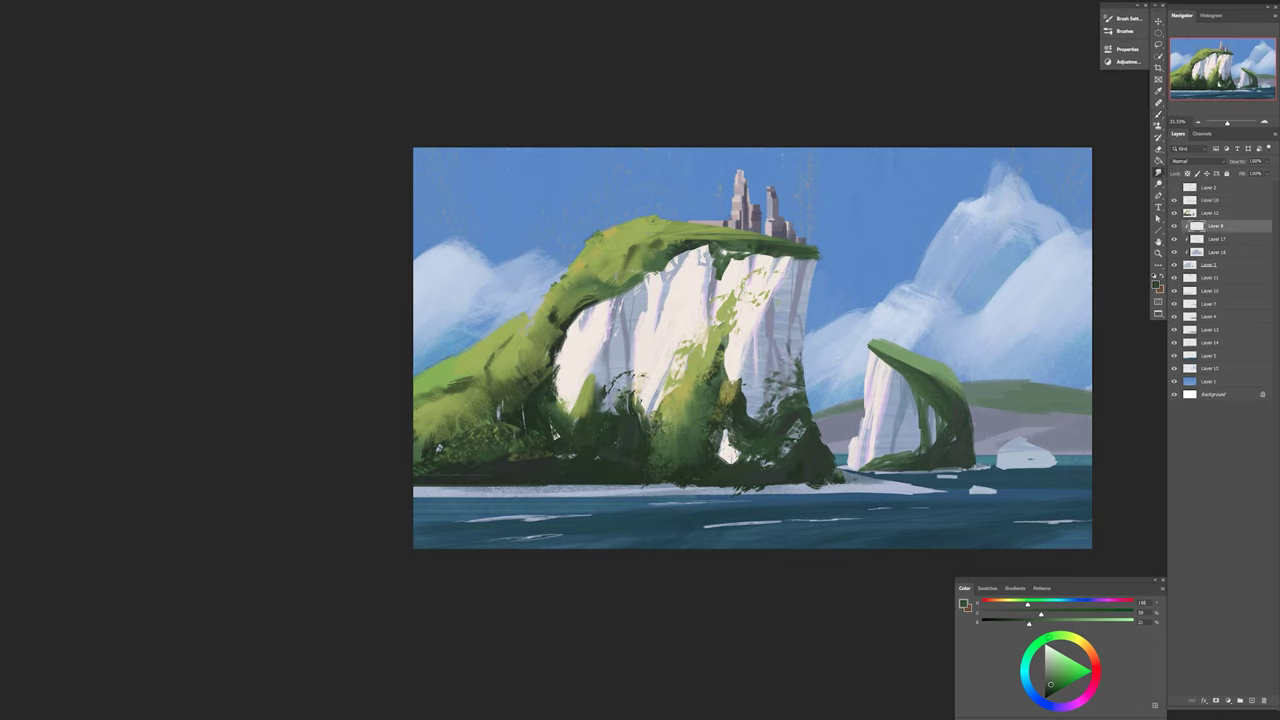
left_click(567, 497, "ctrl")
left_click(496, 433, "alt")
right_click(622, 362)
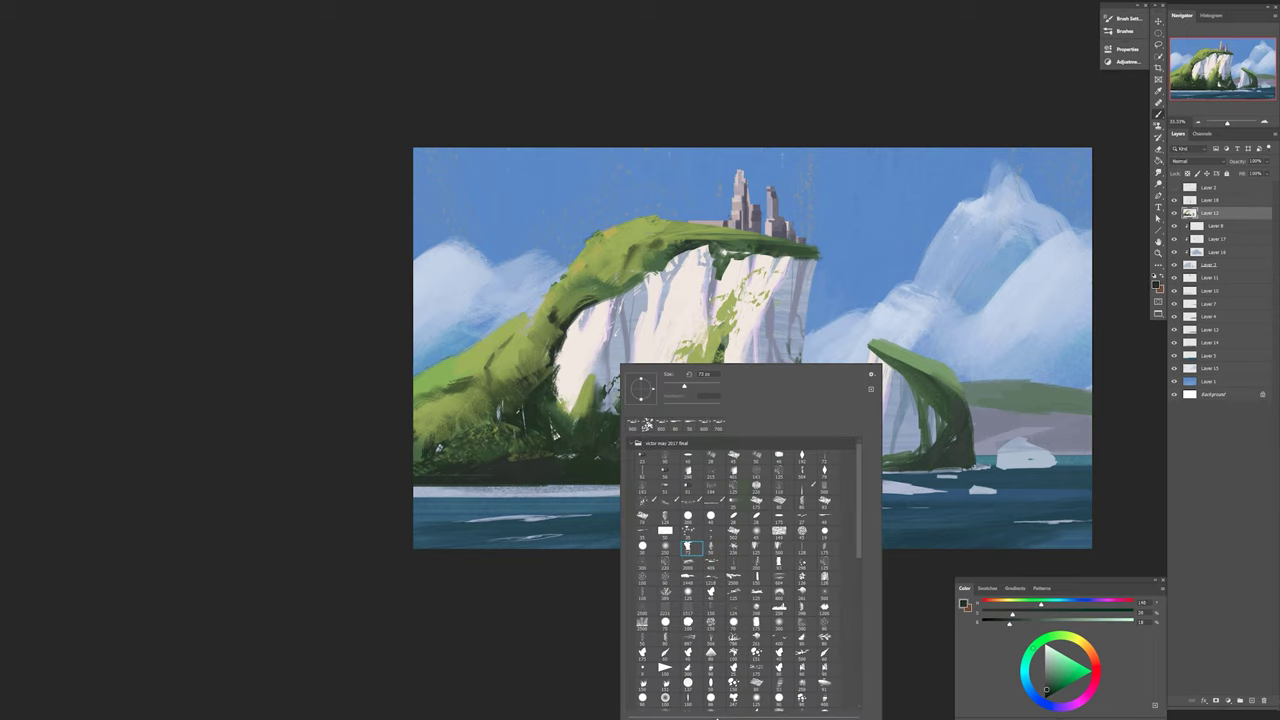
left_click(500, 410)
left_click(625, 324, "alt")
left_click(639, 251, "alt")
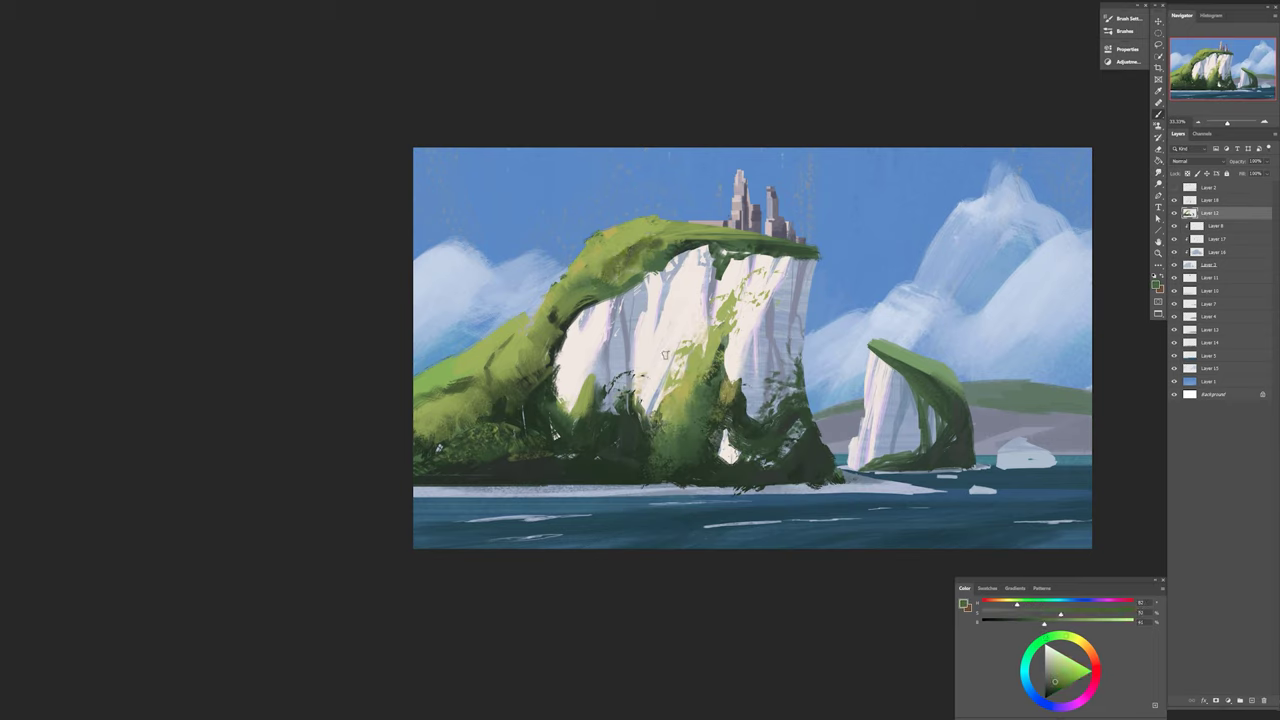
left_click_drag(716, 280, 752, 258)
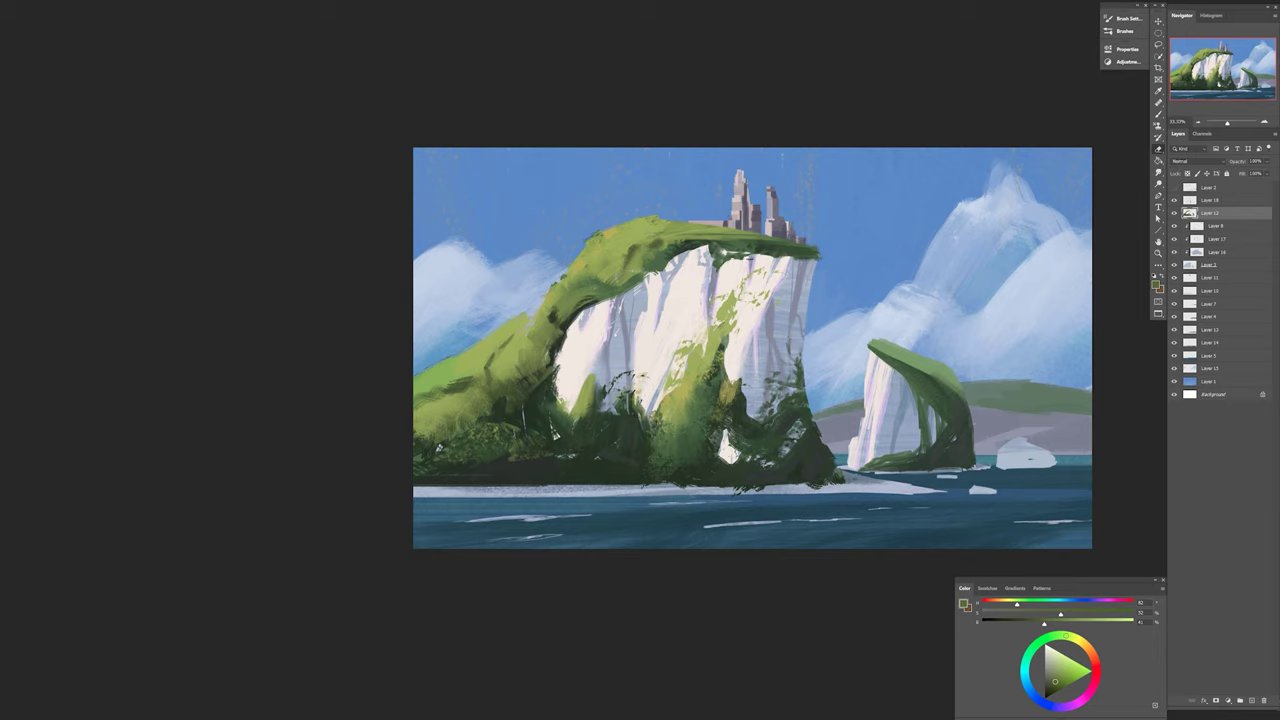
left_click(738, 253, "alt")
left_click(782, 245, "alt")
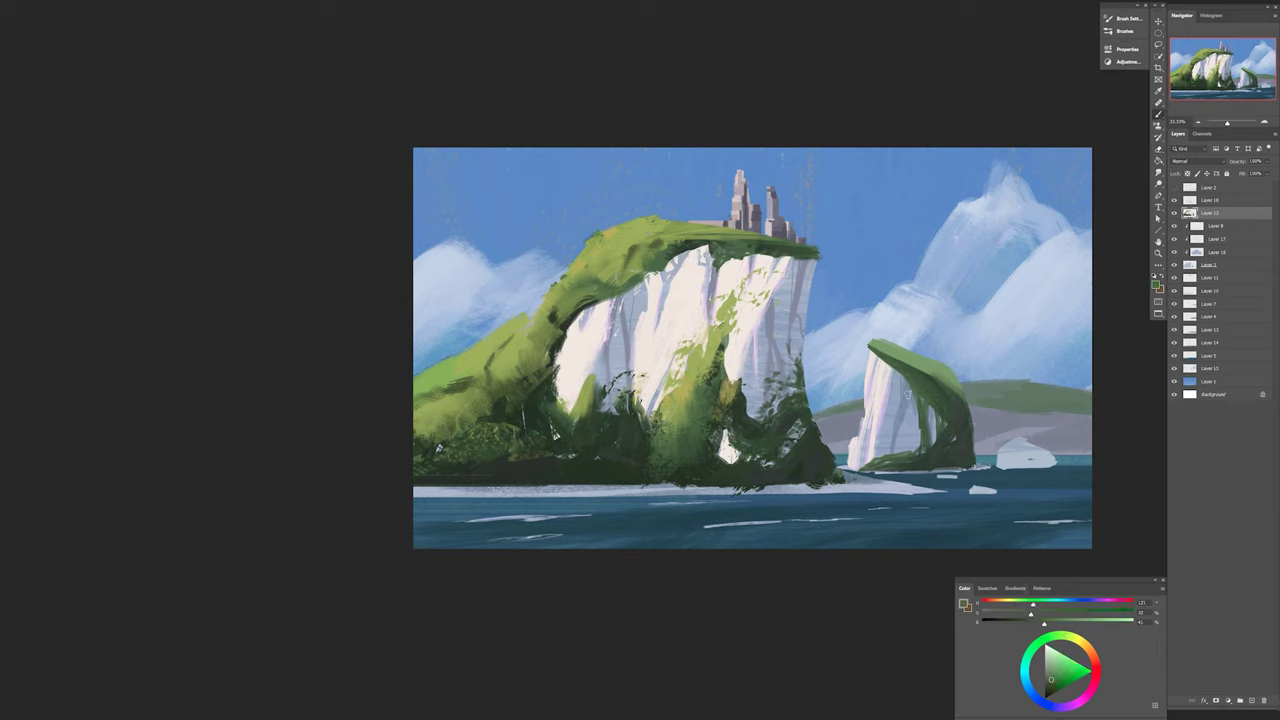
key("alt+bracketright")
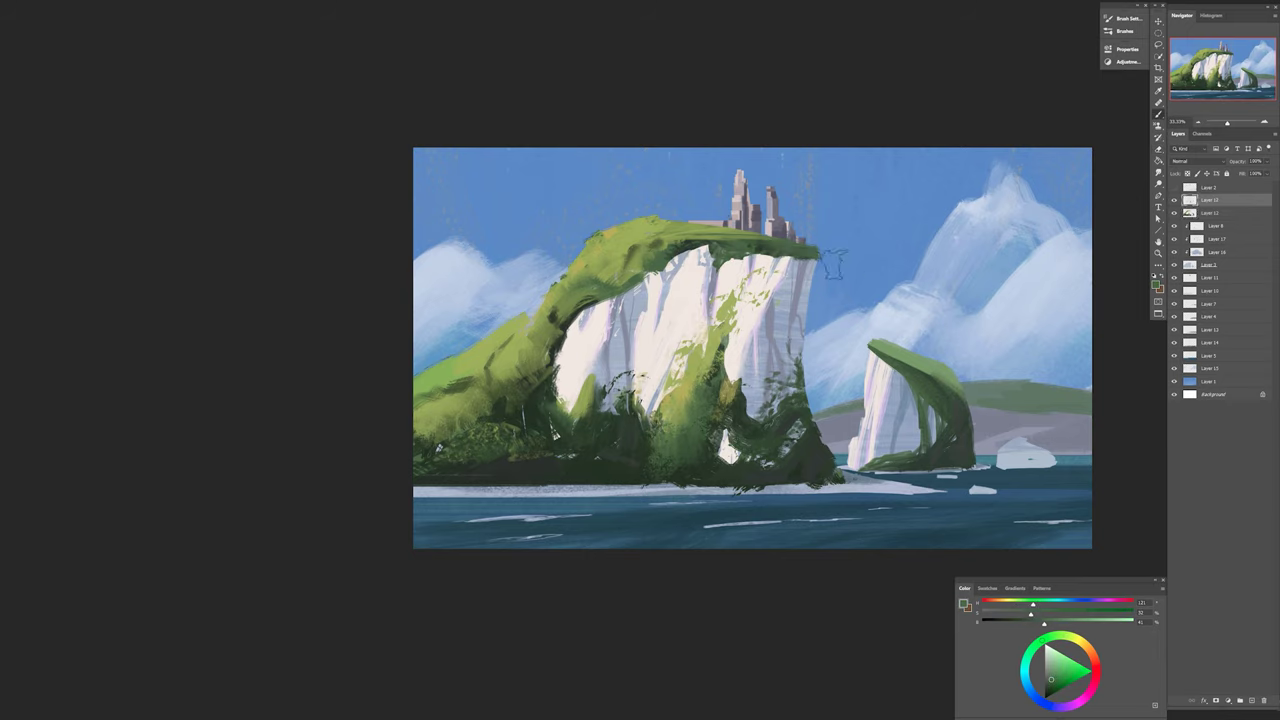
On the mirrored canvas, paint dark green foliage at the cliff base, then flip it back.
key("h")
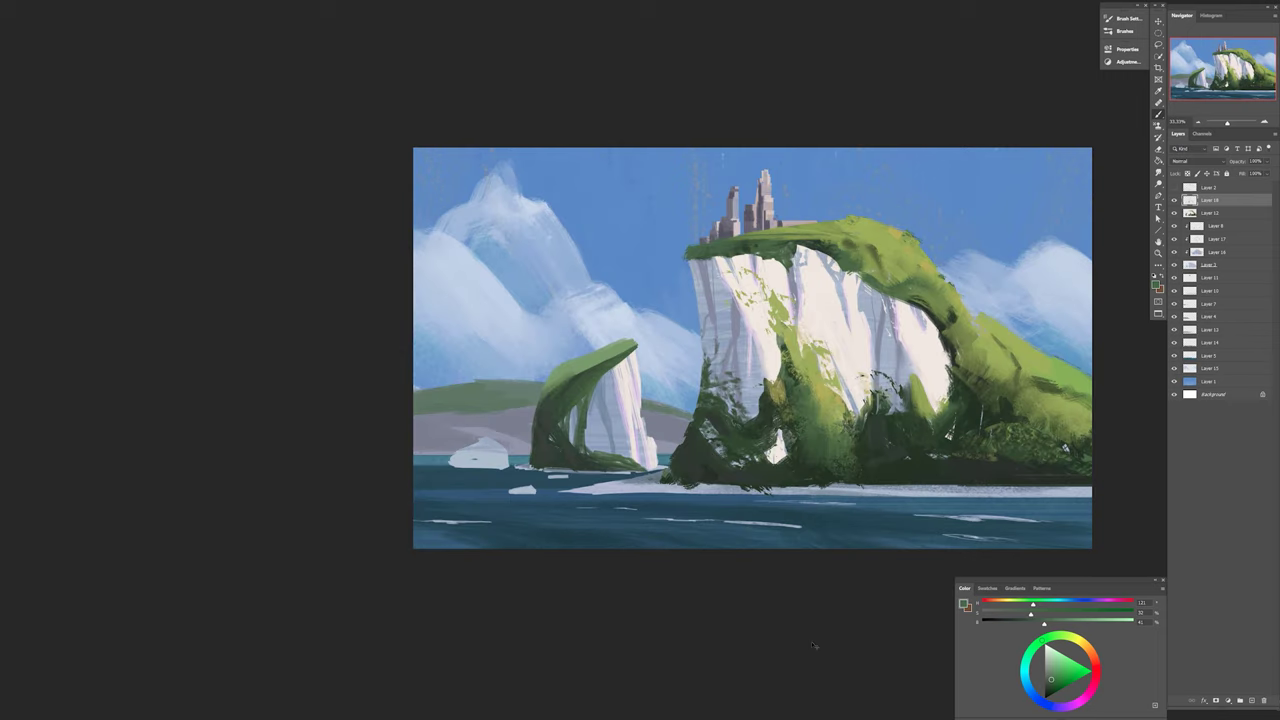
left_click(699, 403, "alt")
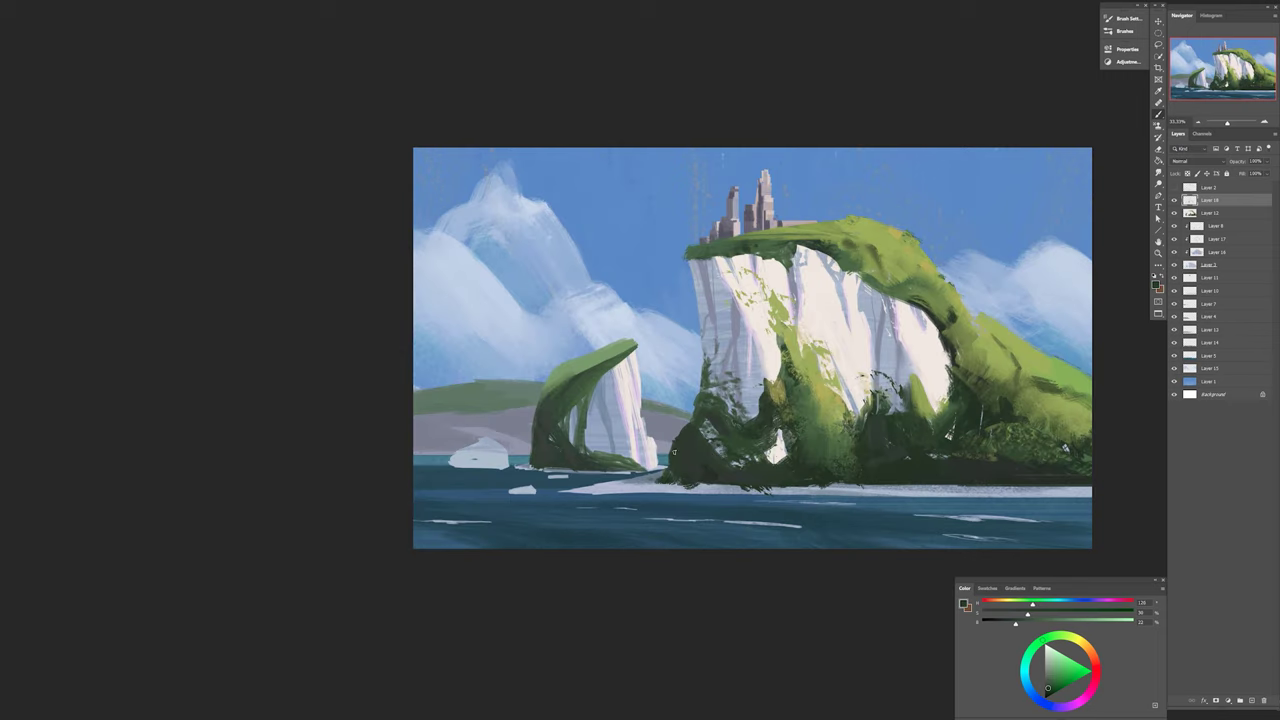
left_click_drag(673, 452, 656, 478)
key("e")
key("r")
key("h")
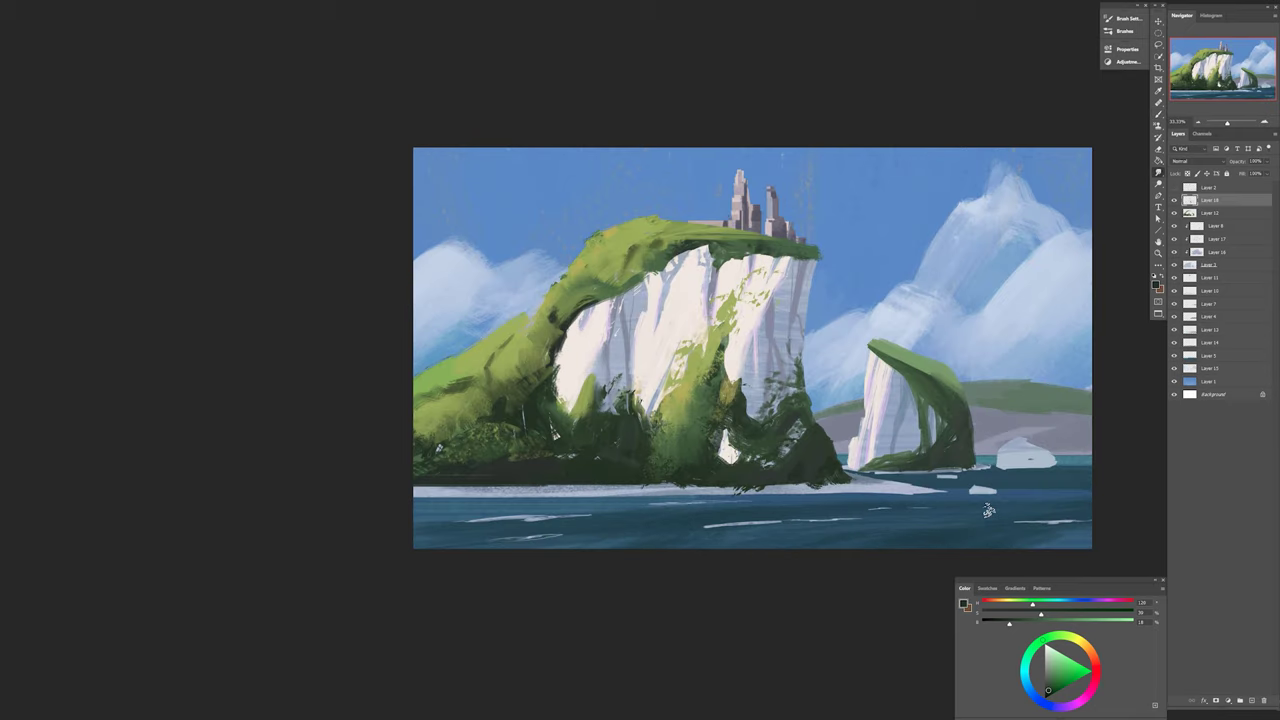
Pick a thin line brush and sample grey-blue, light blue and dark greens across Layers 7, 12, 15 and 18.
left_click(1044, 408, "ctrl")
key("b")
left_click(1024, 454, "alt")
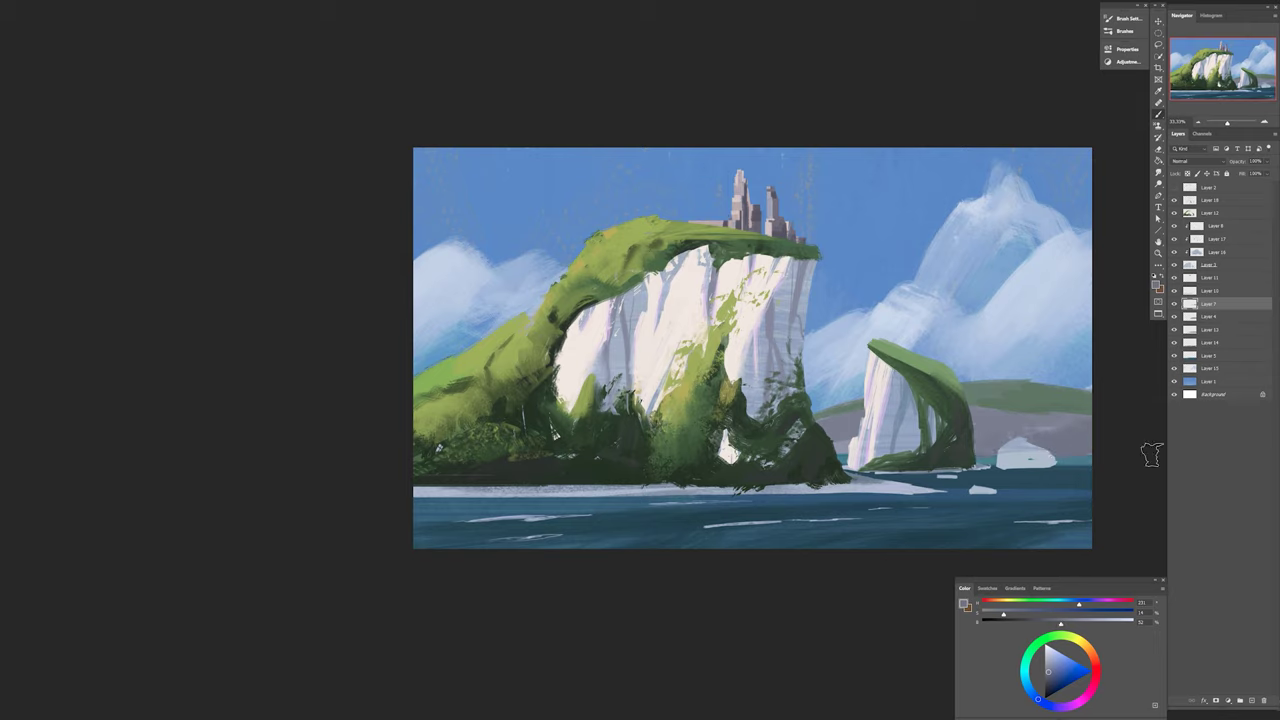
right_click(1068, 453)
double_click(1131, 469)
left_click(927, 378, "ctrl")
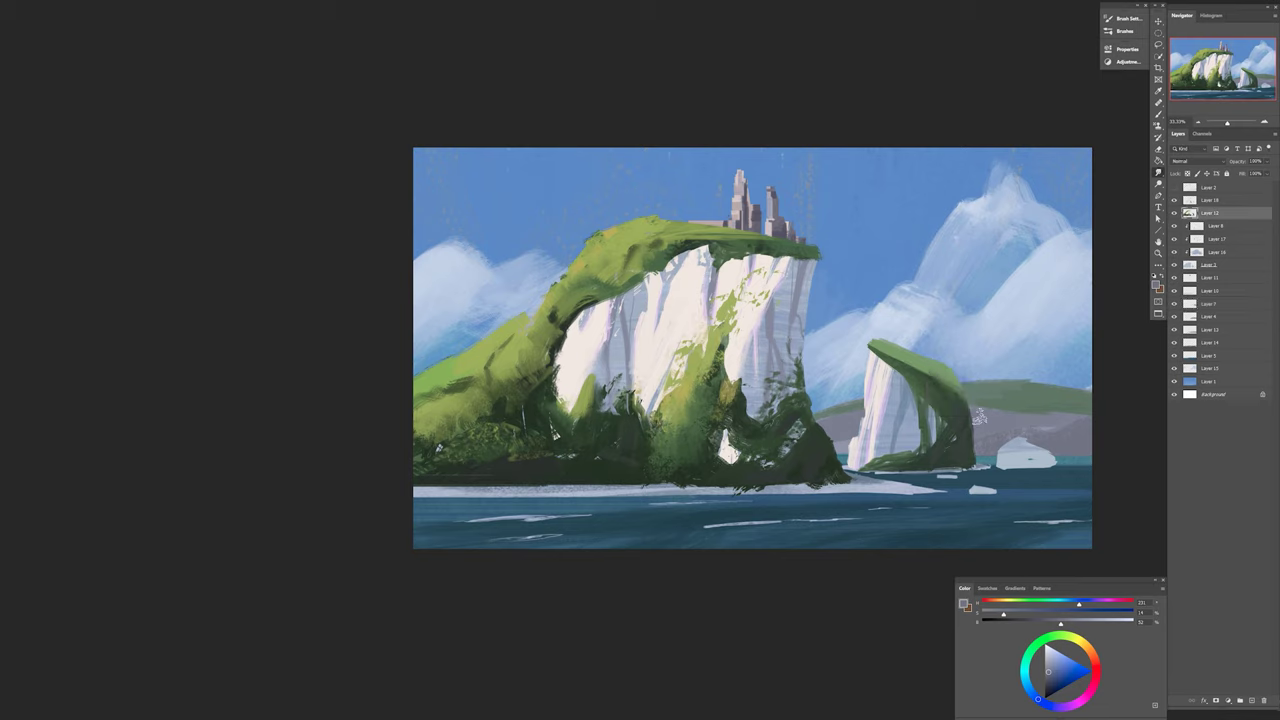
left_click(1027, 314, "ctrl")
left_click(1040, 300, "alt")
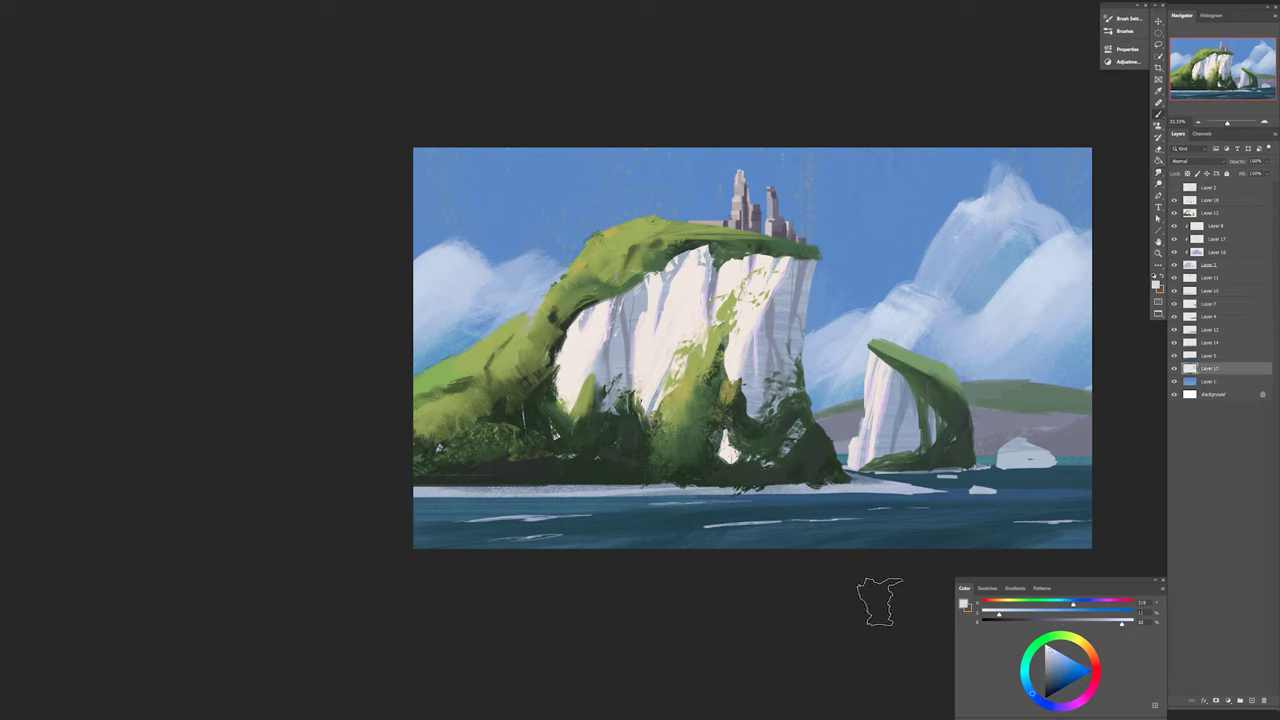
left_click(753, 327, "ctrl")
left_click(753, 327, "alt")
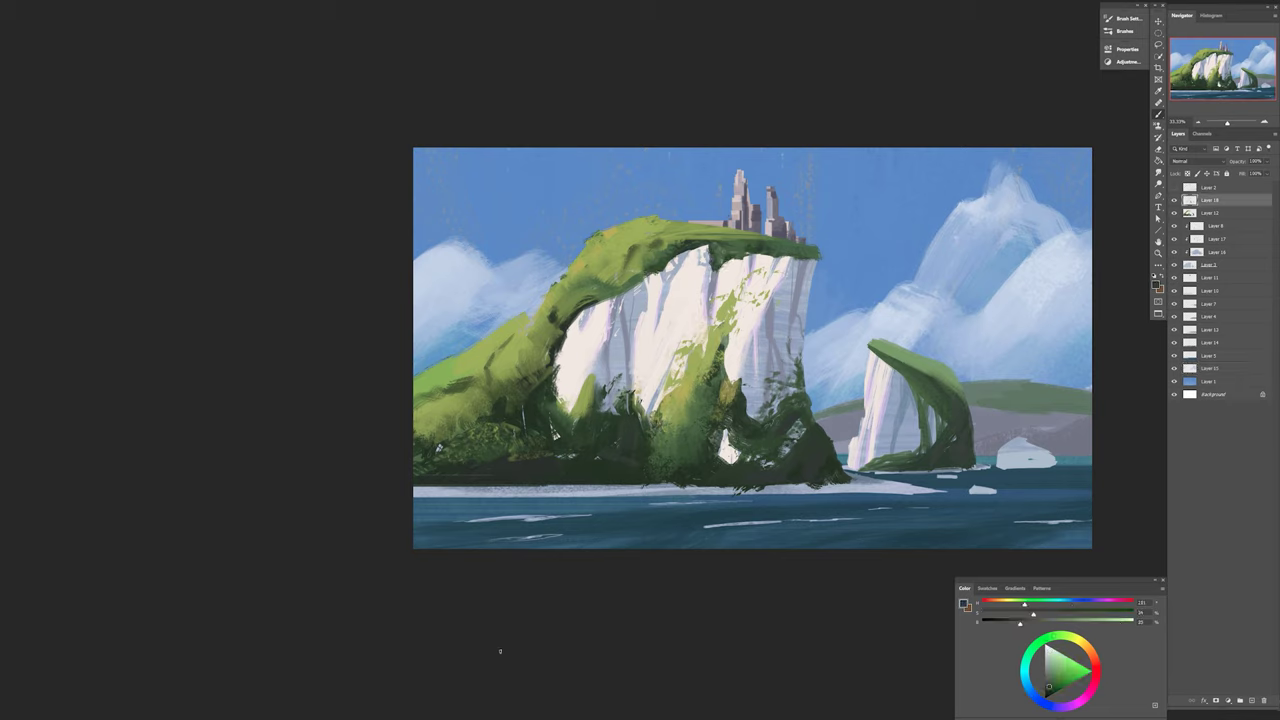
left_click(737, 455, "alt")
Paint dark strokes along the shoreline and light grey-blue strokes along the beach strip.
left_click(787, 434, "alt")
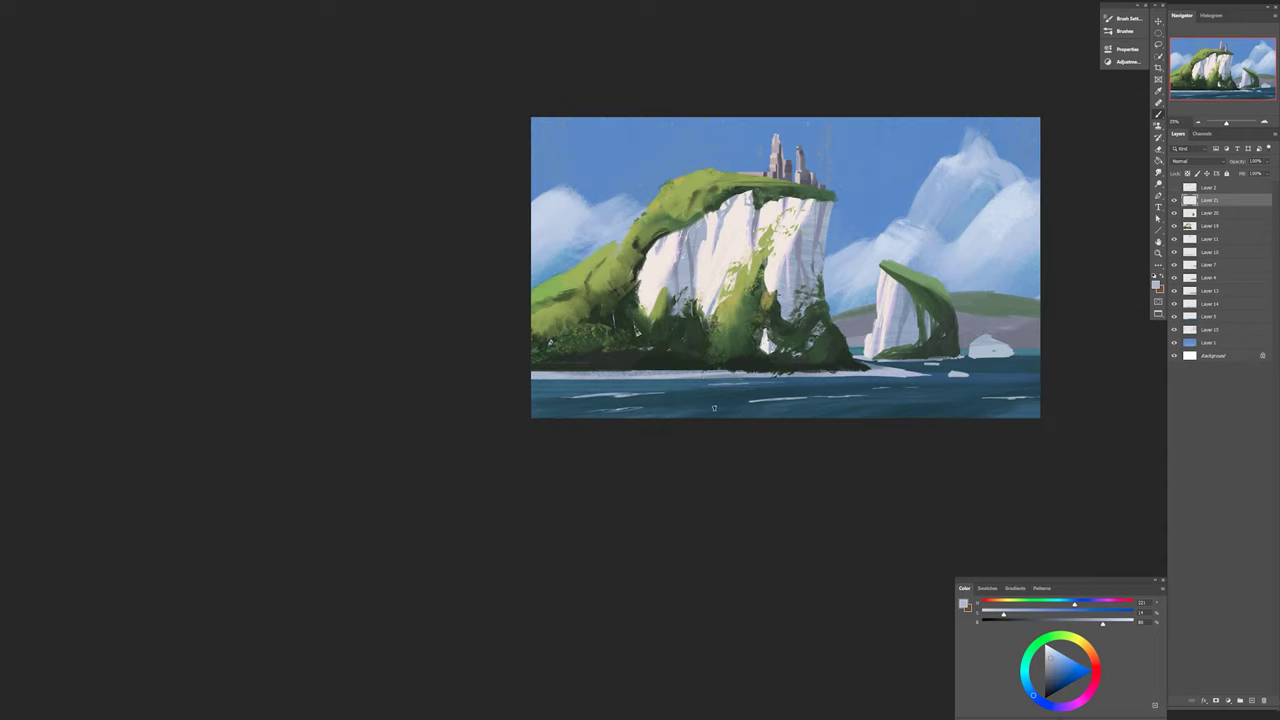
left_click(494, 400, "alt")
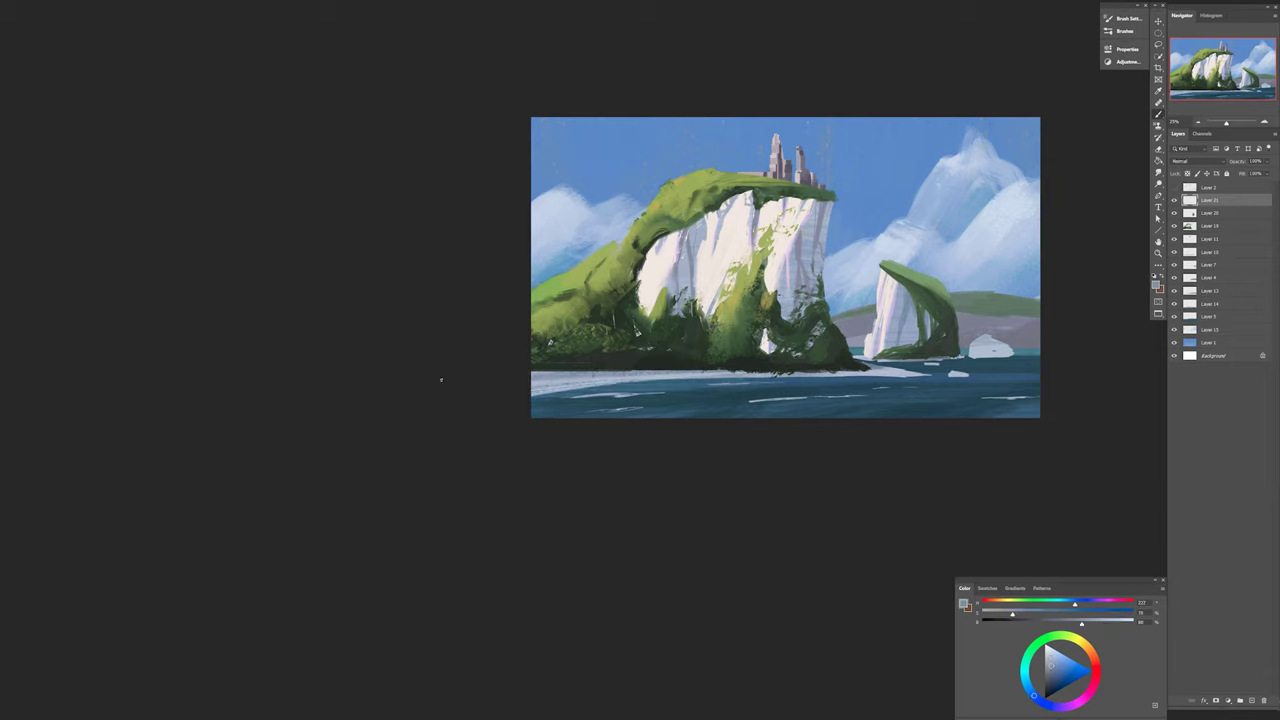
left_click(640, 368, "alt")
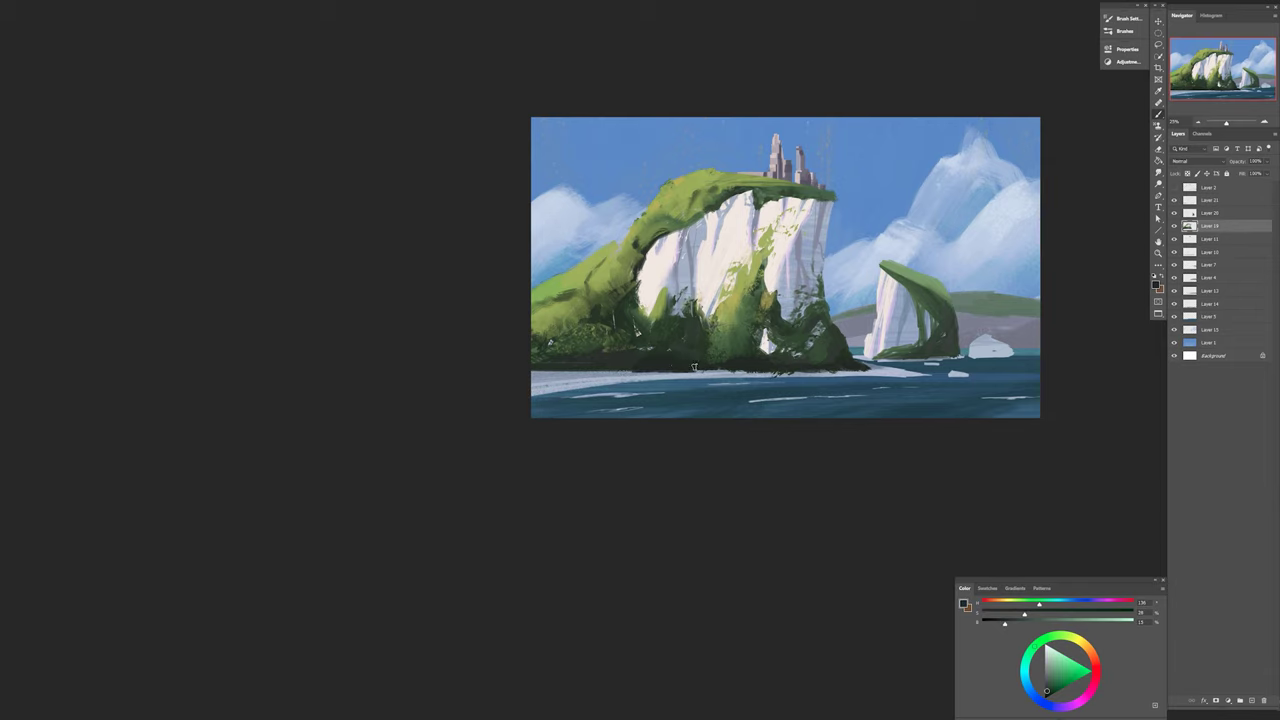
mouse_move(626, 372)
left_mouse_down()
mouse_move(704, 371)
mouse_move(532, 372)
left_mouse_up()
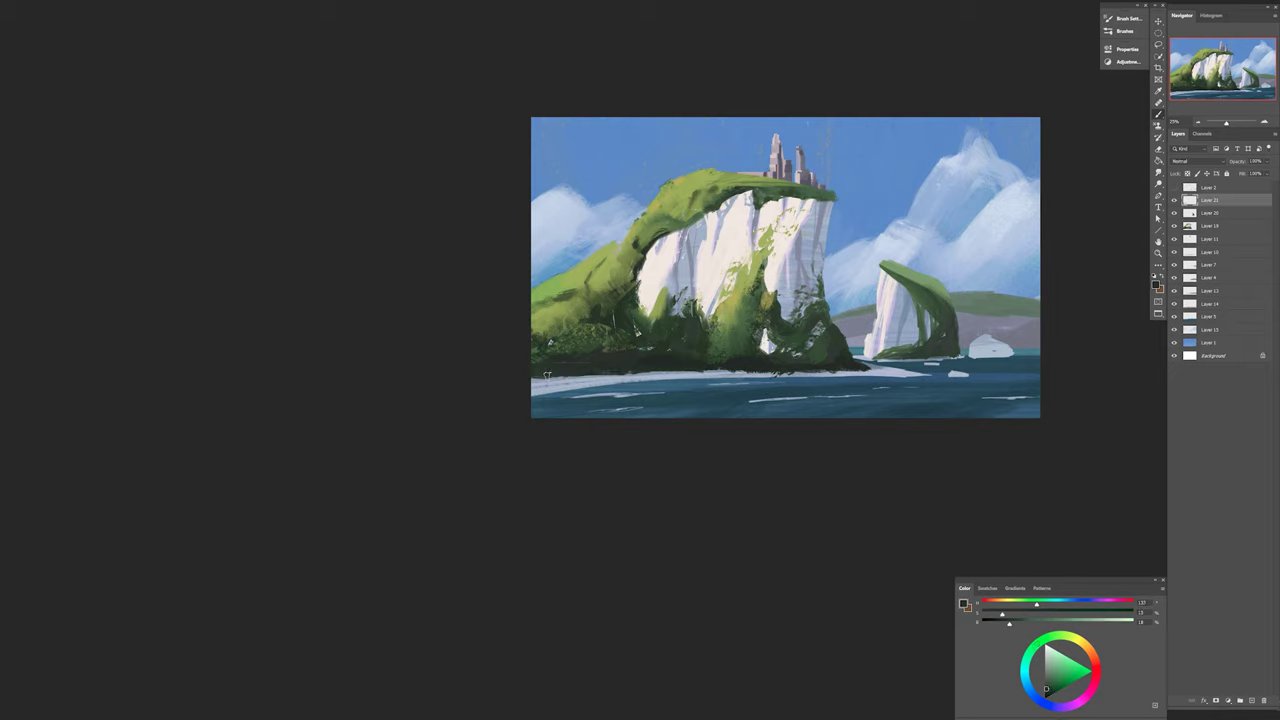
left_click(557, 378, "alt")
left_click_drag(620, 377, 838, 373)
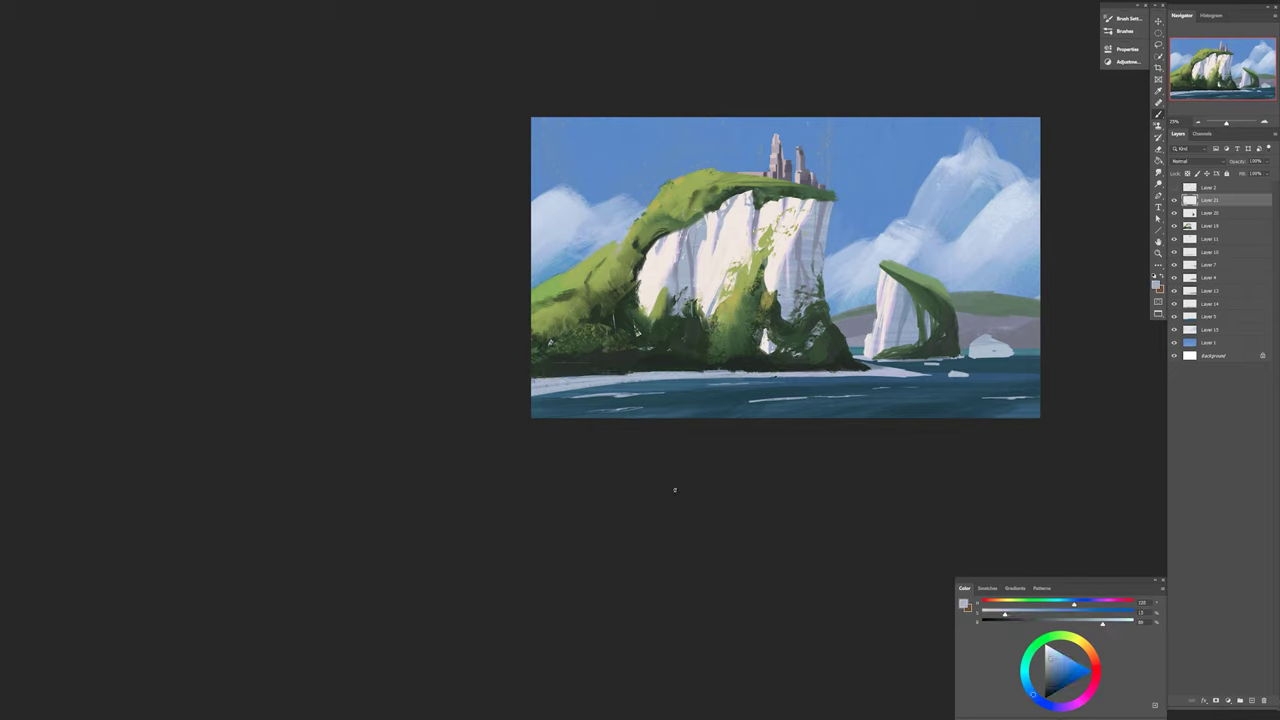
Add a darker mid grey-blue stroke along the left shoreline, then sample khaki on Layer 19.
left_click(660, 375, "alt")
right_click(668, 384)
key("Escape")
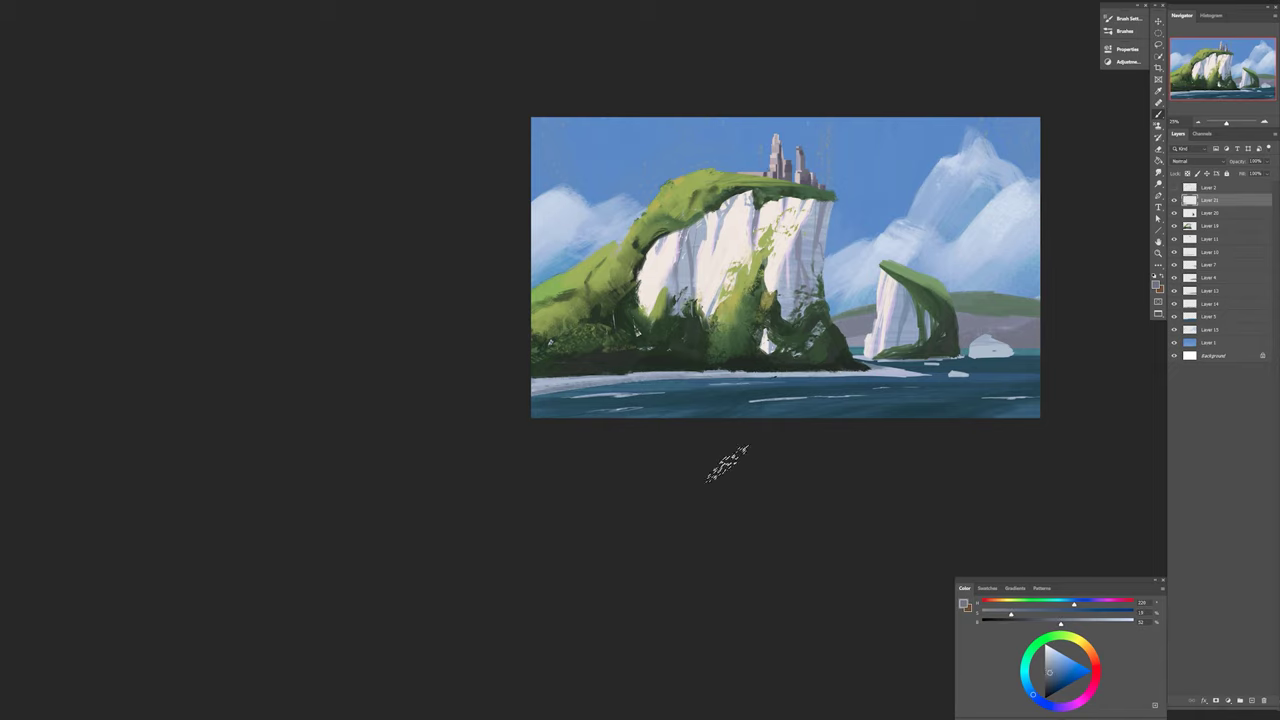
right_click(668, 378)
key("Escape")
left_click(545, 392, "alt")
left_click_drag(545, 390, 527, 397)
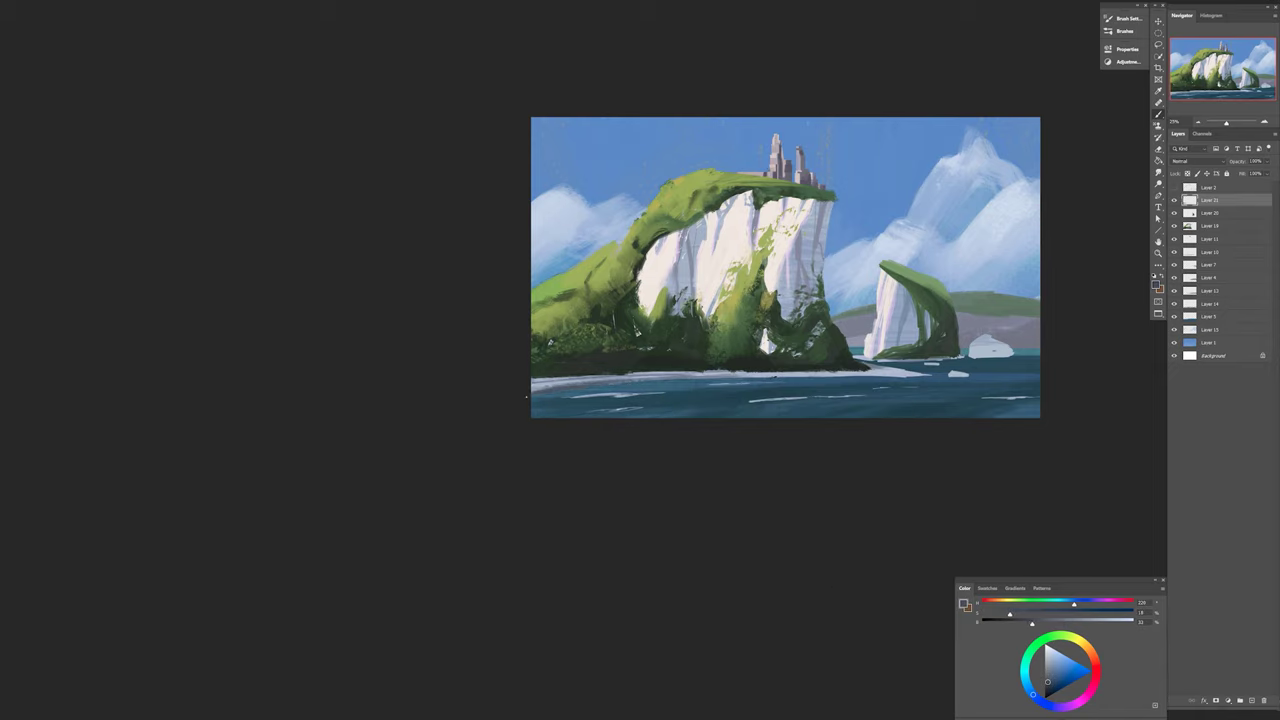
right_click(668, 380)
key("Escape")
left_click(668, 380, "alt")
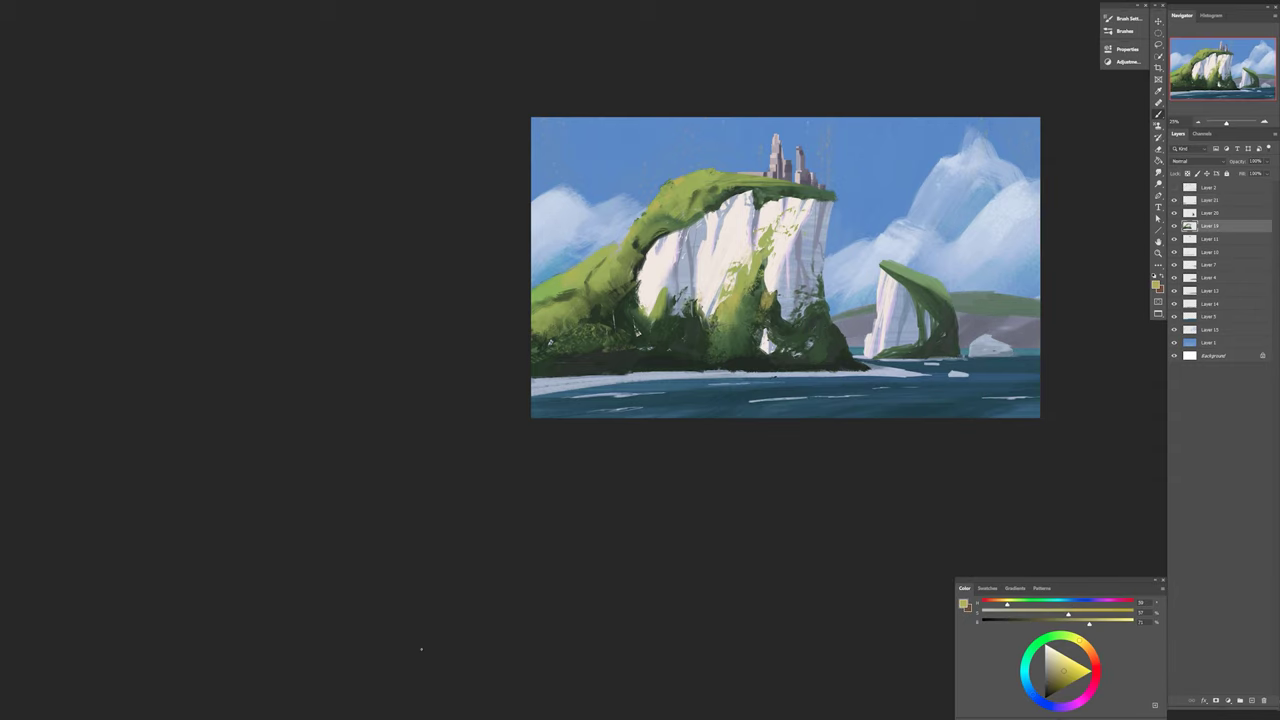
Darken Layer 14 by pulling its Curves line down.
left_click(921, 415, "ctrl")
key("ctrl+m")
left_click_drag(930, 322, 809, 455)
left_click_drag(815, 575, 804, 588)
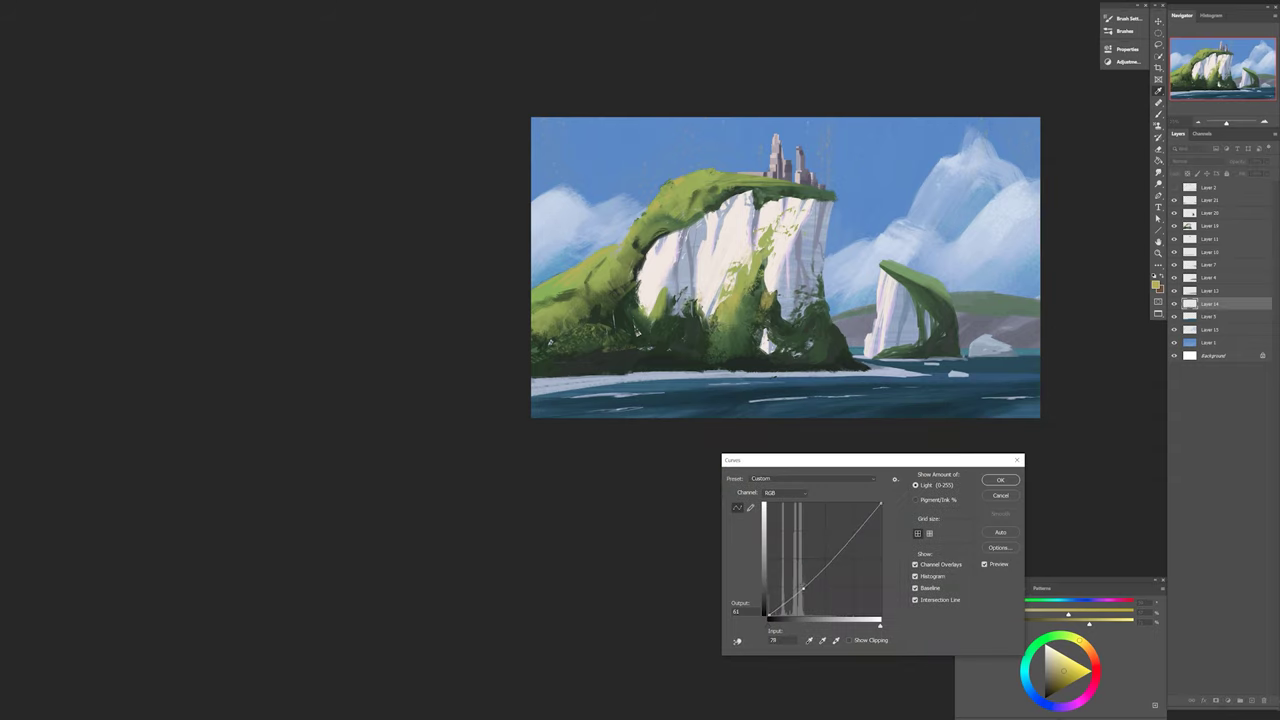
Apply the curves darkening and add a new empty layer above Layer 19.
key("Return")
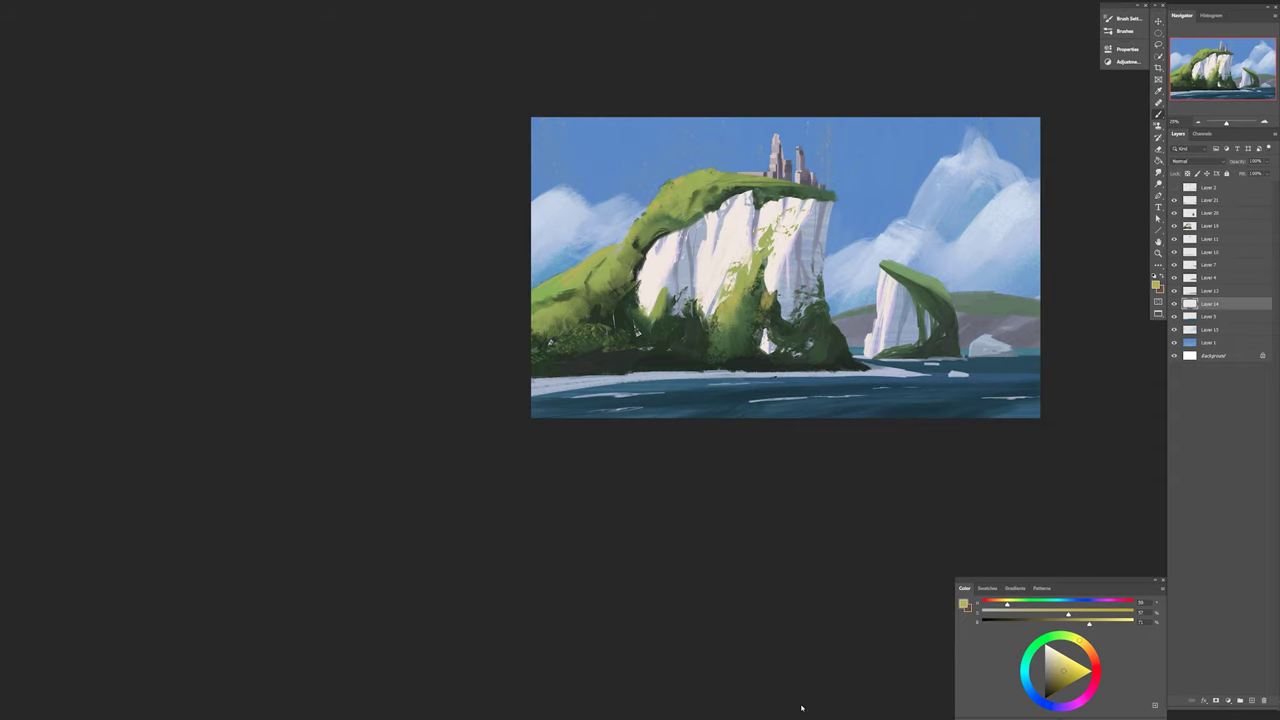
left_click(793, 325, "ctrl")
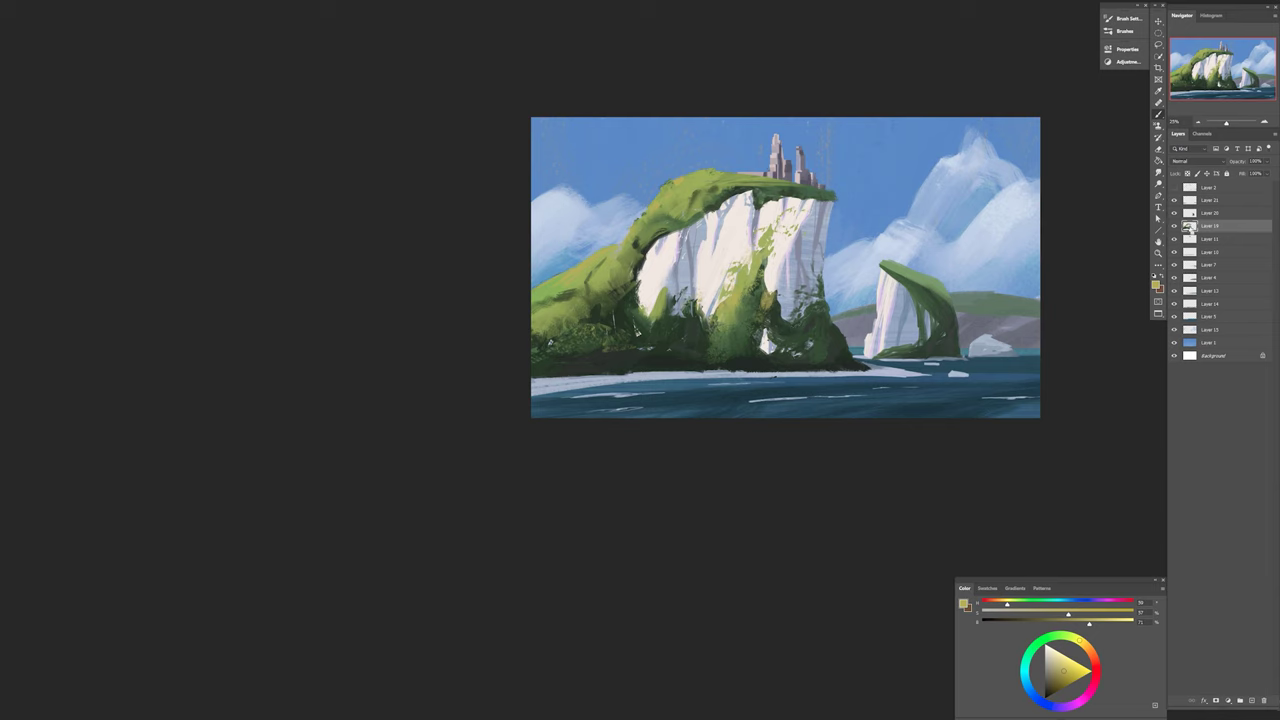
key("Escape")
right_click(832, 345)
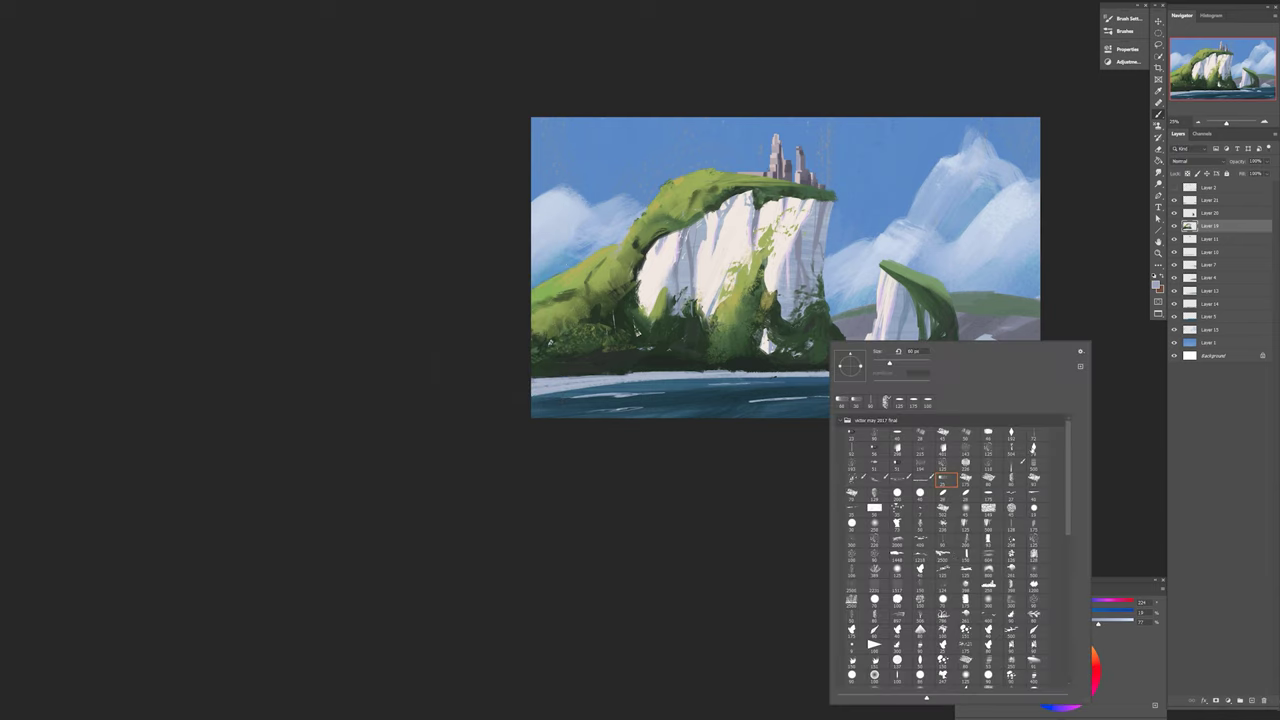
key("Escape")
key("ctrl+shift+alt+n")
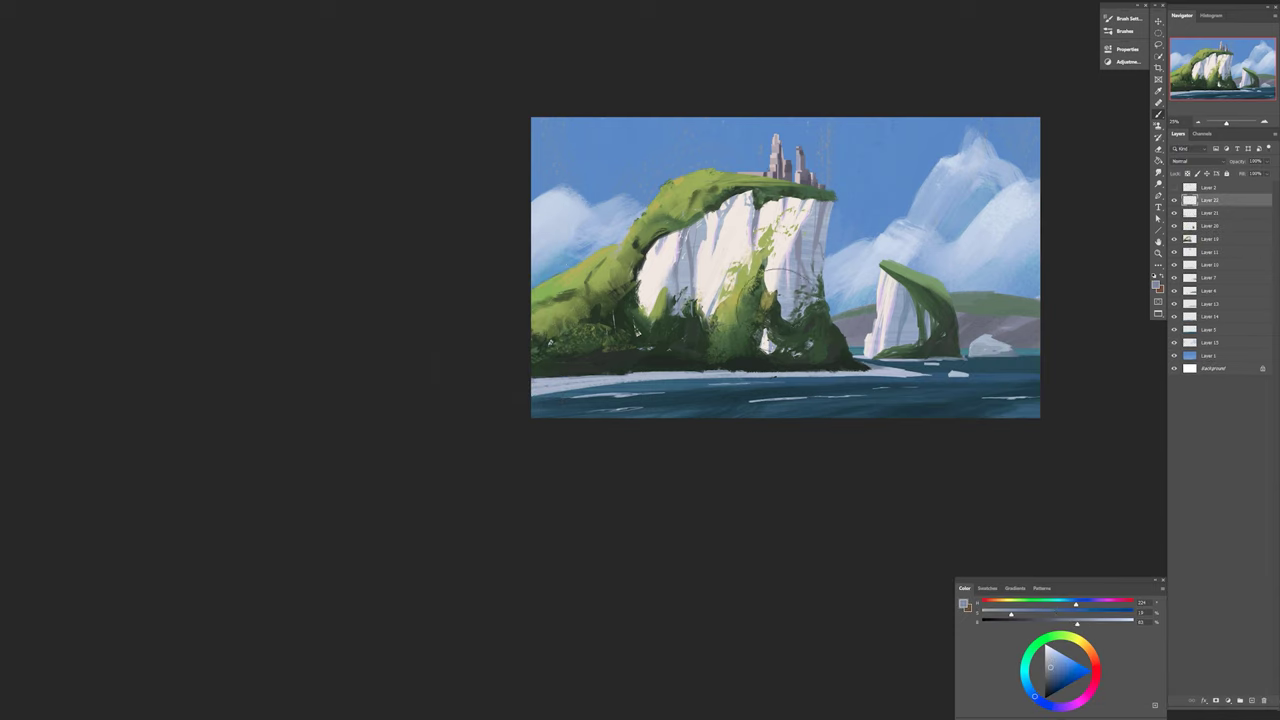
Pick a lighter grey-blue, then sample olive green from the foliage on Layer 18 and ready the Smudge tool.
left_click(775, 330, "alt")
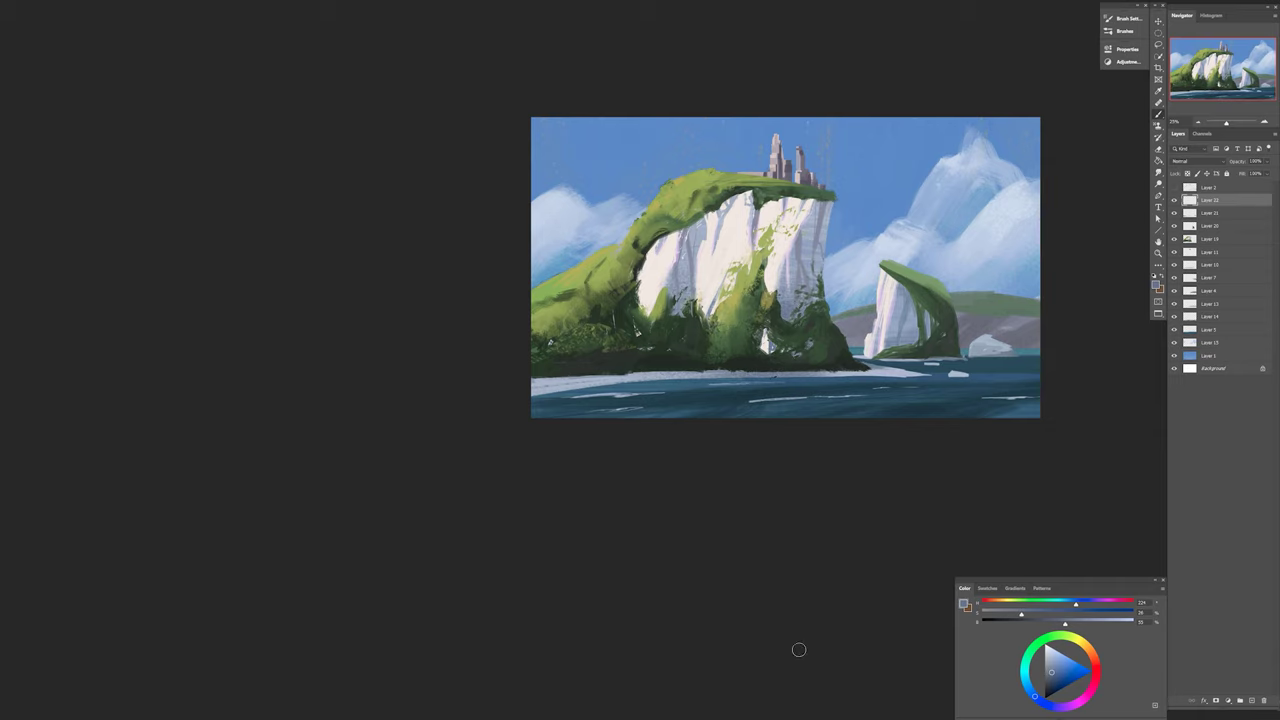
right_click(1071, 286)
left_click(694, 223, "alt")
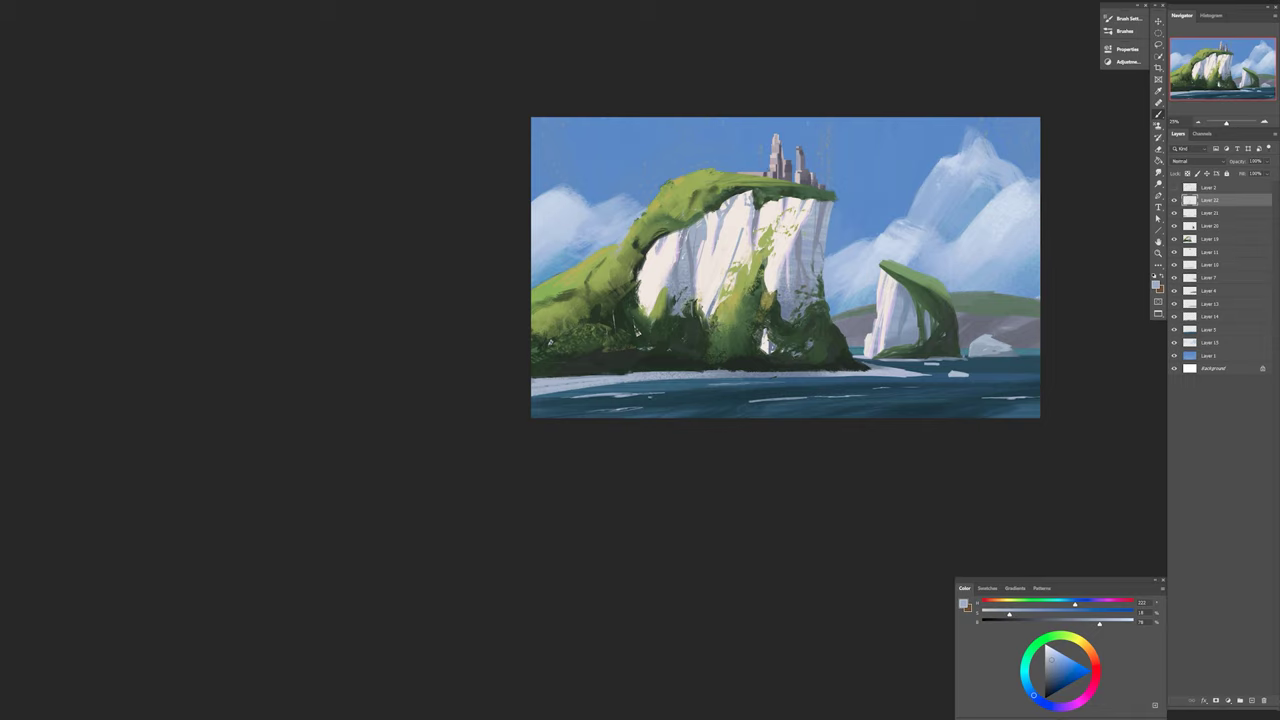
left_click(645, 308, "alt")
left_click(645, 308, "ctrl")
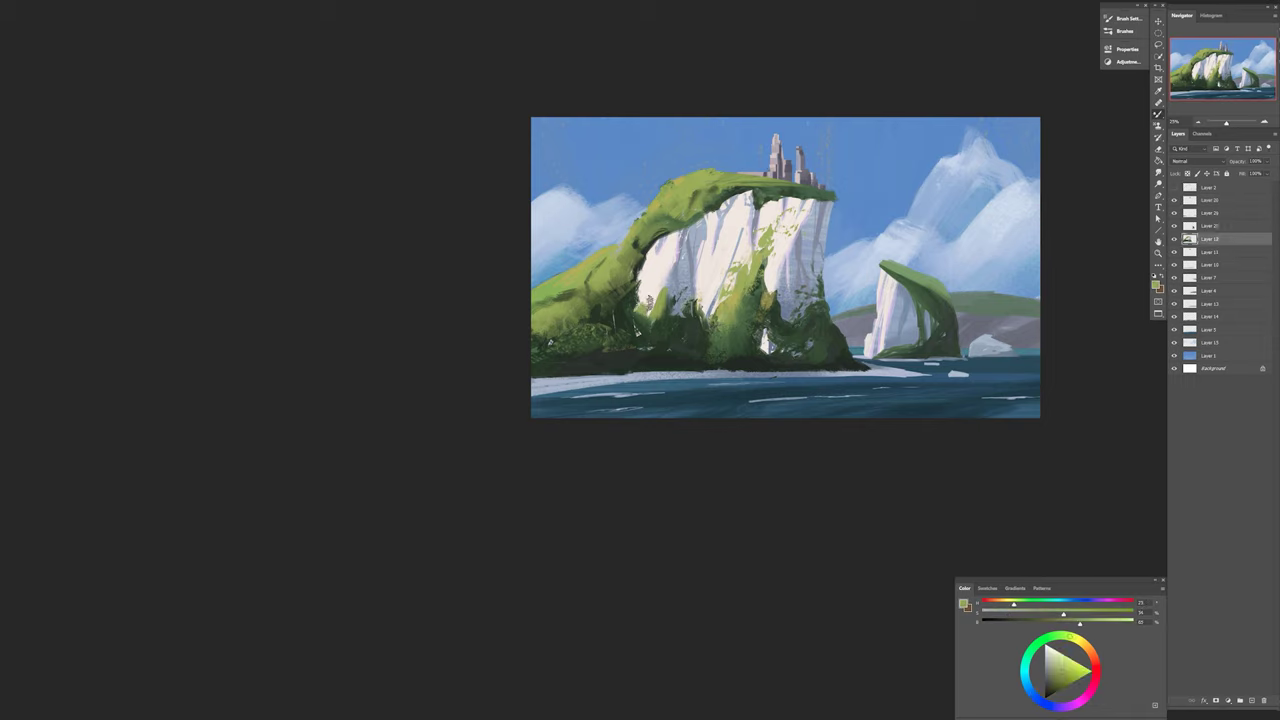
key("r")
On the newest top layer, paint foliage along the cliff's right edge and a light green highlight atop the small rock.
left_click(1187, 201)
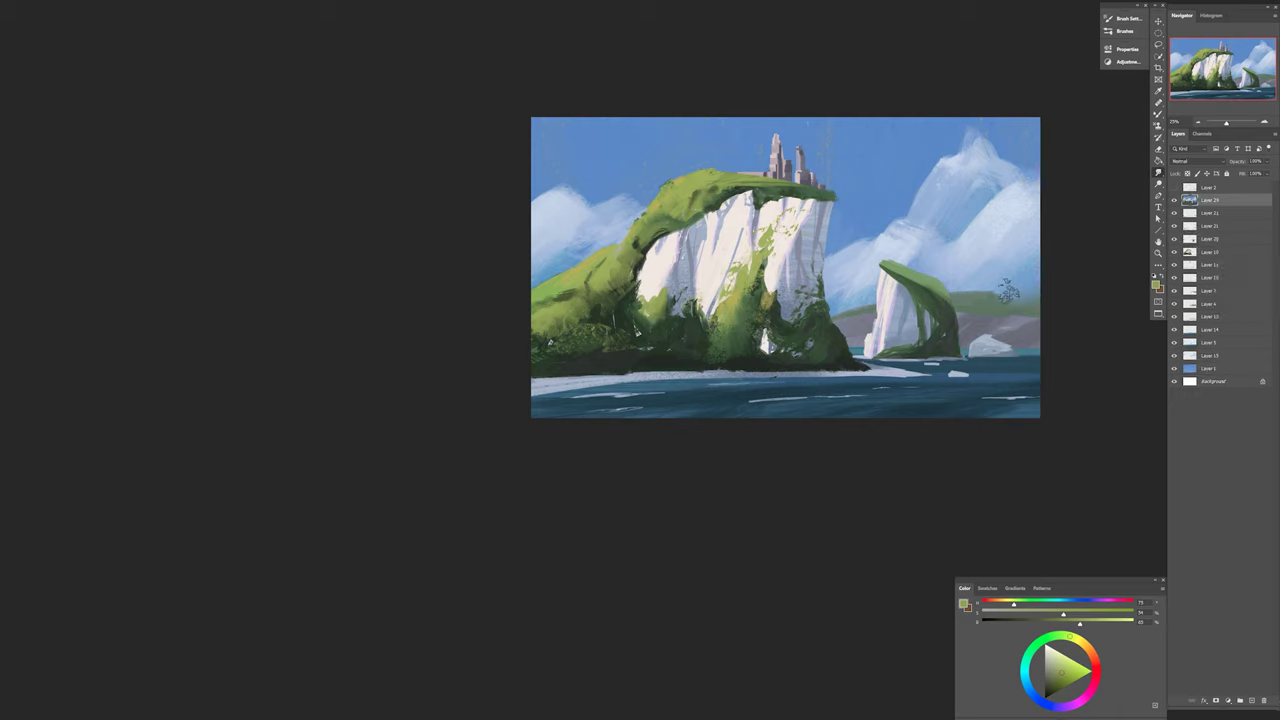
left_click_drag(842, 244, 828, 268)
key("b")
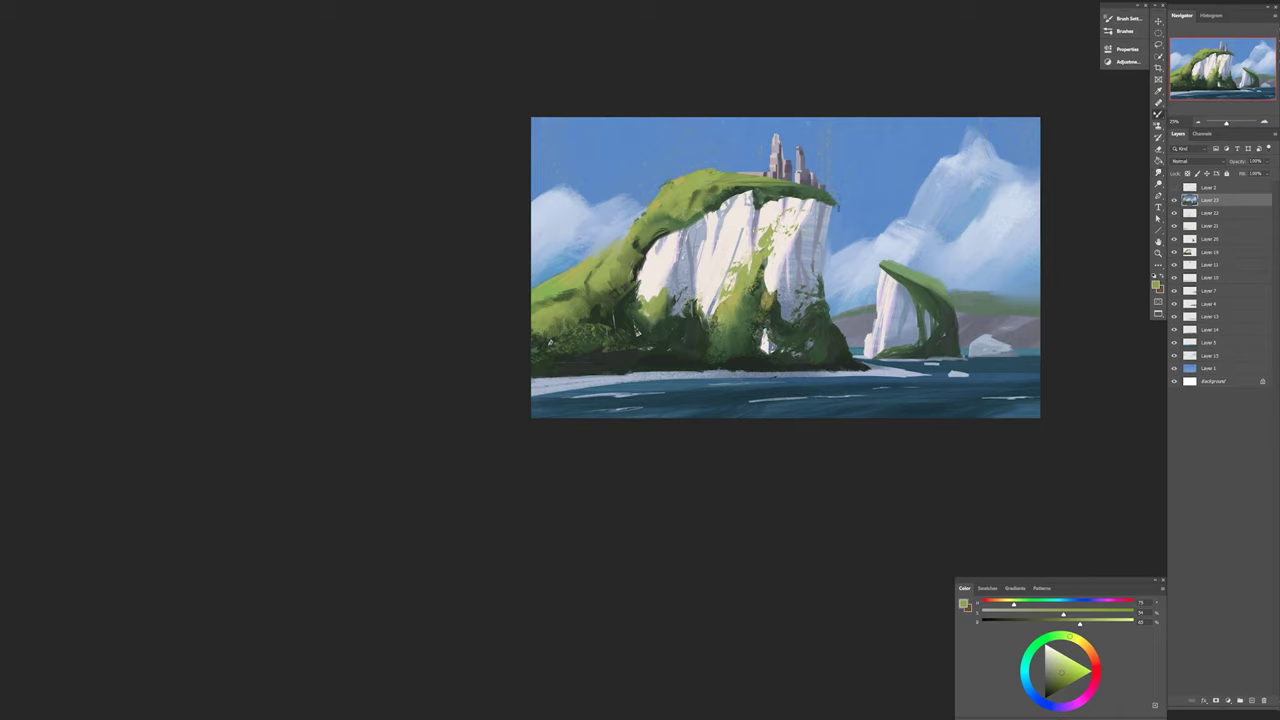
left_click_drag(882, 268, 897, 259)
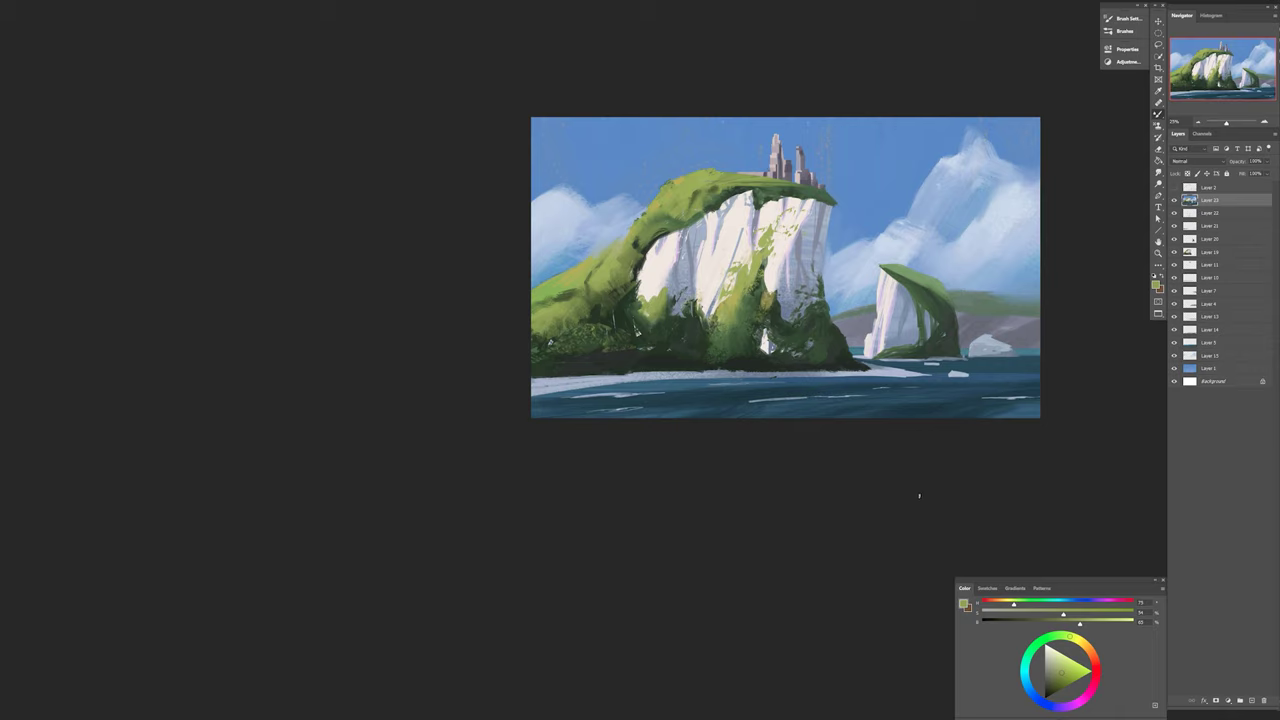